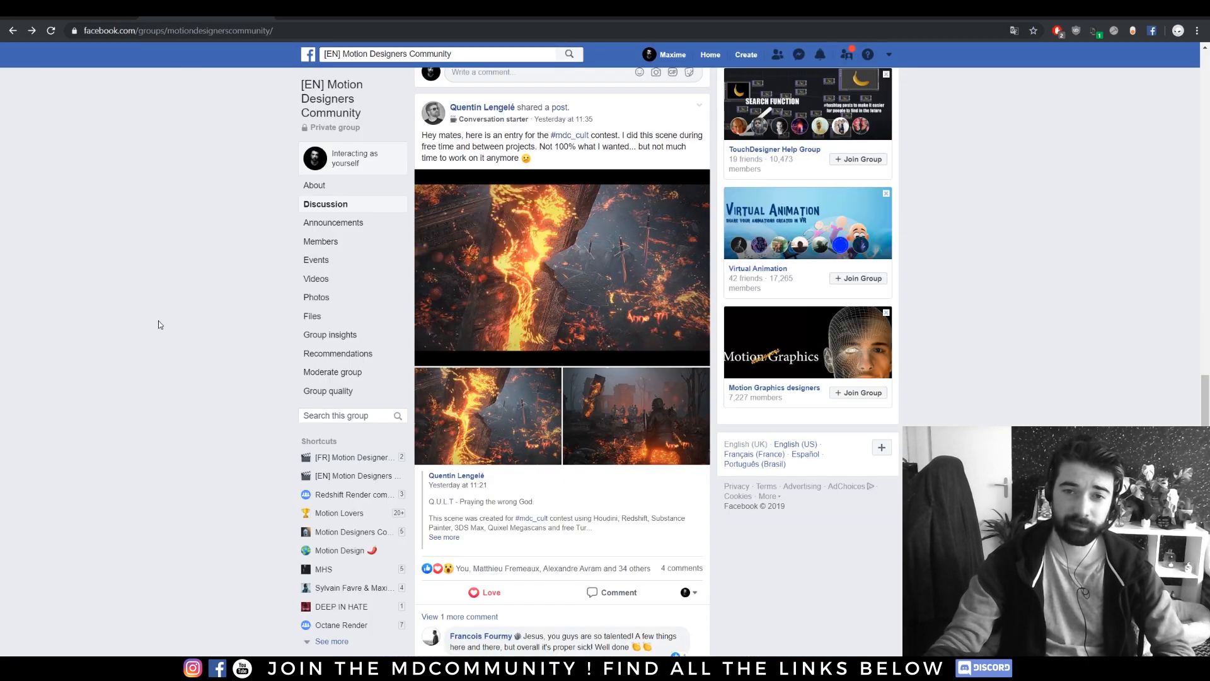
# Look back through the recent posts in the [EN] Motion Designers Community Facebook group.
pyautogui.scroll(12, 155, 360)
pyautogui.scroll(10, 164, 362)
pyautogui.scroll(10, 176, 365)
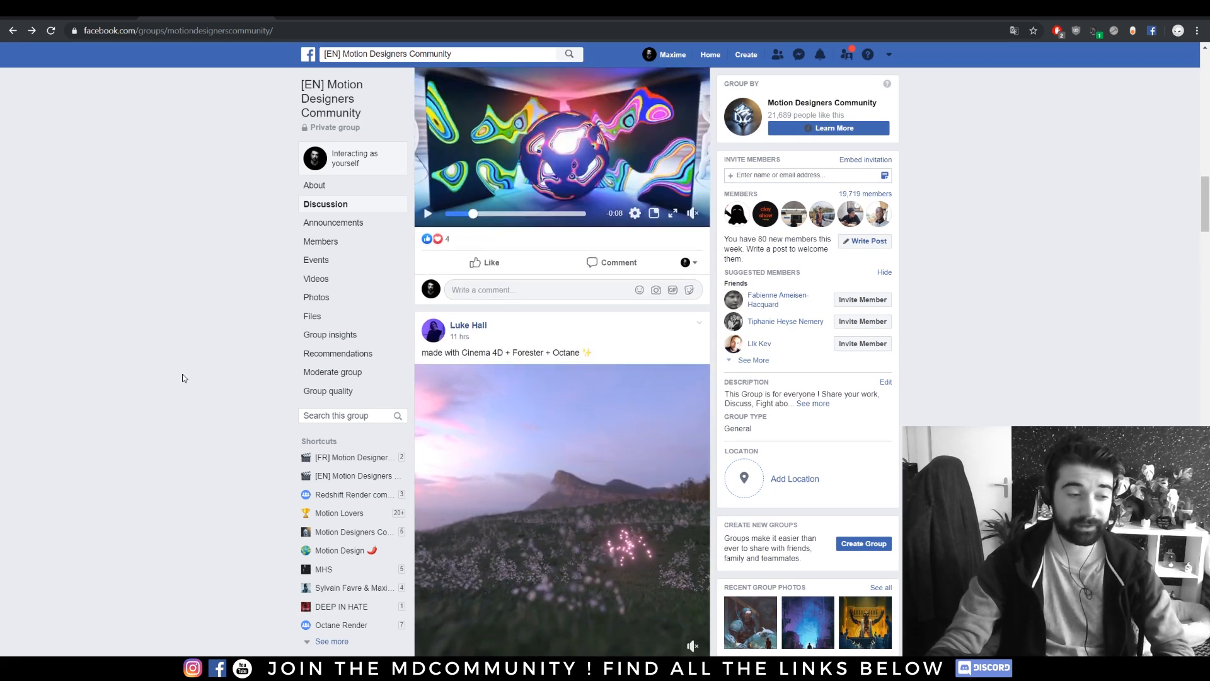
pyautogui.scroll(6, 182, 379)
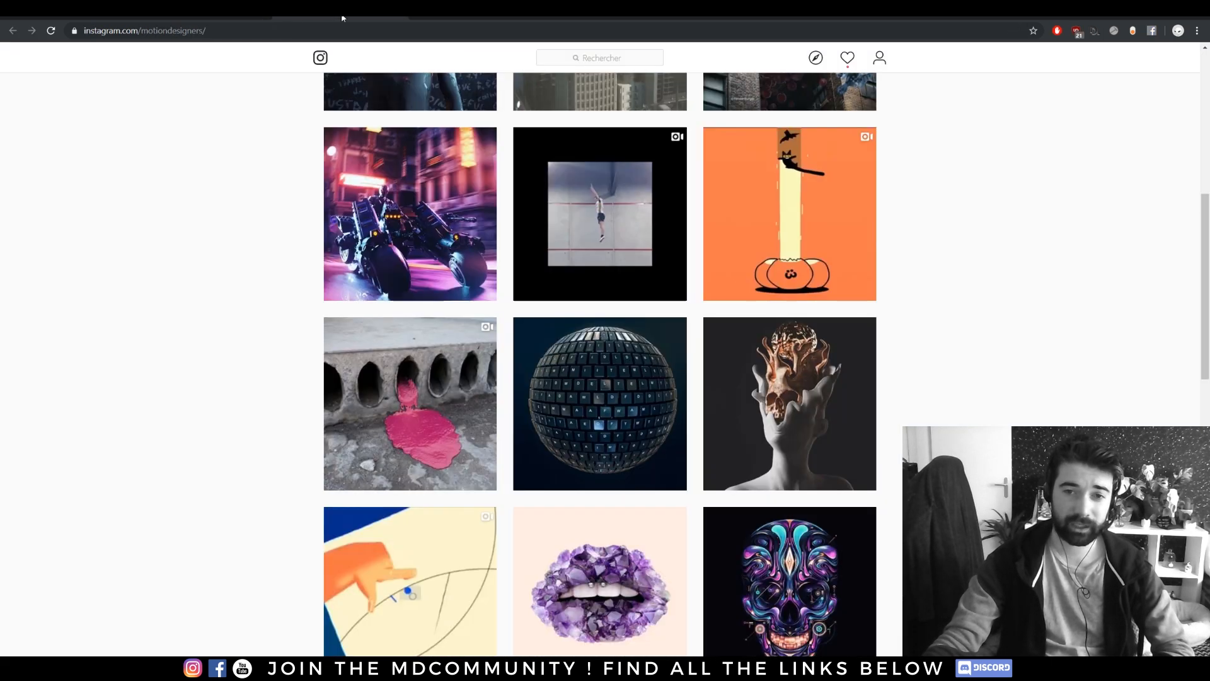
# Browse the published artwork on the motiondesigners Instagram profile.
pyautogui.scroll(2, 182, 303)
pyautogui.scroll(5, 181, 296)
pyautogui.scroll(-18, 973, 253)
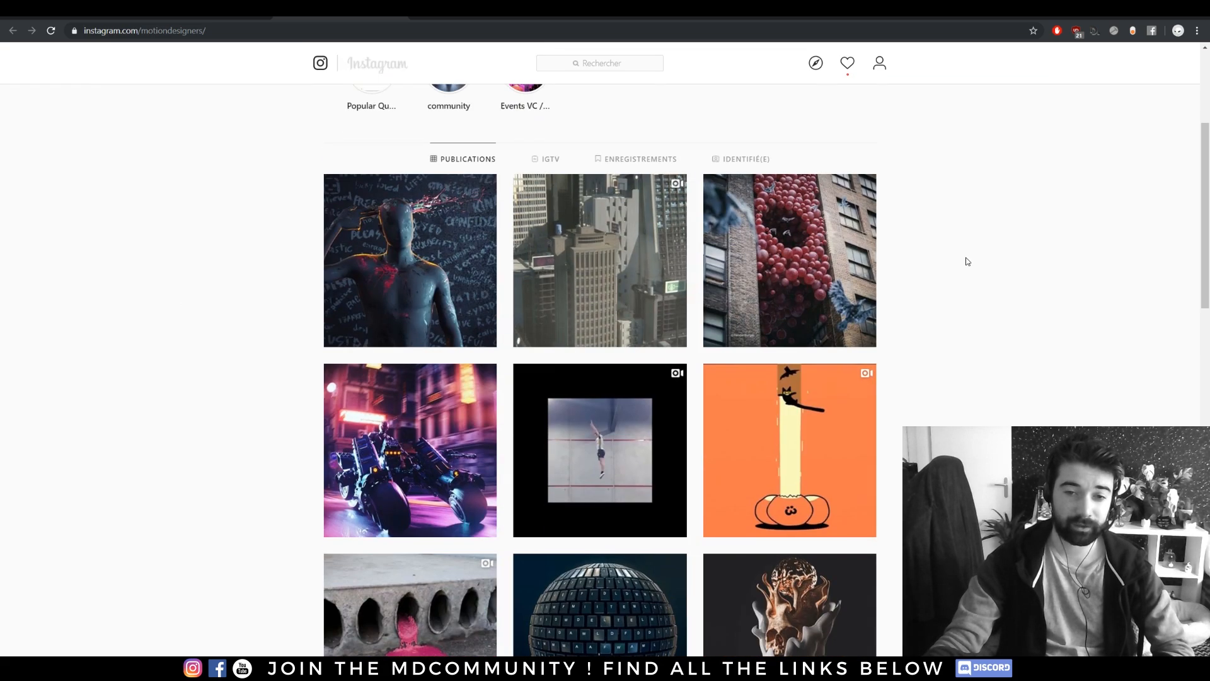
pyautogui.scroll(-8, 958, 271)
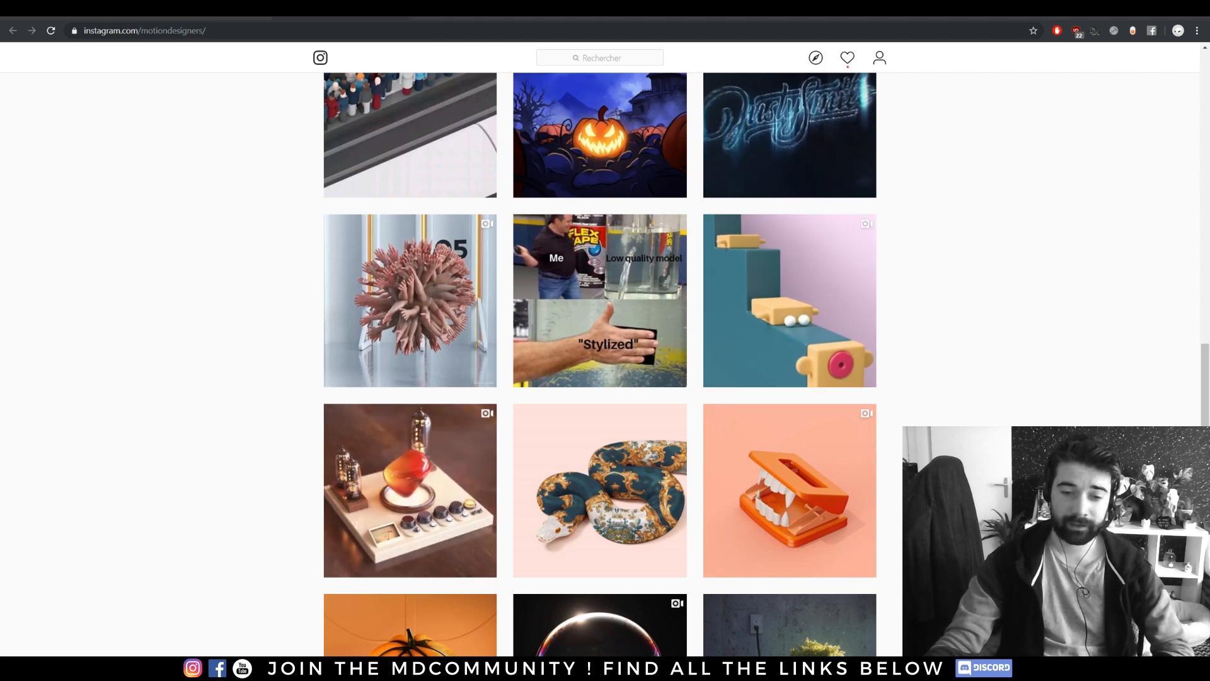
# Switch to Houdini and scrub the Shortest_Path_Growth1 animation to examine how the branches grow from the centre.
pyautogui.click(396, 629)
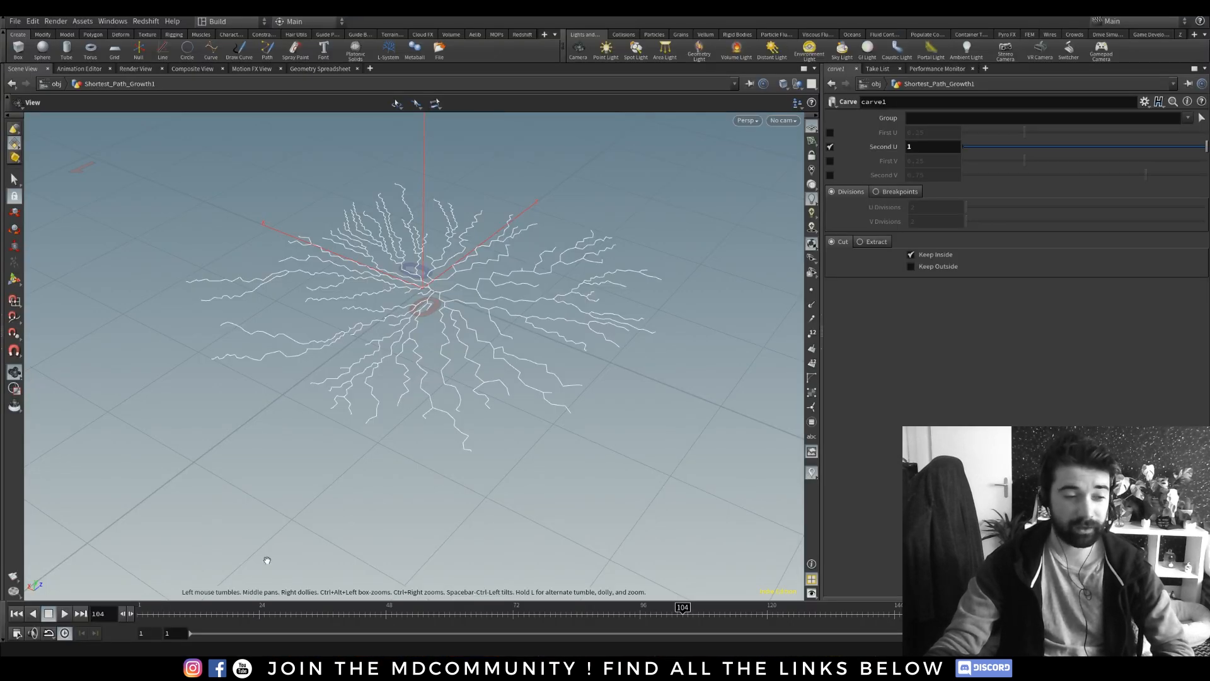
pyautogui.moveTo(177, 608); pyautogui.dragTo(120, 608)
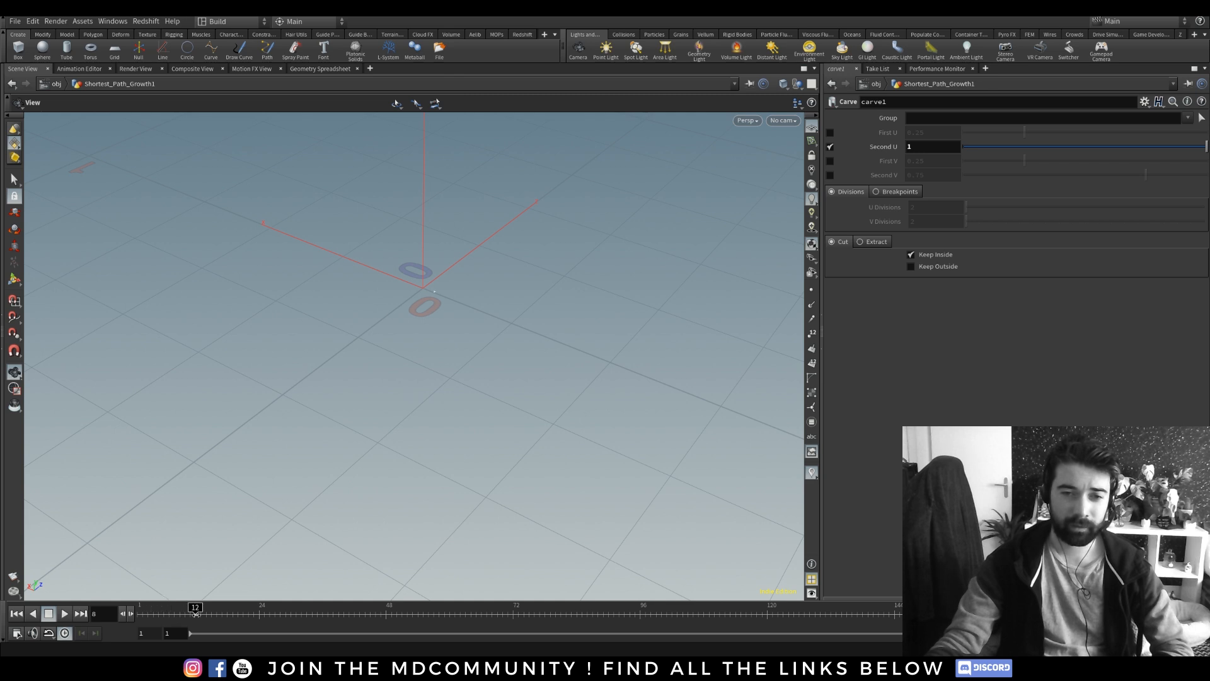
pyautogui.moveTo(556, 607)
pyautogui.mouseDown()
pyautogui.moveTo(794, 608)
pyautogui.moveTo(550, 608)
pyautogui.mouseUp()
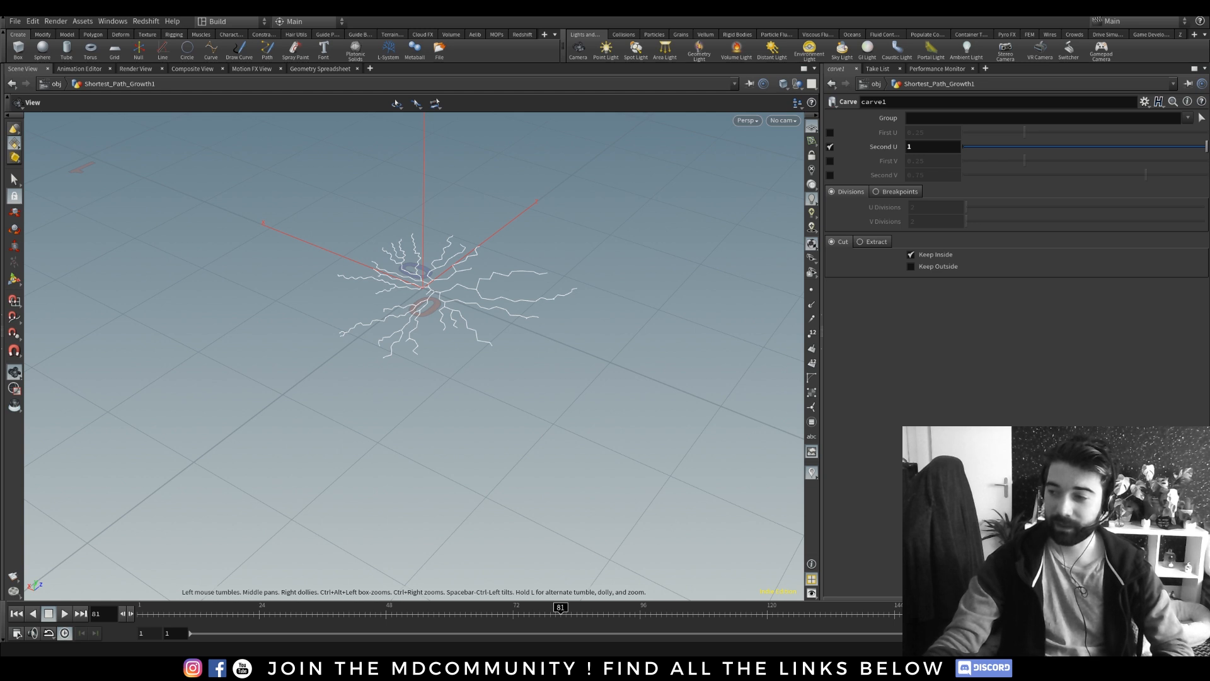
pyautogui.moveTo(569, 607); pyautogui.dragTo(550, 571)
pyautogui.moveTo(354, 257); pyautogui.dragTo(239, 455)
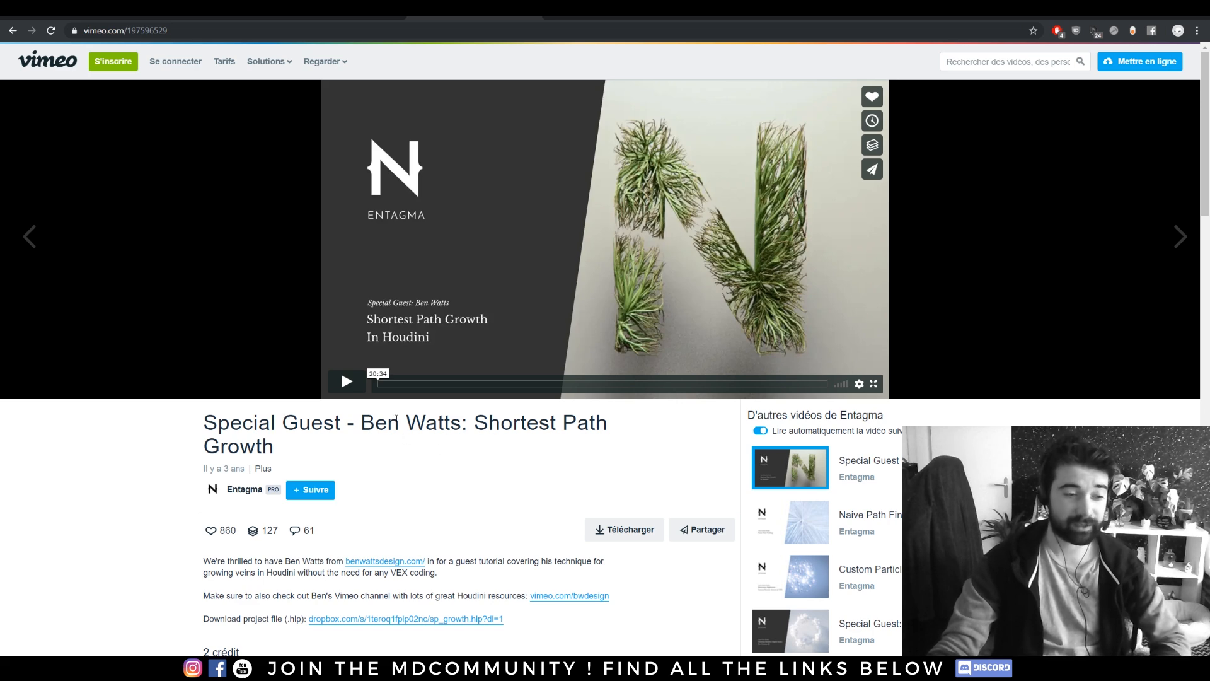
# Skim the Entagma Shortest Path Growth tutorial on Vimeo around 10:46 and 15:12, and pause it.
pyautogui.click(615, 383)
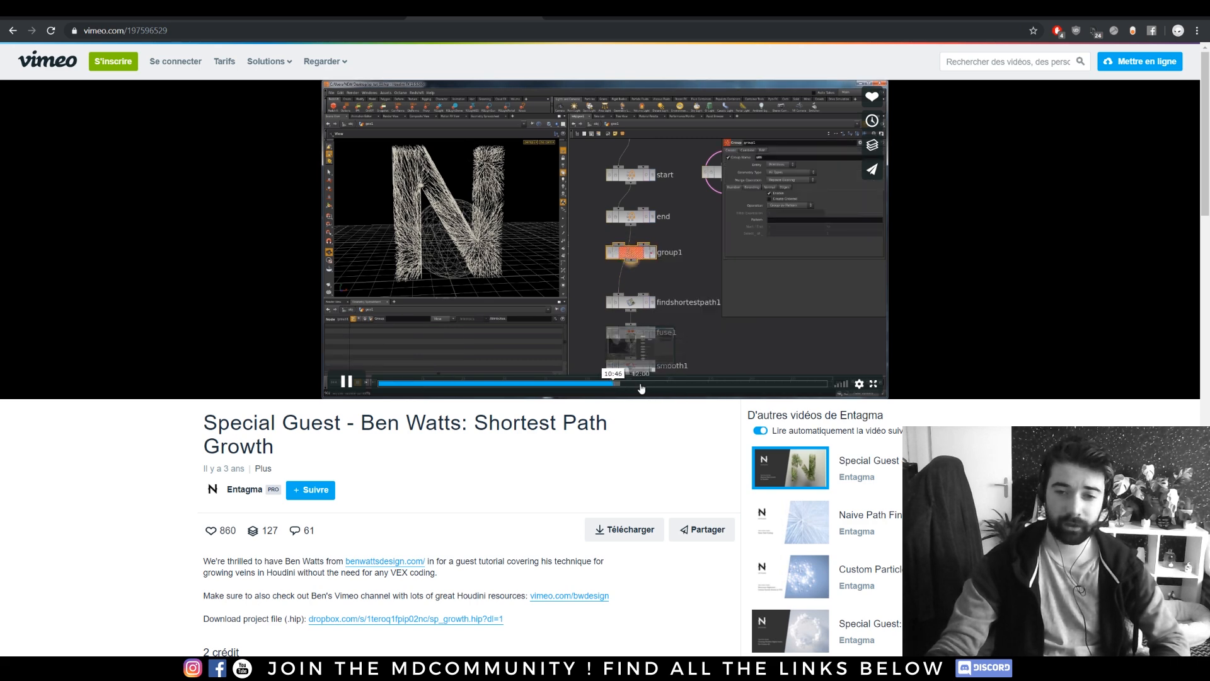
pyautogui.click(674, 383)
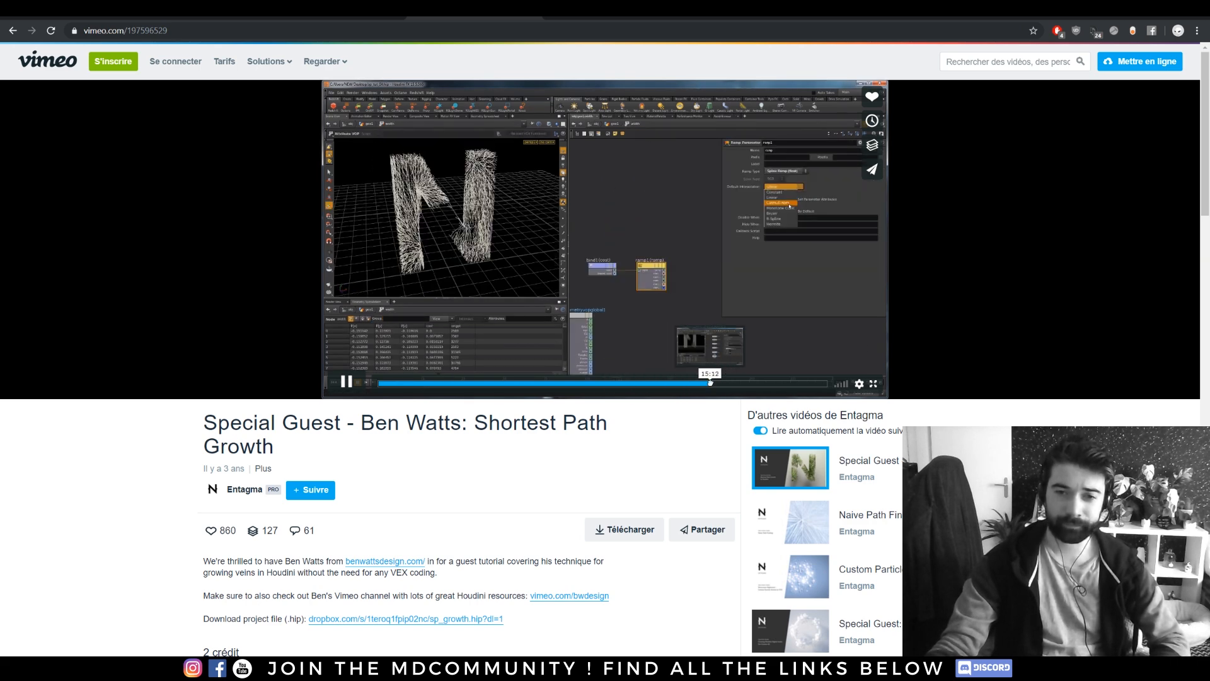
pyautogui.click(711, 383)
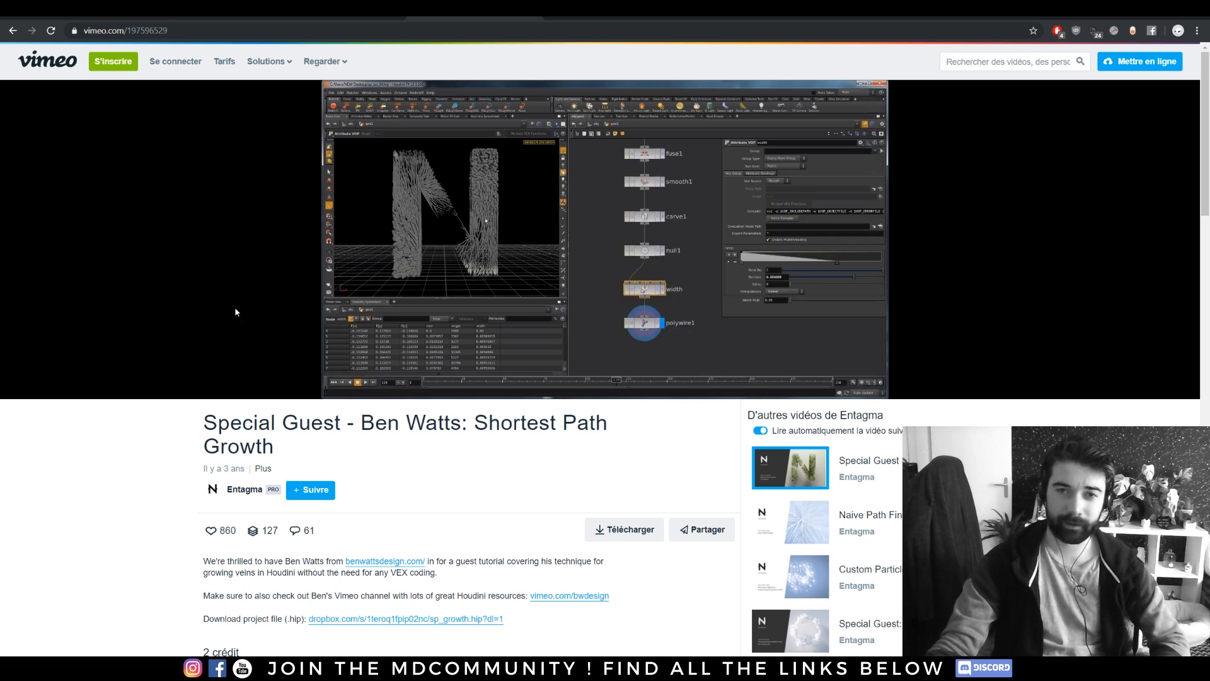
# Alternate between the toadstorm.com home page and the paused Vimeo tutorial to present both sources.
pyautogui.click(881, 19)
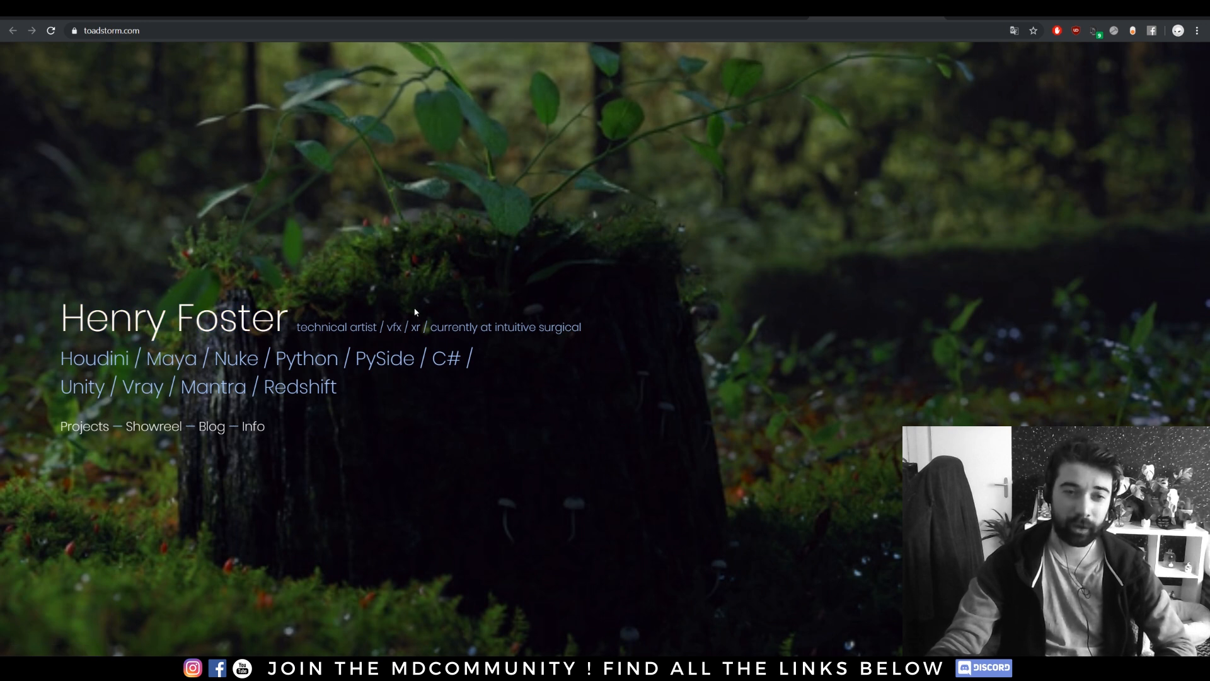
pyautogui.click(465, 18)
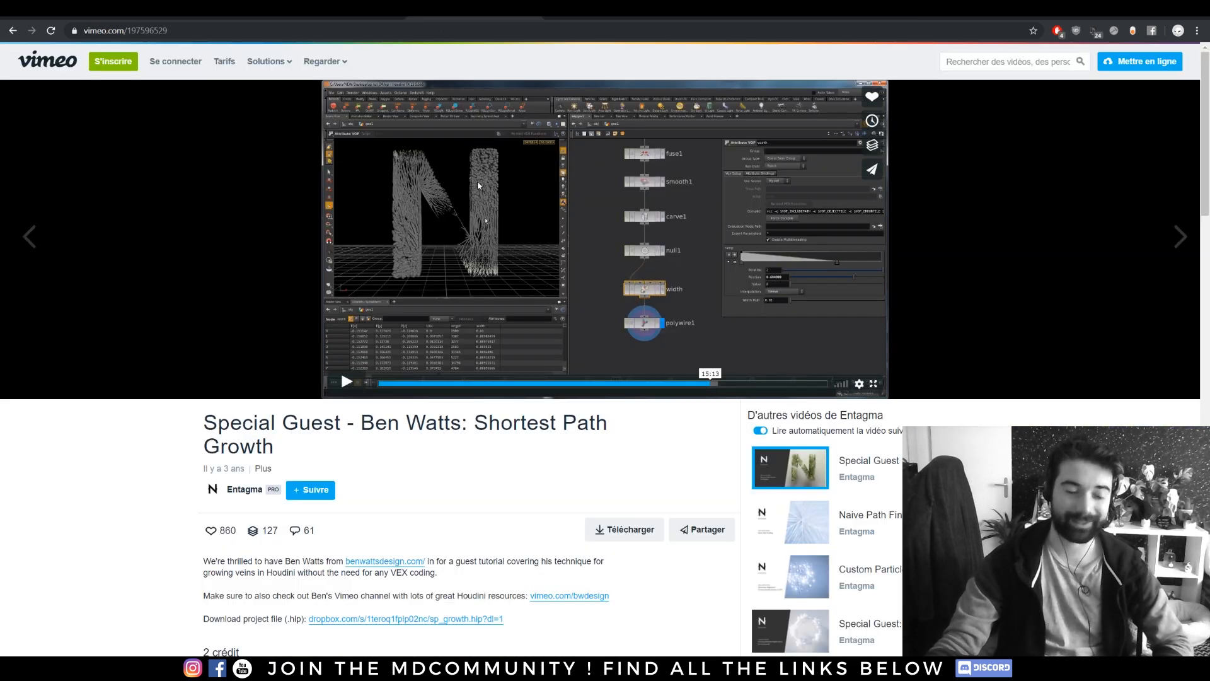
pyautogui.click(856, 17)
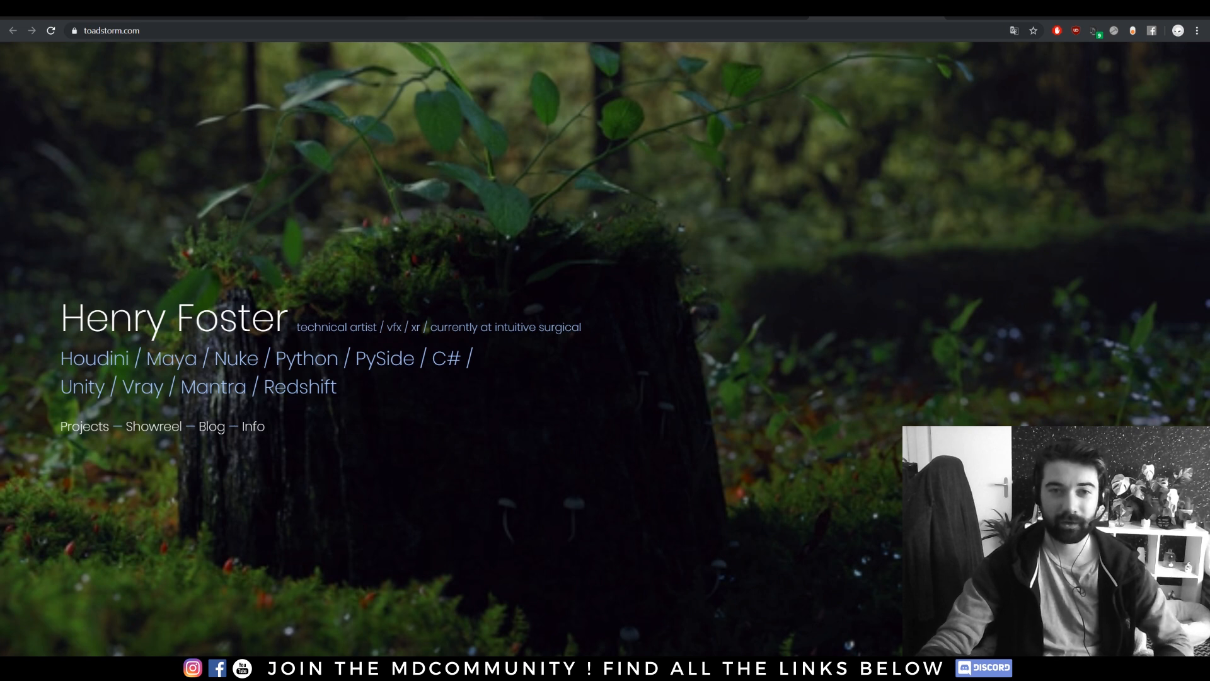
pyautogui.click(470, 10)
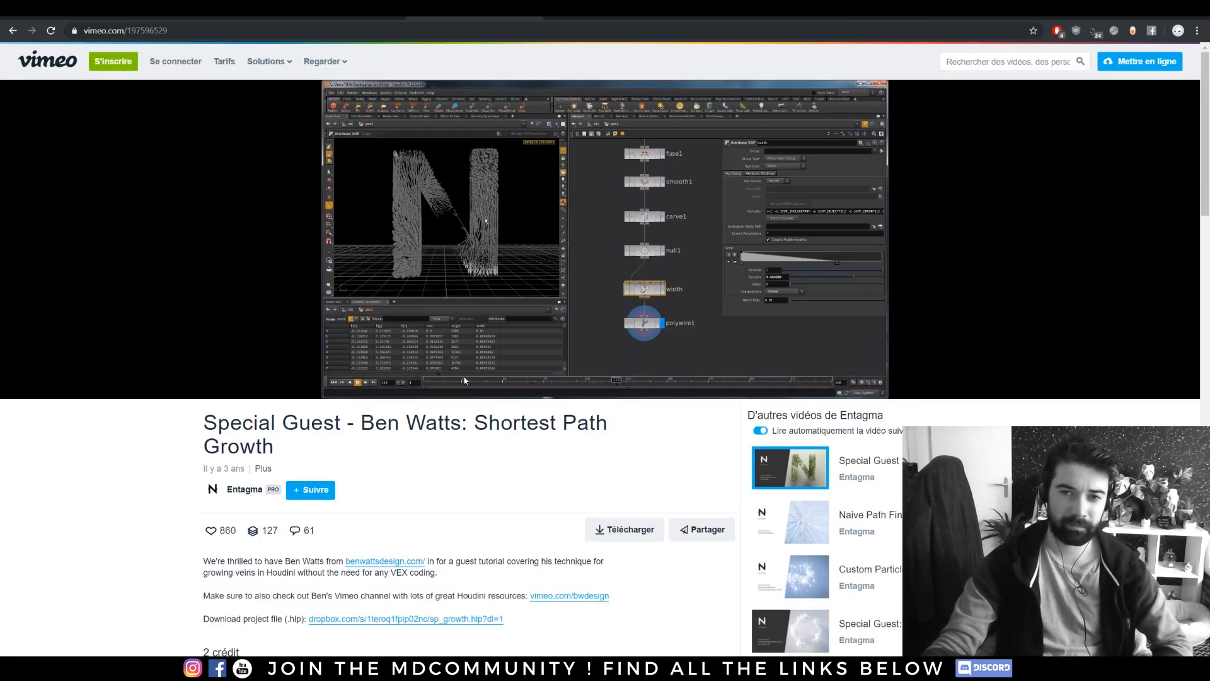
pyautogui.click(876, 11)
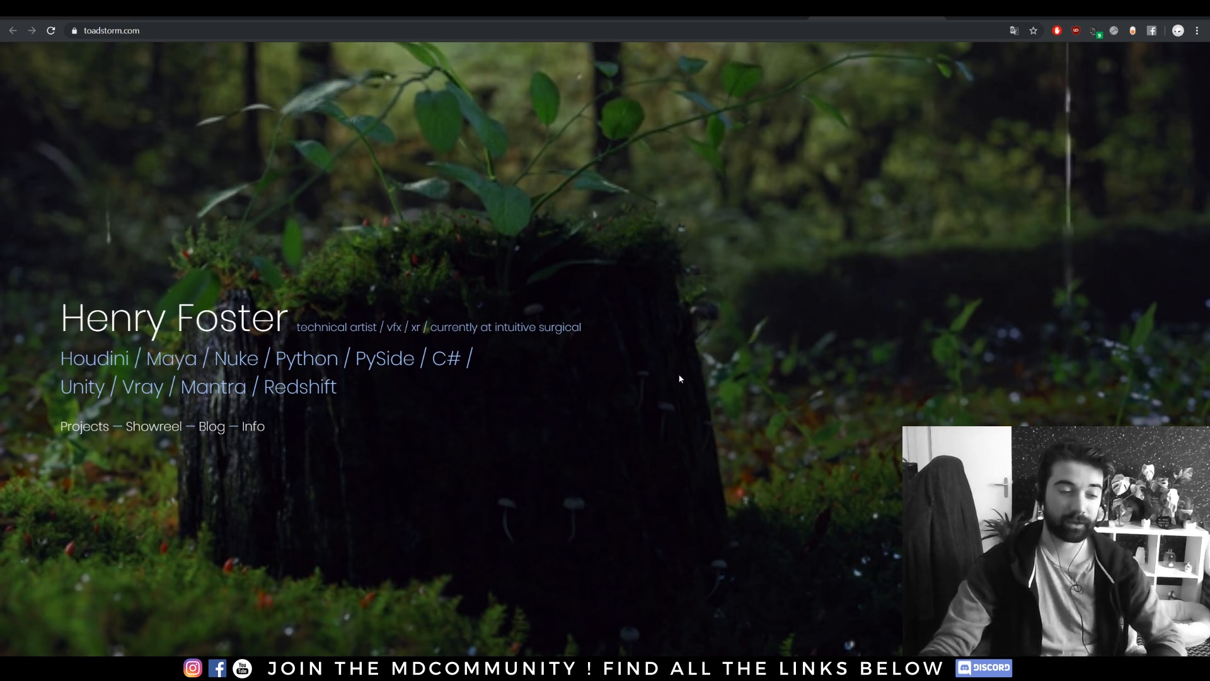
pyautogui.click(453, 11)
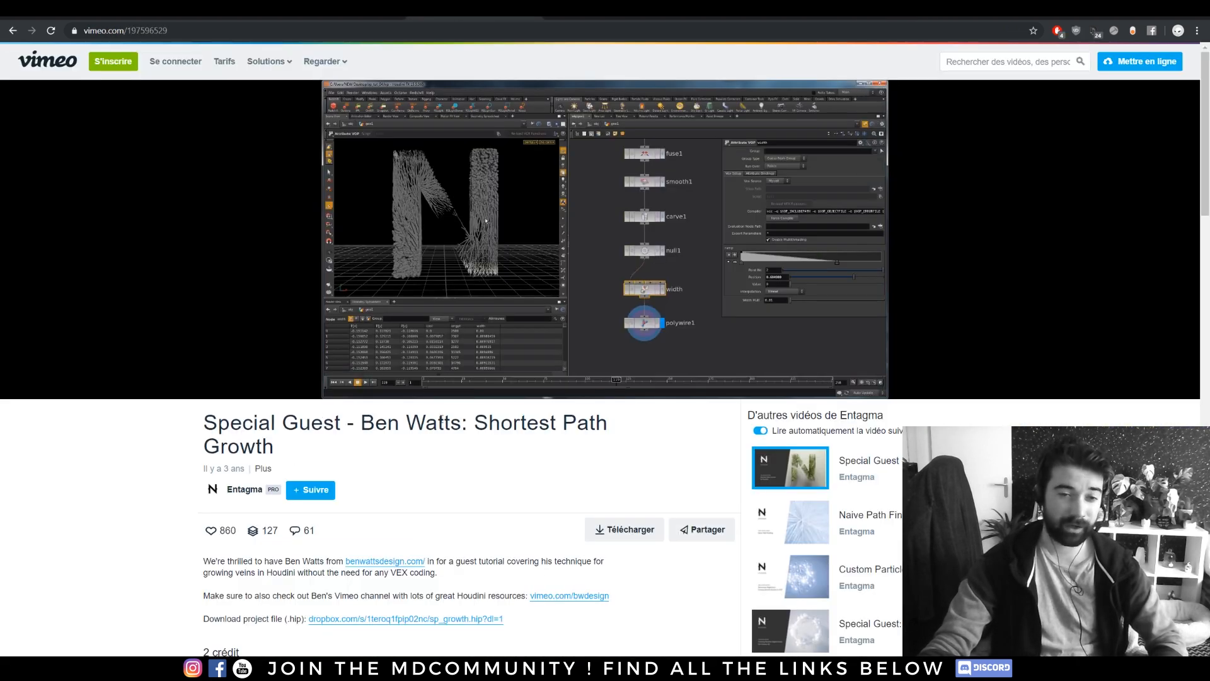
pyautogui.click(856, 12)
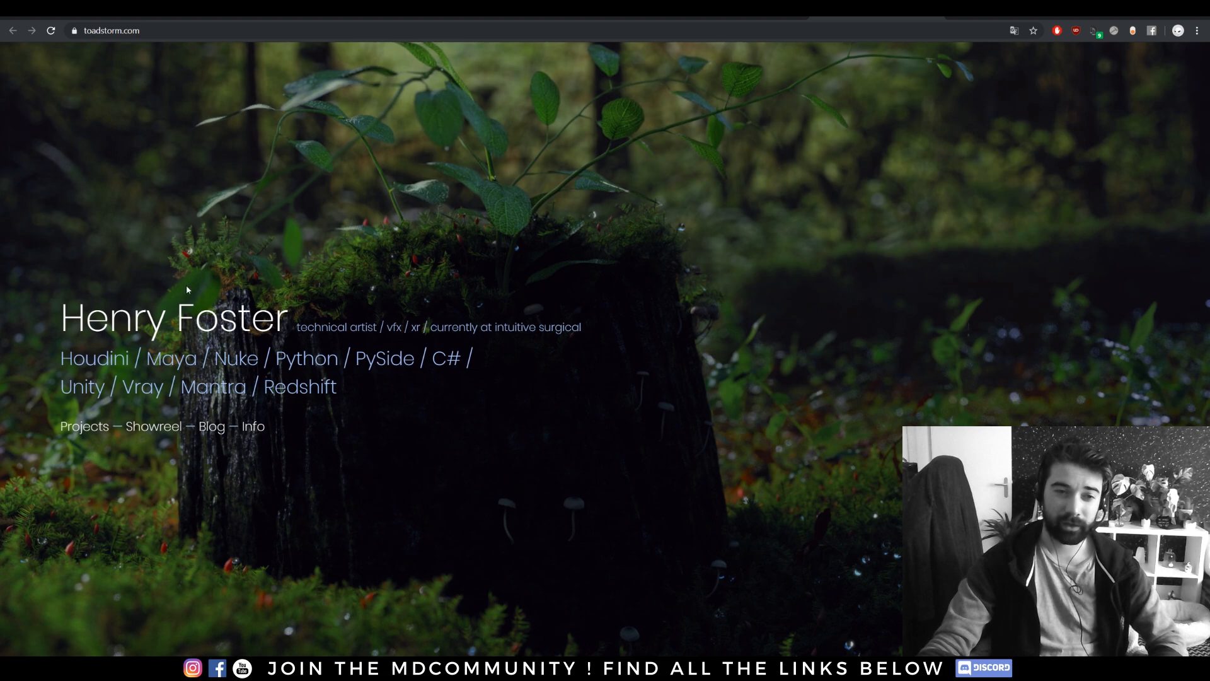
# View the Demo Reel page on toadstorm.com, play the first seconds of the reel and pause it.
pyautogui.click(979, 17)
pyautogui.scroll(-3, 126, 361)
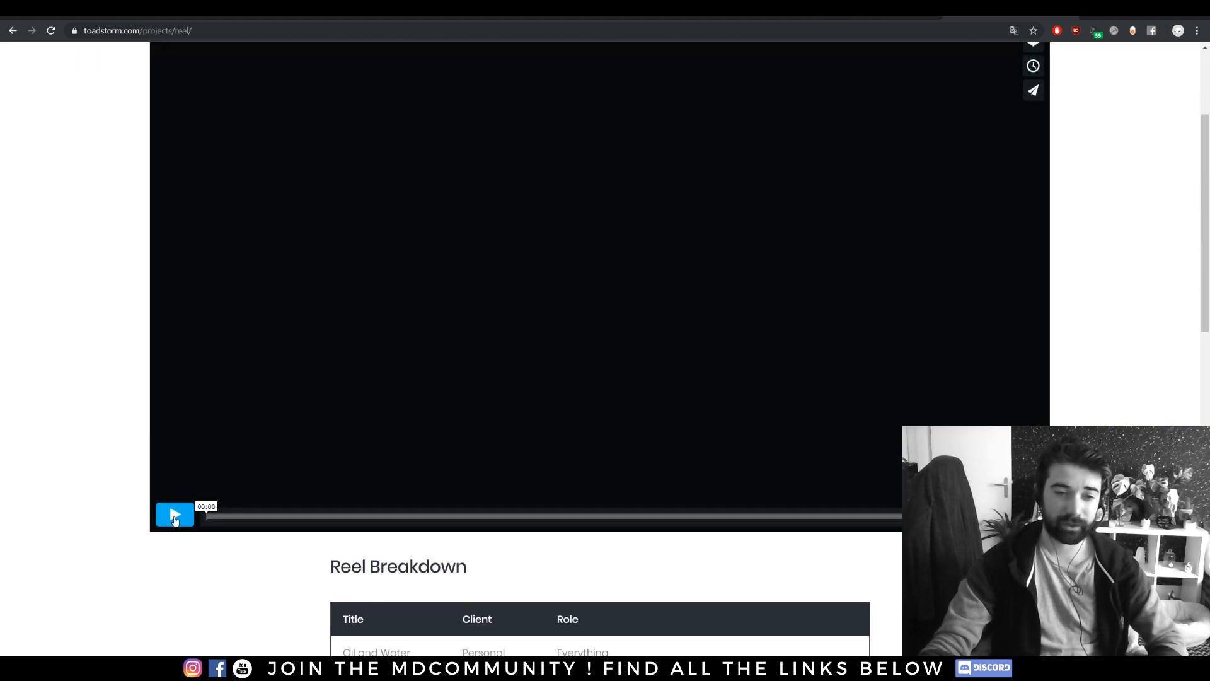
pyautogui.click(171, 512)
pyautogui.scroll(2, 163, 453)
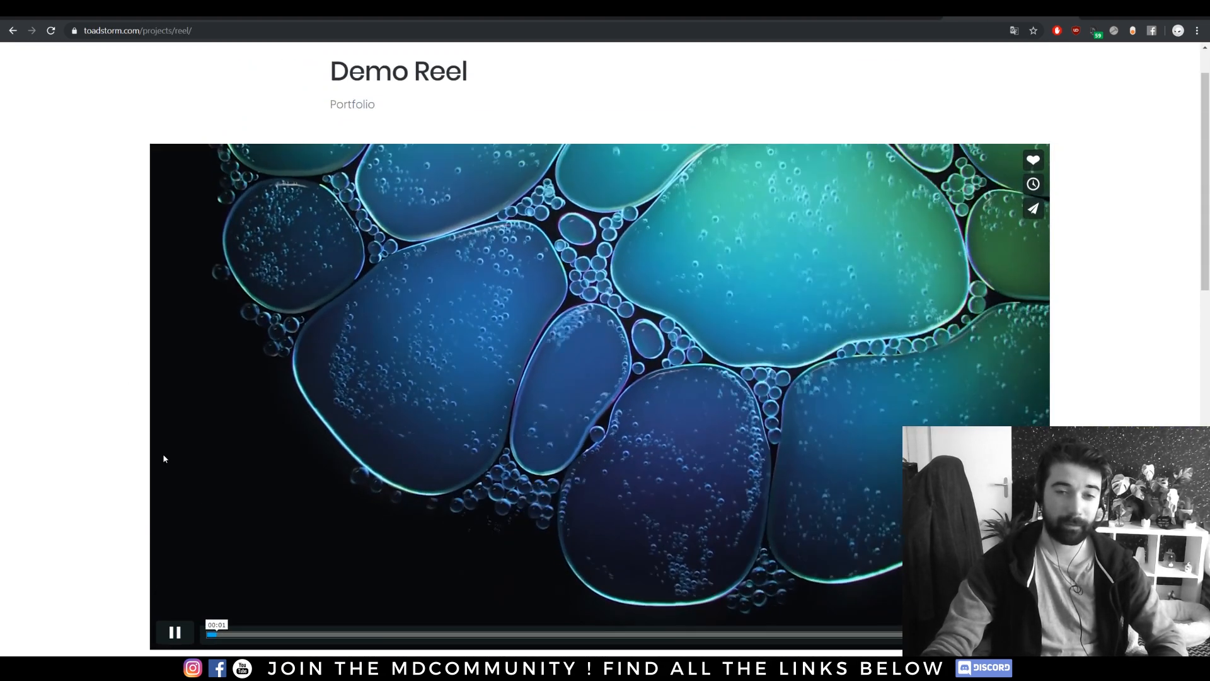
pyautogui.scroll(-1, 189, 464)
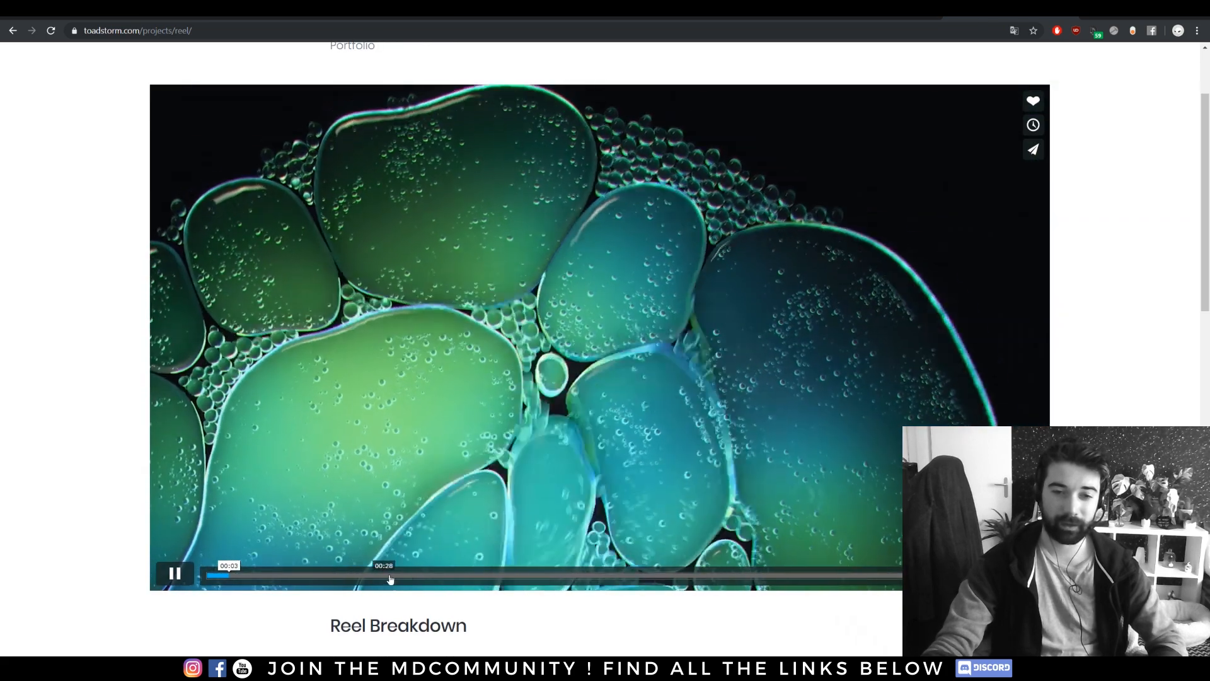
pyautogui.click(184, 573)
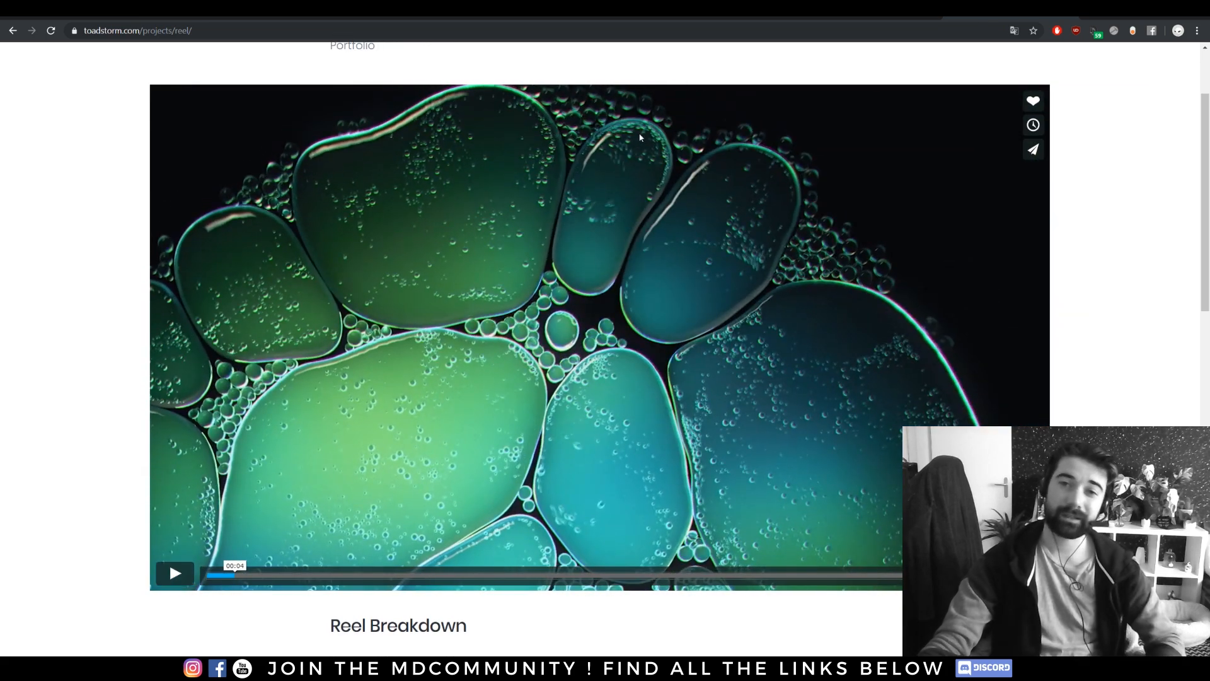
# Look over the motionoperators.com About page and the MOPs home page sections.
pyautogui.click(608, 10)
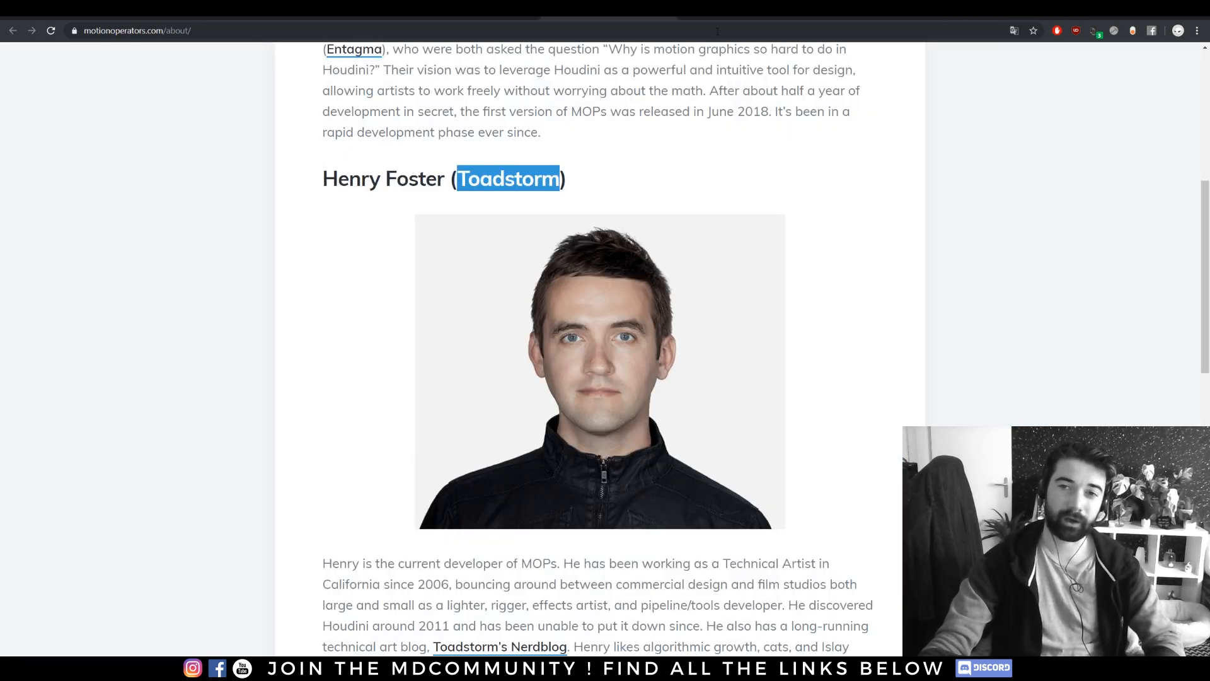
pyautogui.click(724, 18)
pyautogui.scroll(-8, 357, 224)
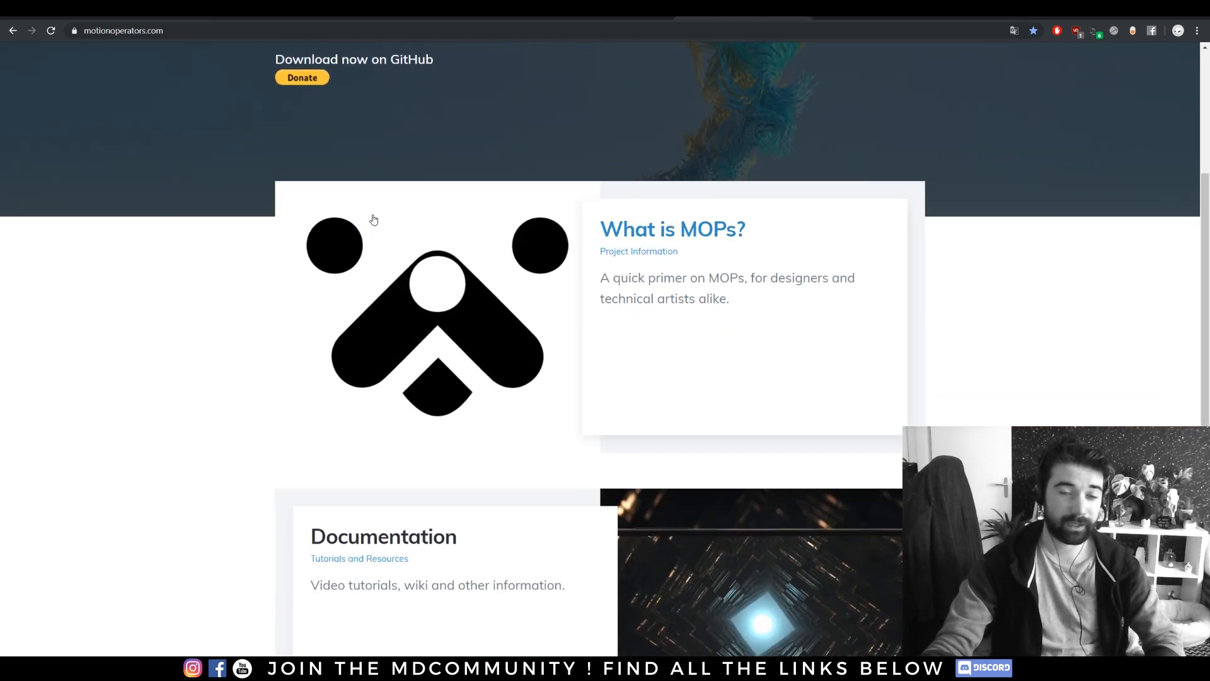
pyautogui.scroll(-1, 247, 249)
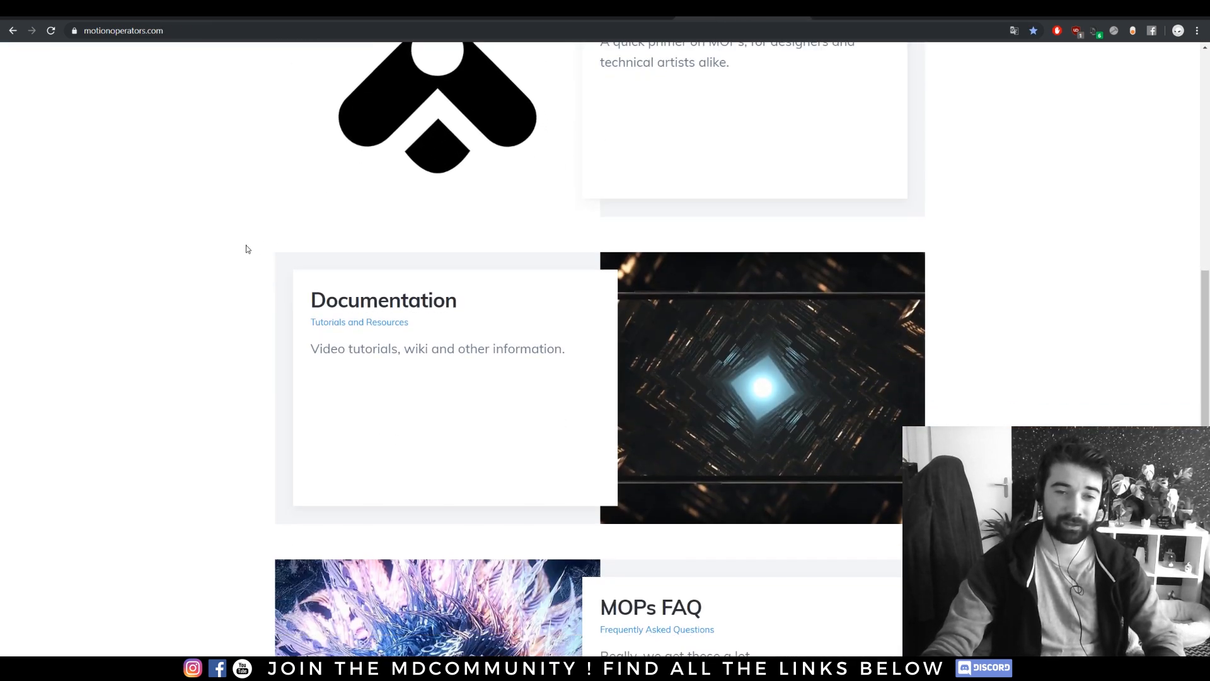
pyautogui.scroll(9, 247, 248)
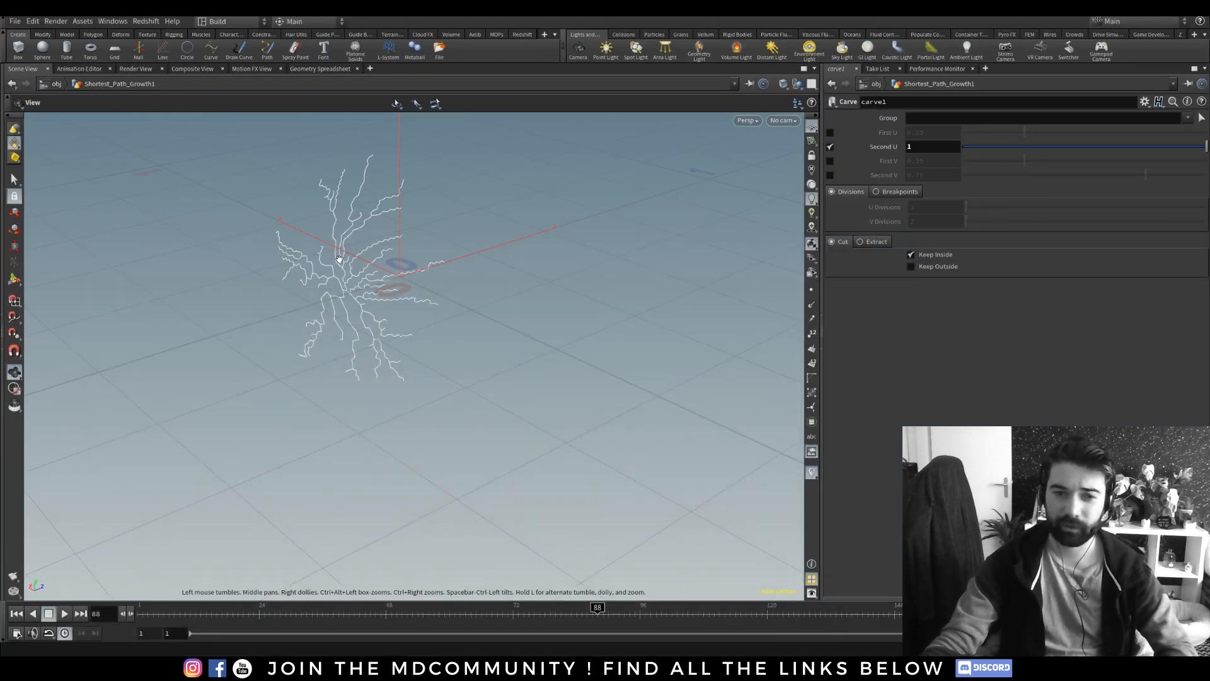
# Switch back to Houdini, inspect the branching paths from several angles and scrub the growth to frame 103 and back to 87.
pyautogui.moveTo(340, 301); pyautogui.dragTo(360, 304)
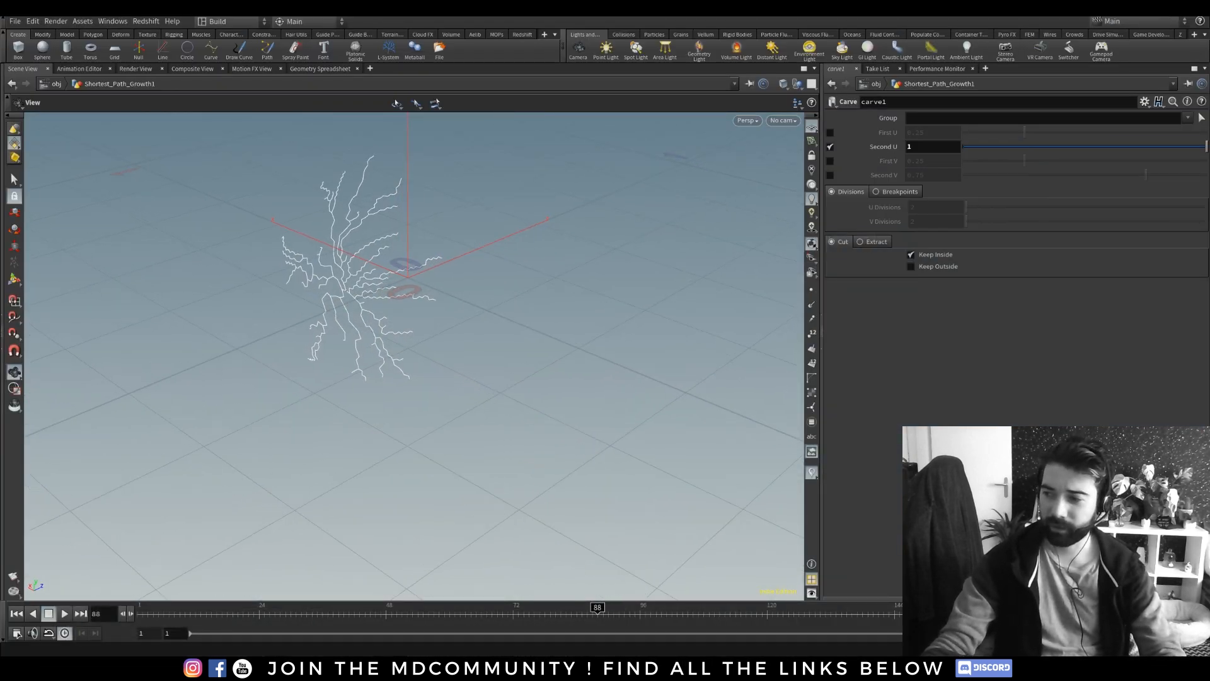
pyautogui.moveTo(354, 289); pyautogui.dragTo(379, 322)
pyautogui.moveTo(400, 295); pyautogui.dragTo(463, 227, button='right')
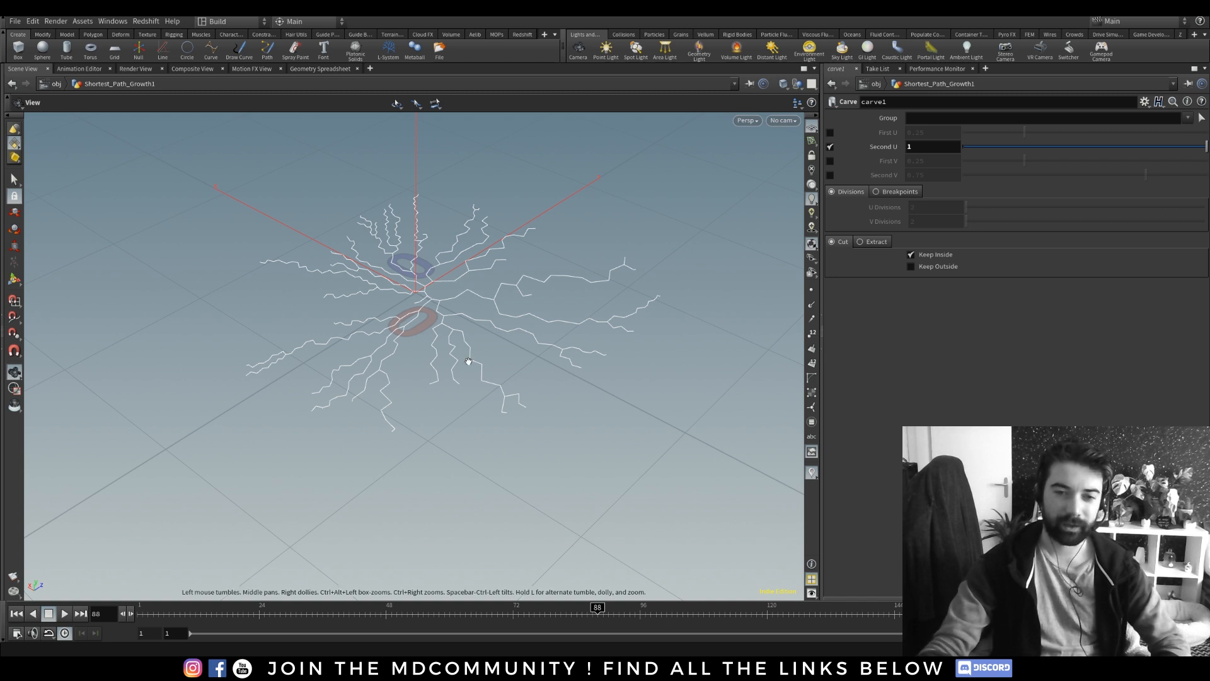
pyautogui.moveTo(597, 610); pyautogui.dragTo(663, 574)
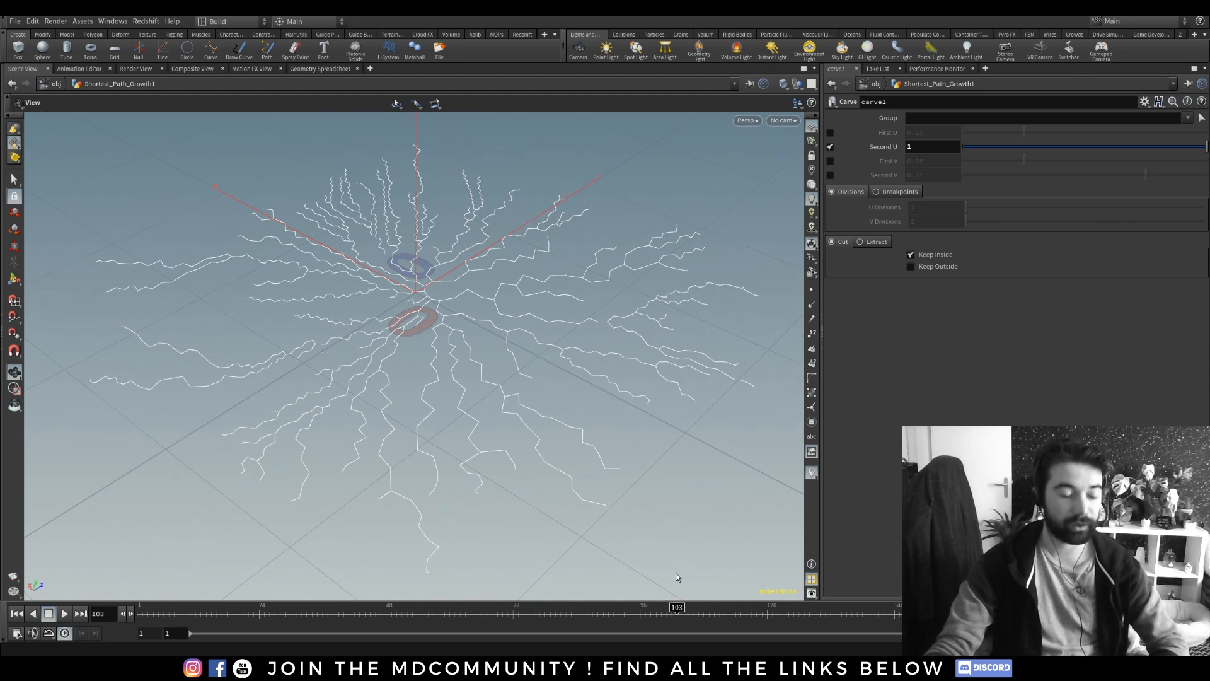
pyautogui.moveTo(418, 308); pyautogui.dragTo(425, 323)
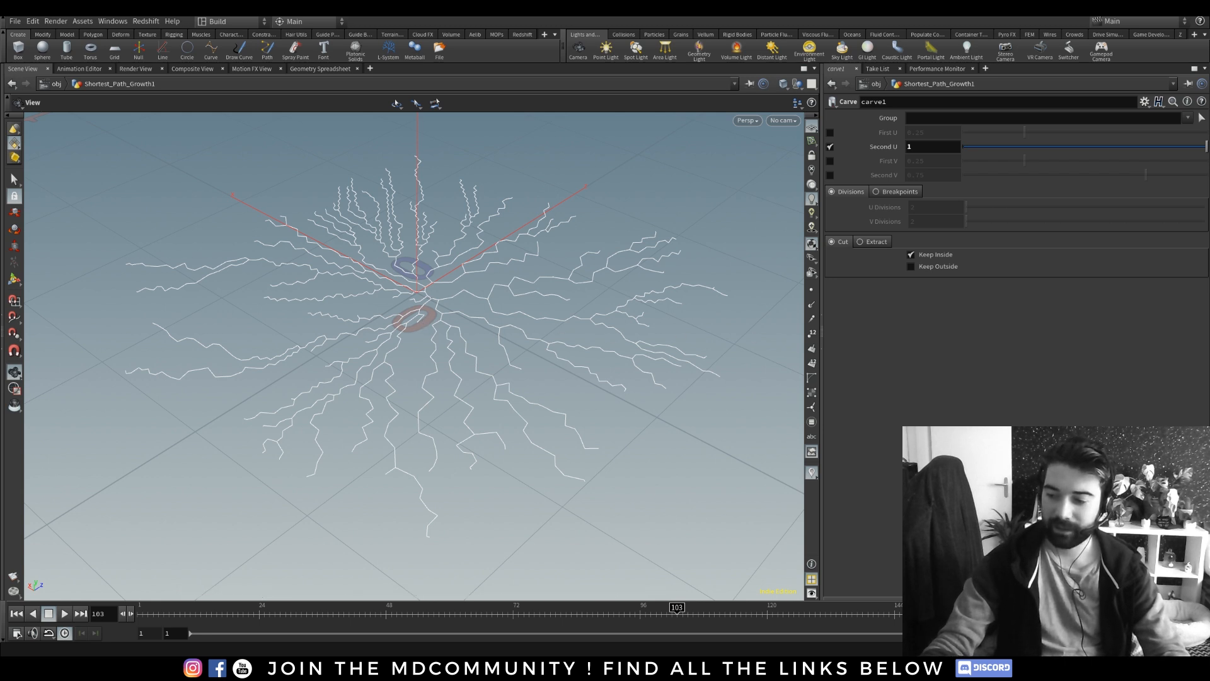
pyautogui.moveTo(679, 613); pyautogui.dragTo(592, 611)
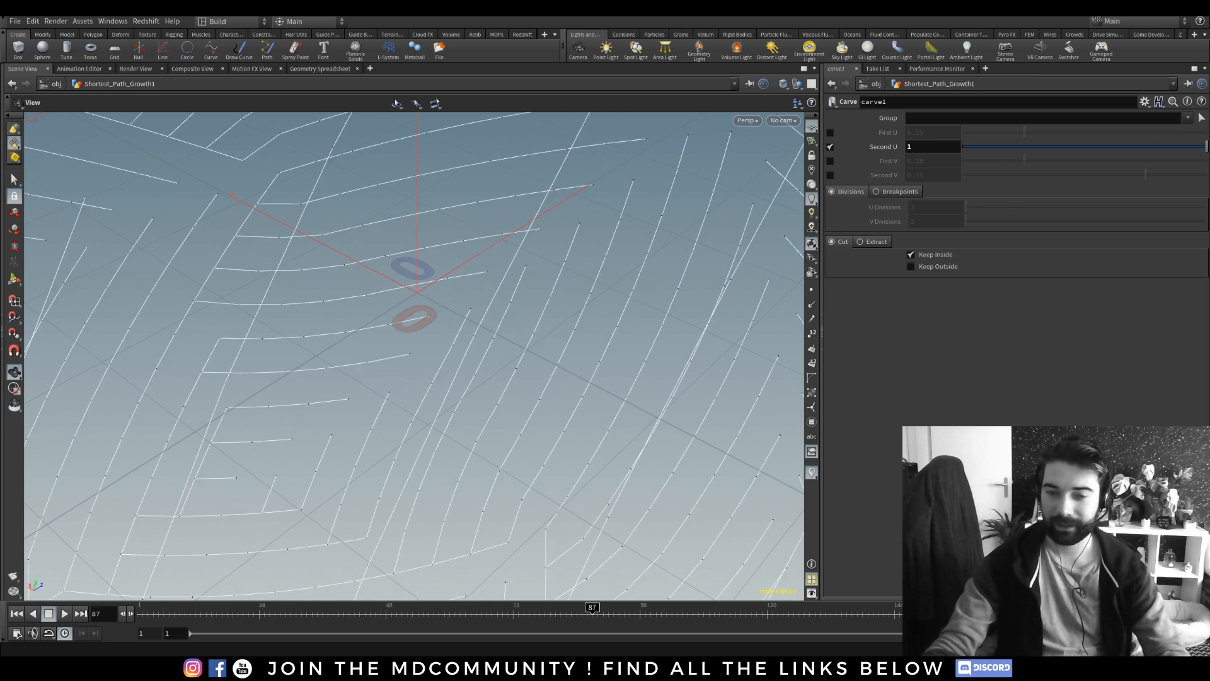
# Try several Second U values on the carve1 node over the spherical path network, ending at 0.487.
pyautogui.moveTo(405, 224); pyautogui.dragTo(189, 403, button='right')
pyautogui.moveTo(276, 338); pyautogui.dragTo(364, 256)
pyautogui.moveTo(364, 257); pyautogui.dragTo(316, 197, button='right')
pyautogui.moveTo(316, 197); pyautogui.dragTo(403, 296)
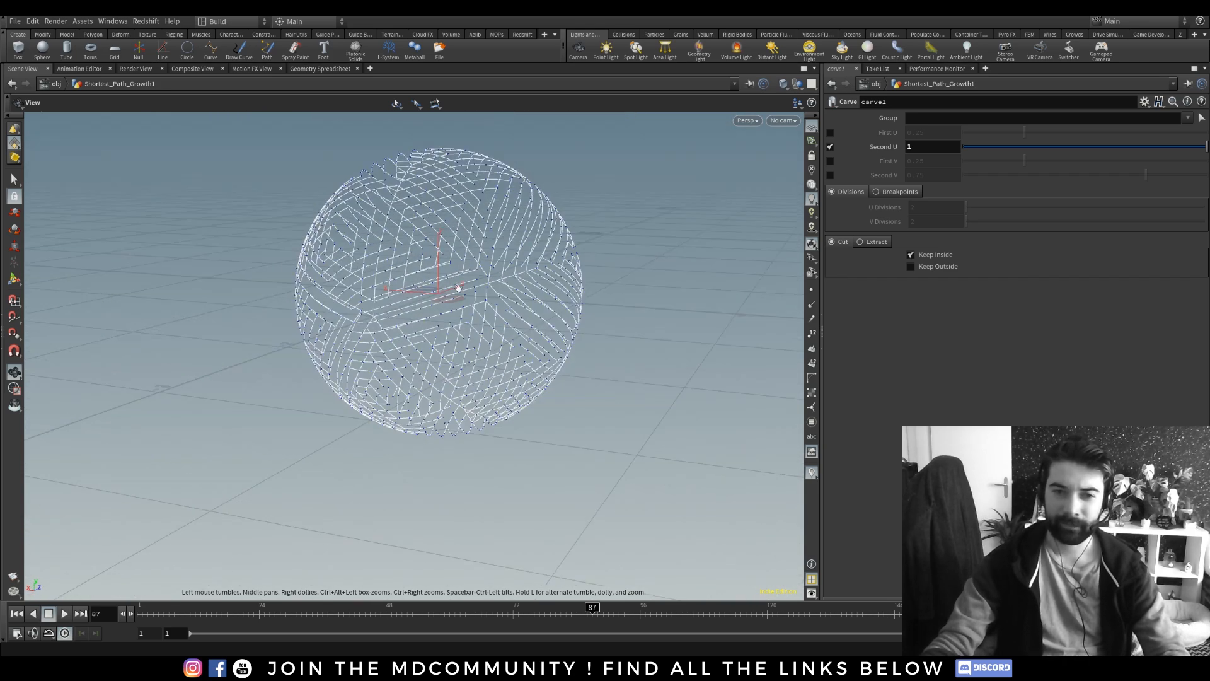
pyautogui.moveTo(1203, 146); pyautogui.dragTo(1013, 151)
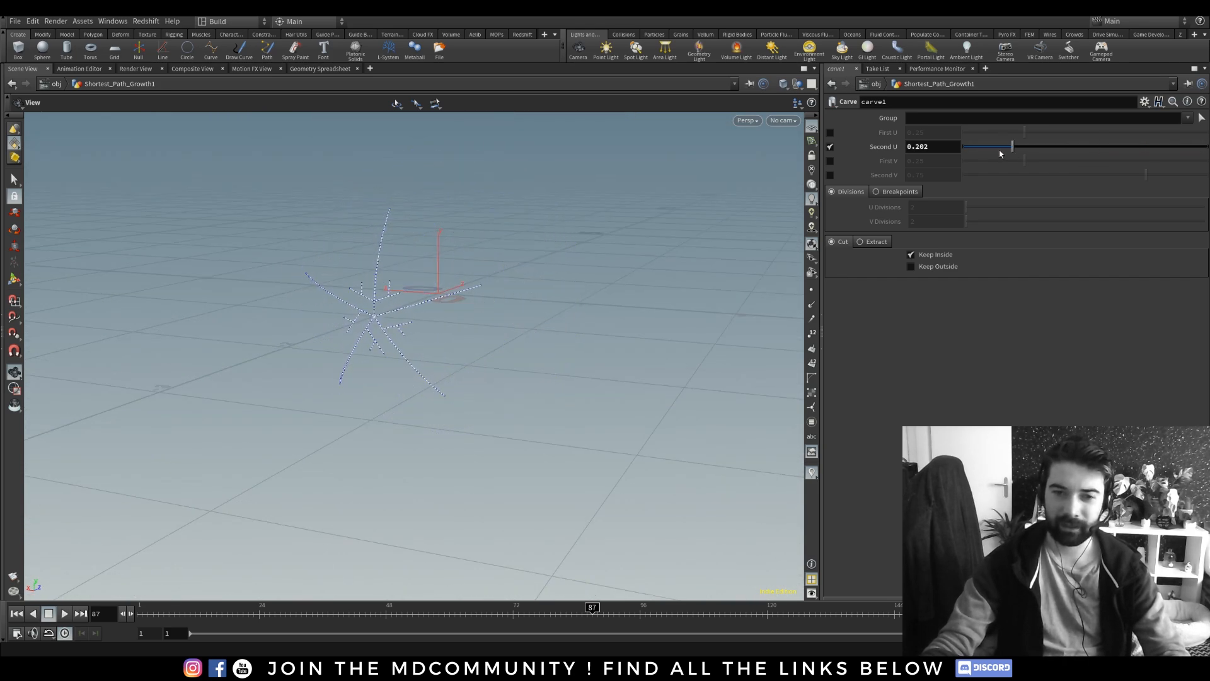
pyautogui.moveTo(1094, 169); pyautogui.dragTo(1144, 166)
pyautogui.moveTo(395, 325); pyautogui.dragTo(841, 290)
pyautogui.moveTo(1143, 146); pyautogui.dragTo(1081, 148)
pyautogui.moveTo(391, 330); pyautogui.dragTo(444, 334)
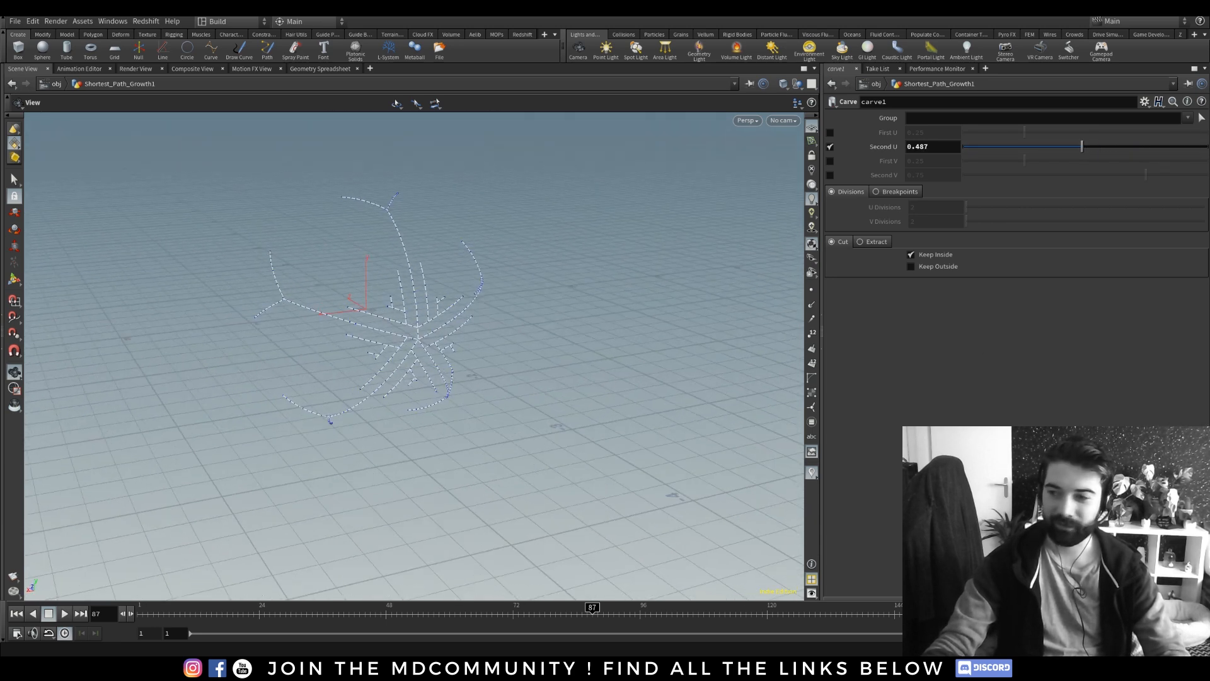
# Set the sphere3 node's primitive type to Polygon Mesh and view the changed path network.
pyautogui.click(935, 118)
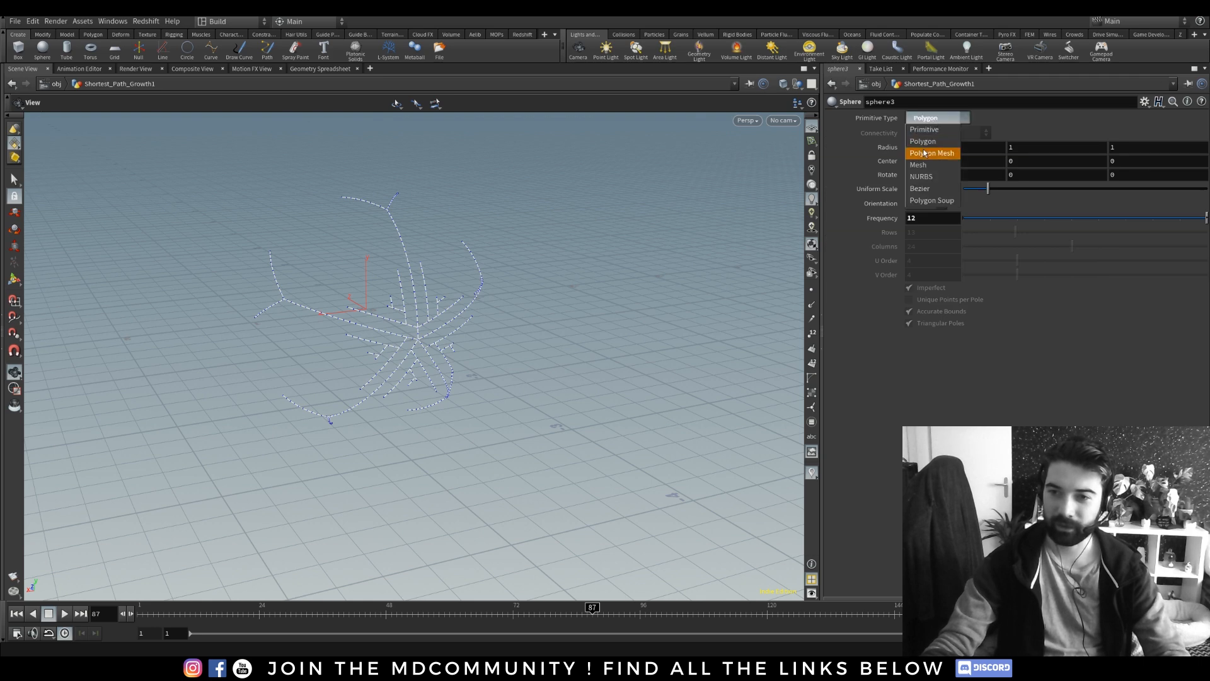
pyautogui.click(924, 152)
pyautogui.moveTo(403, 311); pyautogui.dragTo(444, 291)
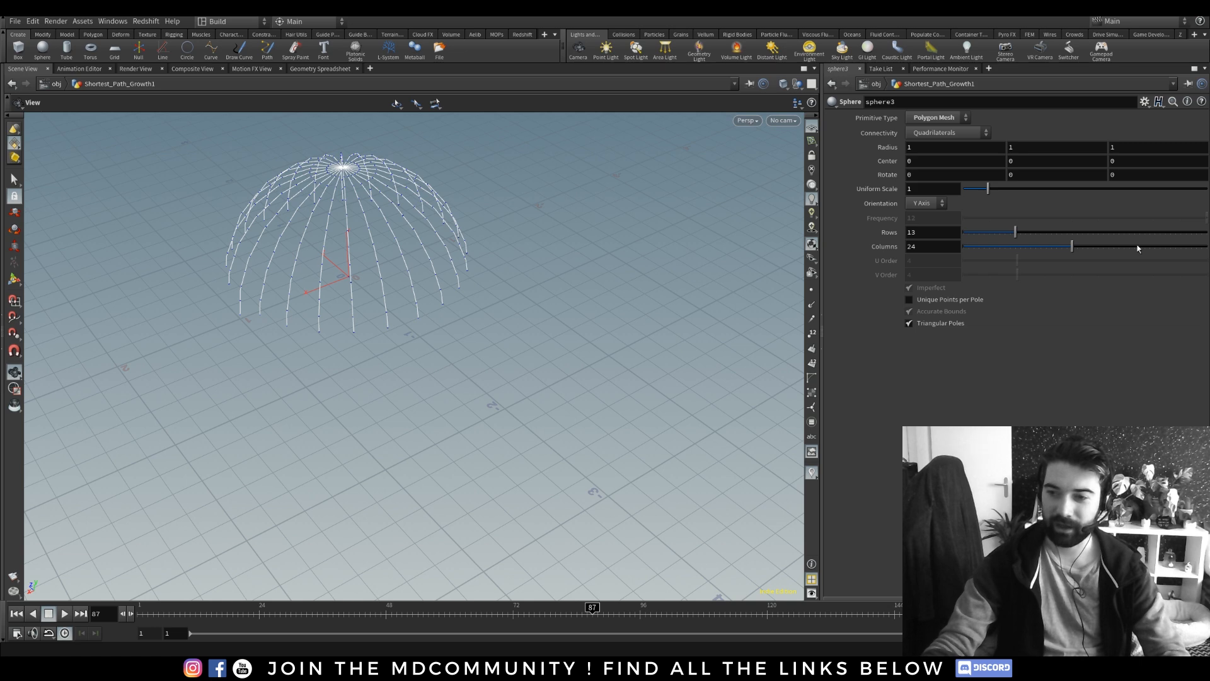
# Set Second U on the carve1 node to 0.715 and inspect the dome of paths from several angles.
pyautogui.moveTo(1083, 150); pyautogui.dragTo(1139, 163)
pyautogui.moveTo(329, 181); pyautogui.dragTo(372, 153)
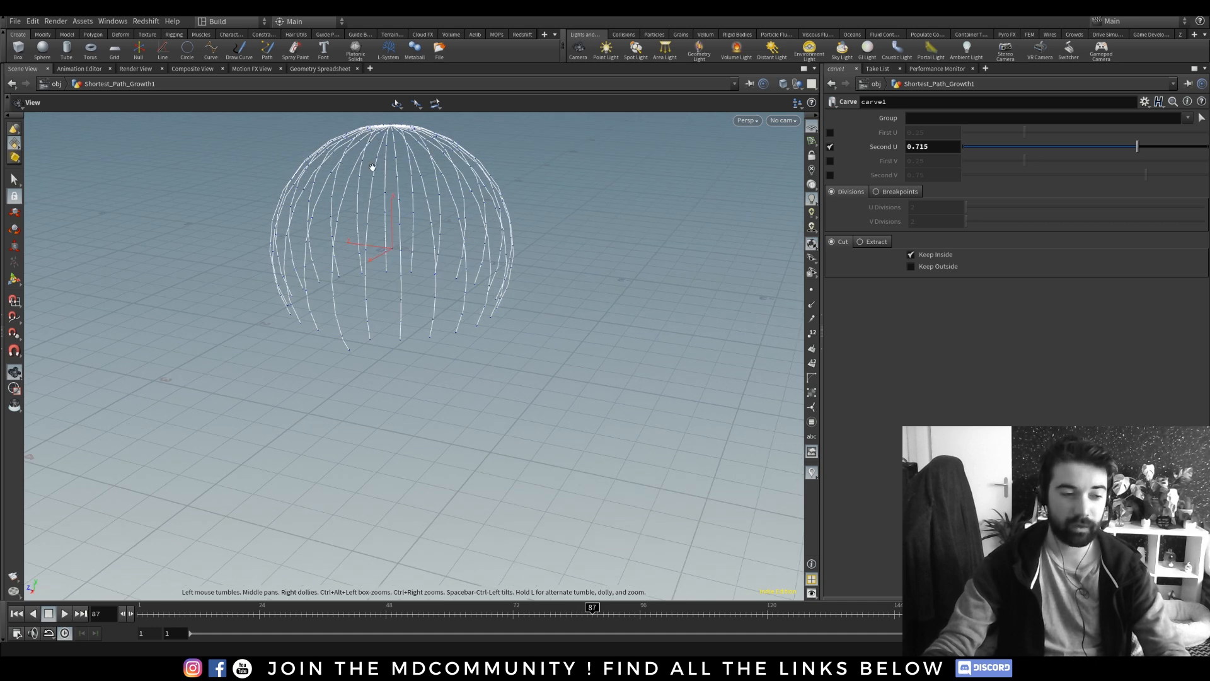
pyautogui.moveTo(411, 343); pyautogui.dragTo(378, 396)
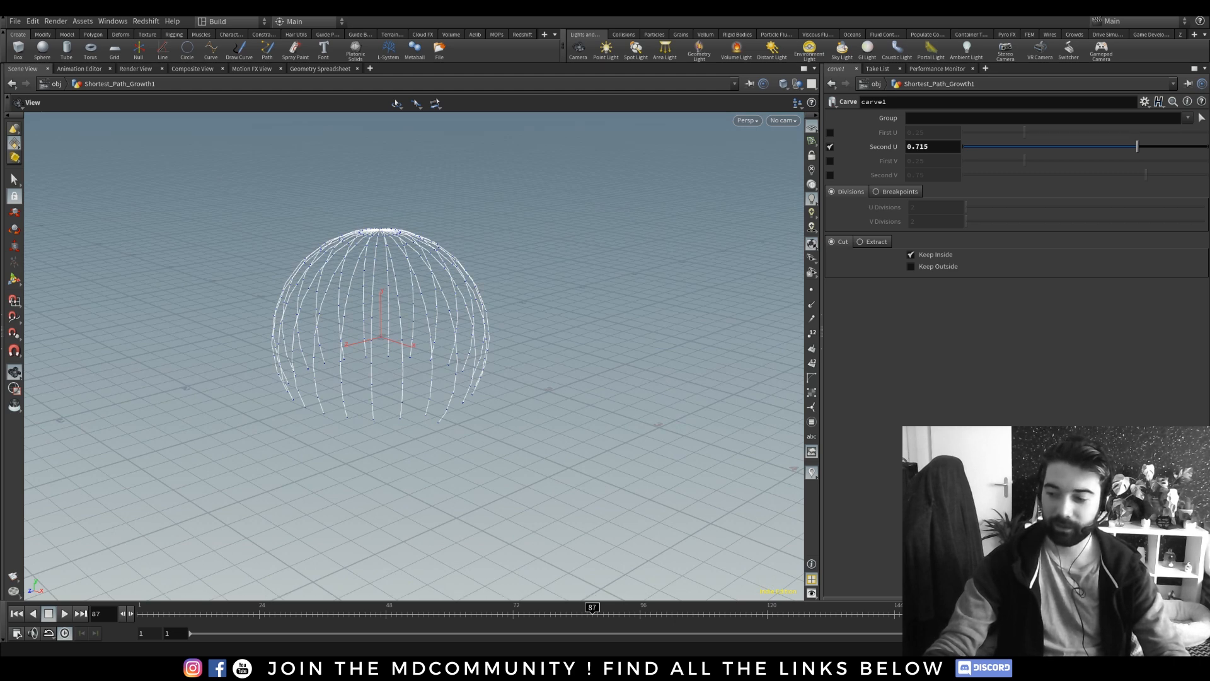
pyautogui.moveTo(378, 396); pyautogui.dragTo(529, 326)
pyautogui.moveTo(465, 317); pyautogui.dragTo(601, 187, button='right')
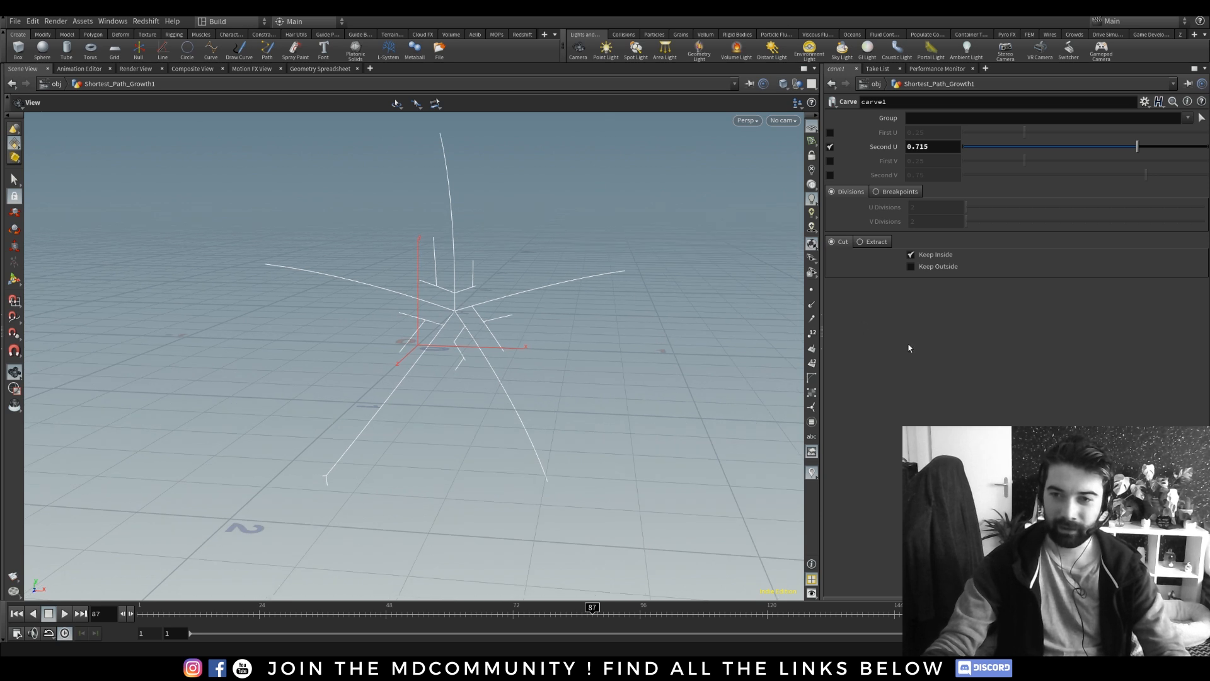
# Scrub the star-shaped branching growth forward to frame 125 and inspect the resulting paths.
pyautogui.moveTo(651, 616); pyautogui.dragTo(693, 610)
pyautogui.moveTo(404, 297); pyautogui.dragTo(479, 536)
pyautogui.moveTo(693, 610); pyautogui.dragTo(793, 609)
pyautogui.moveTo(460, 316); pyautogui.dragTo(621, 318)
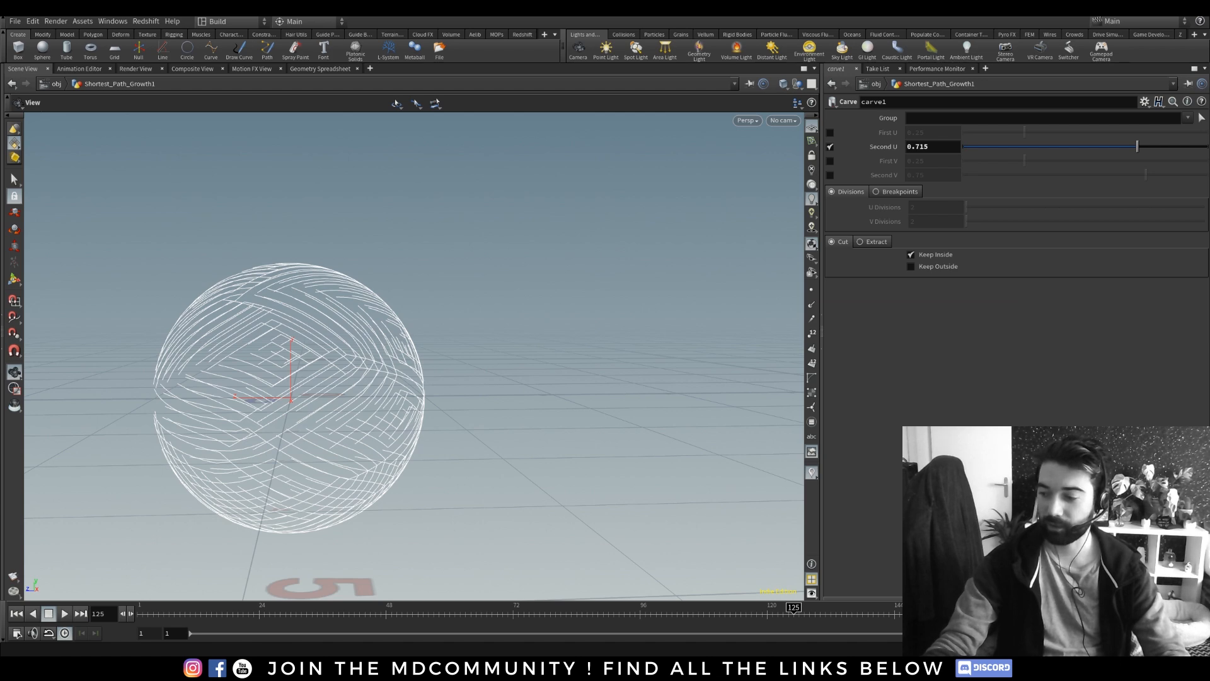
# Inspect the flat square path network from several angles and up close.
pyautogui.scroll(-3, 227, 451)
pyautogui.moveTo(287, 401); pyautogui.dragTo(339, 375)
pyautogui.moveTo(339, 375); pyautogui.dragTo(310, 315, button='right')
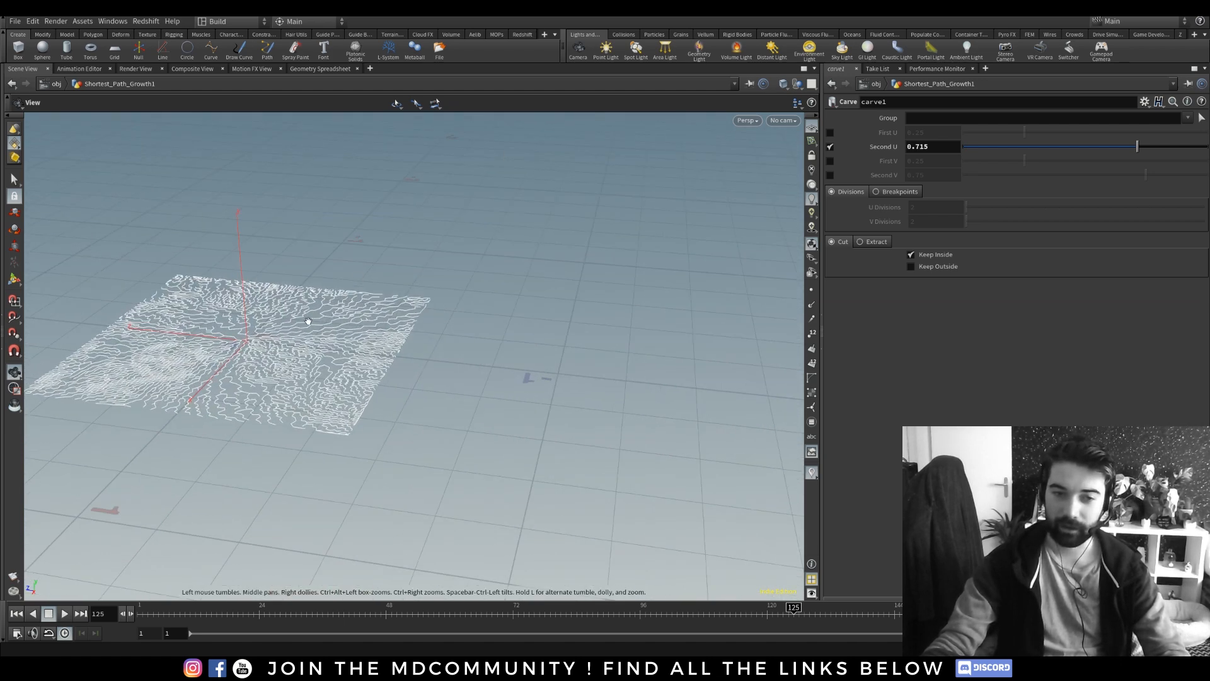
pyautogui.moveTo(310, 316); pyautogui.dragTo(468, 330, button='middle')
pyautogui.moveTo(468, 331); pyautogui.dragTo(445, 377)
pyautogui.moveTo(446, 376); pyautogui.dragTo(503, 348, button='right')
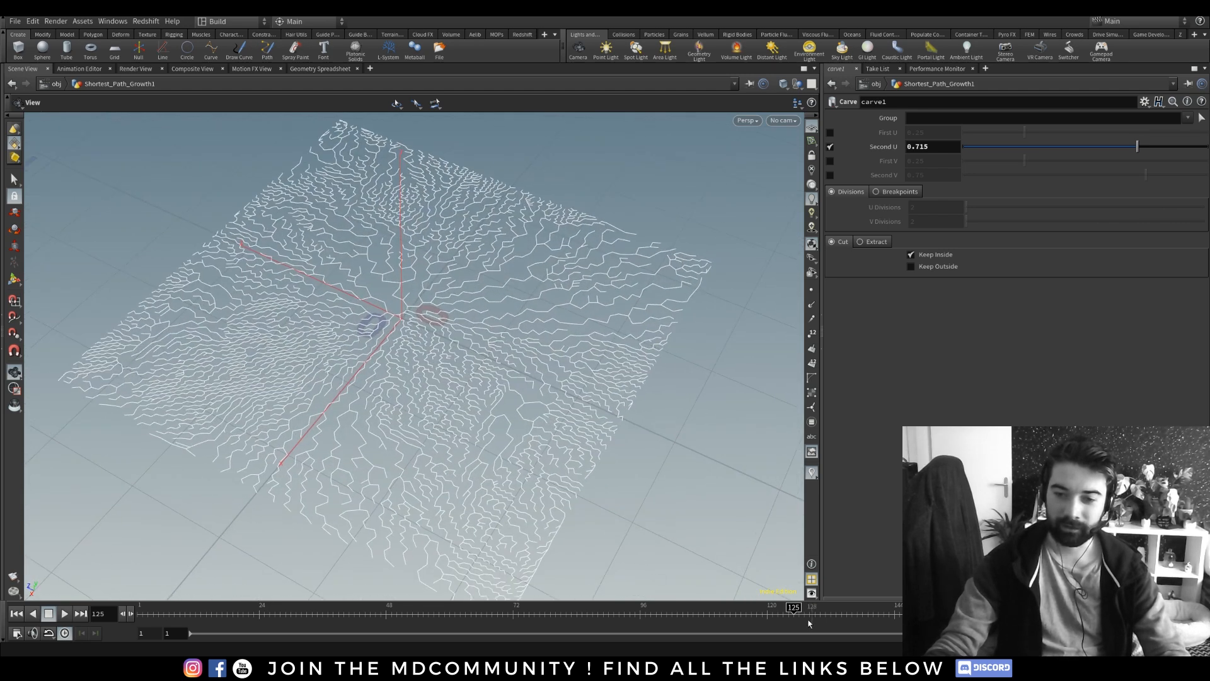
# Scrub the flat network's growth back to frame 119, inspect it closely, and scrub through earlier frames.
pyautogui.moveTo(782, 609); pyautogui.dragTo(763, 570)
pyautogui.moveTo(402, 320)
pyautogui.mouseDown()
pyautogui.moveTo(535, 372)
pyautogui.moveTo(417, 329)
pyautogui.mouseUp()
pyautogui.scroll(3, 416, 328)
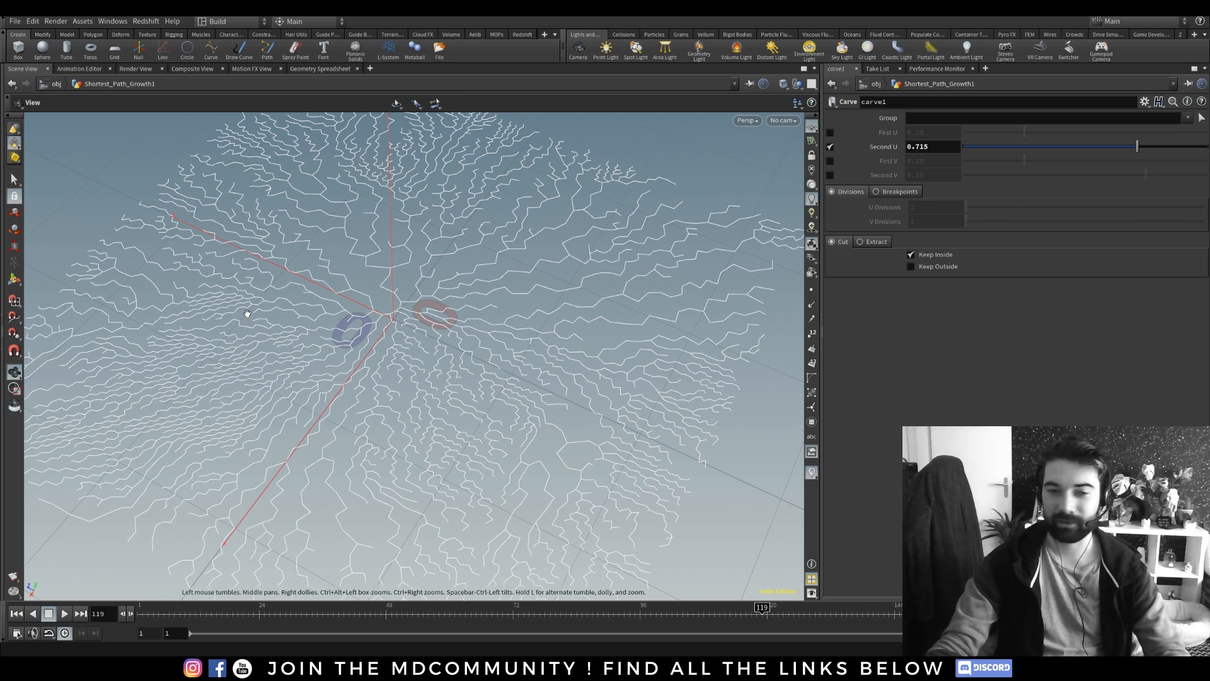
pyautogui.moveTo(428, 312); pyautogui.dragTo(526, 250)
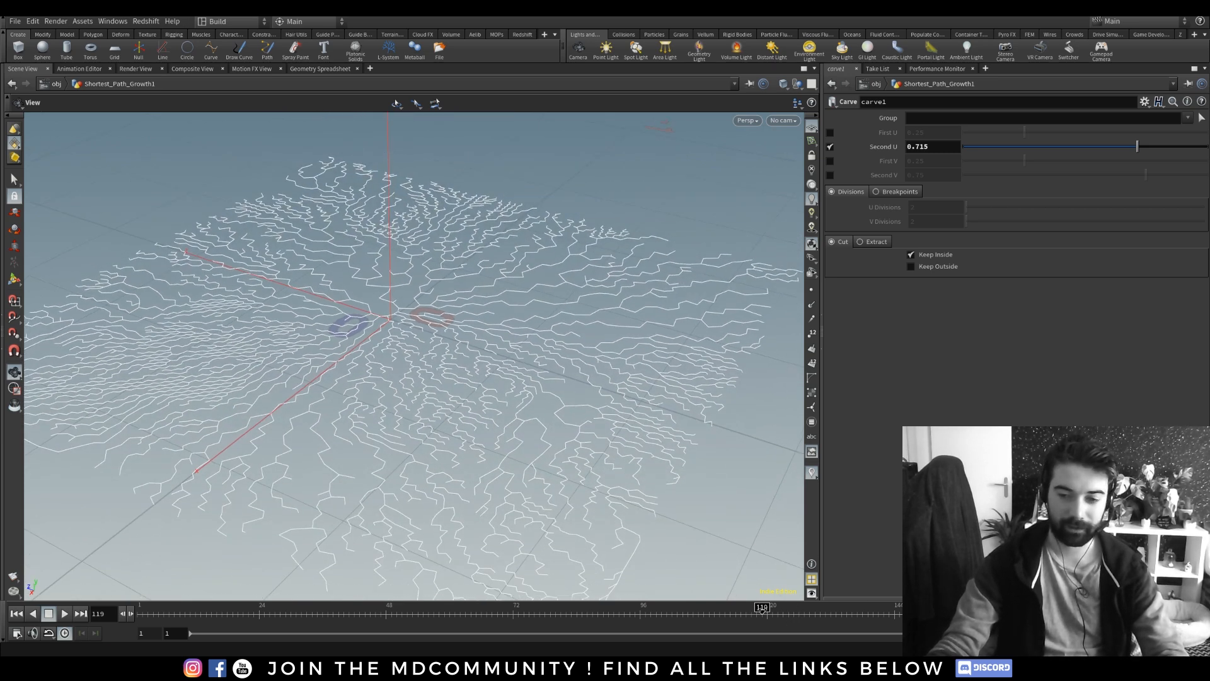
pyautogui.click(677, 610)
pyautogui.moveTo(637, 602); pyautogui.dragTo(646, 564)
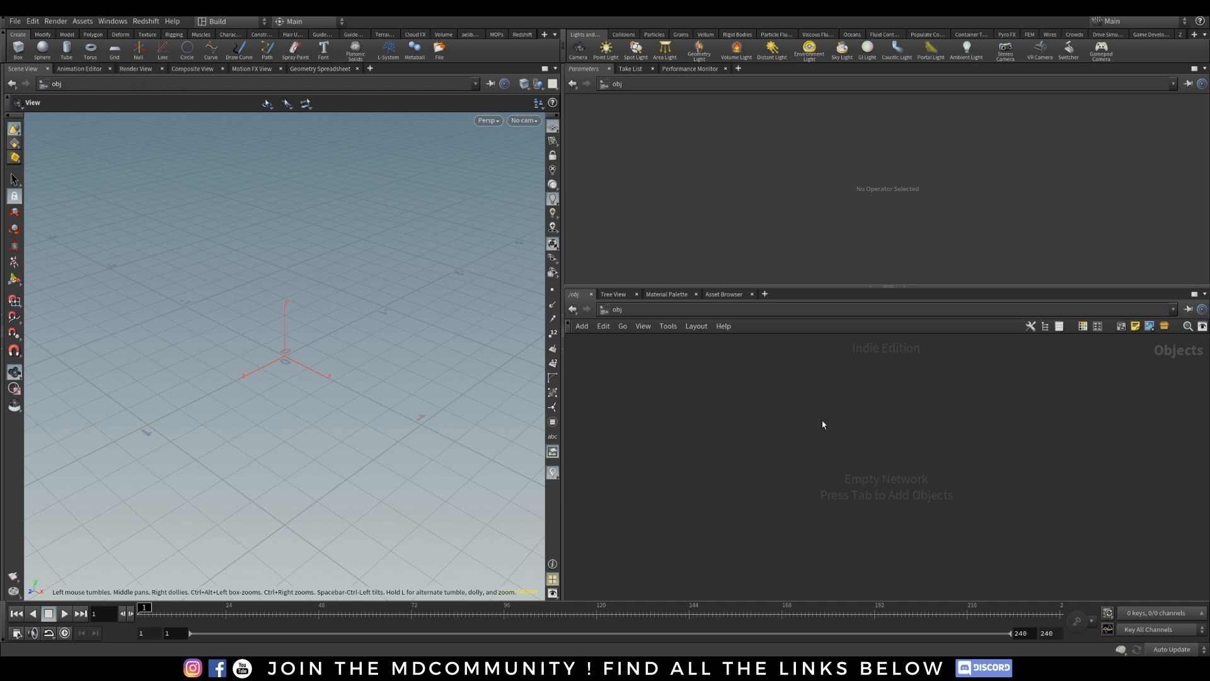
# Create a Grid object in the empty object network and enter its geometry network.
pyautogui.press('Tab')
pyautogui.write('grid')
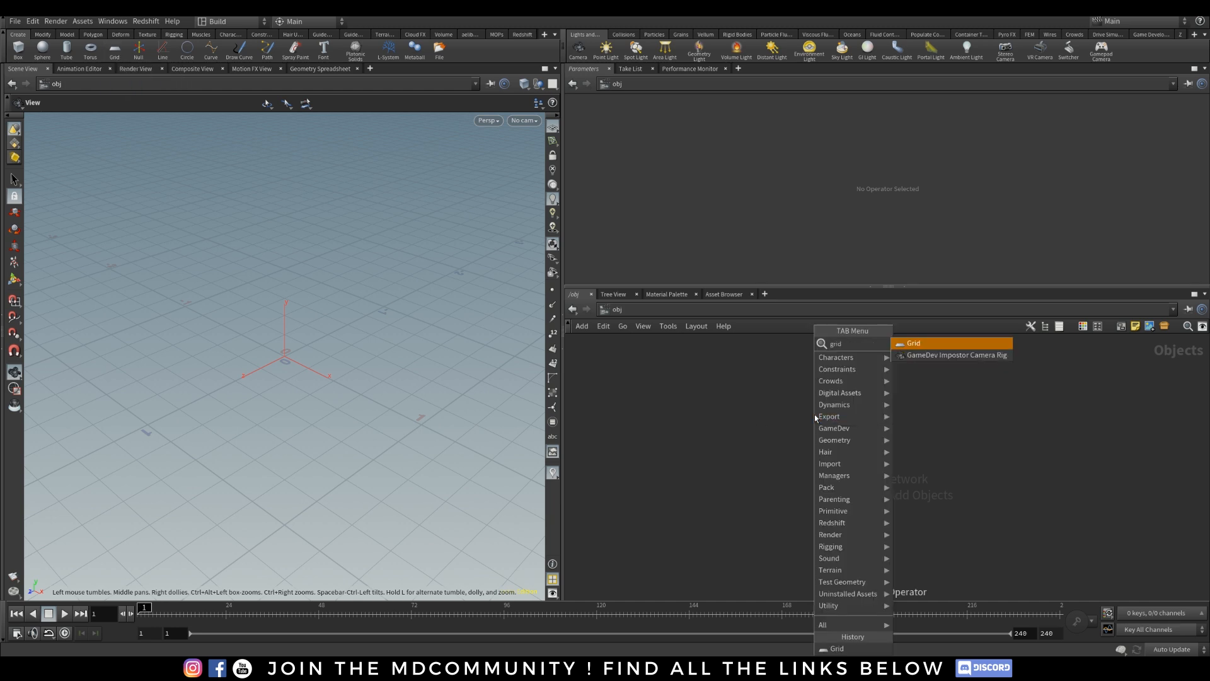
pyautogui.click(910, 343)
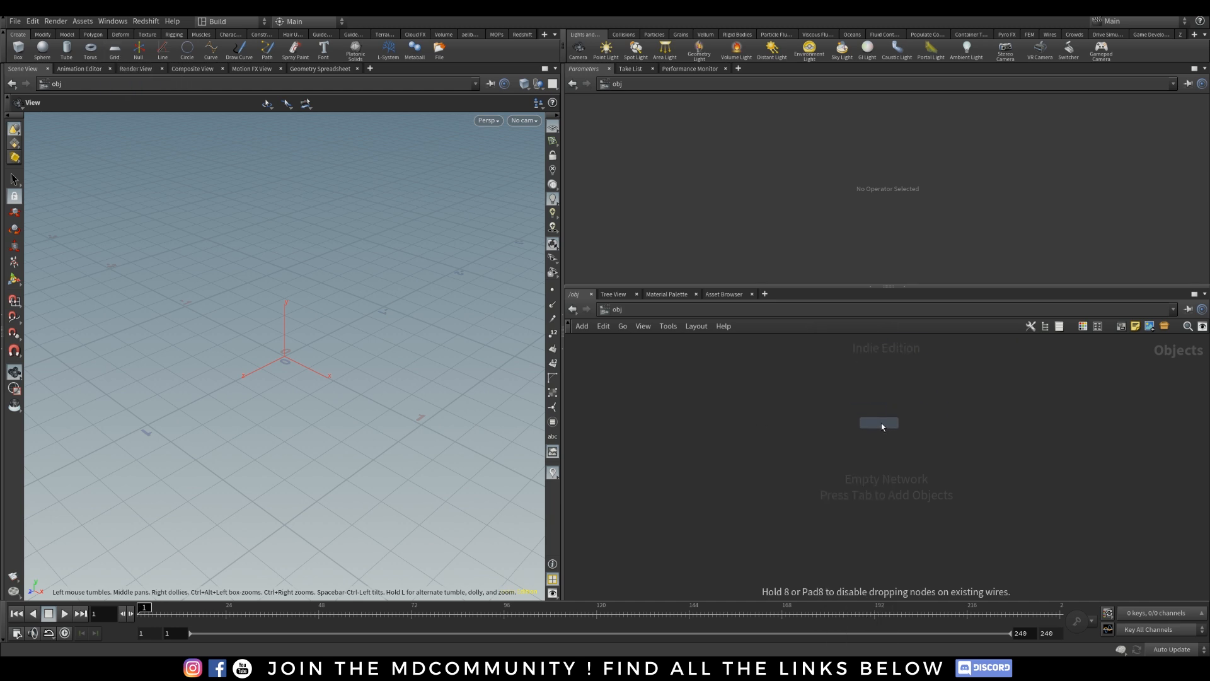
pyautogui.click(880, 401)
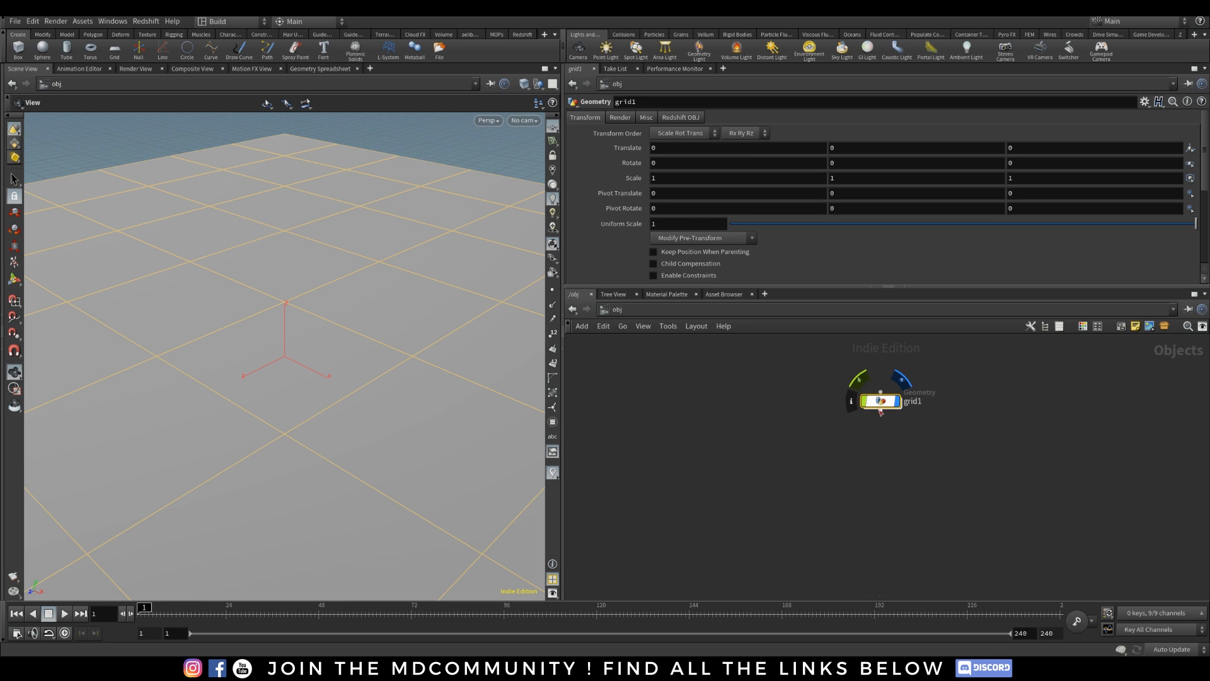
pyautogui.doubleClick(879, 402)
pyautogui.moveTo(889, 471); pyautogui.dragTo(893, 426)
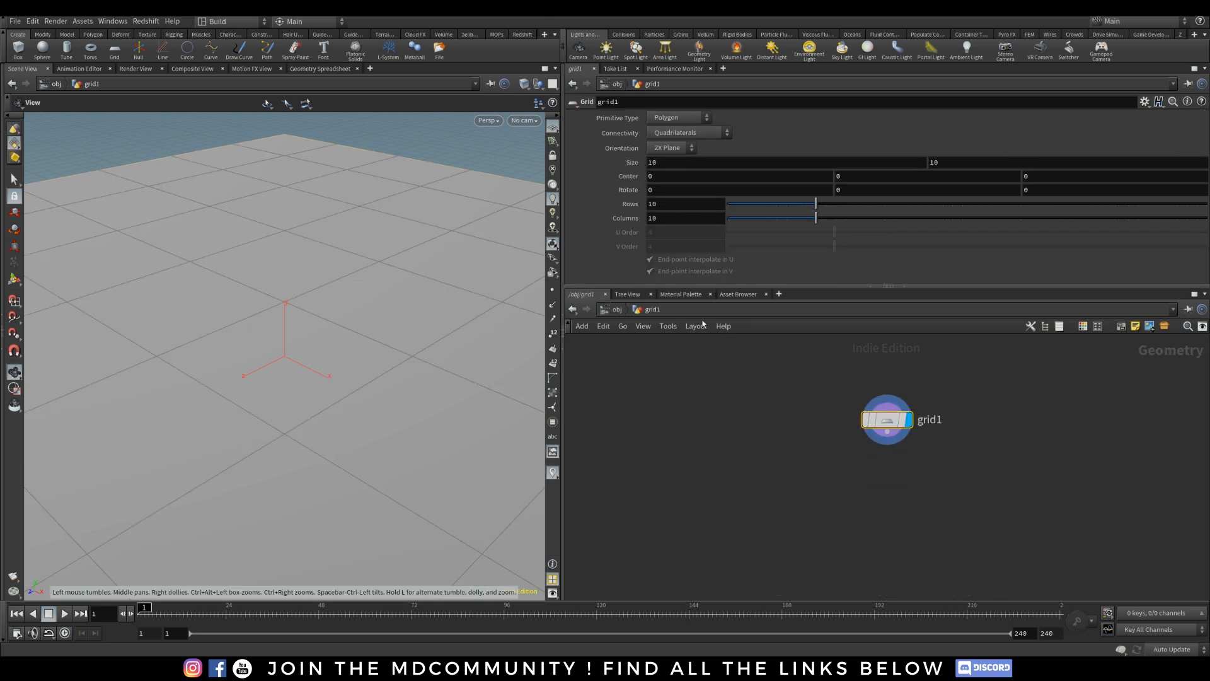
# Return to the object level, view the list of other networks, choose obj, and reposition the grid1 object node.
pyautogui.click(611, 309)
pyautogui.click(606, 309)
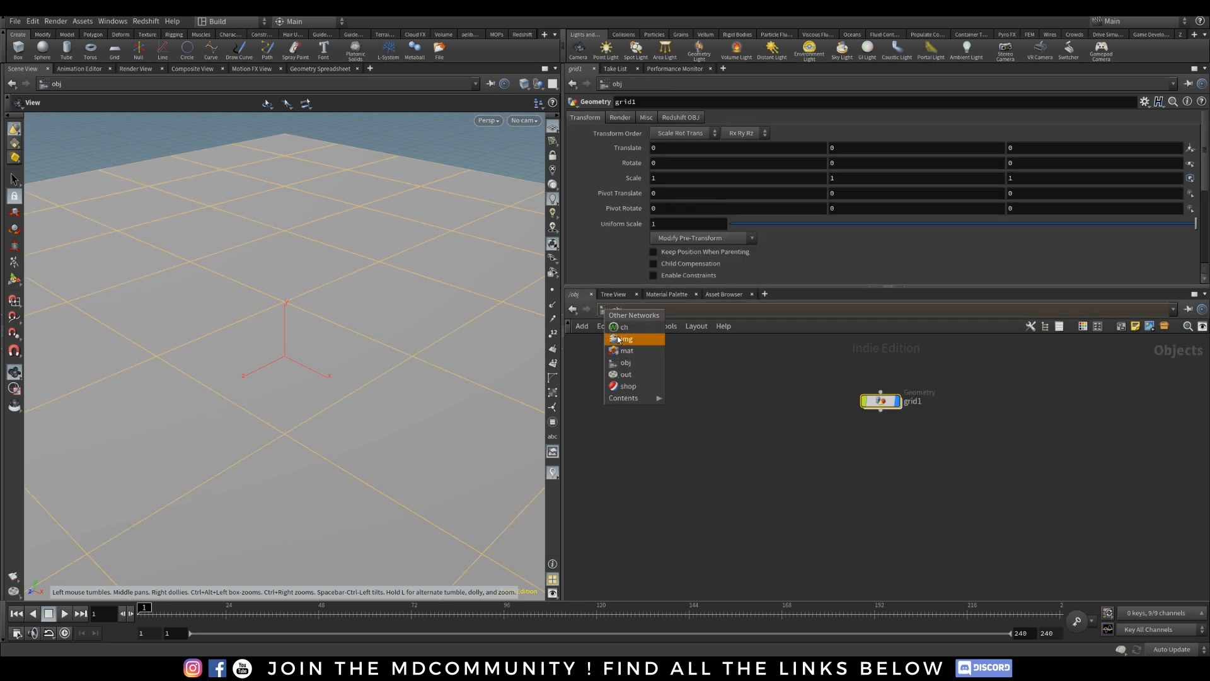
pyautogui.moveTo(622, 403)
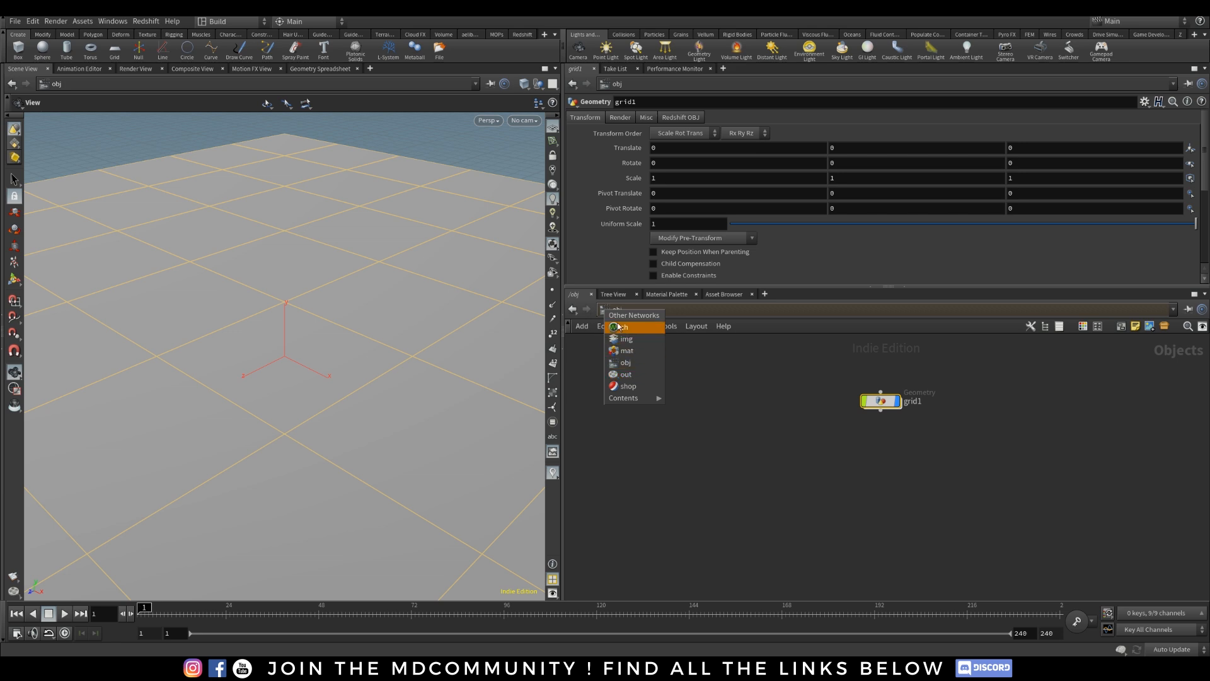
pyautogui.click(621, 364)
pyautogui.moveTo(881, 403); pyautogui.dragTo(855, 409)
pyautogui.moveTo(752, 372); pyautogui.dragTo(1004, 474)
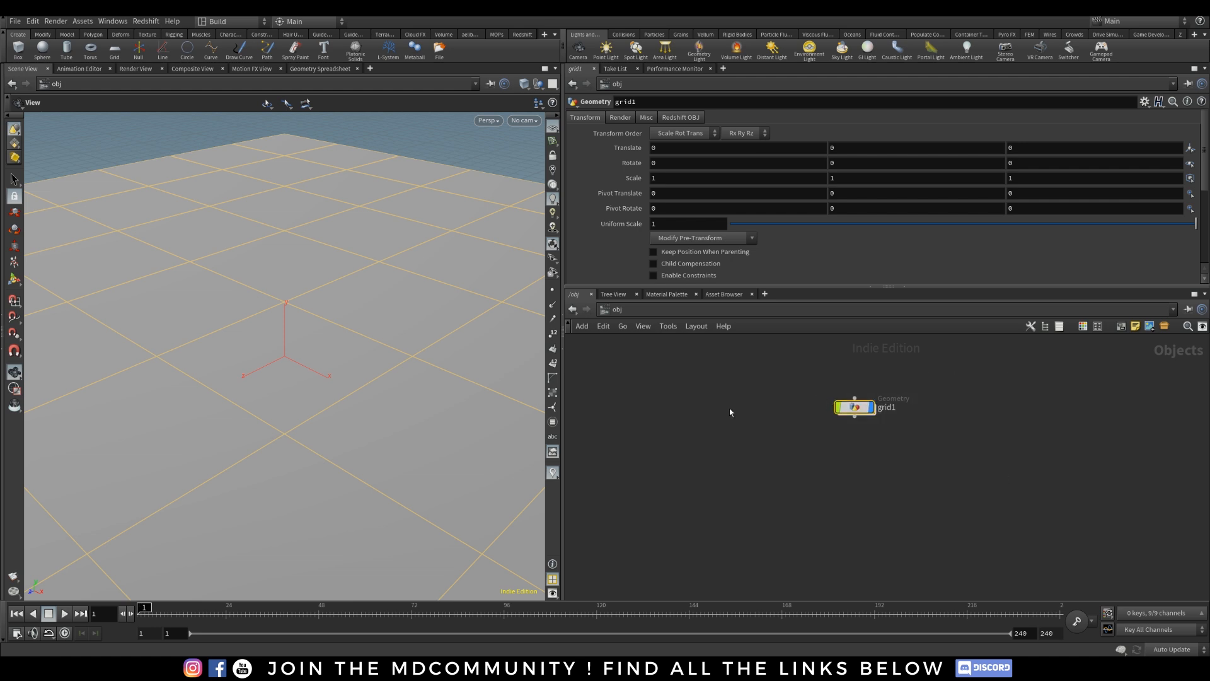
pyautogui.moveTo(870, 407)
pyautogui.mouseDown()
pyautogui.moveTo(832, 421)
pyautogui.moveTo(907, 411)
pyautogui.moveTo(885, 399)
pyautogui.mouseUp()
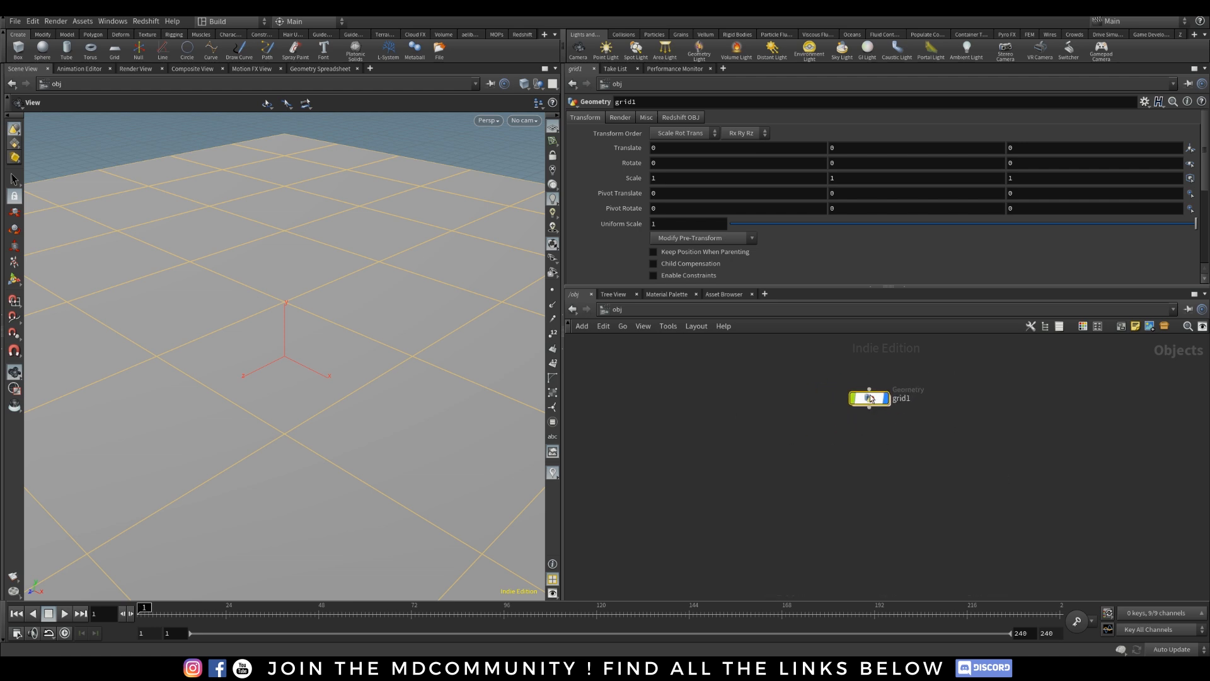
# Enter the grid1 object's geometry network to show its Grid node, and return to the object level.
pyautogui.doubleClick(874, 400)
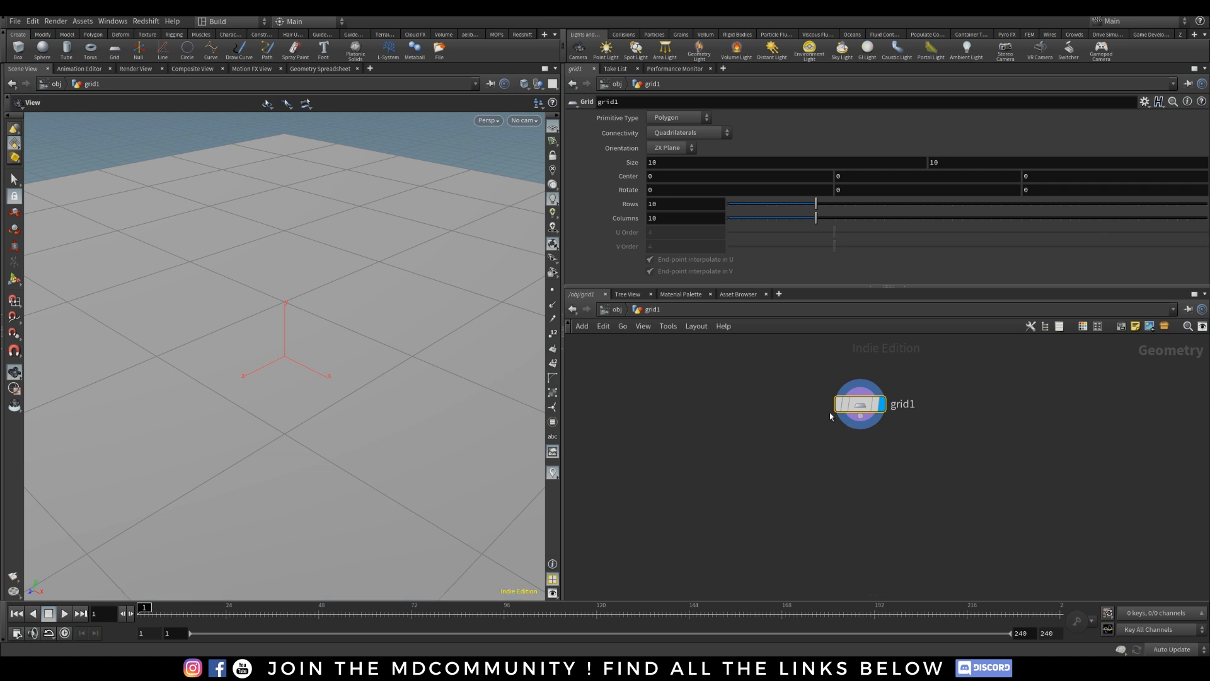
pyautogui.scroll(-2, 899, 452)
pyautogui.moveTo(900, 453); pyautogui.dragTo(919, 441, button='middle')
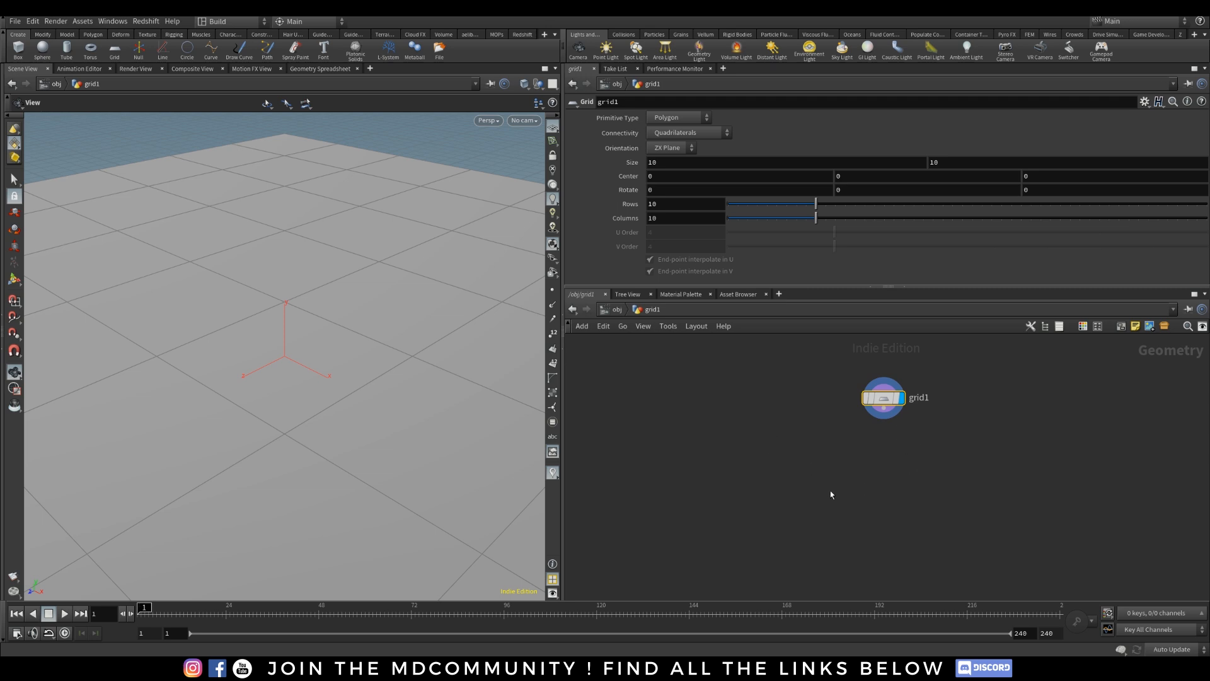
pyautogui.click(616, 310)
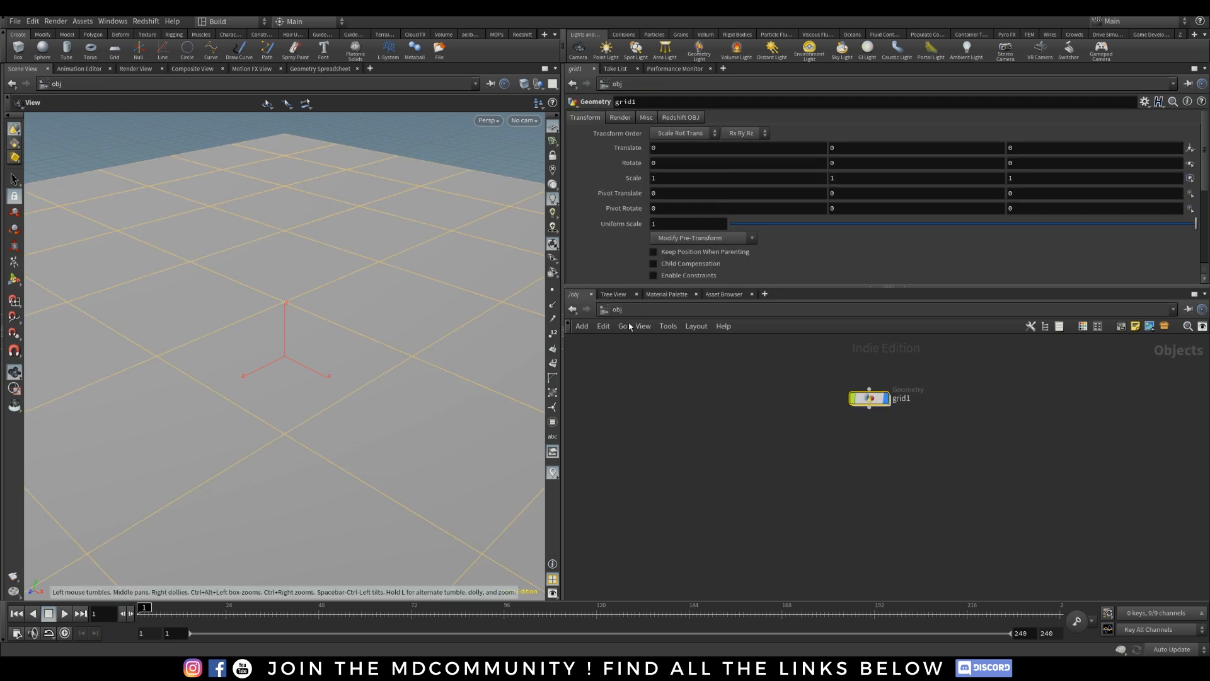
pyautogui.click(604, 312)
pyautogui.click(861, 446)
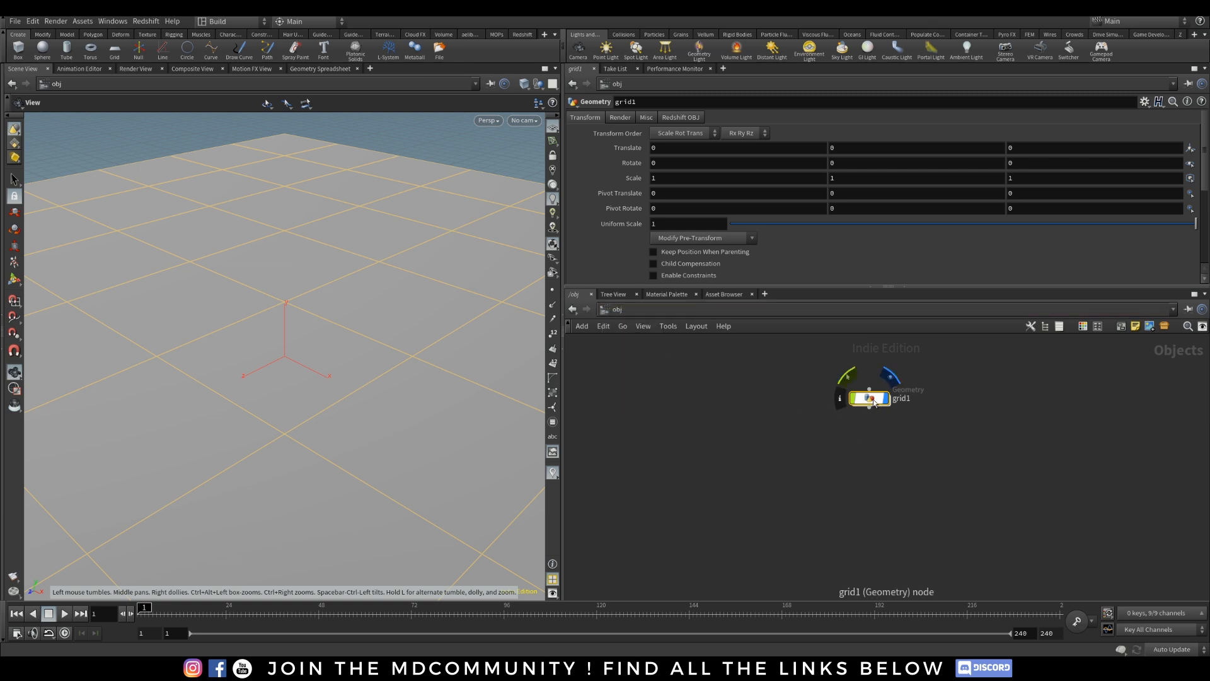
# Enter the grid1 object, add a Sphere node beside the Grid node, and display the sphere.
pyautogui.doubleClick(871, 398)
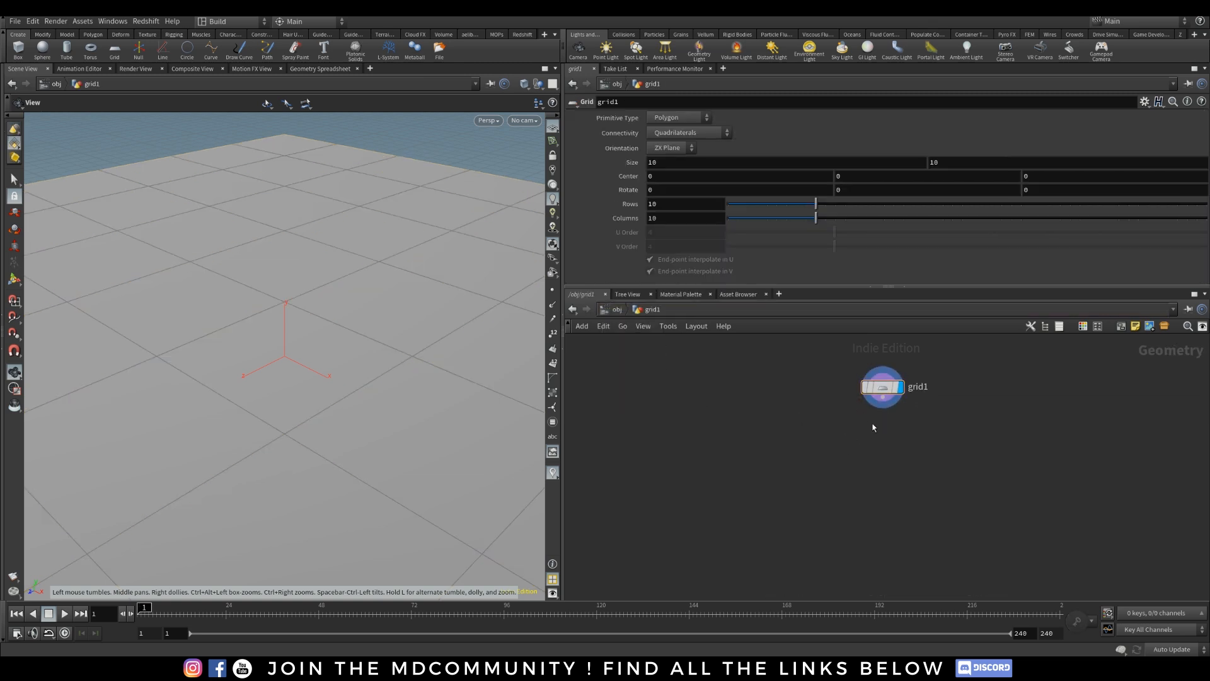
pyautogui.scroll(-5, 265, 404)
pyautogui.moveTo(237, 435); pyautogui.dragTo(342, 410)
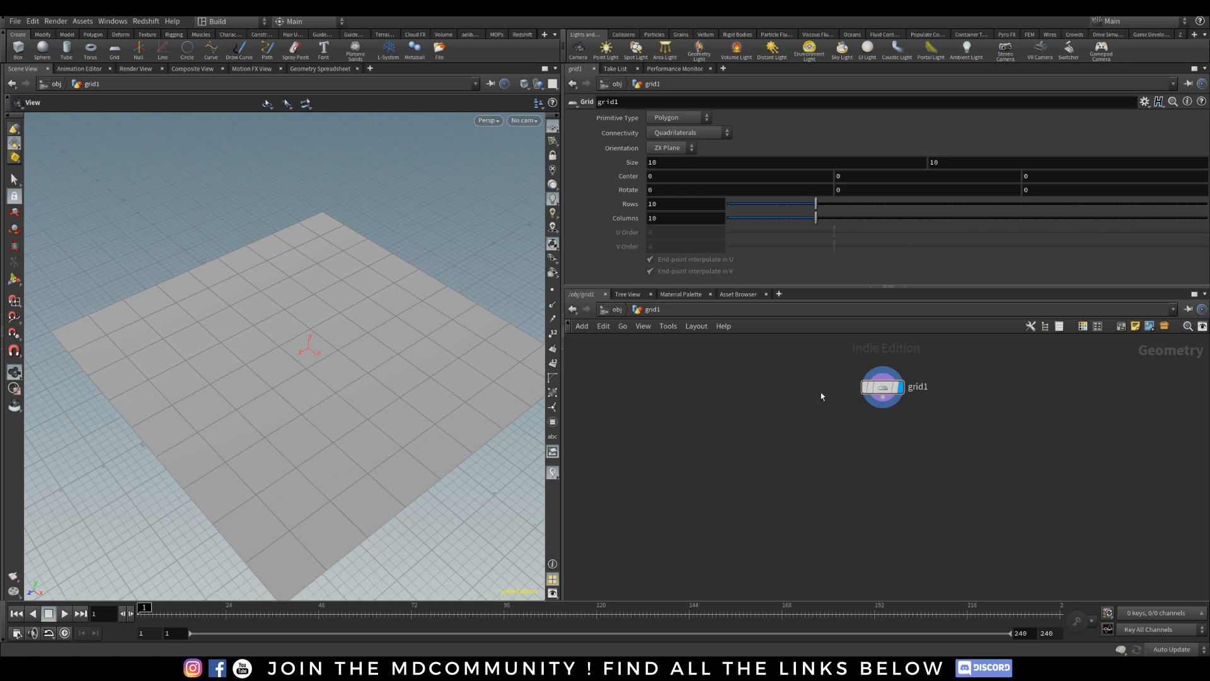
pyautogui.press('Tab')
pyautogui.write('sphere')
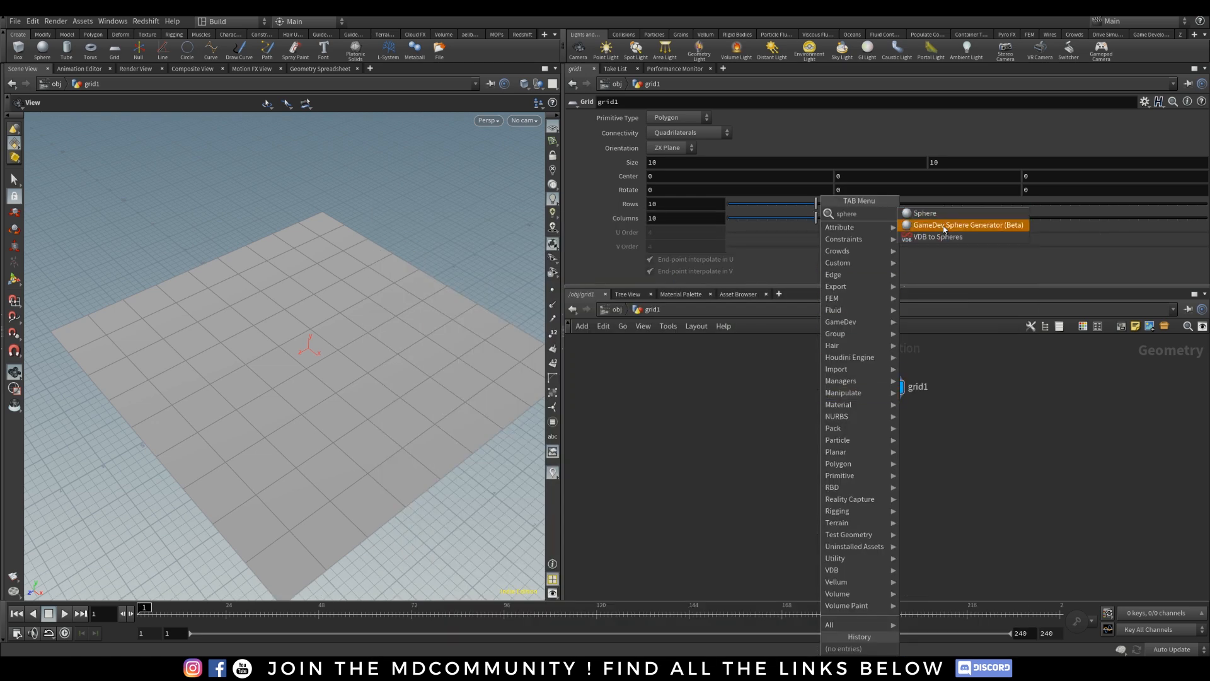
pyautogui.click(939, 214)
pyautogui.click(818, 383)
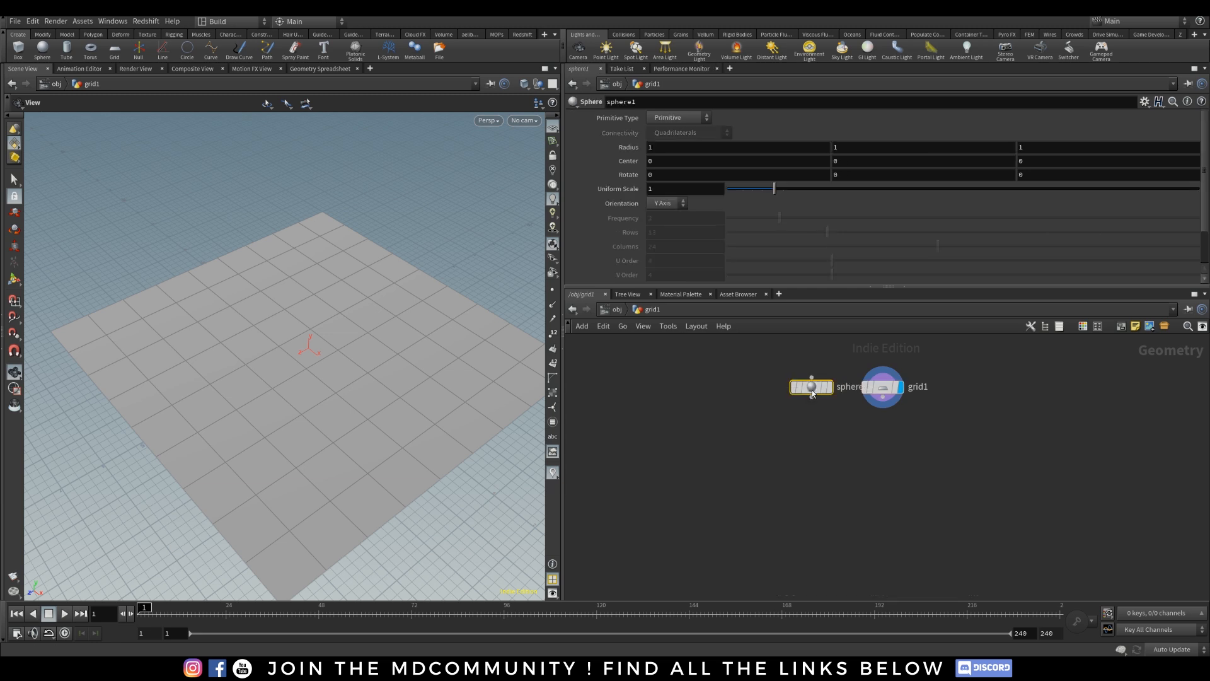
pyautogui.click(832, 367)
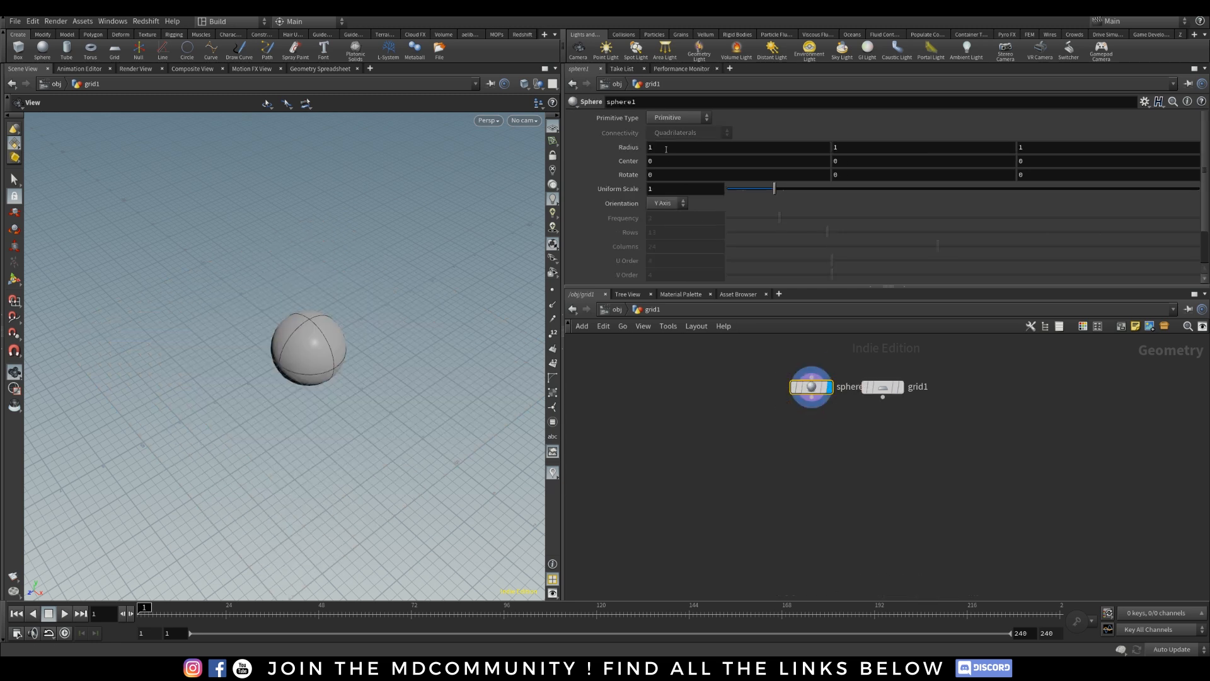
# Set the sphere's primitive type to Polygon and its frequency to 6.
pyautogui.click(688, 118)
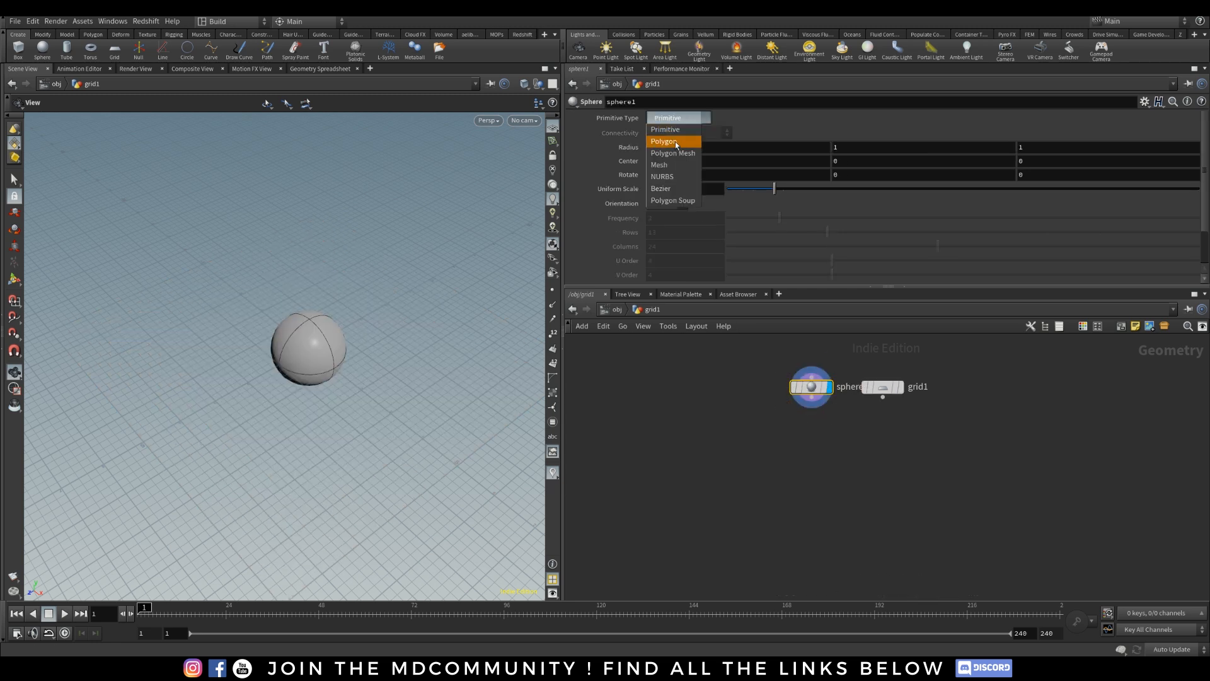
pyautogui.click(675, 141)
pyautogui.moveTo(283, 376); pyautogui.dragTo(394, 232, button='right')
pyautogui.moveTo(348, 378); pyautogui.dragTo(353, 302)
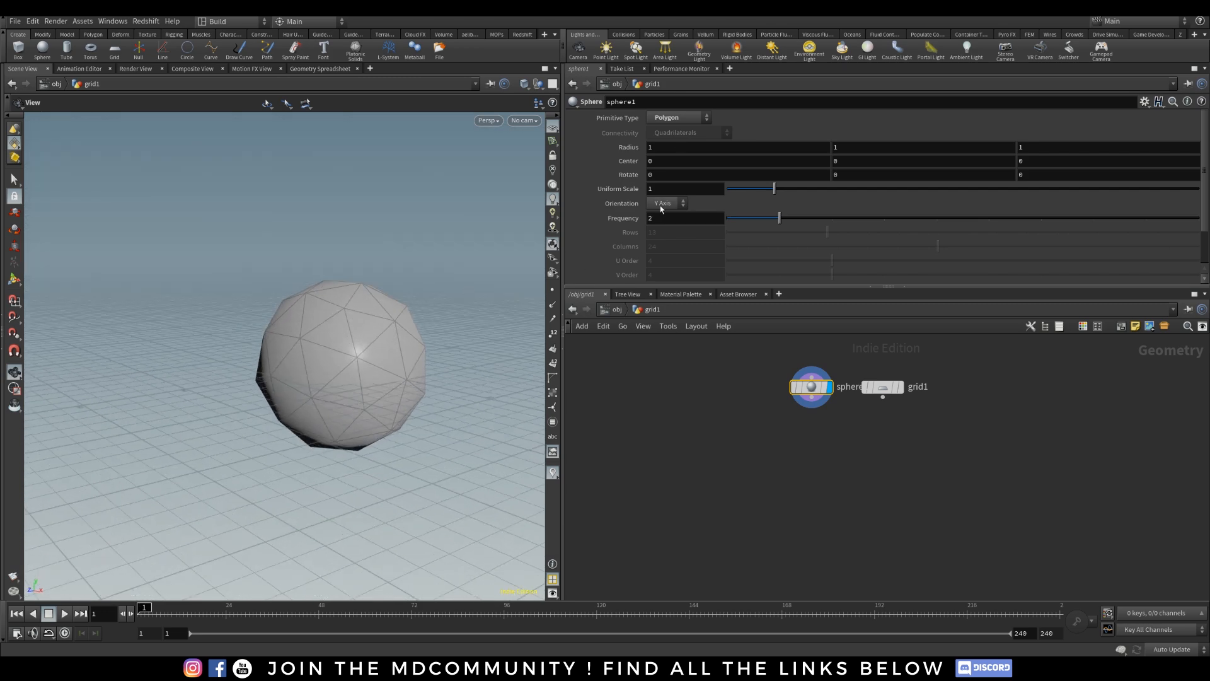
pyautogui.press('BackSpace')
pyautogui.write('6')
pyautogui.press('Return')
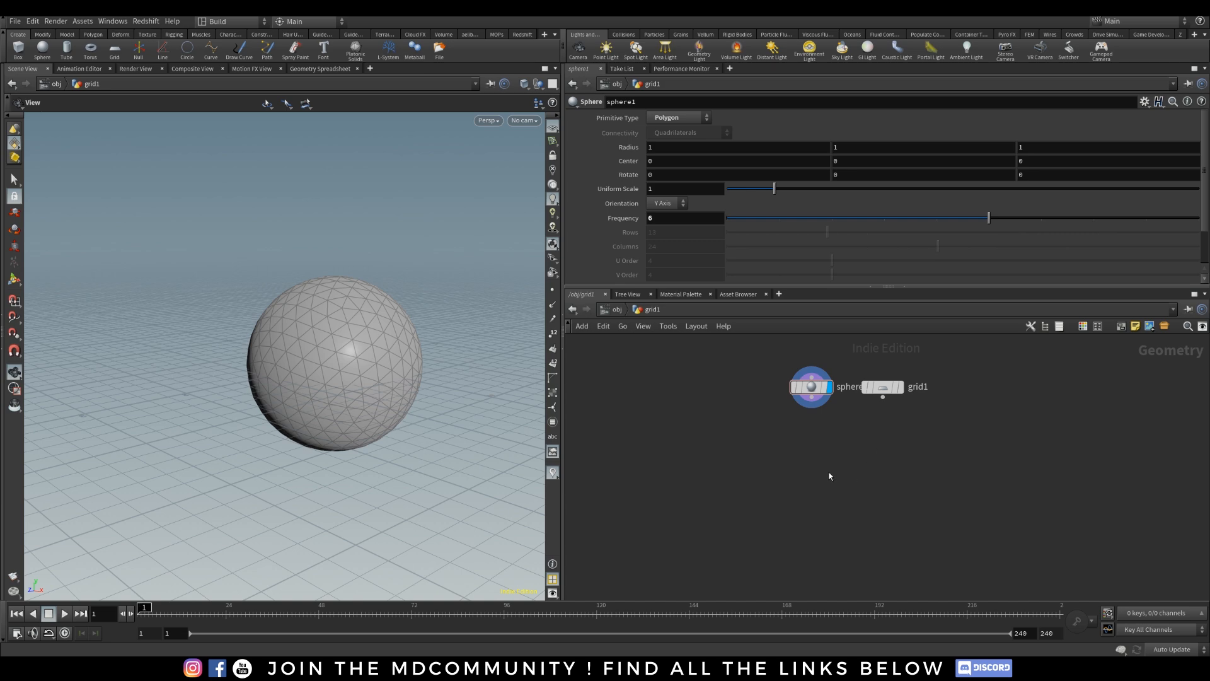
# Add a Group node below the sphere, name its group start, and set the group type to Points.
pyautogui.press('Tab')
pyautogui.write('group')
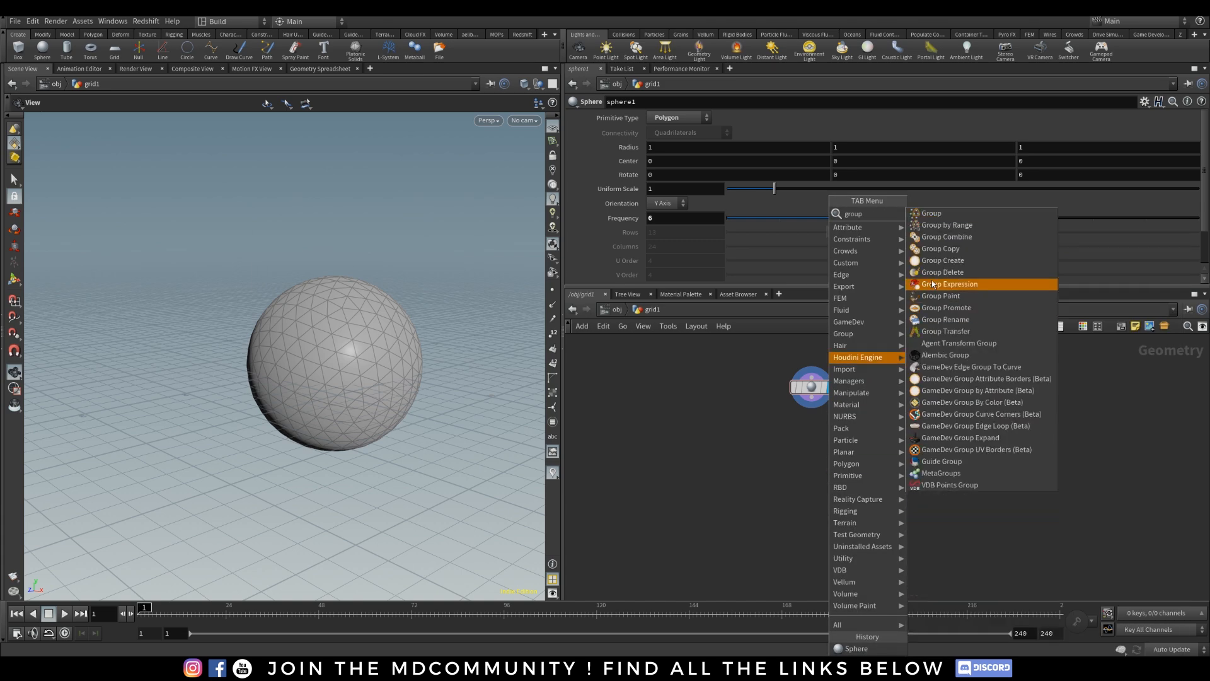
pyautogui.click(932, 213)
pyautogui.click(811, 443)
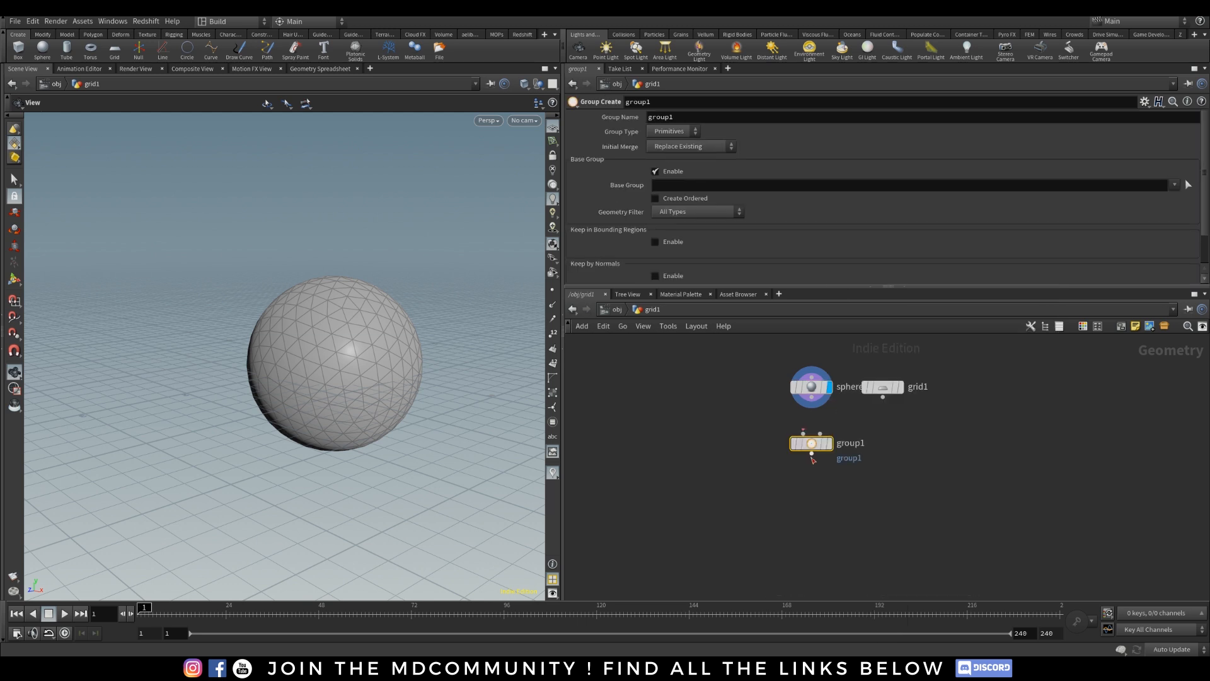
pyautogui.moveTo(648, 118); pyautogui.dragTo(647, 118)
pyautogui.write('start')
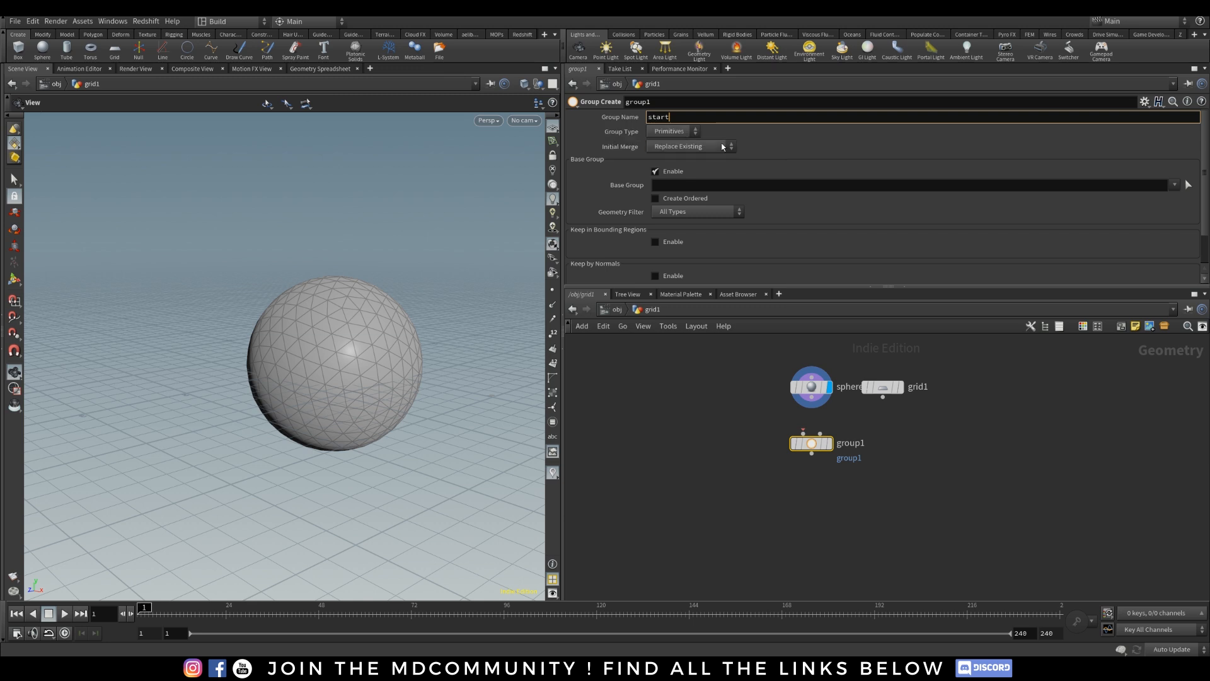
pyautogui.click(678, 132)
pyautogui.click(672, 148)
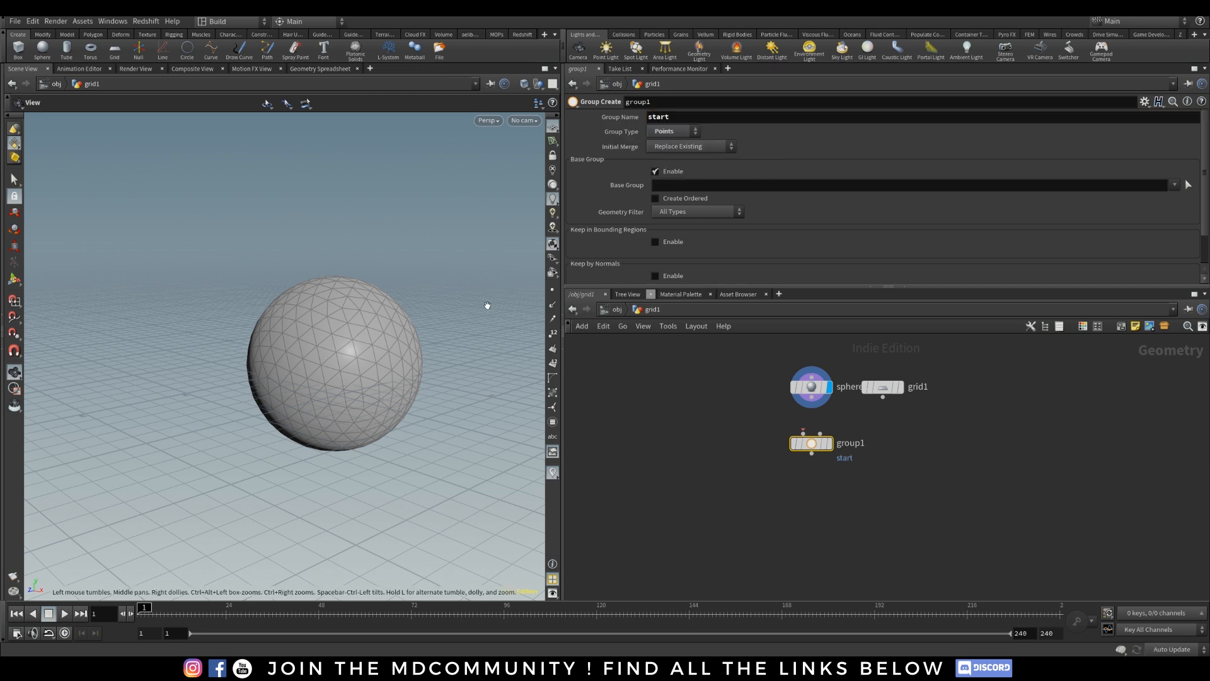
pyautogui.click(553, 290)
pyautogui.scroll(5, 378, 265)
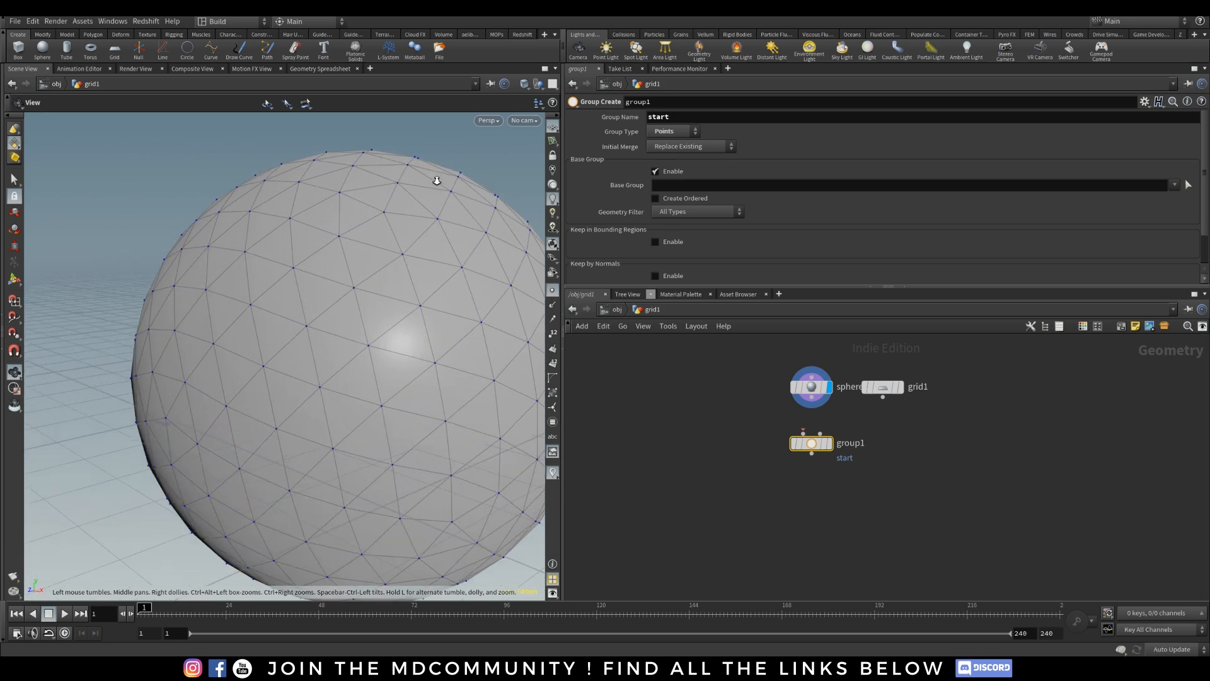
pyautogui.click(553, 290)
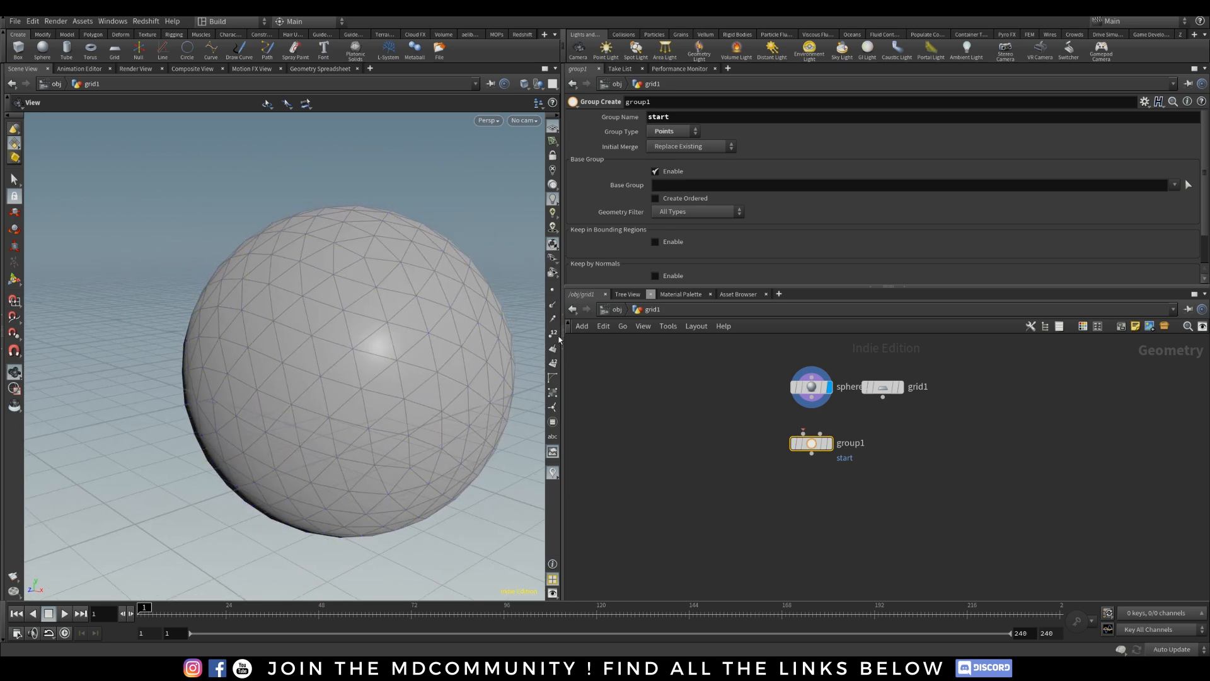
# Display the point numbers on the sphere in the viewport and frame the whole sphere.
pyautogui.click(552, 334)
pyautogui.scroll(10, 419, 289)
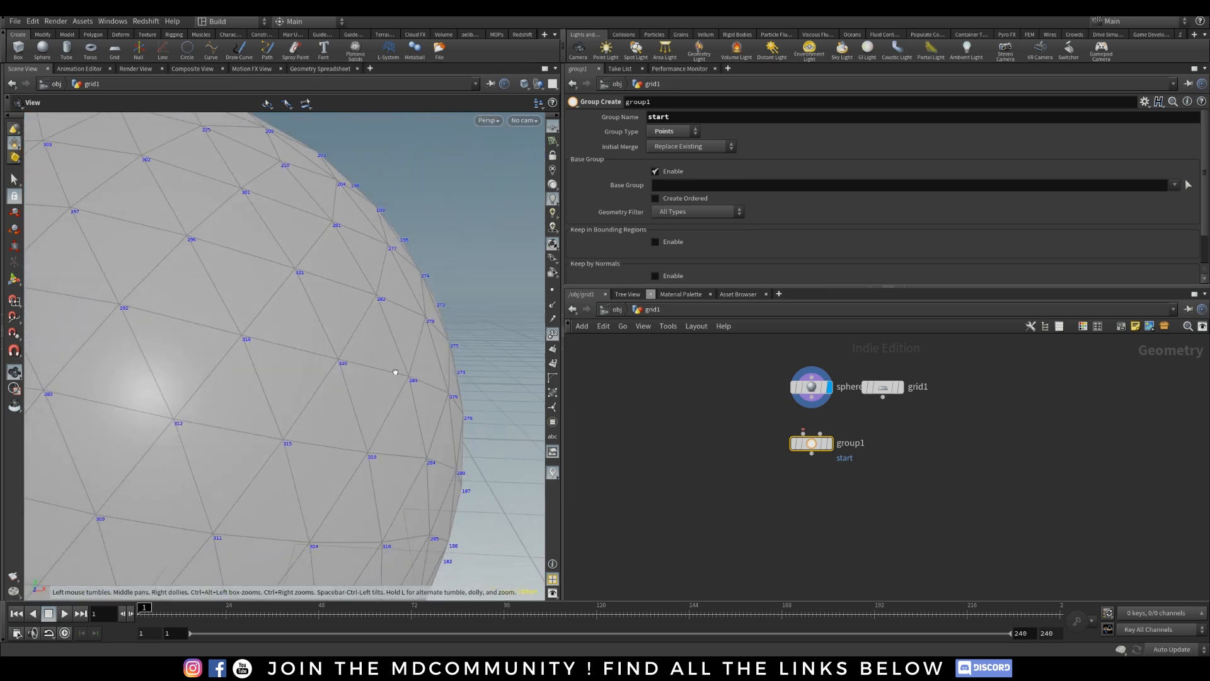
pyautogui.moveTo(338, 347); pyautogui.dragTo(349, 381)
pyautogui.moveTo(444, 218); pyautogui.dragTo(408, 348, button='right')
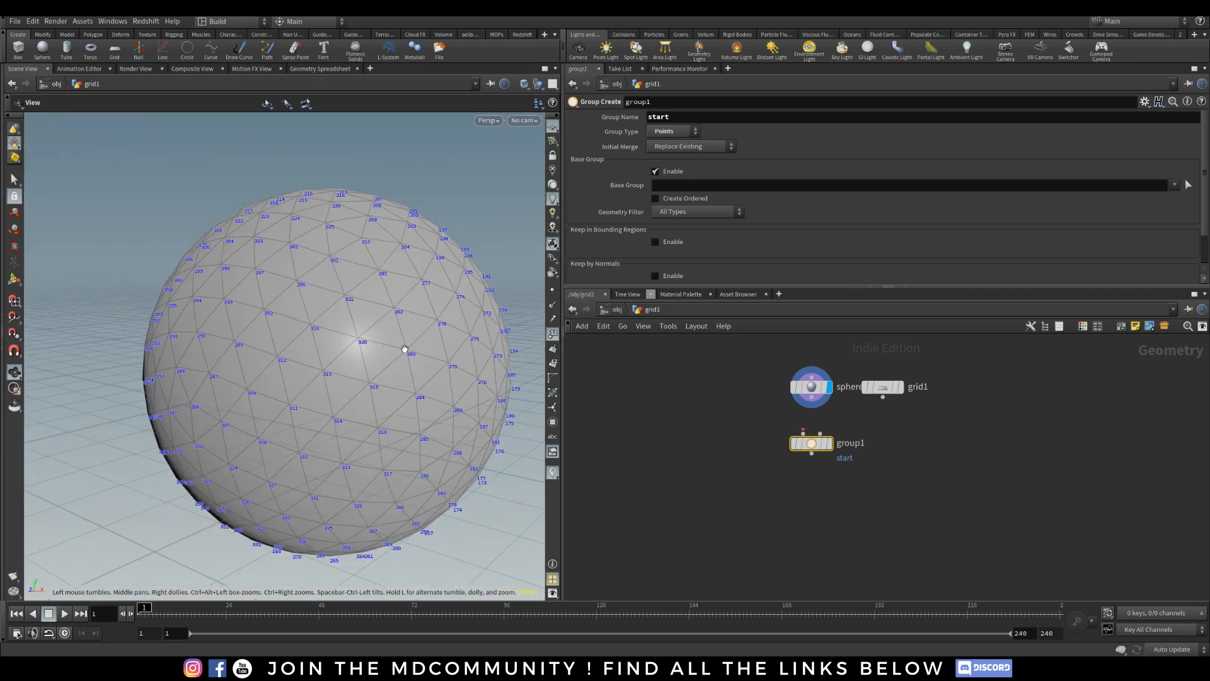
pyautogui.moveTo(407, 349); pyautogui.dragTo(350, 340, button='middle')
# Open the Group node's help page at full size and find the section on creating groups based on point attributes.
pyautogui.click(693, 186)
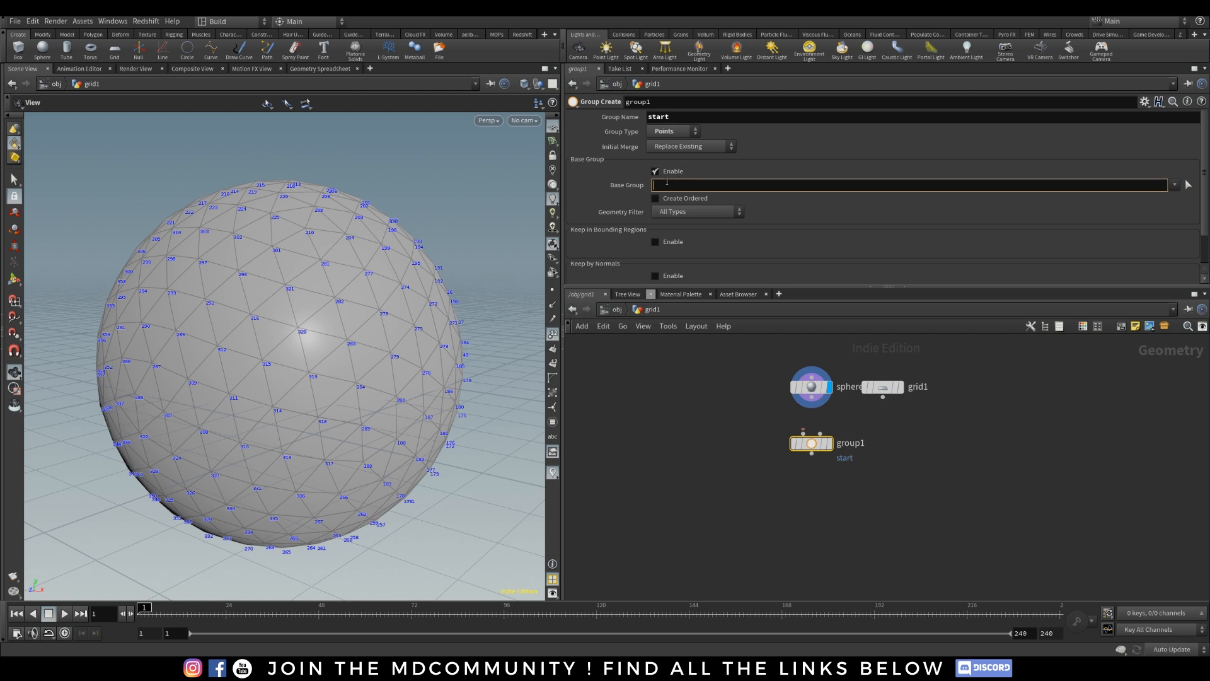
pyautogui.click(1201, 102)
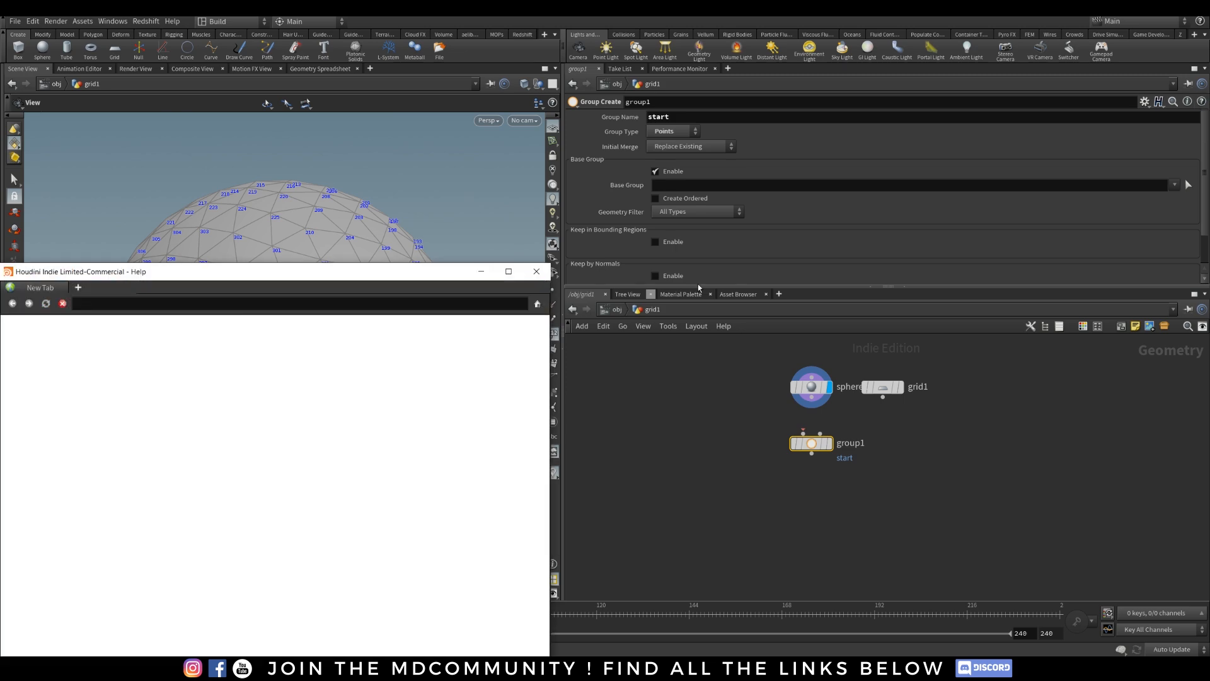
pyautogui.moveTo(225, 276); pyautogui.dragTo(431, 160)
pyautogui.click(709, 157)
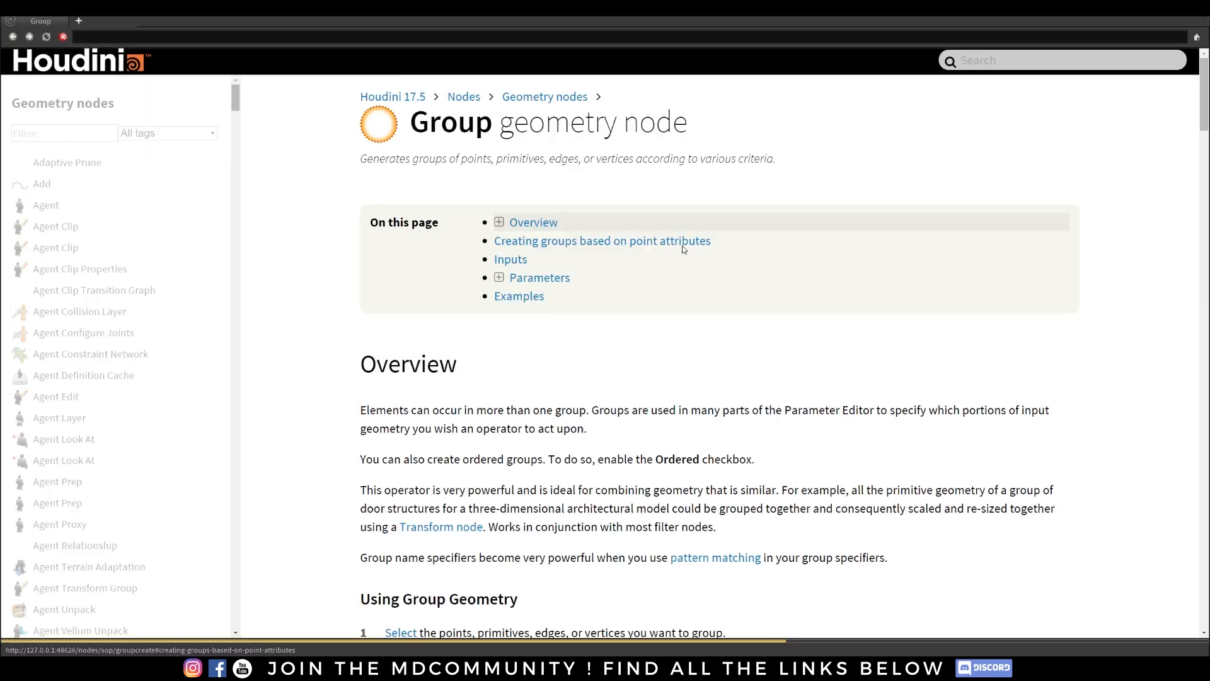
pyautogui.moveTo(1199, 74); pyautogui.dragTo(1186, 424)
pyautogui.scroll(20, 1180, 453)
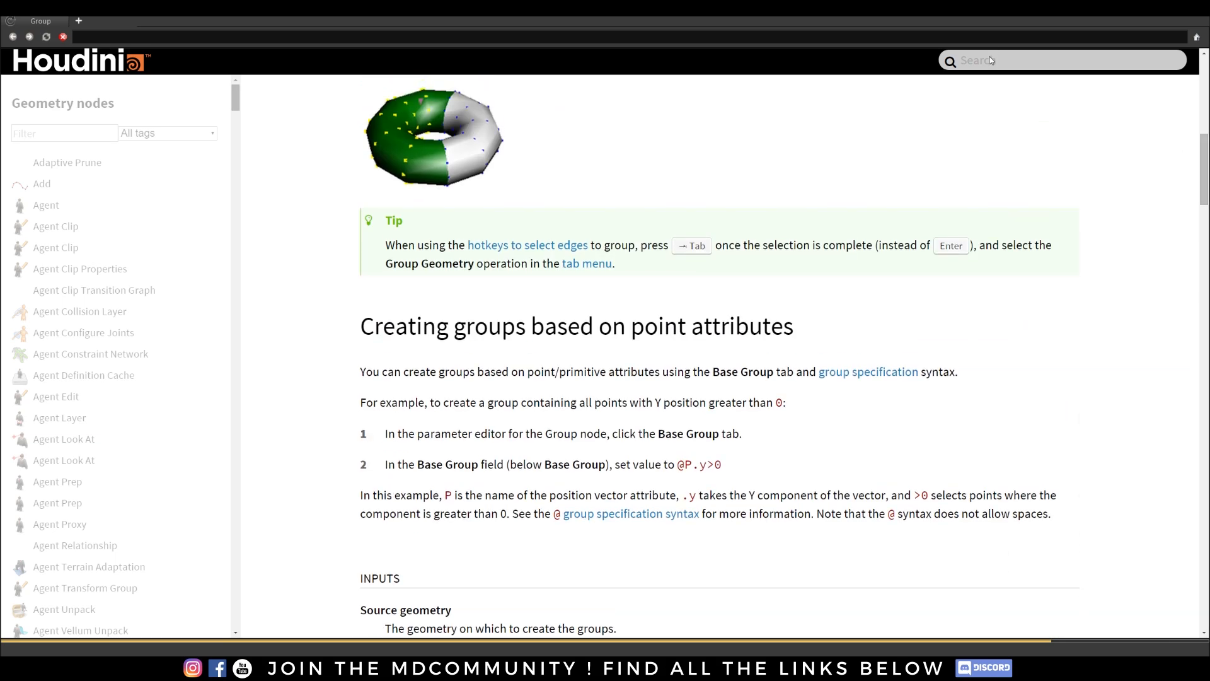
# Search the help for groups, open the Groups user guide page, and go to its Group syntax section.
pyautogui.click(991, 59)
pyautogui.write('groups')
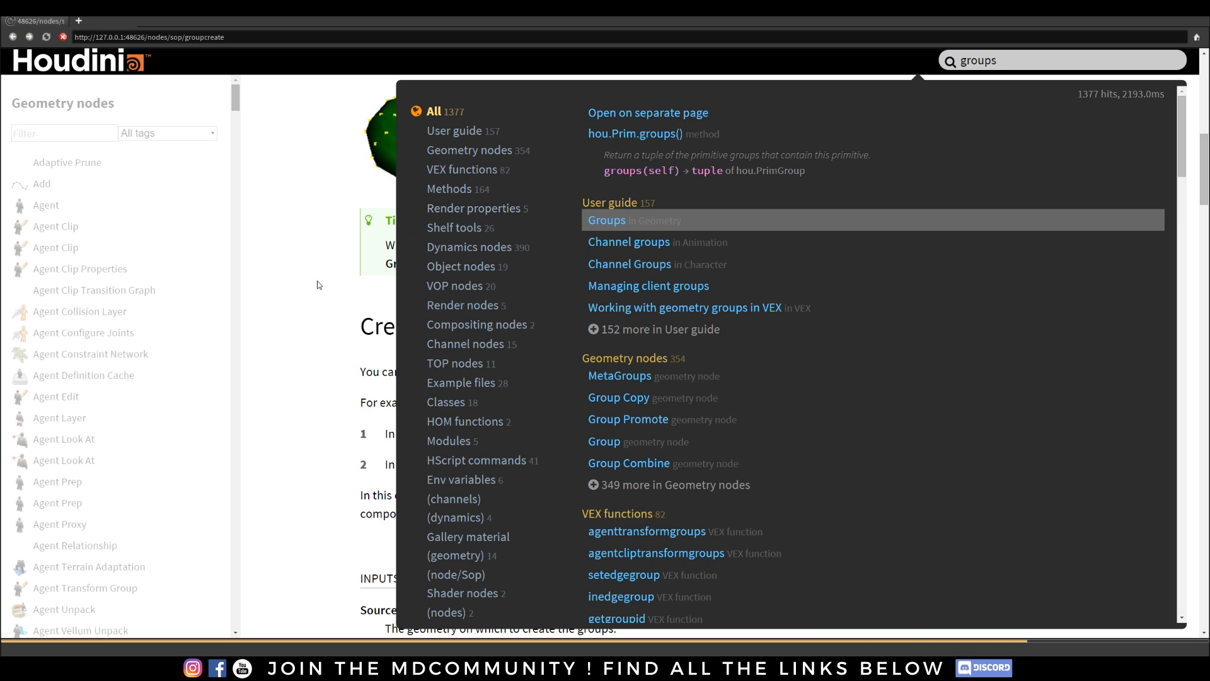
pyautogui.scroll(-7, 491, 278)
pyautogui.scroll(-15, 774, 351)
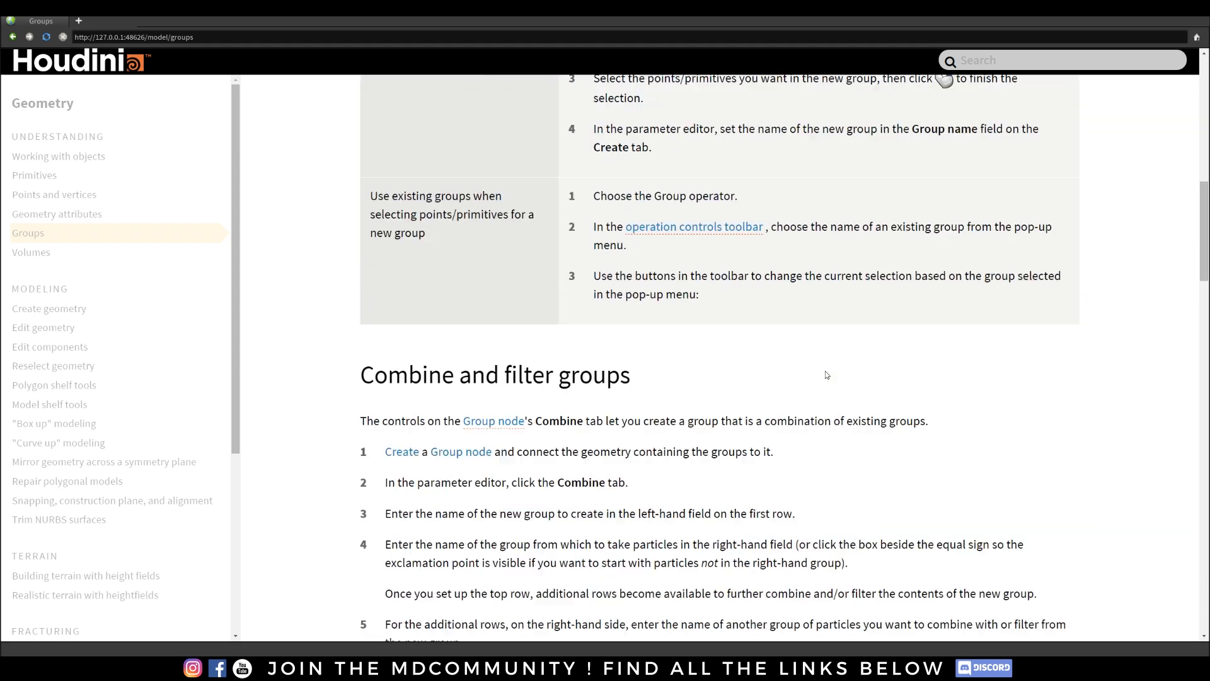
pyautogui.scroll(-2, 693, 315)
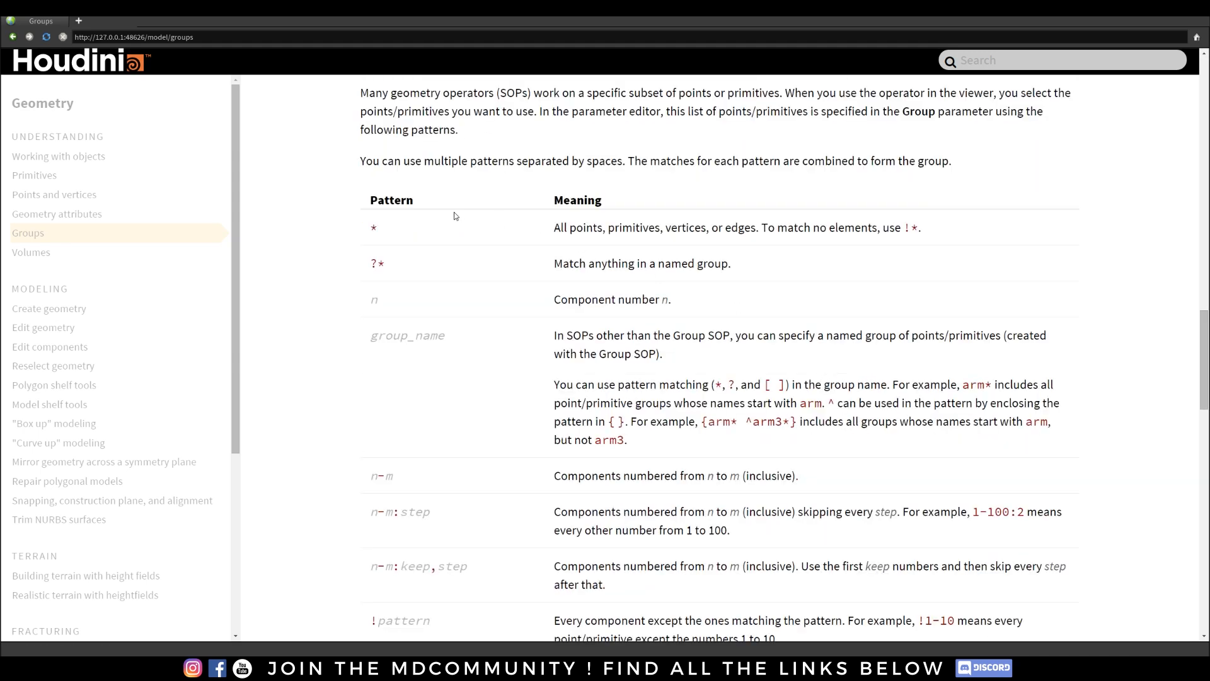
pyautogui.scroll(4, 454, 211)
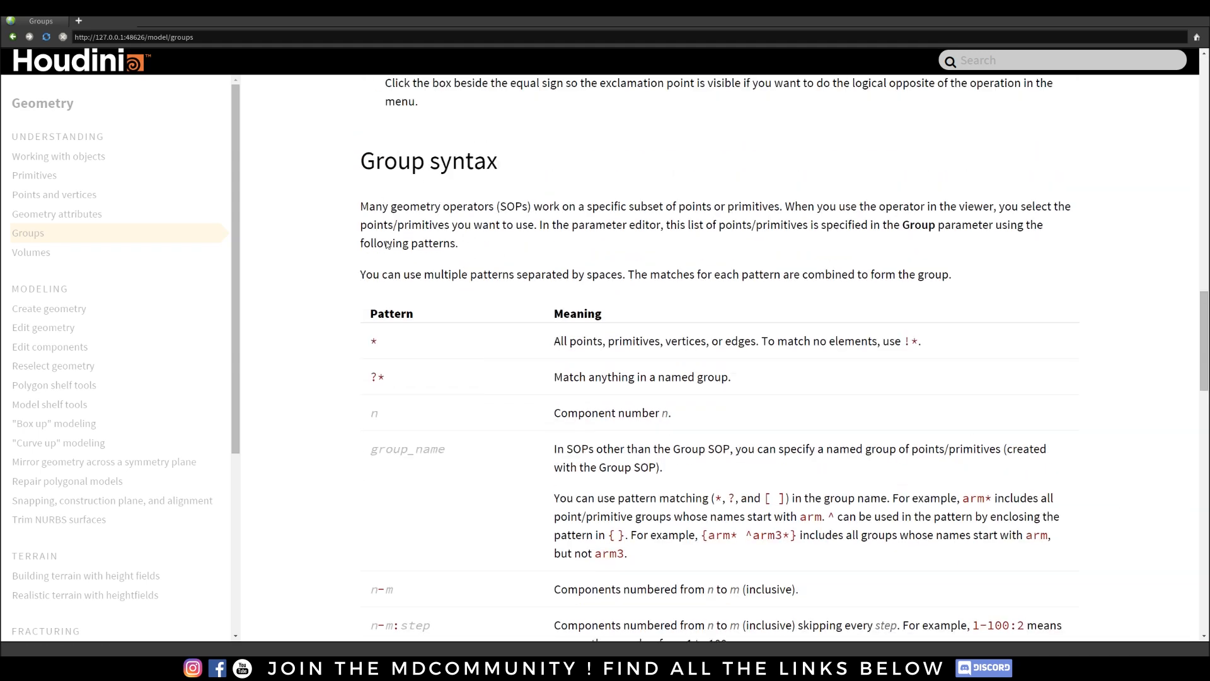
pyautogui.scroll(-1, 441, 284)
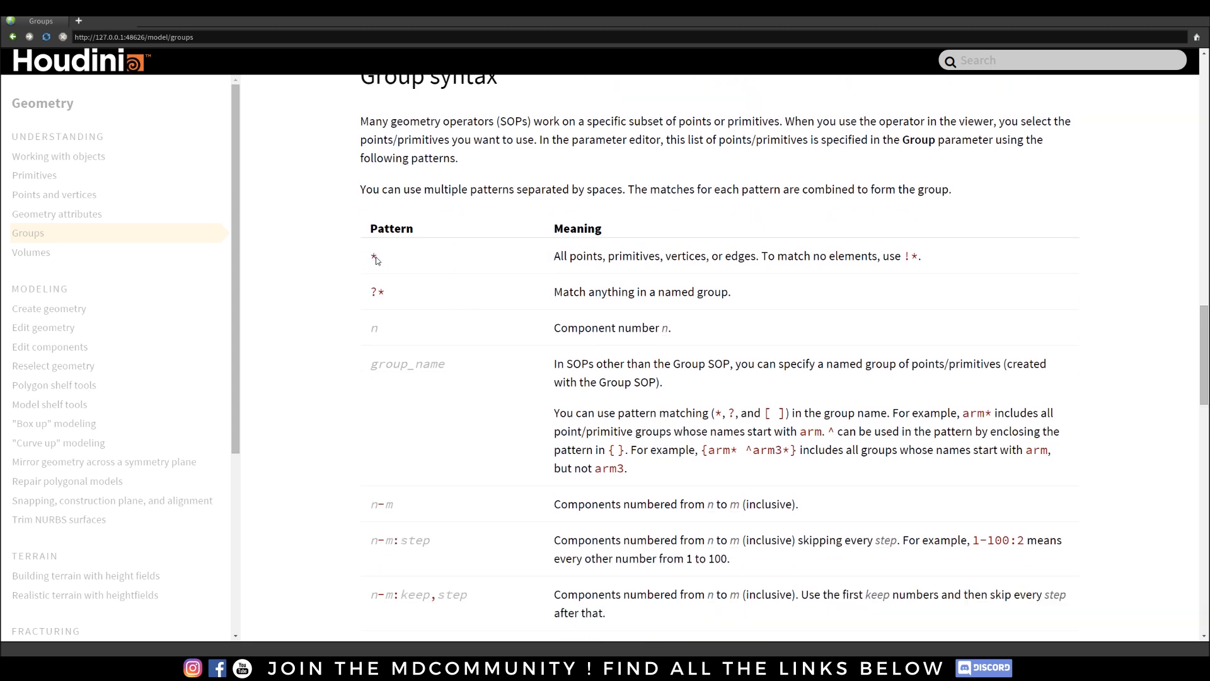
# Examine the Group syntax patterns, from wildcards and number ranges to attribute expressions, and close the help window.
pyautogui.moveTo(555, 260); pyautogui.dragTo(873, 257)
pyautogui.click(729, 297)
pyautogui.scroll(-1, 730, 294)
pyautogui.scroll(-2, 445, 297)
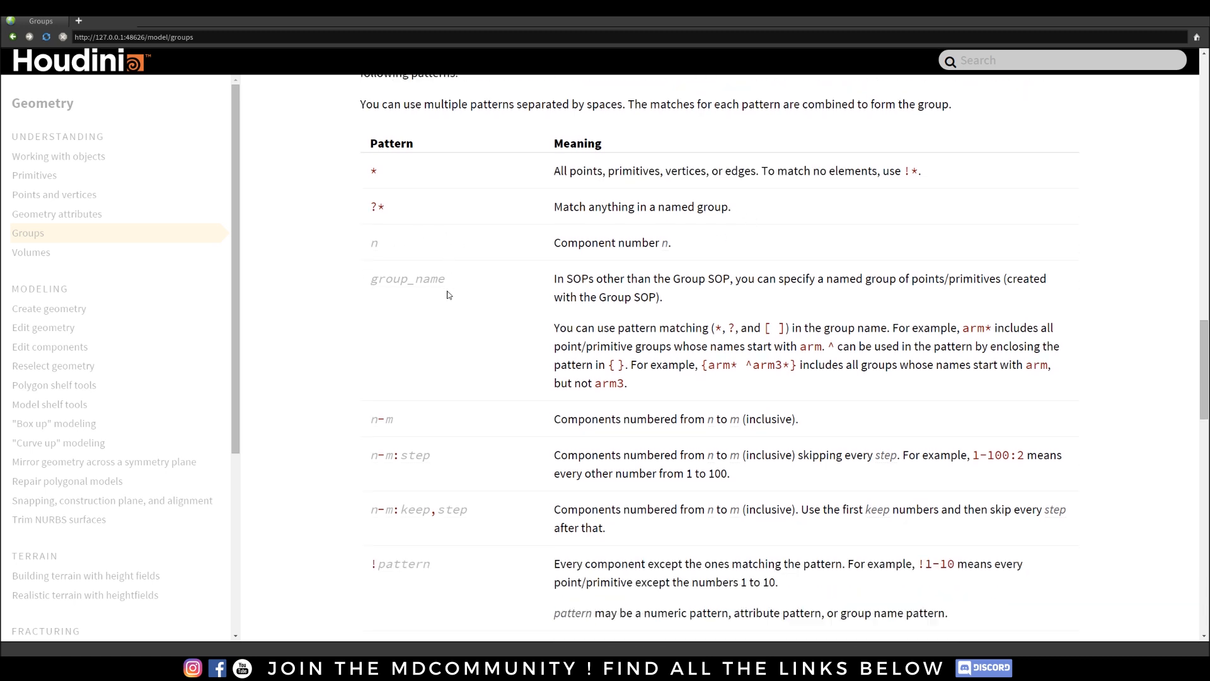
pyautogui.scroll(-2, 455, 295)
pyautogui.moveTo(564, 370); pyautogui.dragTo(730, 371)
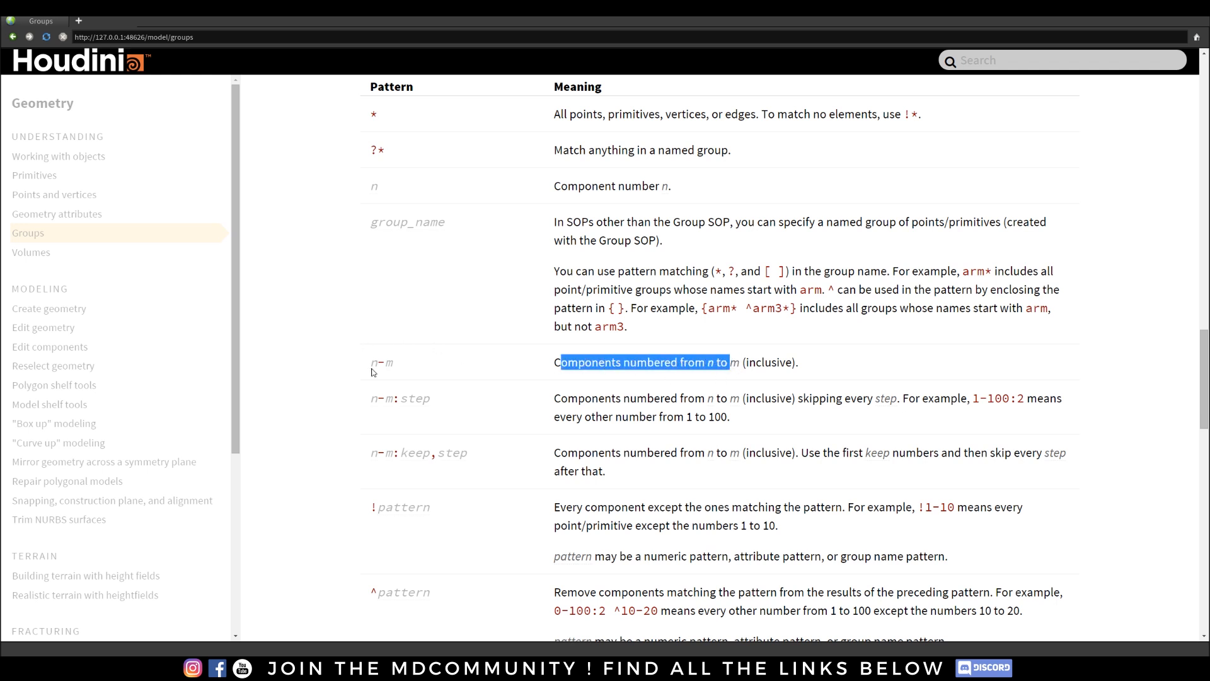
pyautogui.moveTo(369, 364); pyautogui.dragTo(376, 367)
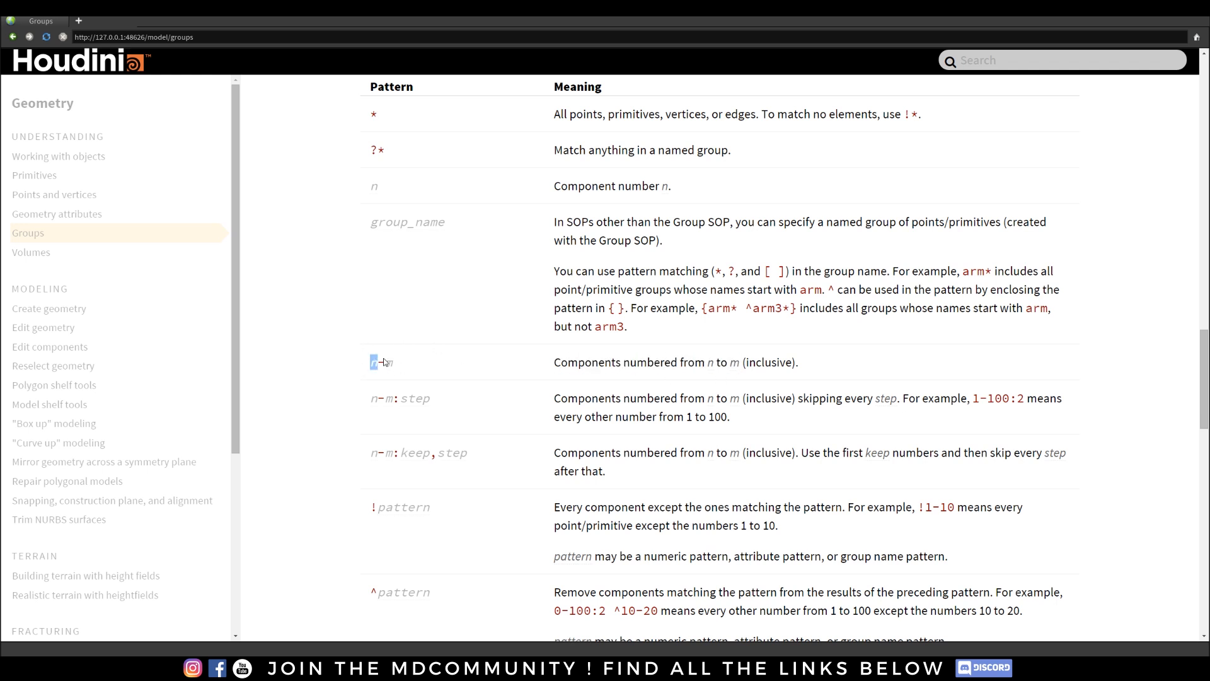
pyautogui.click(380, 372)
pyautogui.scroll(-5, 474, 360)
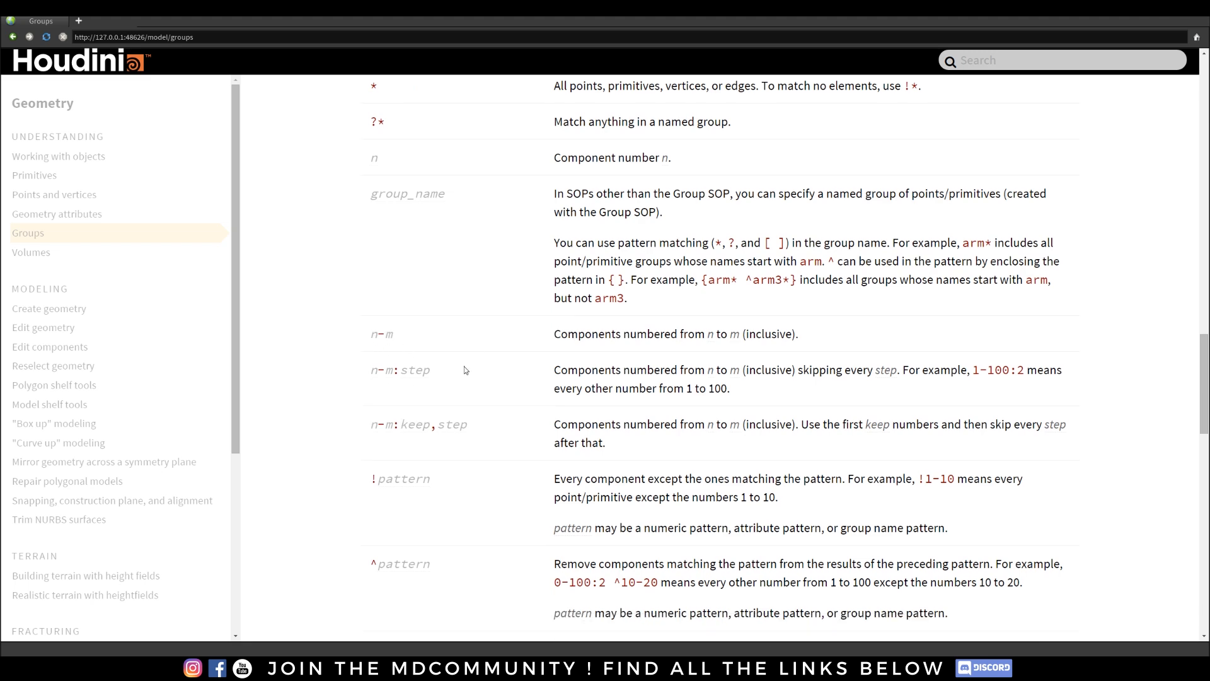
pyautogui.scroll(-12, 496, 293)
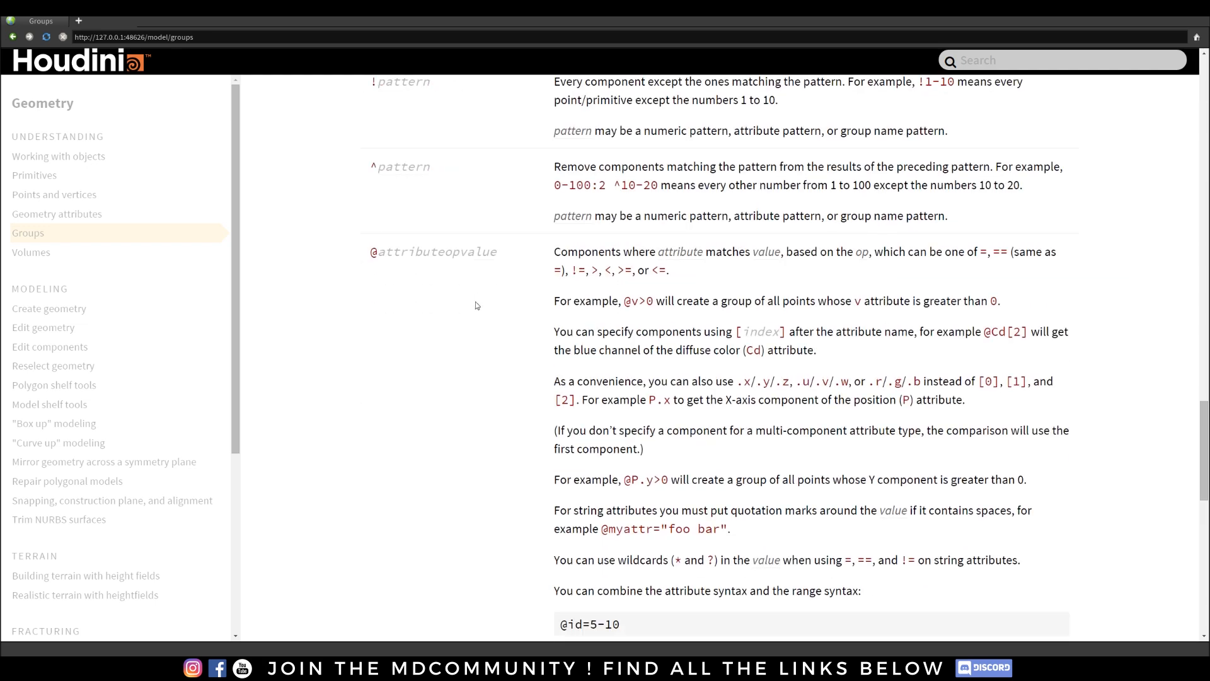
pyautogui.scroll(17, 484, 351)
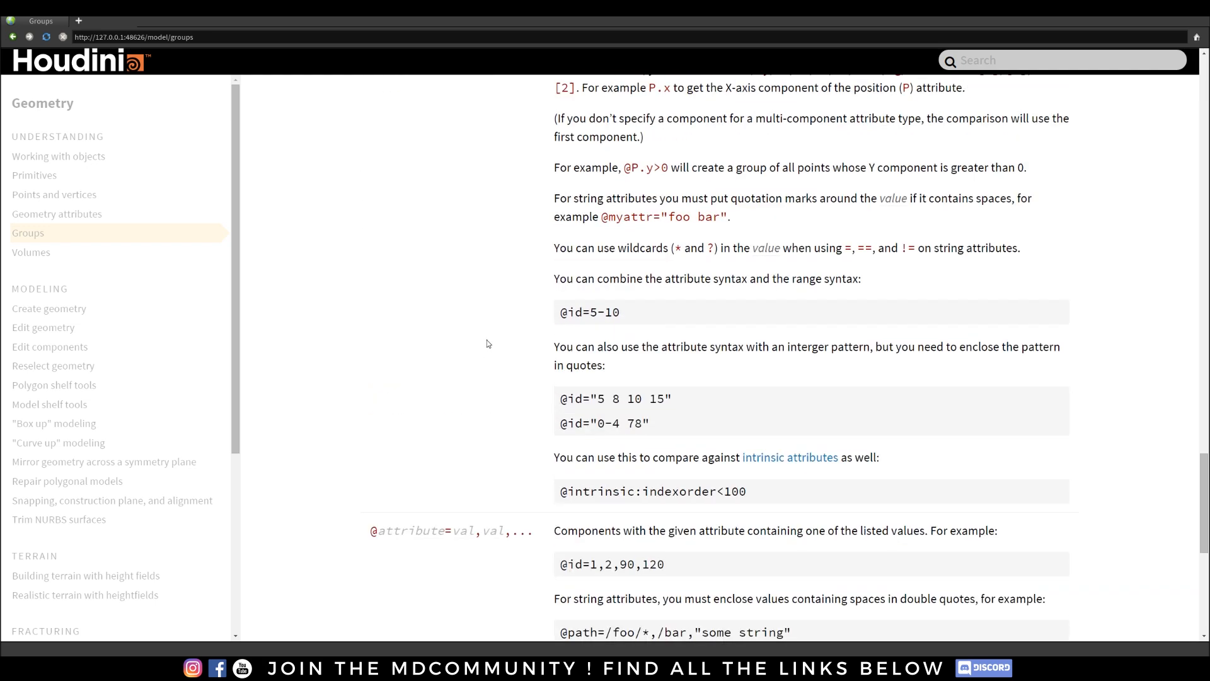
pyautogui.scroll(3, 482, 325)
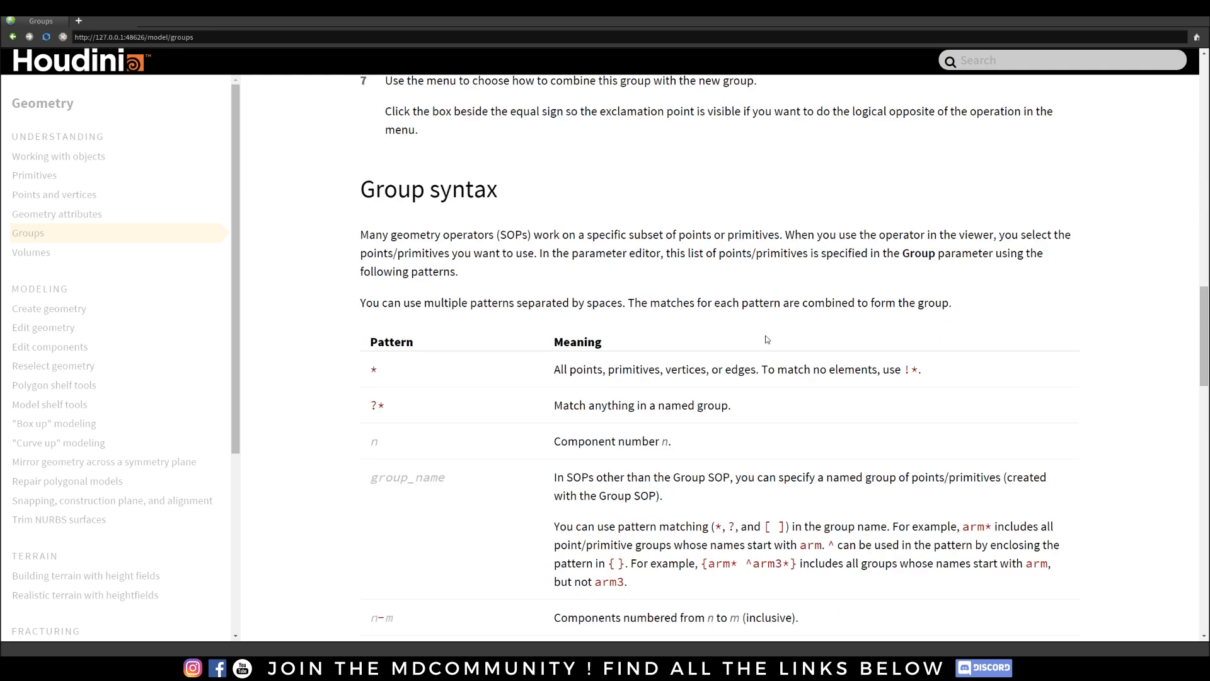
pyautogui.moveTo(1202, 306); pyautogui.dragTo(1176, 264)
pyautogui.moveTo(668, 7); pyautogui.dragTo(648, 180)
pyautogui.click(882, 176)
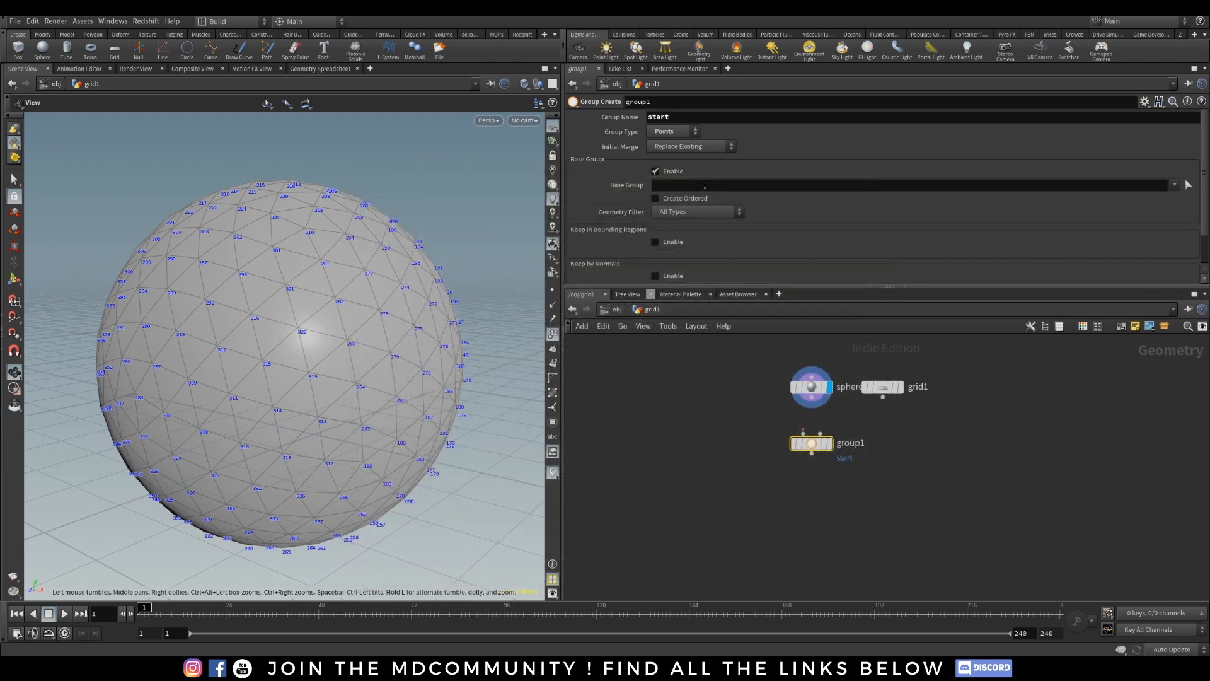
# Set the start group's Base Group to point 321 on the front of the sphere.
pyautogui.moveTo(395, 345); pyautogui.dragTo(368, 359)
pyautogui.scroll(15, 275, 302)
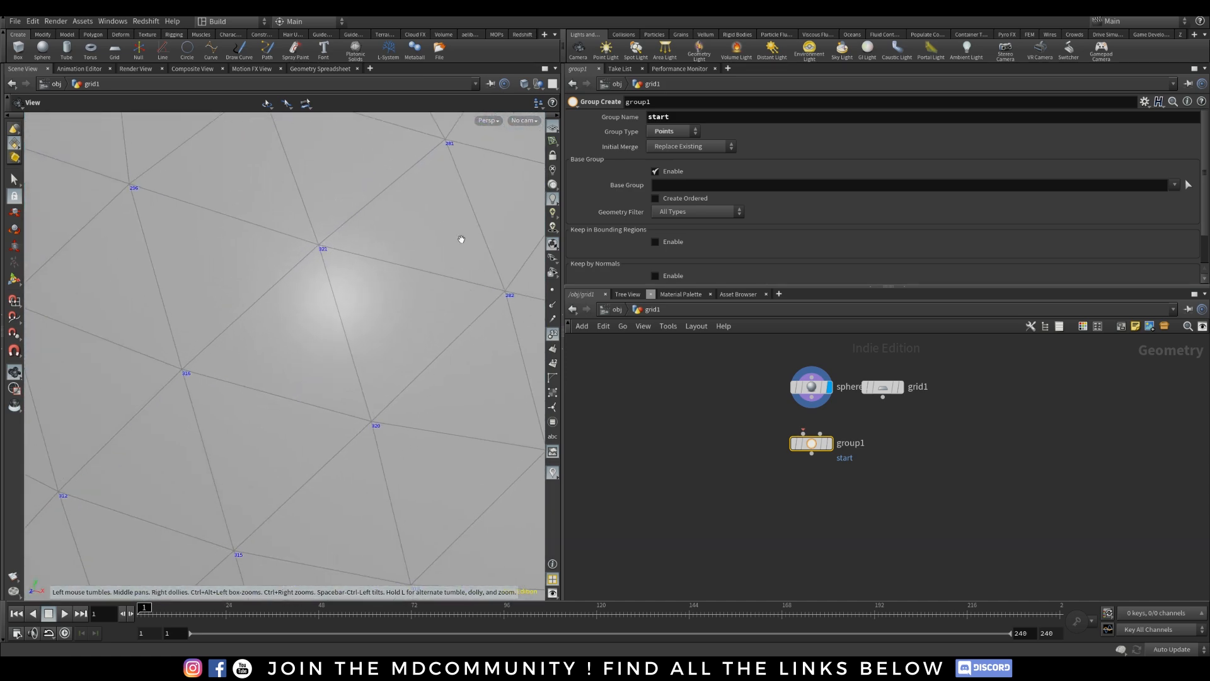
pyautogui.click(703, 185)
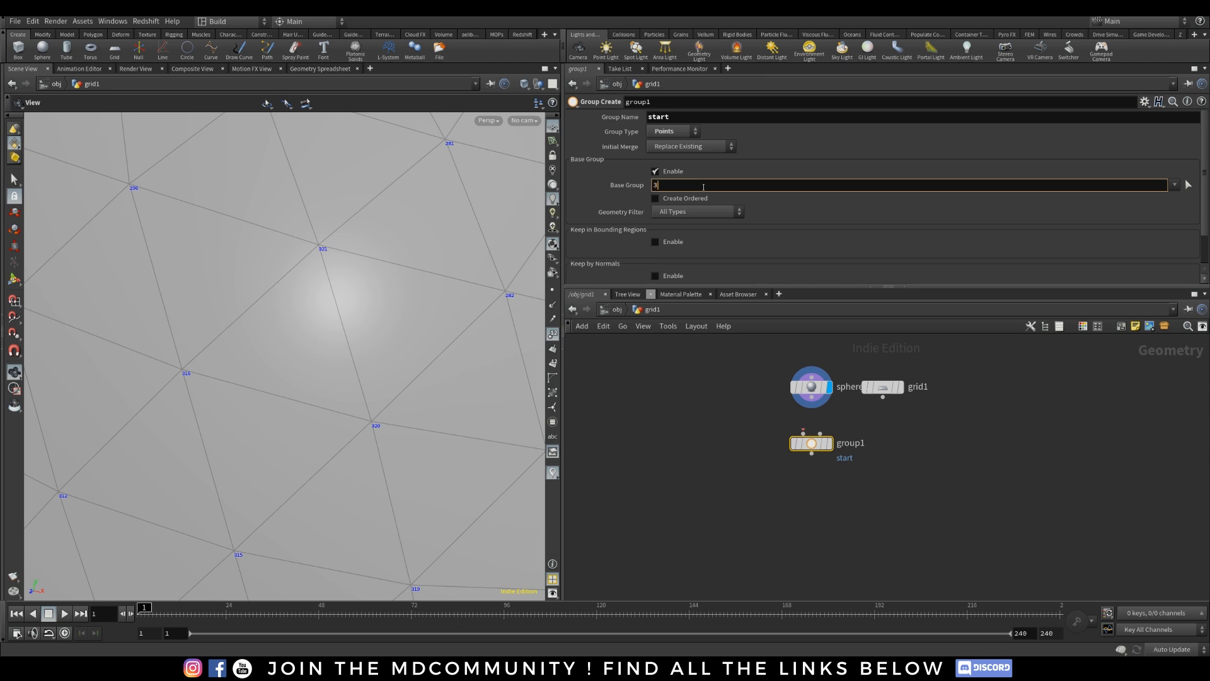
pyautogui.press('Return')
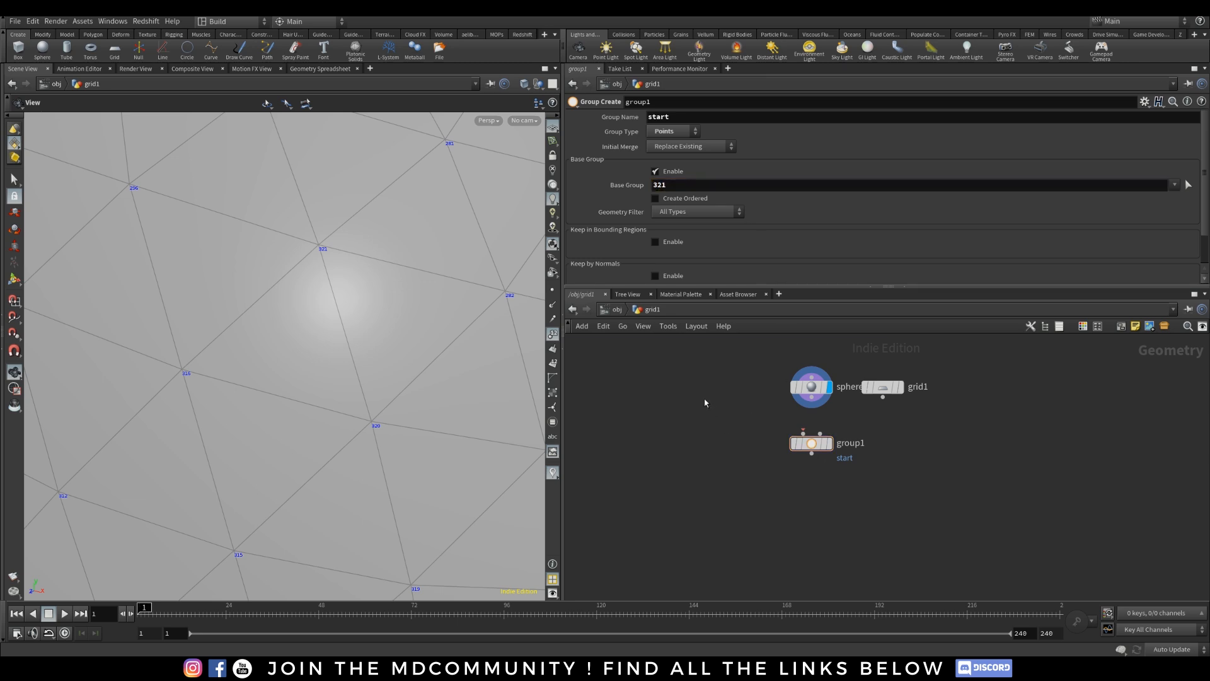
# Connect the sphere to the start group node's first input, display that node, and check the grouped point on the sphere.
pyautogui.moveTo(811, 407); pyautogui.dragTo(804, 434)
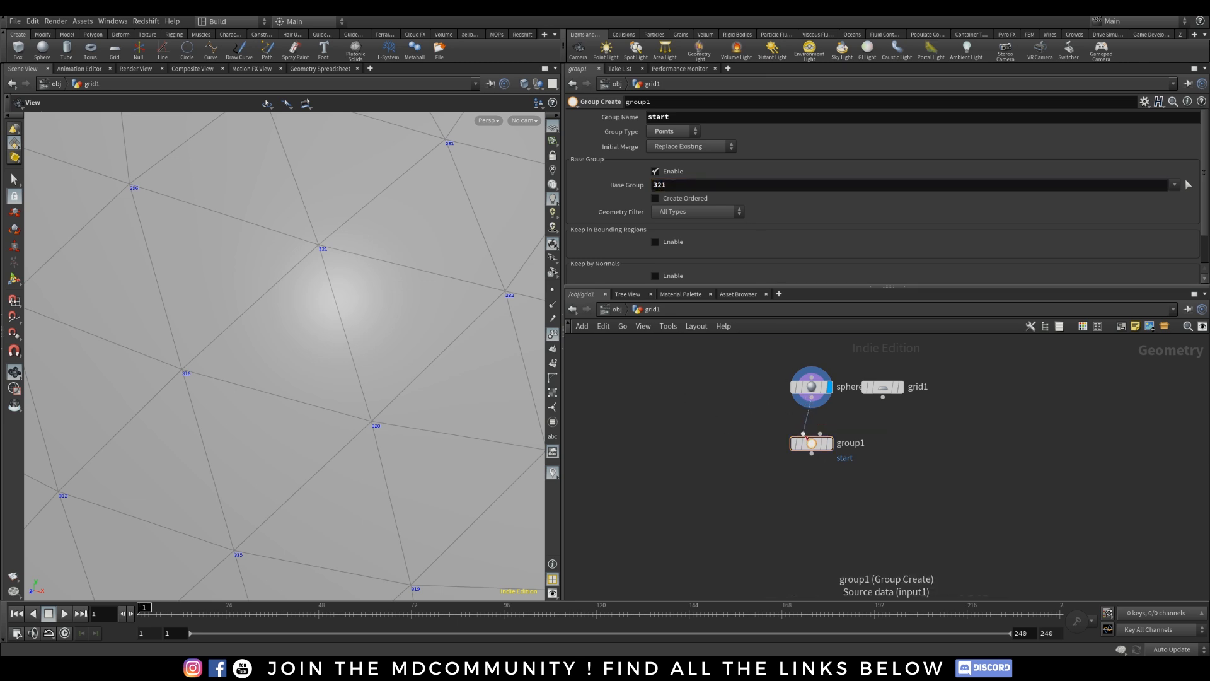
pyautogui.click(830, 443)
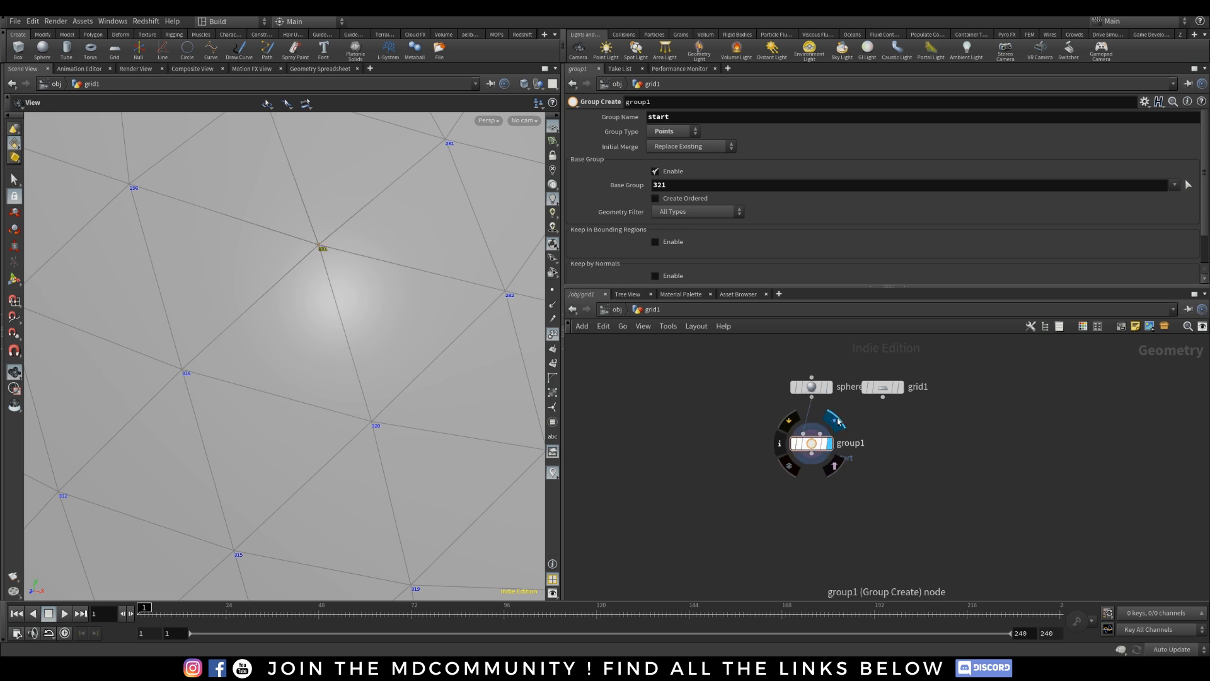
pyautogui.scroll(6, 303, 225)
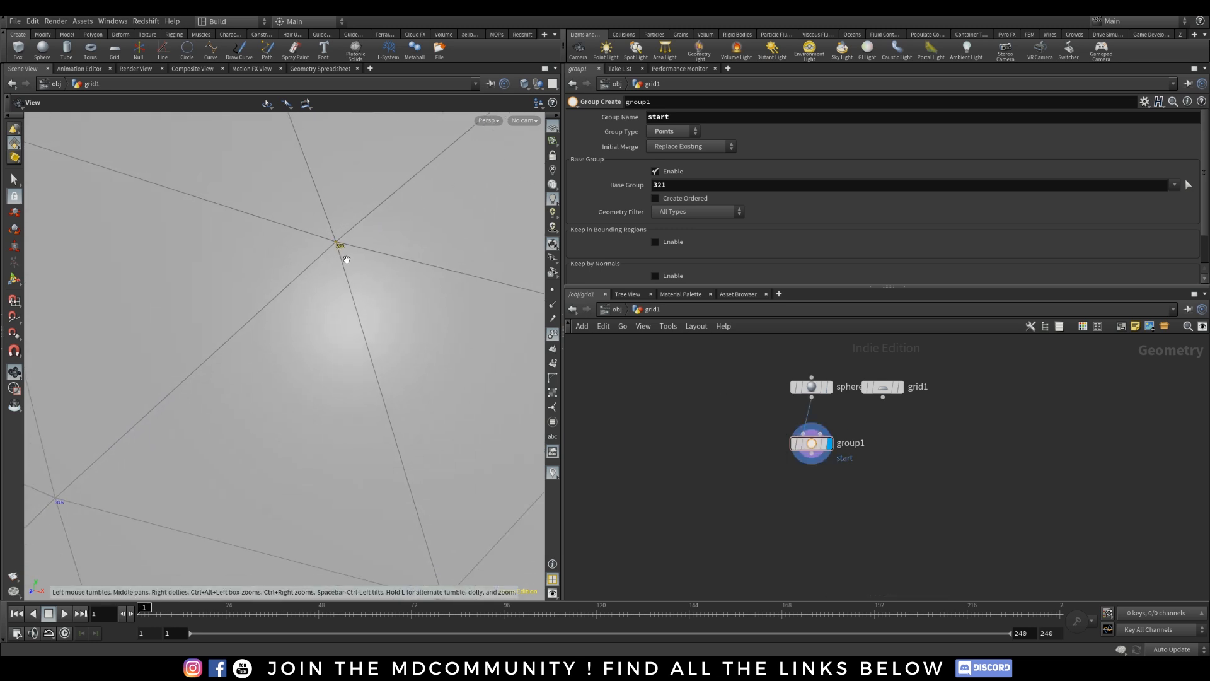
pyautogui.moveTo(350, 238); pyautogui.dragTo(50, 504, button='right')
pyautogui.moveTo(308, 305); pyautogui.dragTo(353, 289)
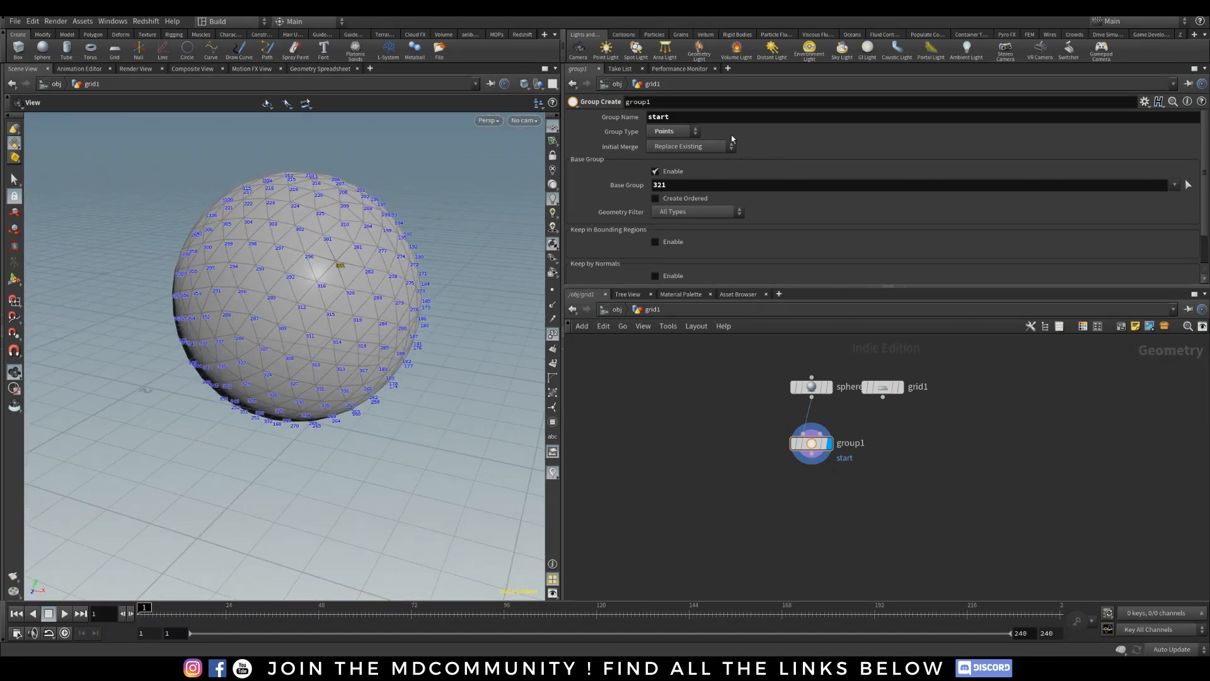
pyautogui.moveTo(364, 271); pyautogui.dragTo(463, 177, button='right')
pyautogui.moveTo(305, 259); pyautogui.dragTo(317, 265)
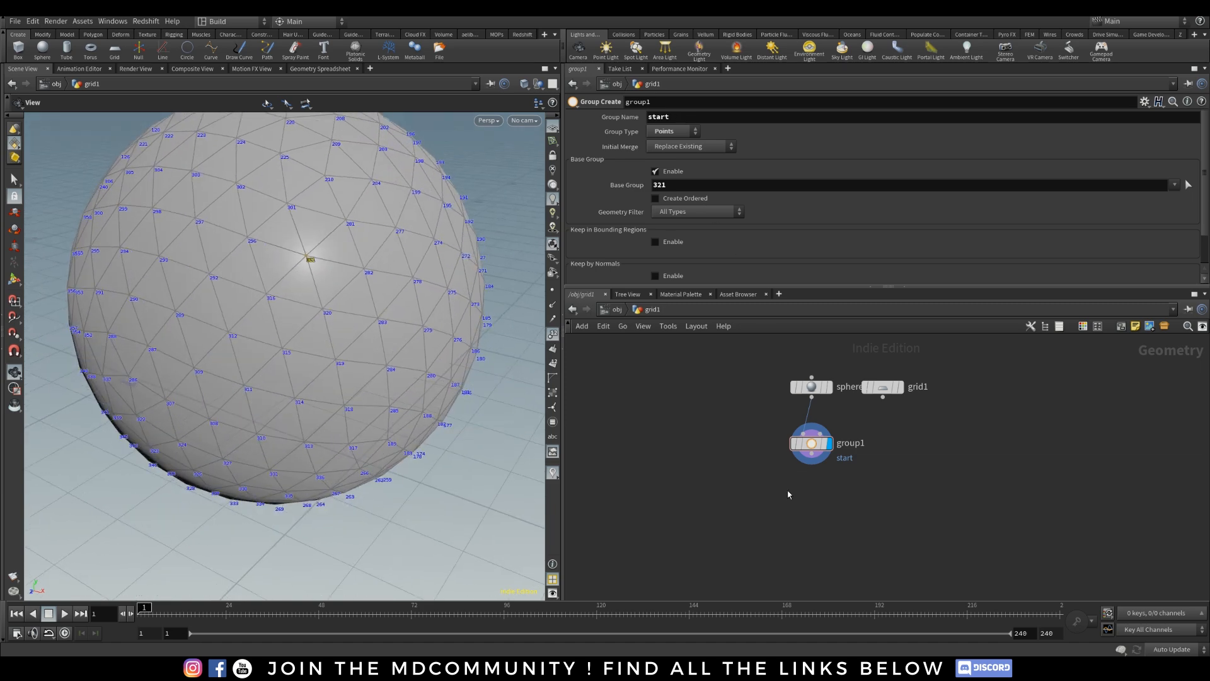
# Add a second Group node below the start group node.
pyautogui.press('Tab')
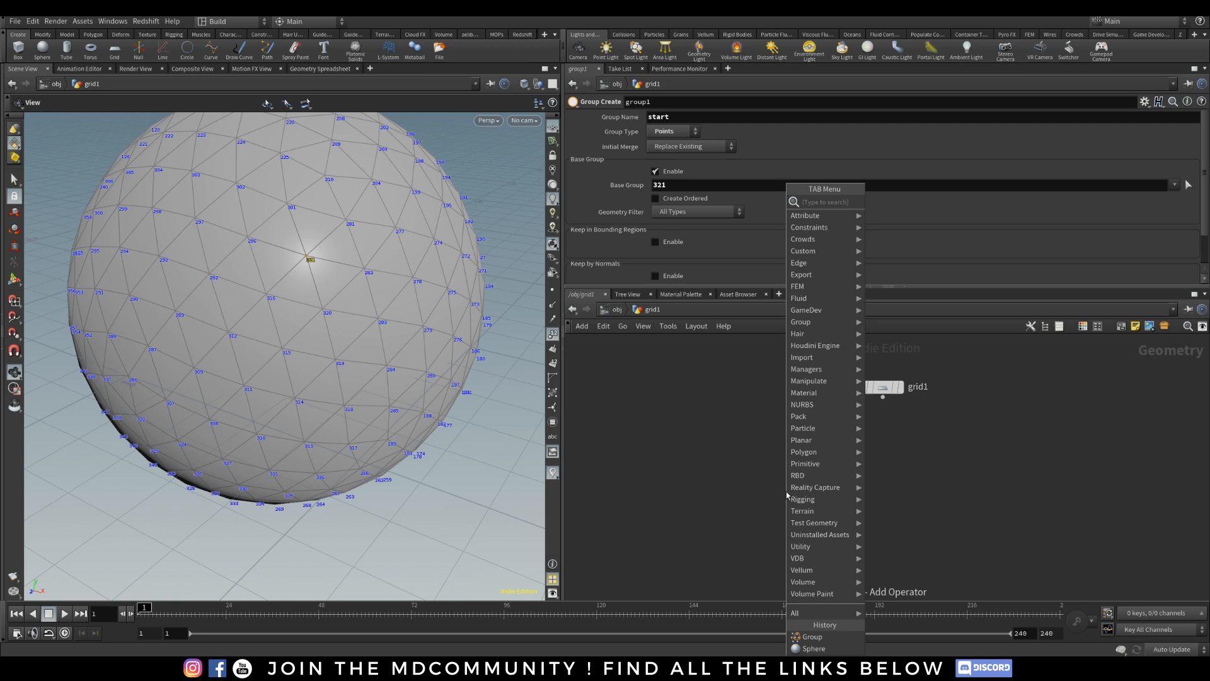
pyautogui.write('group')
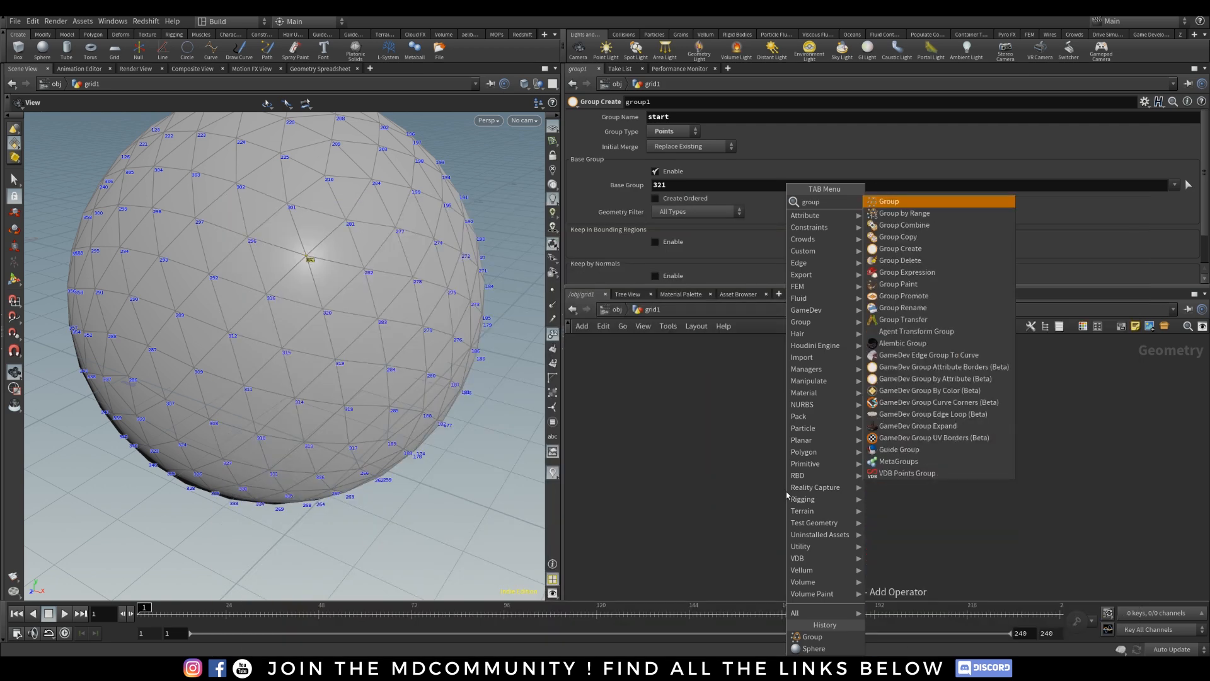
pyautogui.click(908, 201)
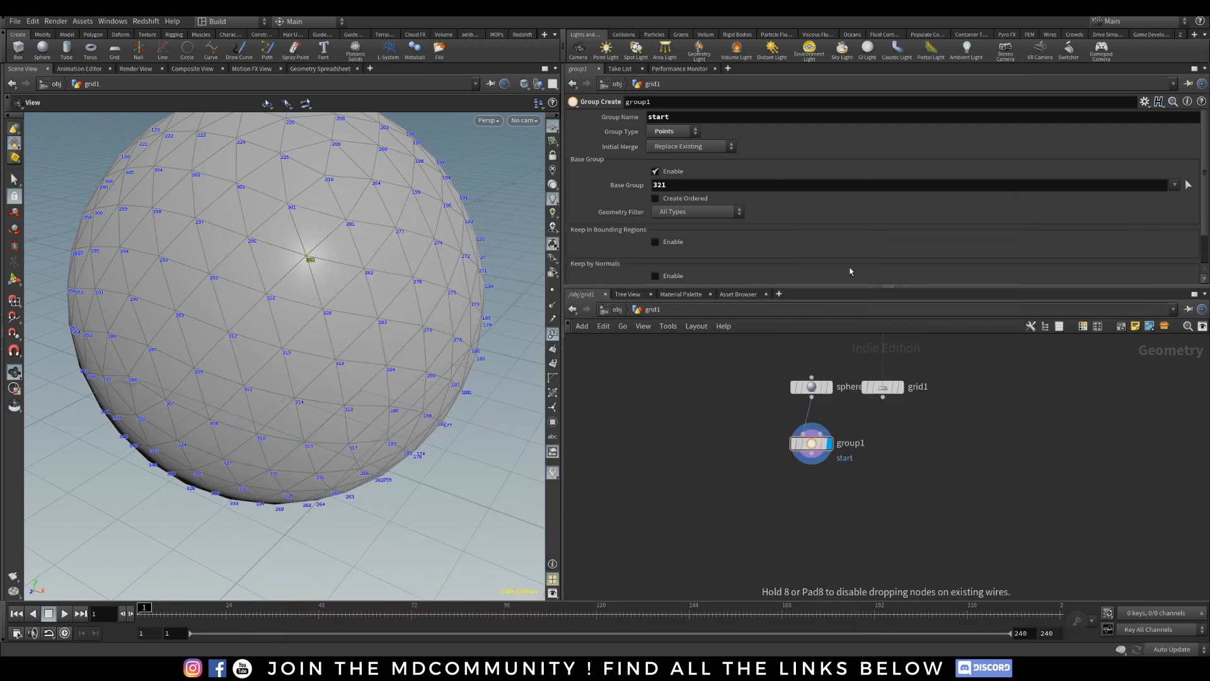
pyautogui.click(812, 499)
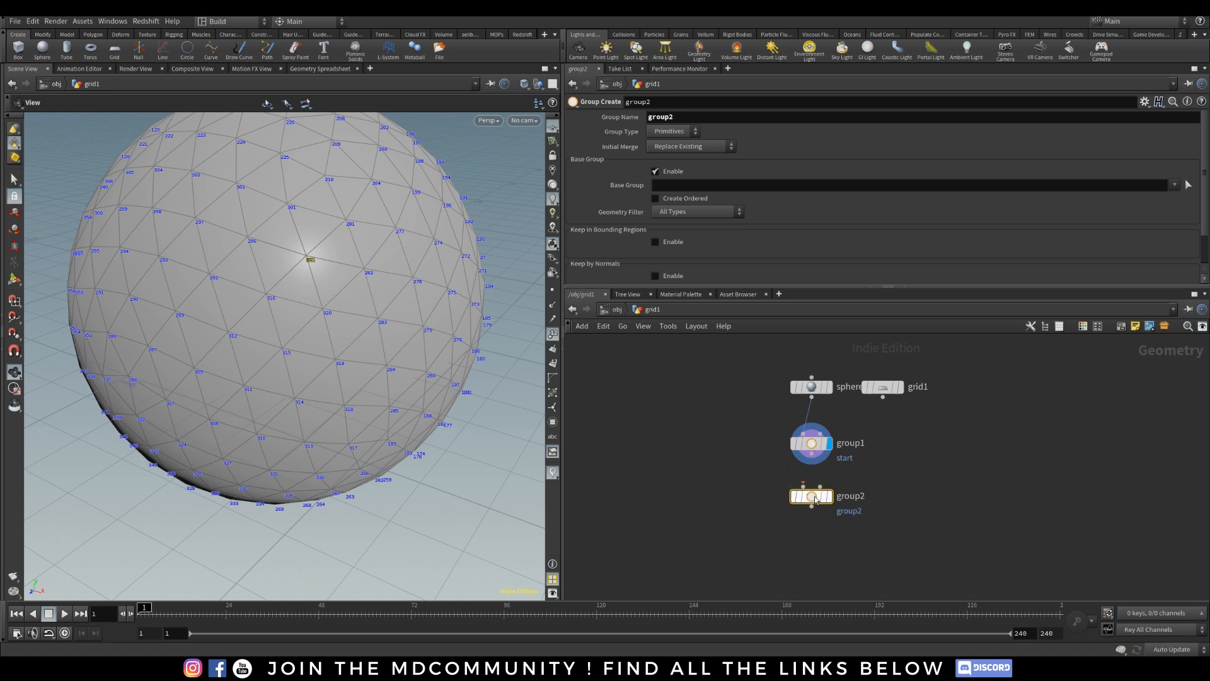
# Make the second Group node a point group named end, with $N as its Base Group.
pyautogui.click(677, 131)
pyautogui.click(669, 154)
pyautogui.doubleClick(675, 118)
pyautogui.write('end')
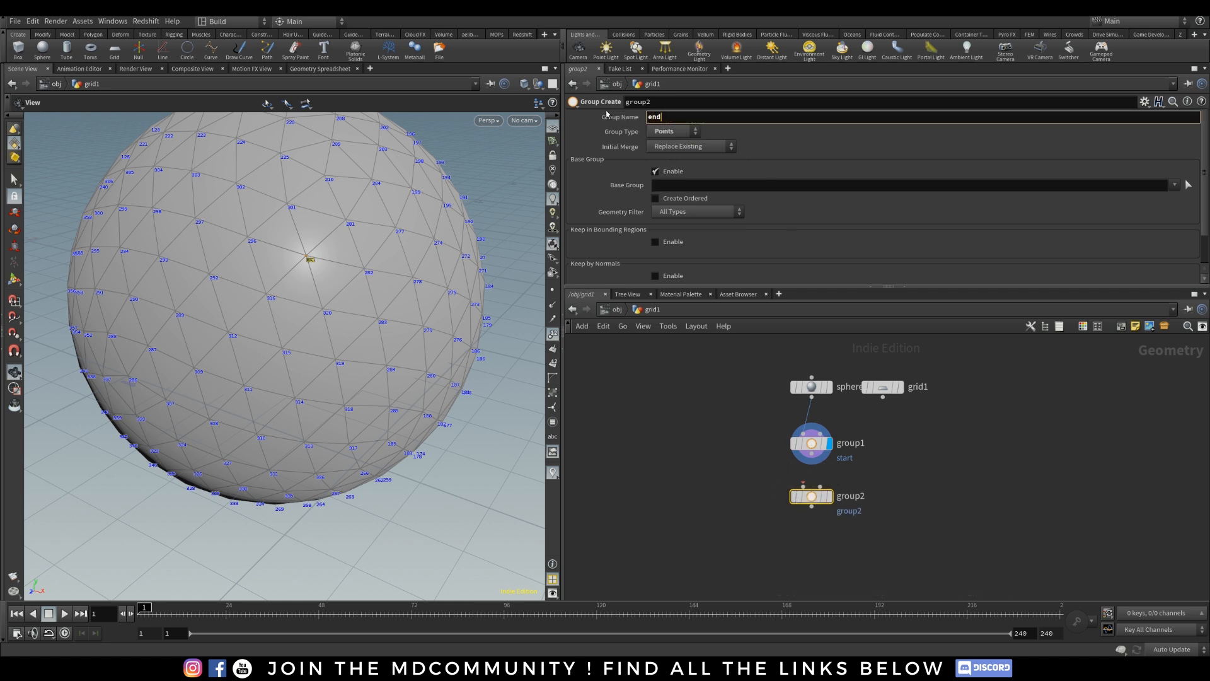
pyautogui.press('Return')
pyautogui.click(678, 183)
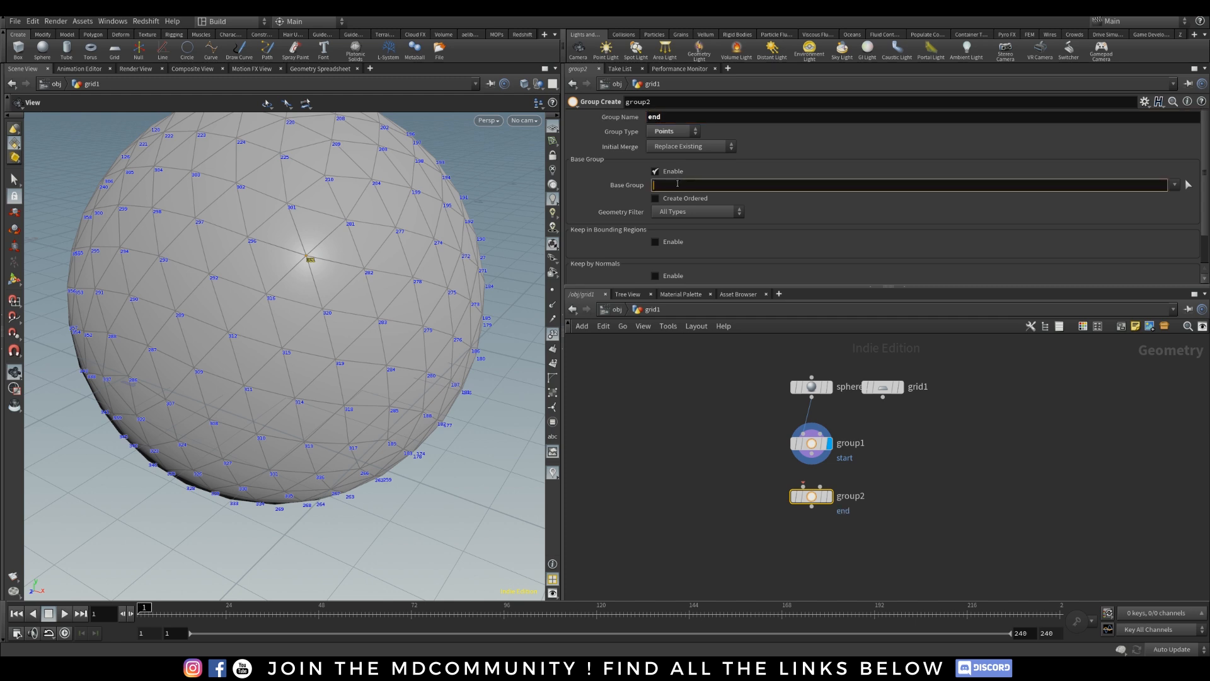
pyautogui.write('$N')
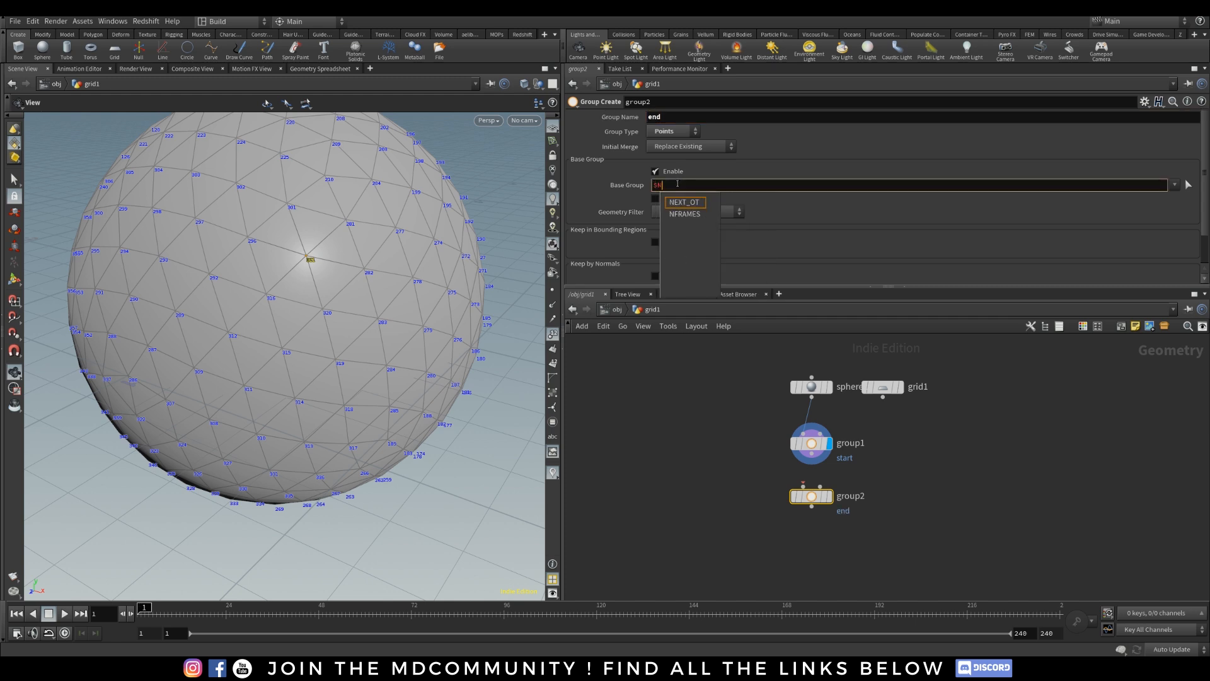
pyautogui.click(716, 463)
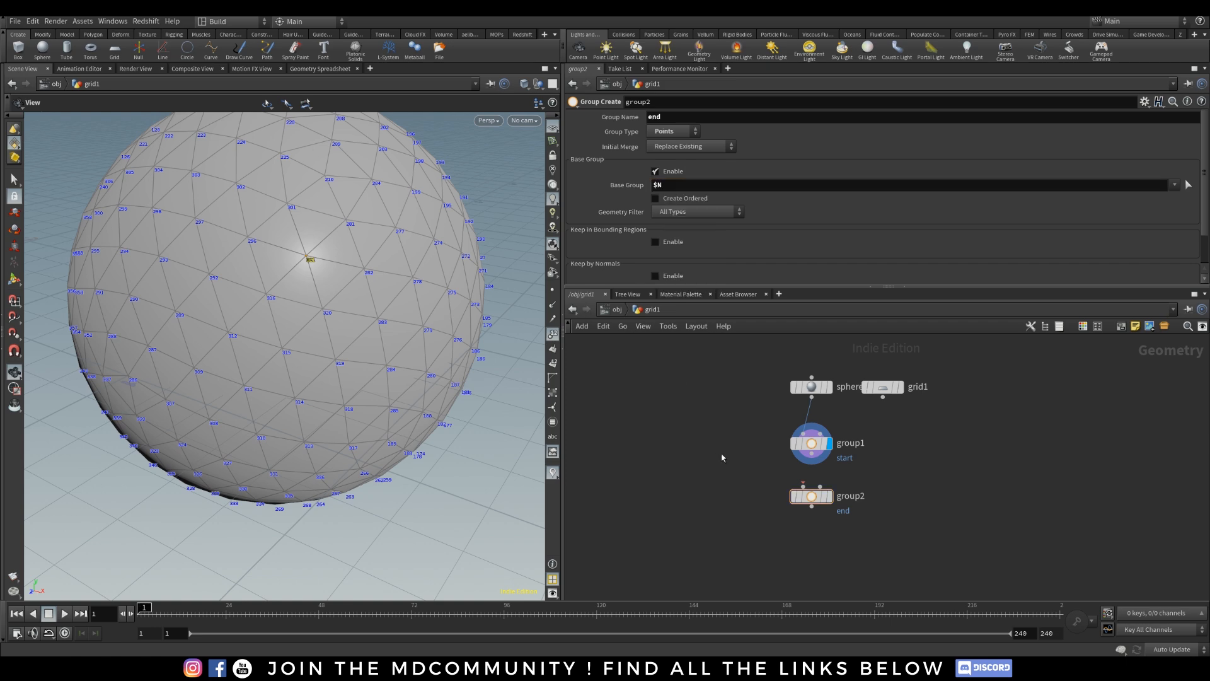
# Connect the start group node to the end group node, display the end group, and inspect its points around the sphere.
pyautogui.moveTo(811, 453); pyautogui.dragTo(803, 487)
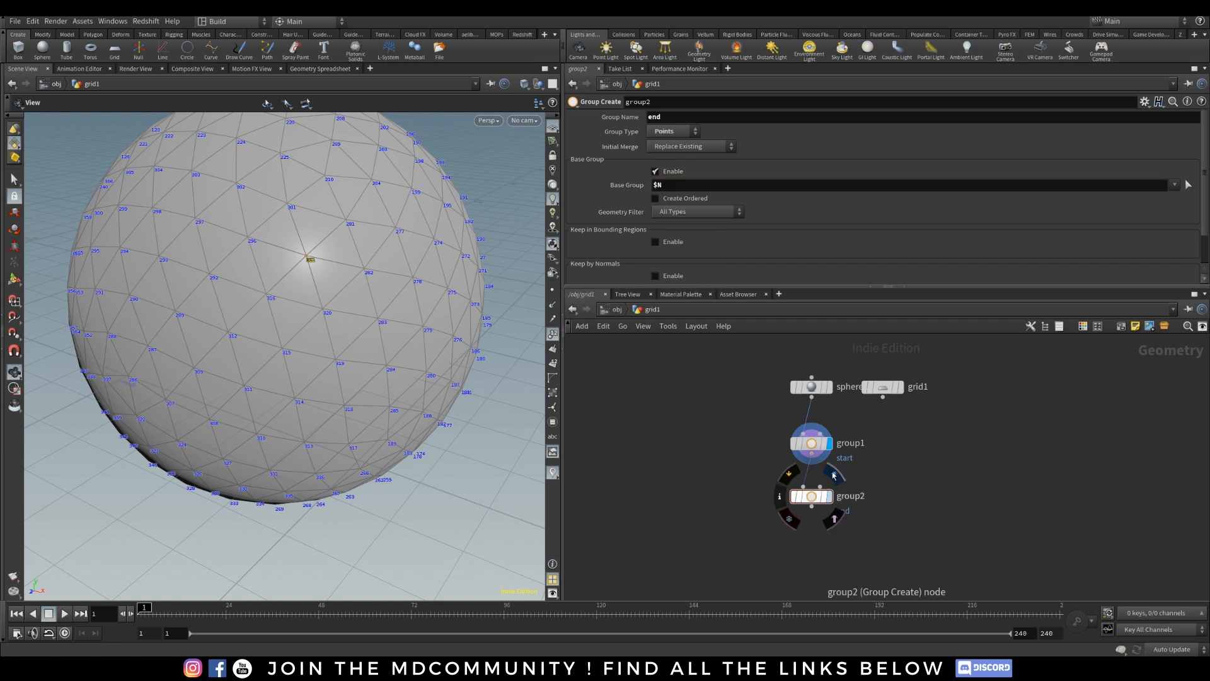
pyautogui.click(828, 496)
pyautogui.moveTo(249, 254); pyautogui.dragTo(470, 215)
pyautogui.moveTo(290, 237); pyautogui.dragTo(466, 239)
pyautogui.moveTo(268, 263); pyautogui.dragTo(376, 324)
pyautogui.moveTo(375, 324); pyautogui.dragTo(243, 300, button='middle')
# Display the start group node to compare its grouped point with the end group, and return the display to the end group node.
pyautogui.moveTo(903, 489); pyautogui.dragTo(884, 456, button='middle')
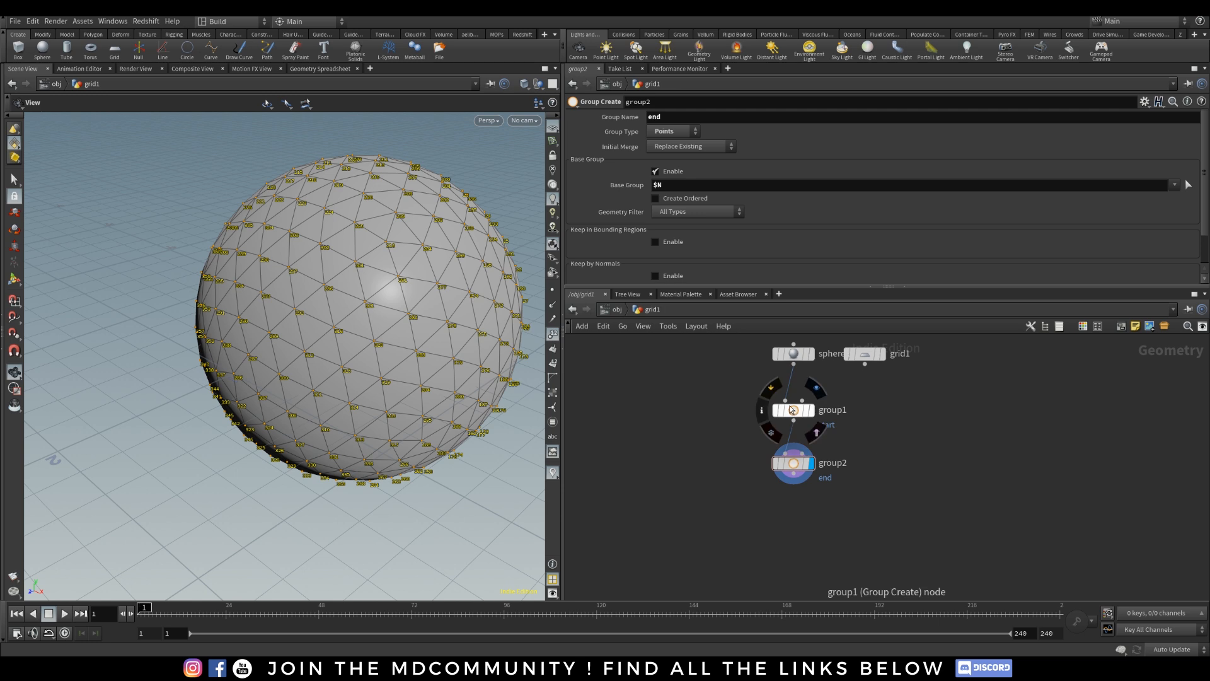
pyautogui.click(816, 388)
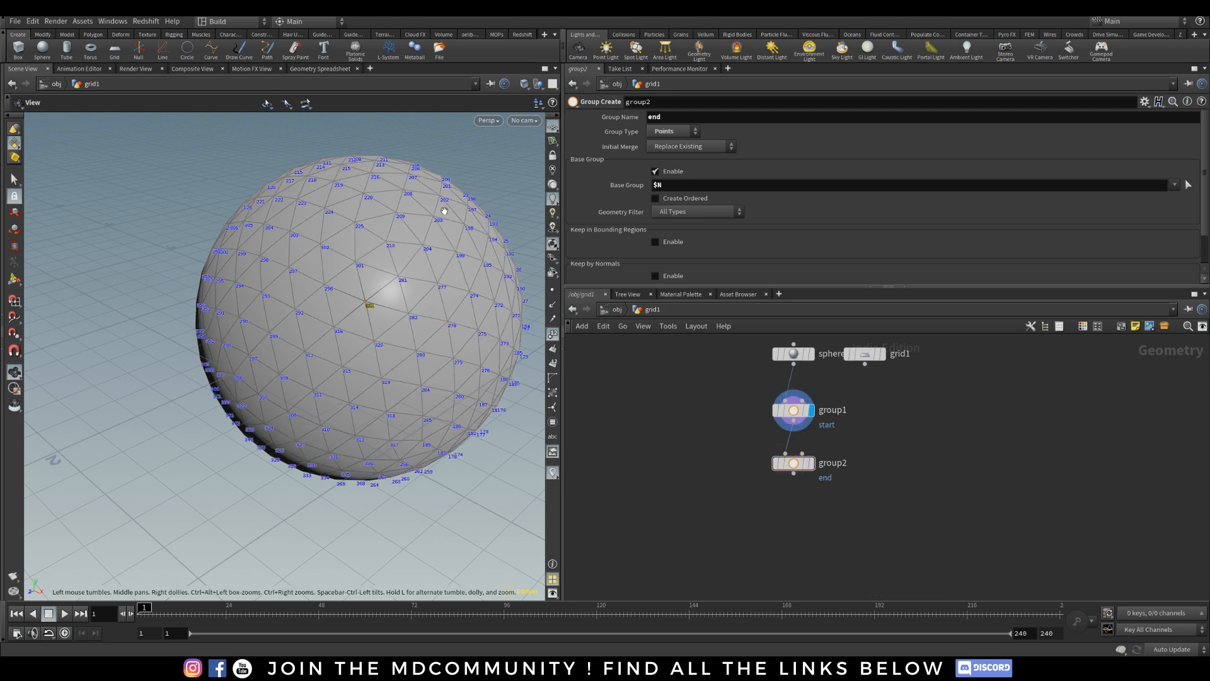
pyautogui.moveTo(234, 392); pyautogui.dragTo(424, 298)
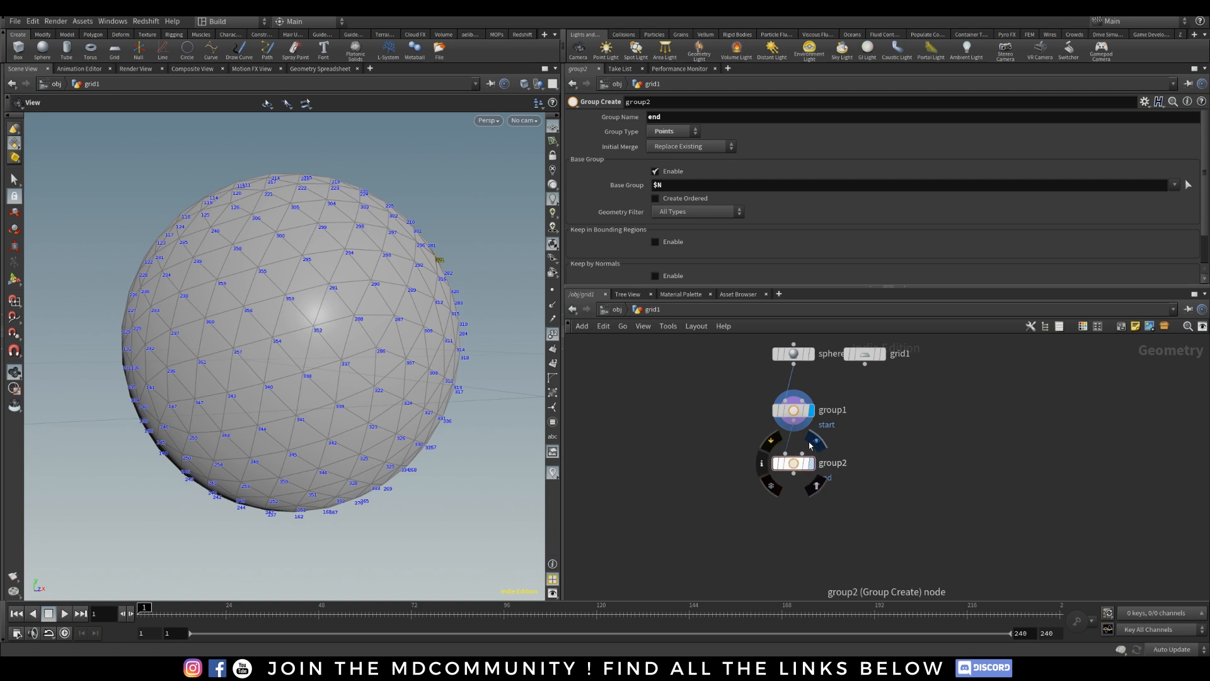
pyautogui.click(811, 445)
# Add a Find Shortest Path node below the end group node, connect the end group to its first input, and display it.
pyautogui.moveTo(865, 537); pyautogui.dragTo(856, 499, button='middle')
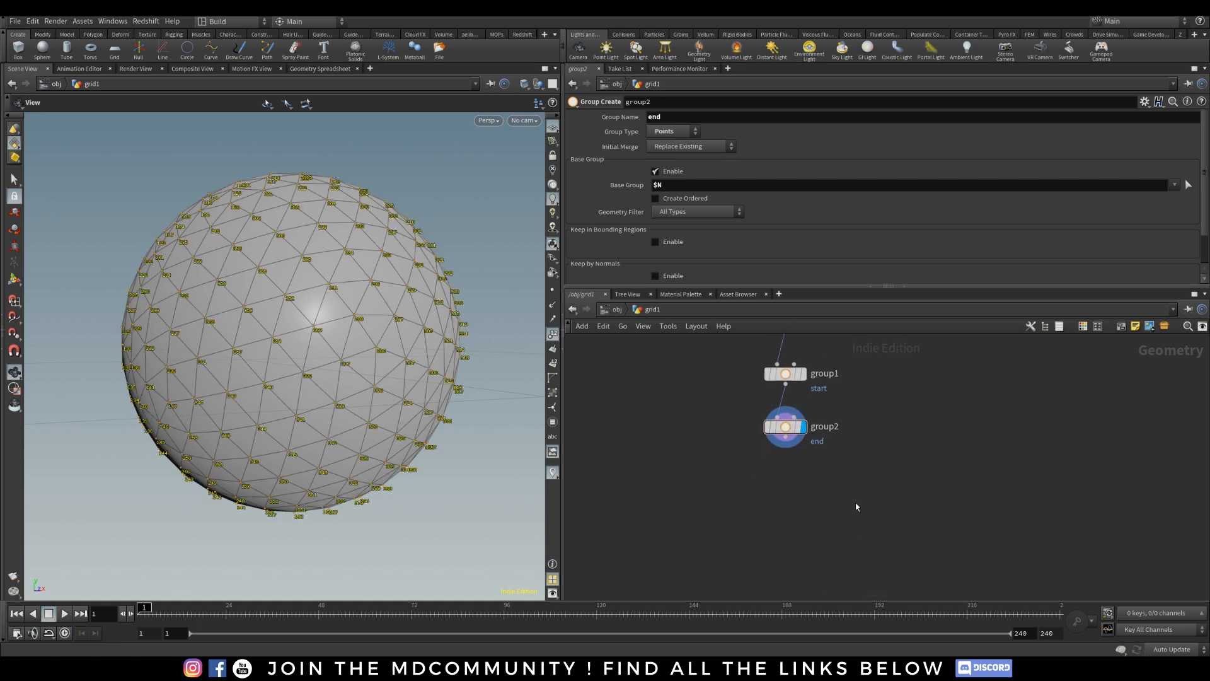
pyautogui.press('Tab')
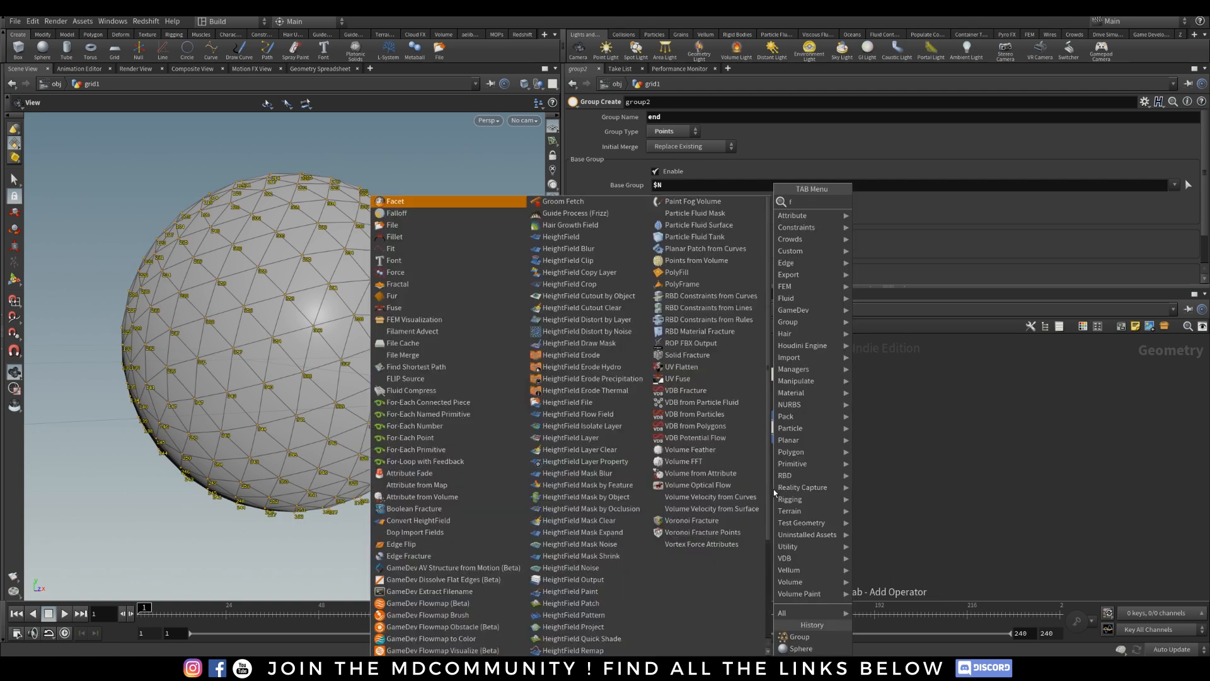
pyautogui.write('find')
pyautogui.click(896, 201)
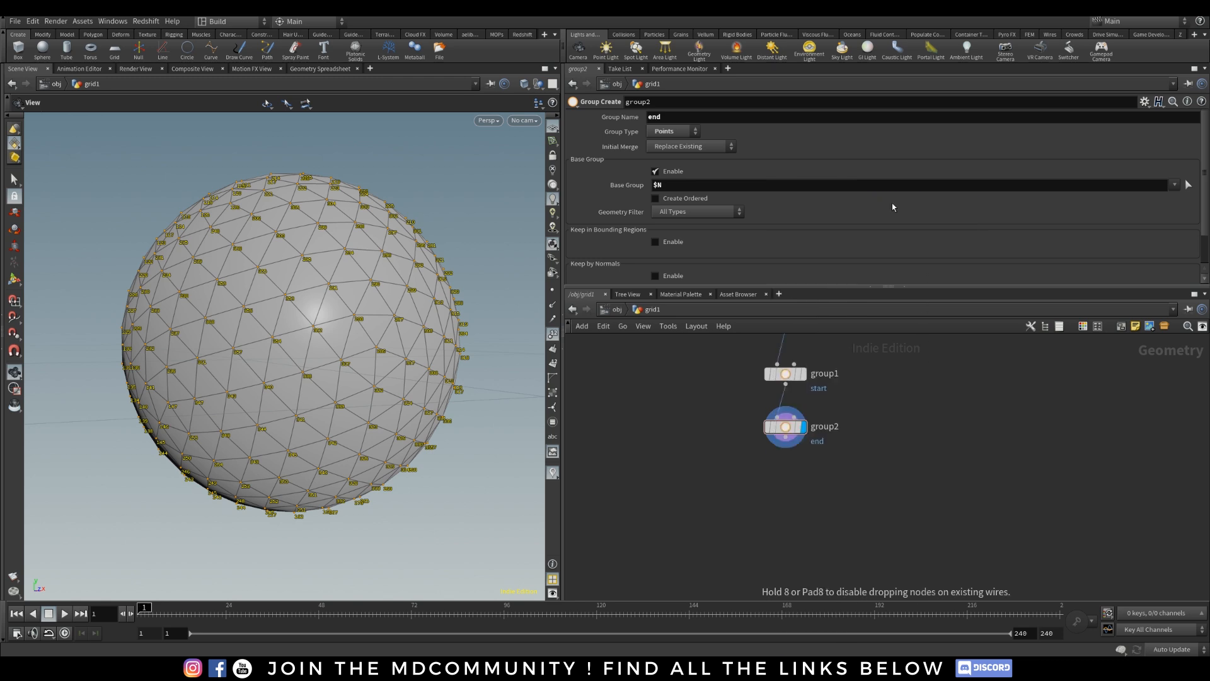
pyautogui.click(785, 482)
pyautogui.moveTo(786, 437); pyautogui.dragTo(777, 473)
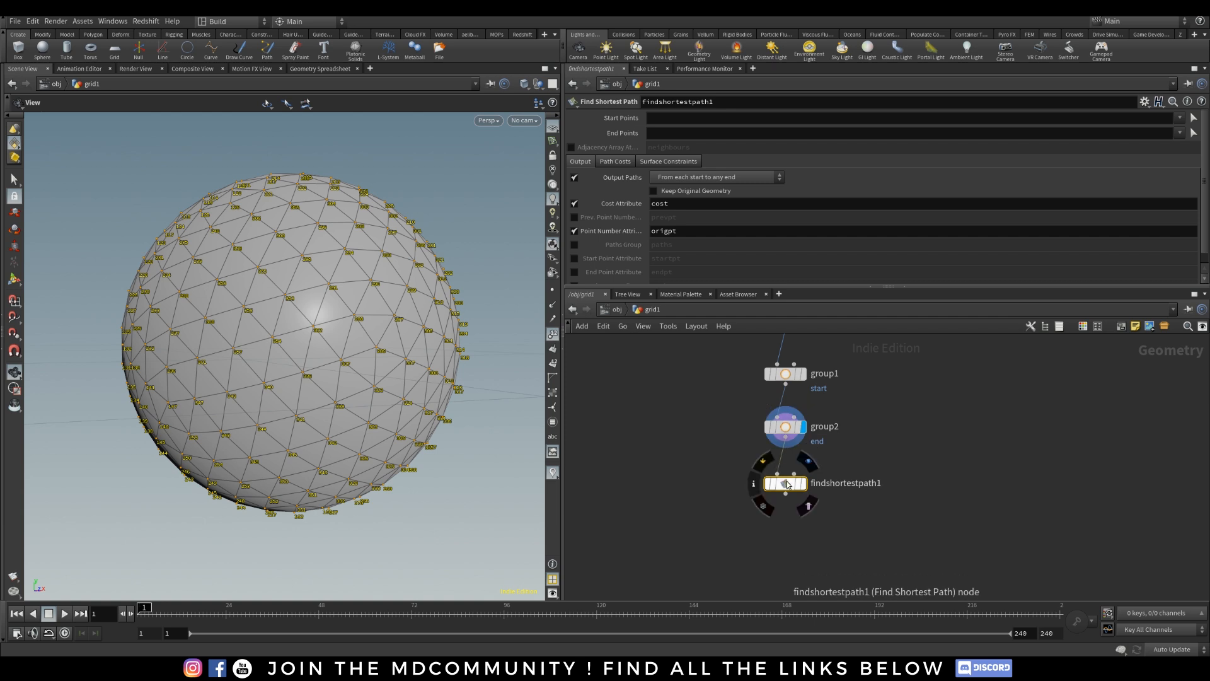
pyautogui.click(807, 461)
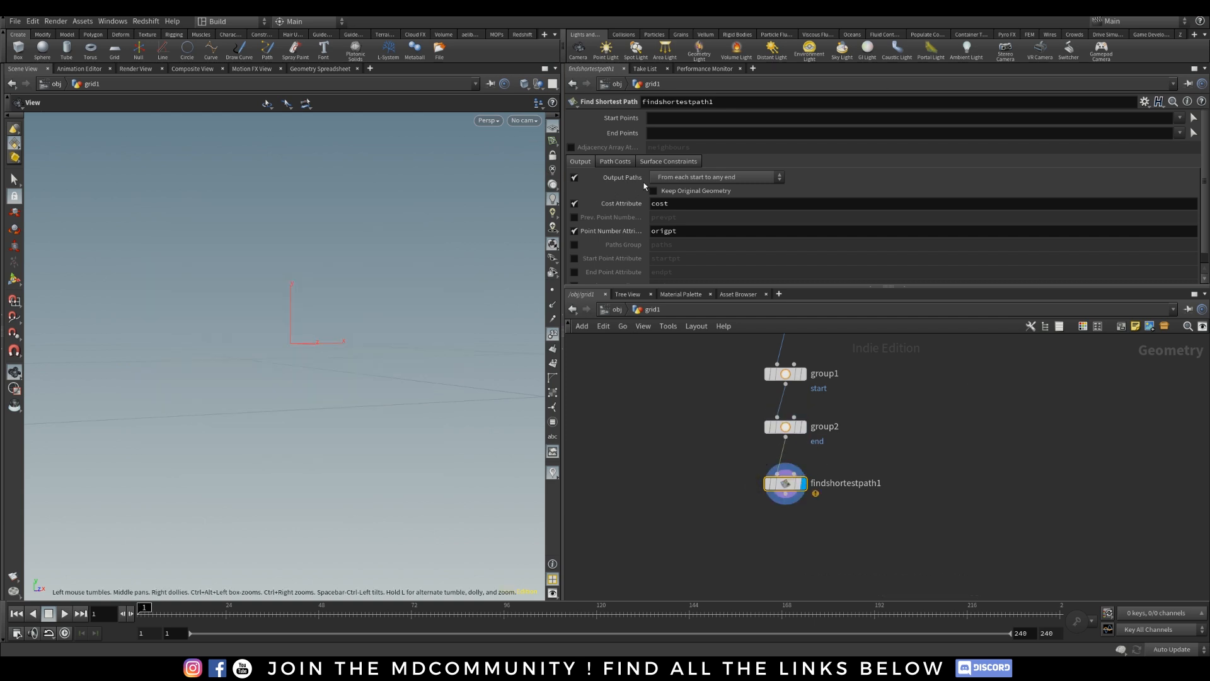
# Set Find Shortest Path's Output Paths to From any start to each end, with start as Start Points and end as End Points.
pyautogui.click(763, 178)
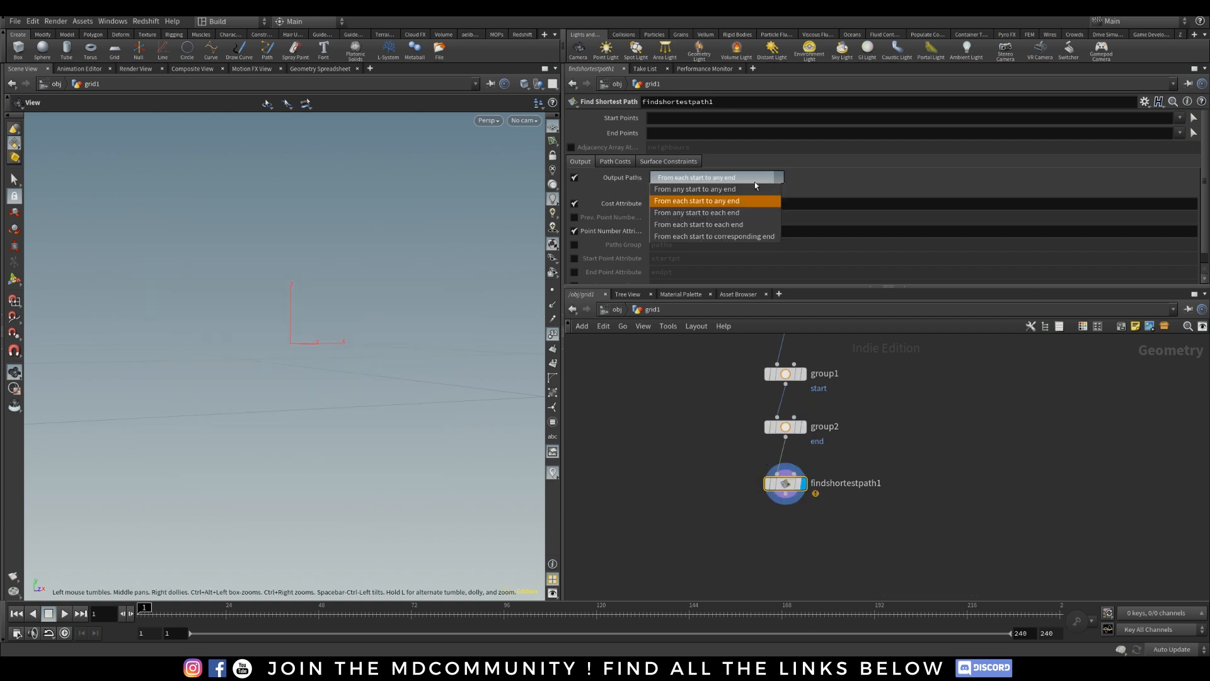
pyautogui.click(722, 213)
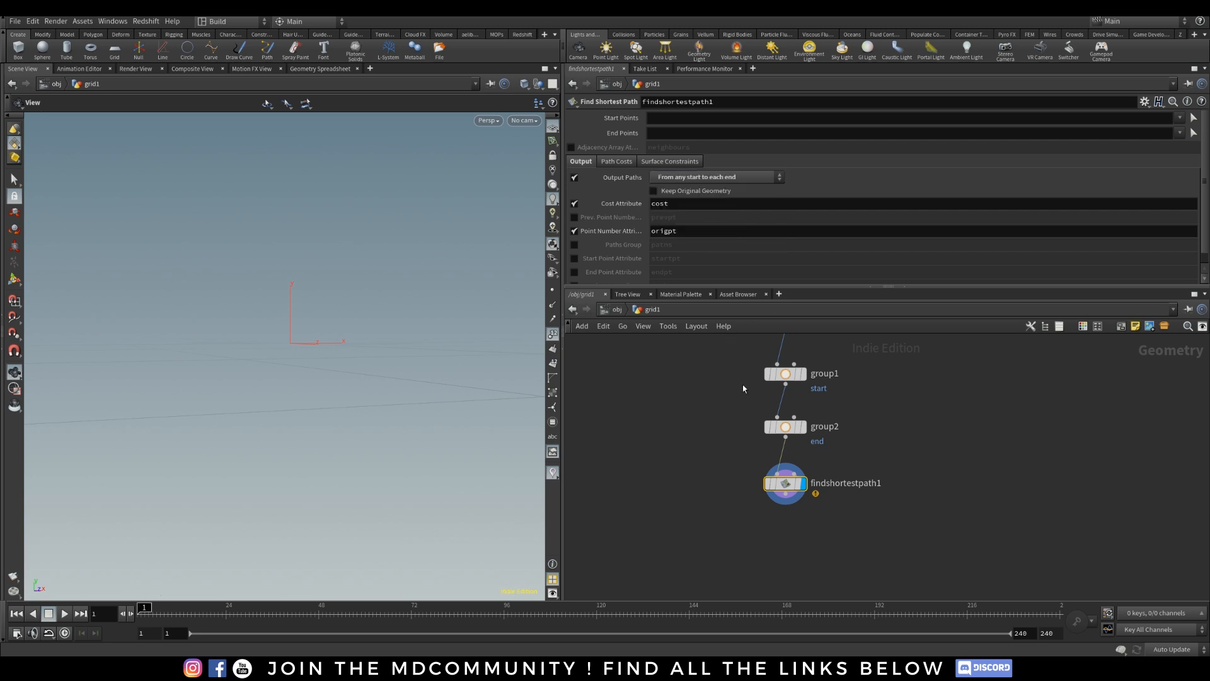
pyautogui.click(1180, 118)
pyautogui.click(1183, 143)
pyautogui.click(1183, 149)
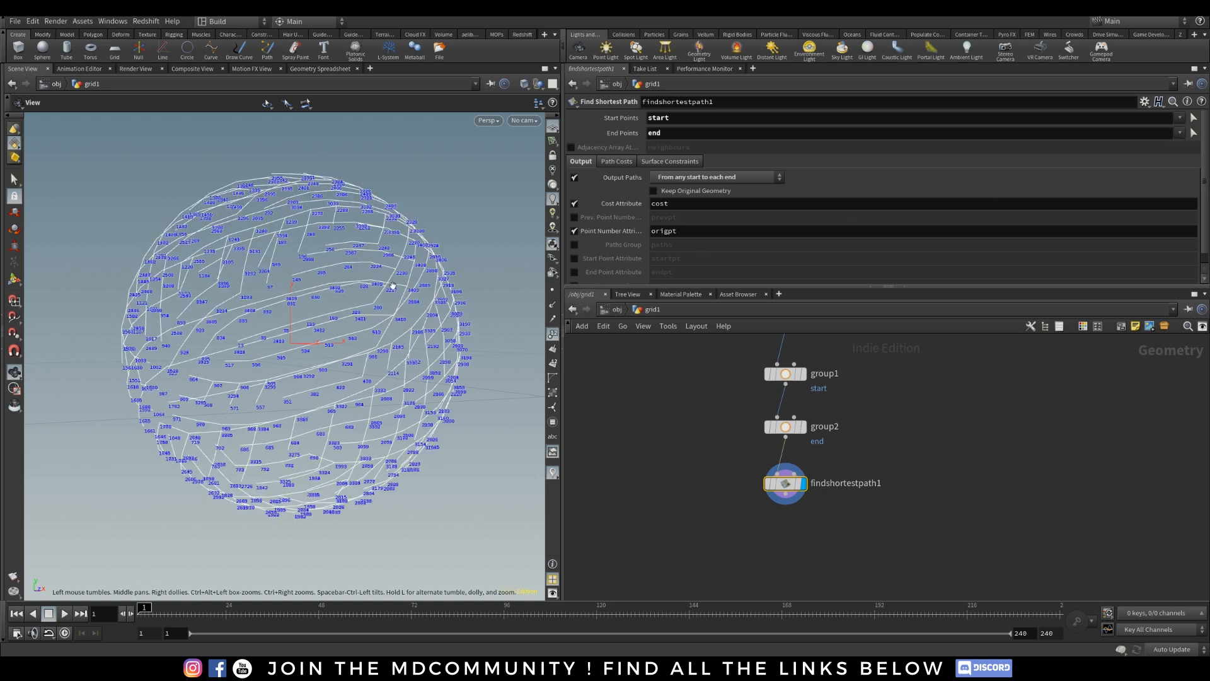
# Turn off the point numbers and view the generated path curves from several sides.
pyautogui.click(553, 335)
pyautogui.moveTo(389, 303); pyautogui.dragTo(278, 319)
pyautogui.moveTo(277, 319); pyautogui.dragTo(387, 319, button='right')
pyautogui.moveTo(386, 318); pyautogui.dragTo(513, 365)
# Add a Carve node below the Find Shortest Path node and display it.
pyautogui.press('Tab')
pyautogui.write('carve')
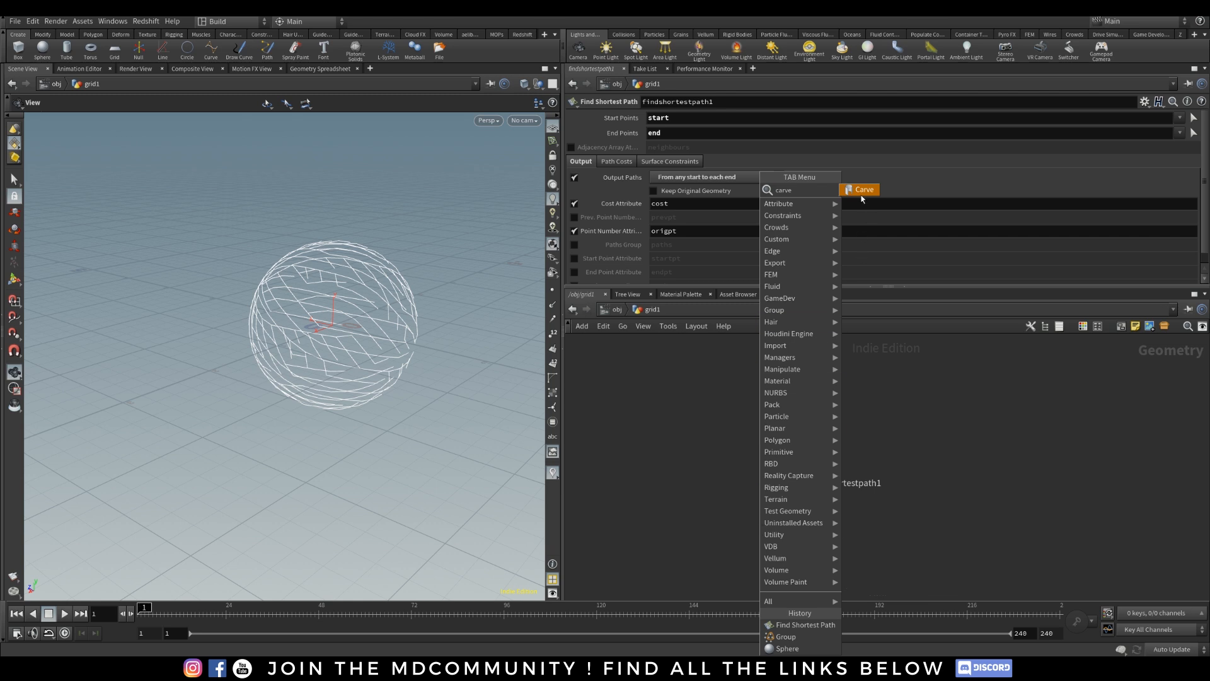
pyautogui.click(861, 192)
pyautogui.click(786, 531)
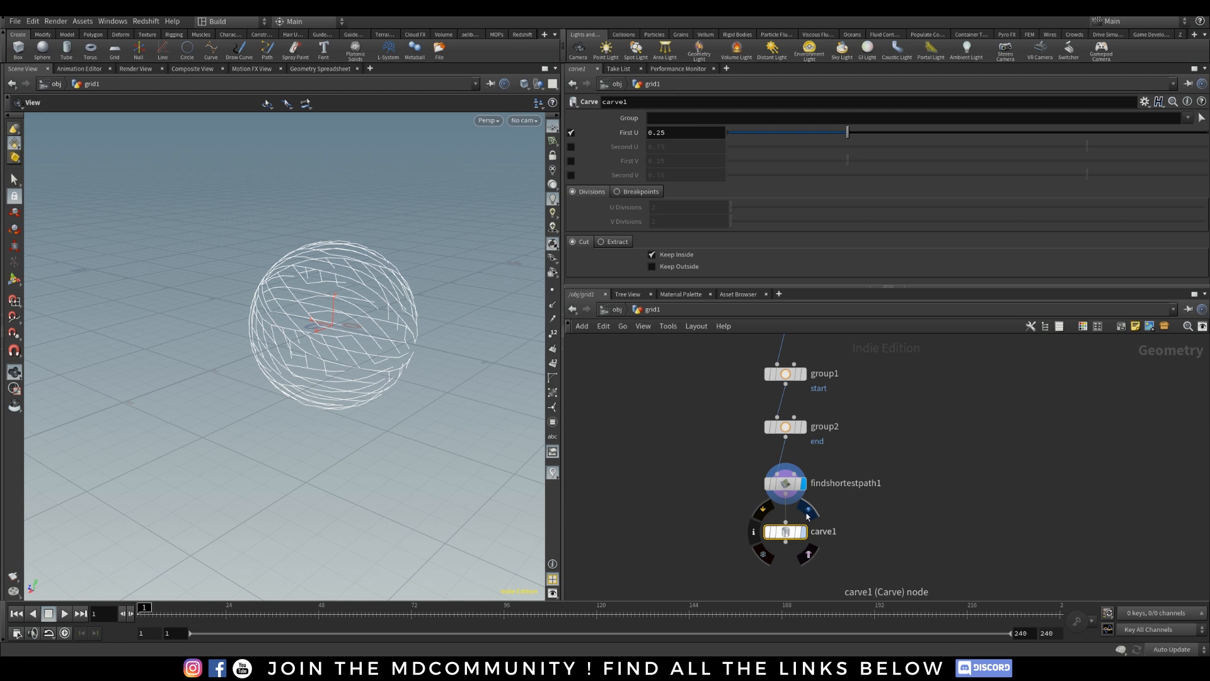
pyautogui.click(807, 514)
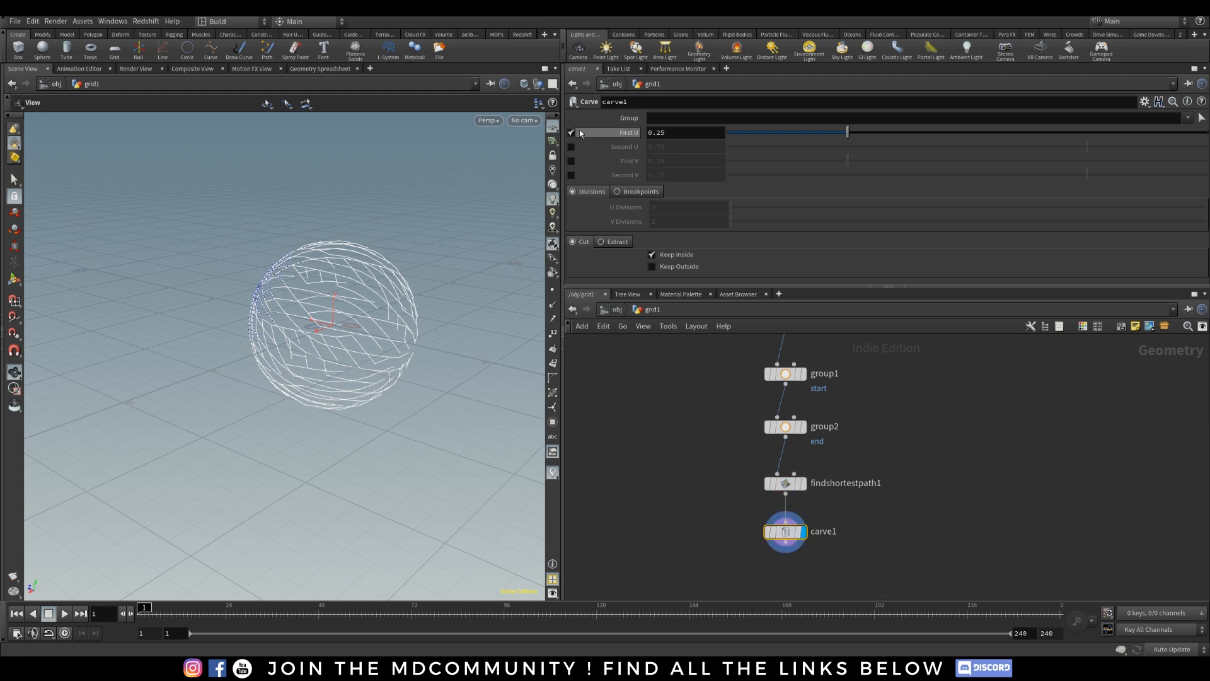
# Set the Carve node's First U to 0, disable it, and enable Second U instead.
pyautogui.moveTo(847, 133); pyautogui.dragTo(702, 133)
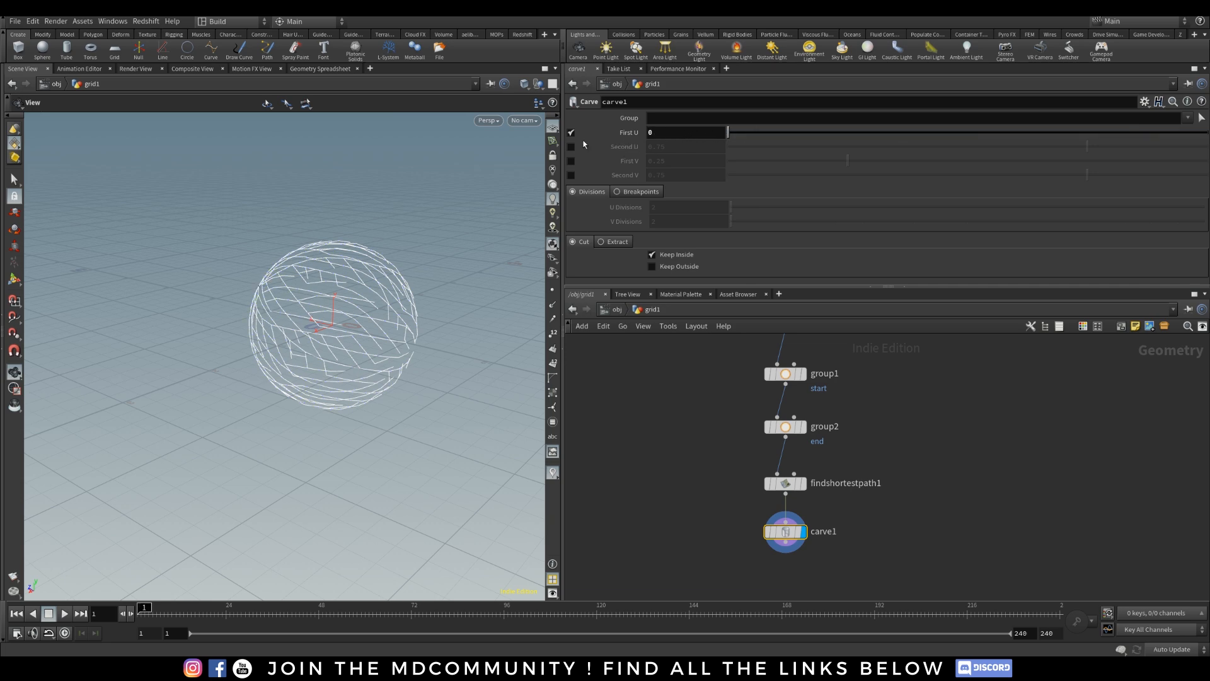
pyautogui.click(572, 133)
pyautogui.click(571, 147)
pyautogui.moveTo(480, 239); pyautogui.dragTo(404, 296)
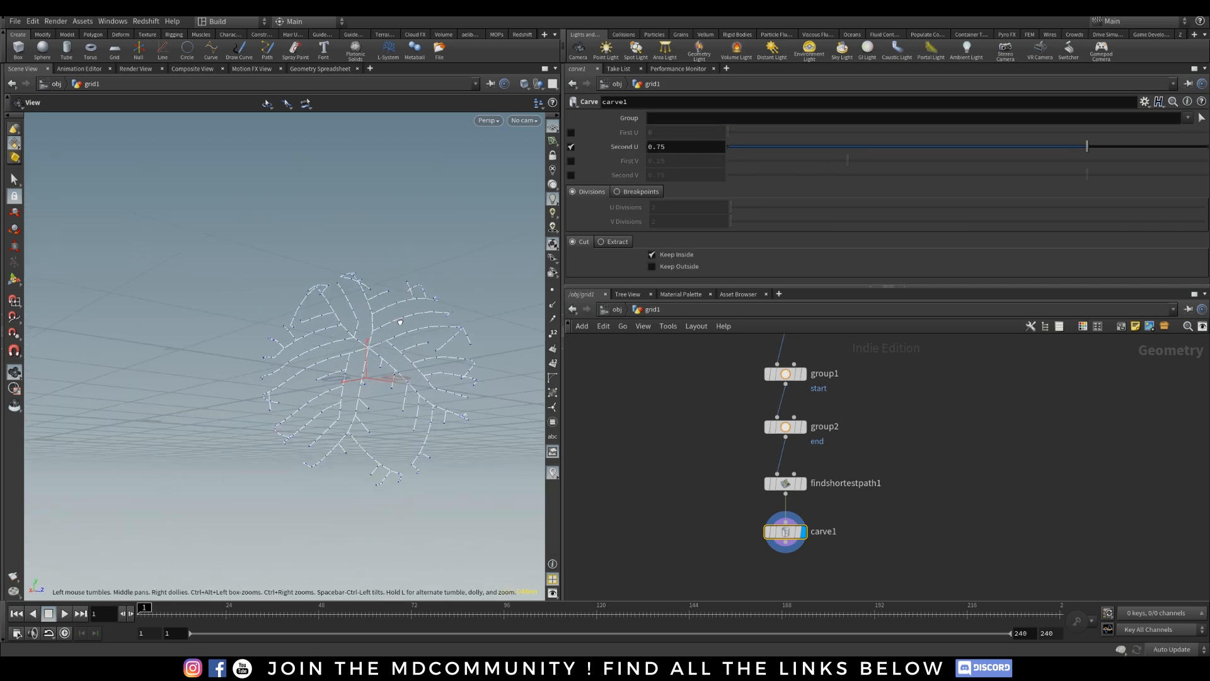
# Vary the Carve node's Second U back and forth to preview the path growth, leaving it at 0.9605.
pyautogui.moveTo(1086, 150); pyautogui.dragTo(738, 149)
pyautogui.moveTo(995, 166); pyautogui.dragTo(1107, 178)
pyautogui.moveTo(1206, 176); pyautogui.dragTo(1013, 184)
pyautogui.moveTo(1138, 193)
pyautogui.mouseDown()
pyautogui.moveTo(1200, 193)
pyautogui.moveTo(1137, 195)
pyautogui.mouseUp()
pyautogui.moveTo(975, 184); pyautogui.dragTo(1205, 189)
pyautogui.moveTo(372, 347); pyautogui.dragTo(200, 325)
pyautogui.moveTo(1095, 151); pyautogui.dragTo(1188, 172)
pyautogui.moveTo(340, 340); pyautogui.dragTo(584, 249)
# Move the sphere node up to make room above the start group node, and display the sphere.
pyautogui.moveTo(735, 381); pyautogui.dragTo(732, 503, button='middle')
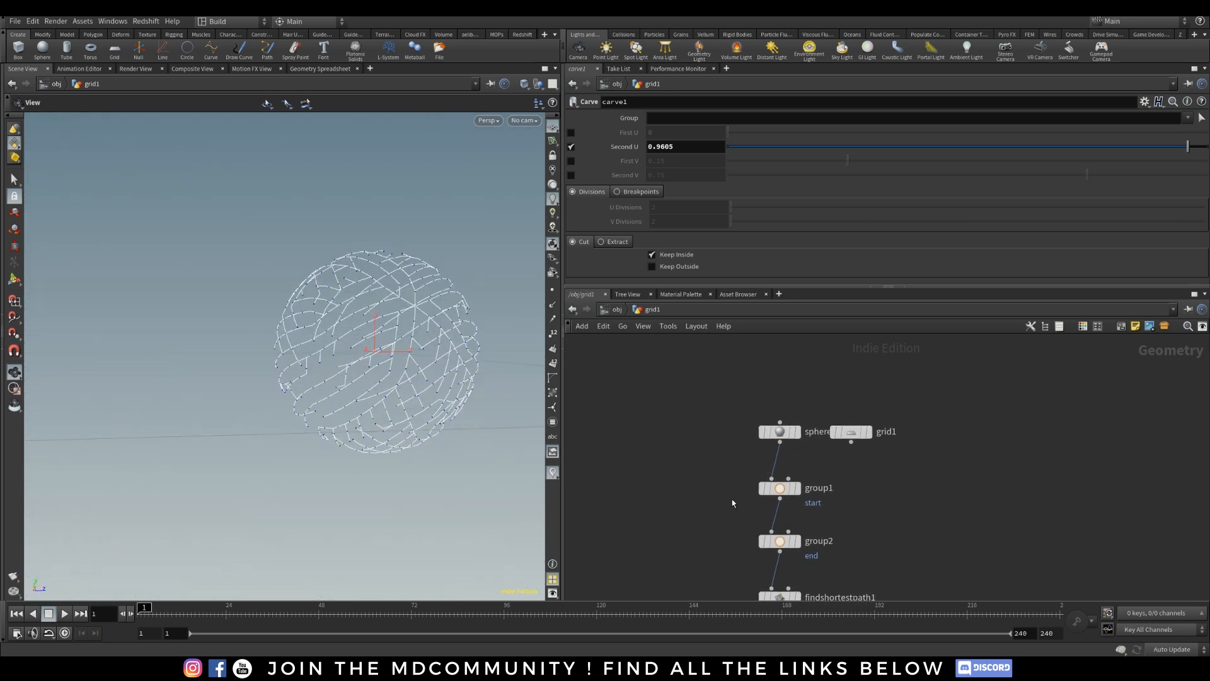
pyautogui.moveTo(788, 431); pyautogui.dragTo(789, 392)
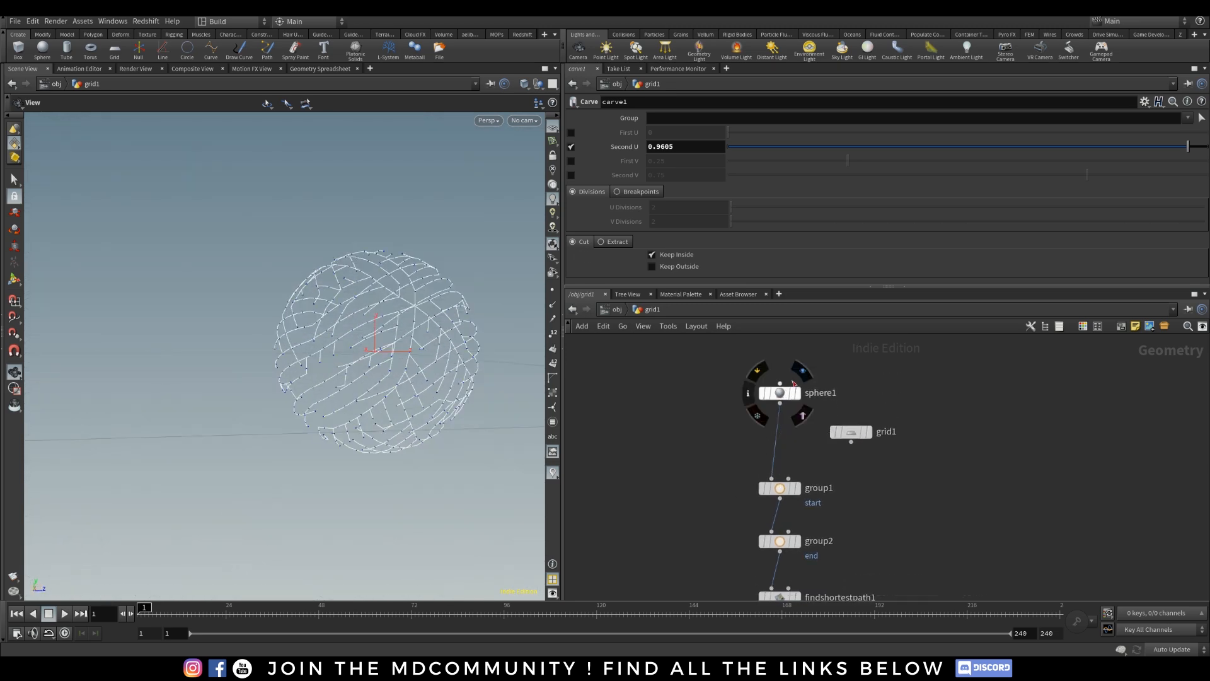
pyautogui.click(797, 393)
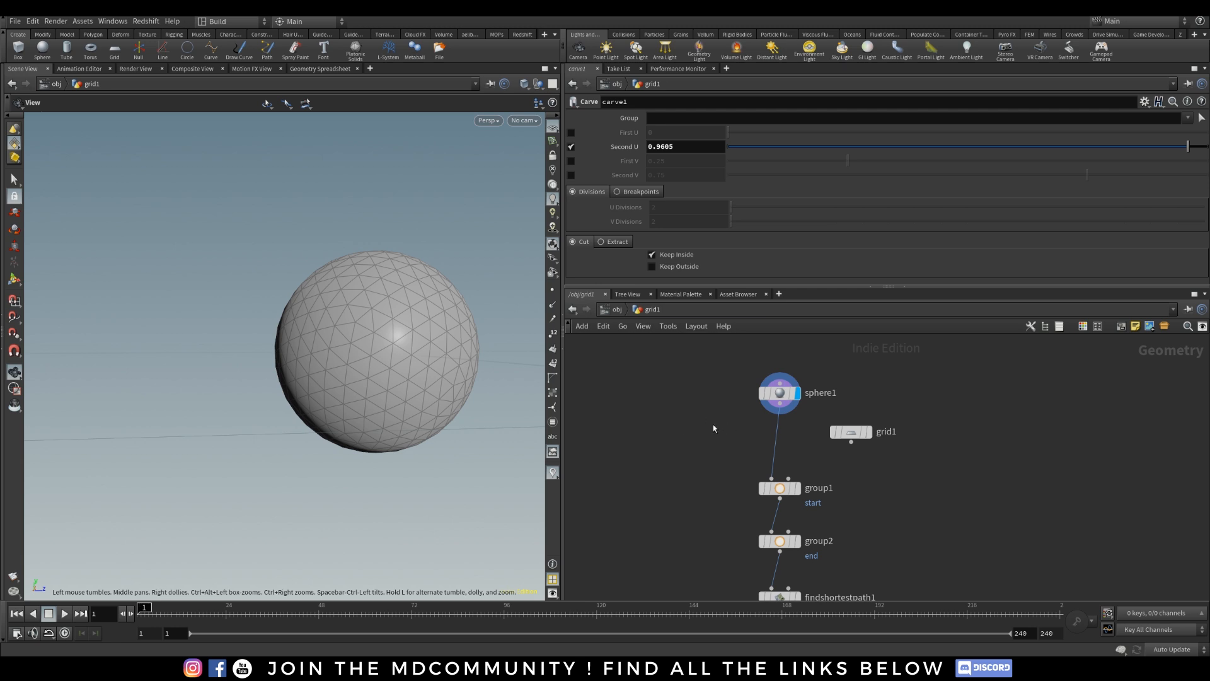
pyautogui.press('Tab')
pyautogui.write('rude')
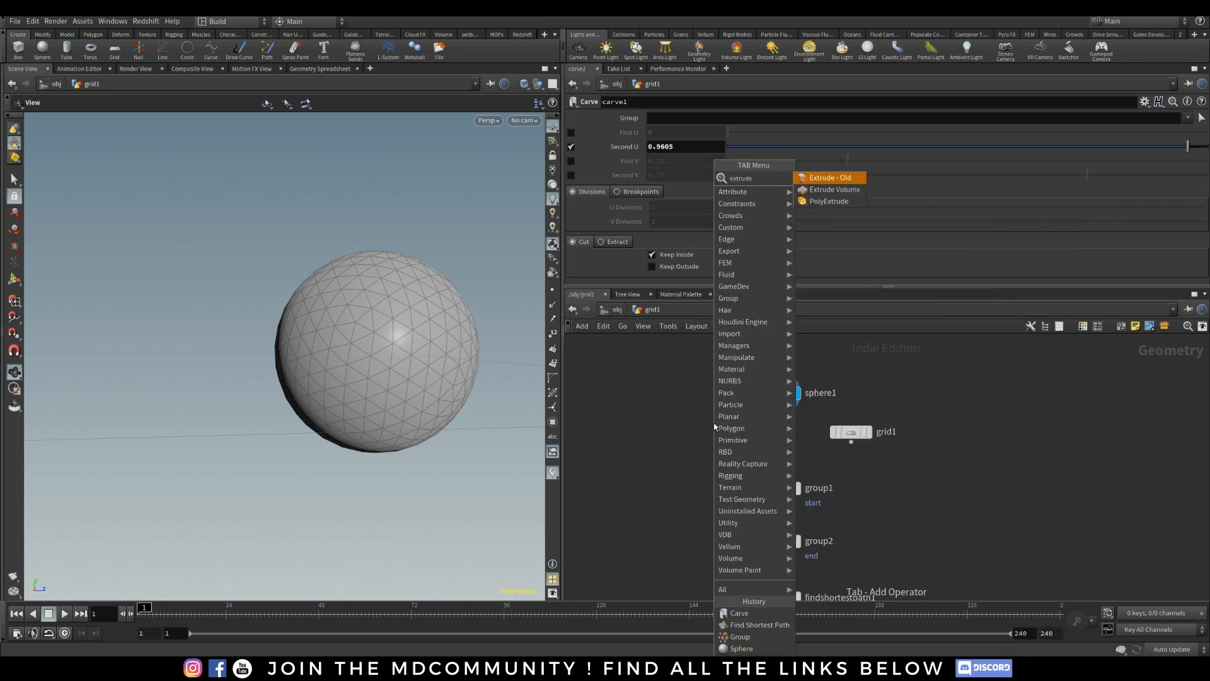
pyautogui.click(809, 208)
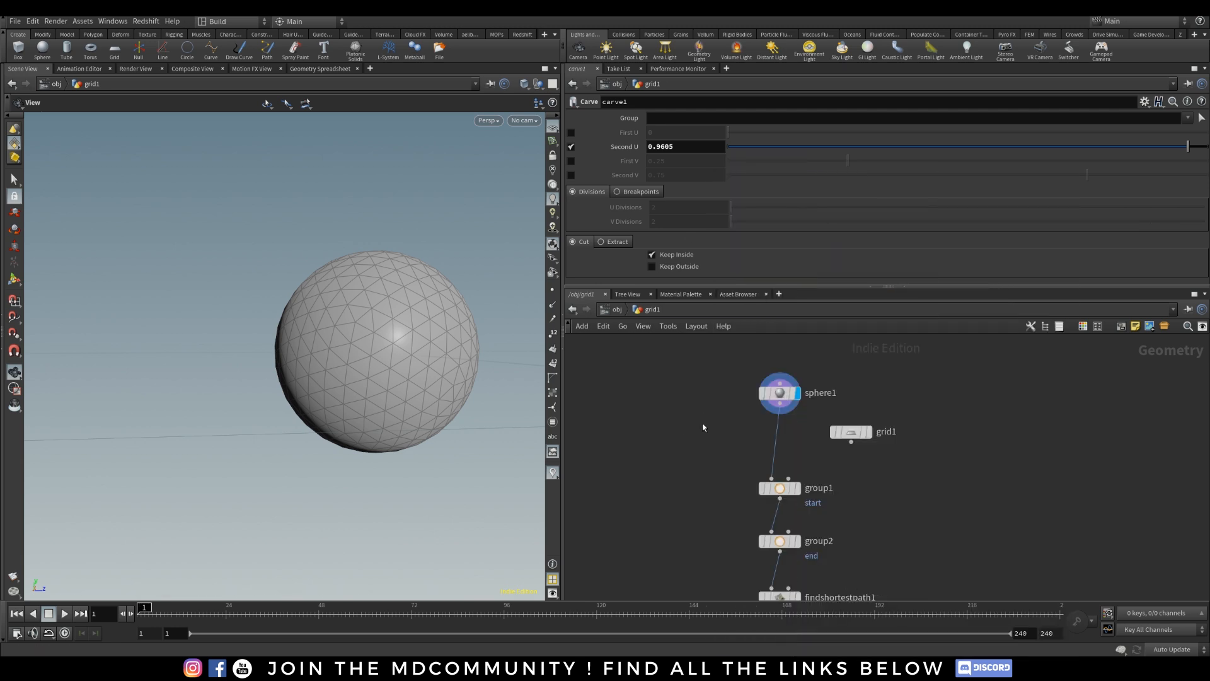
# Insert a PolyExtrude node between the sphere and the start group node, and display it.
pyautogui.press('Tab')
pyautogui.write('extrude')
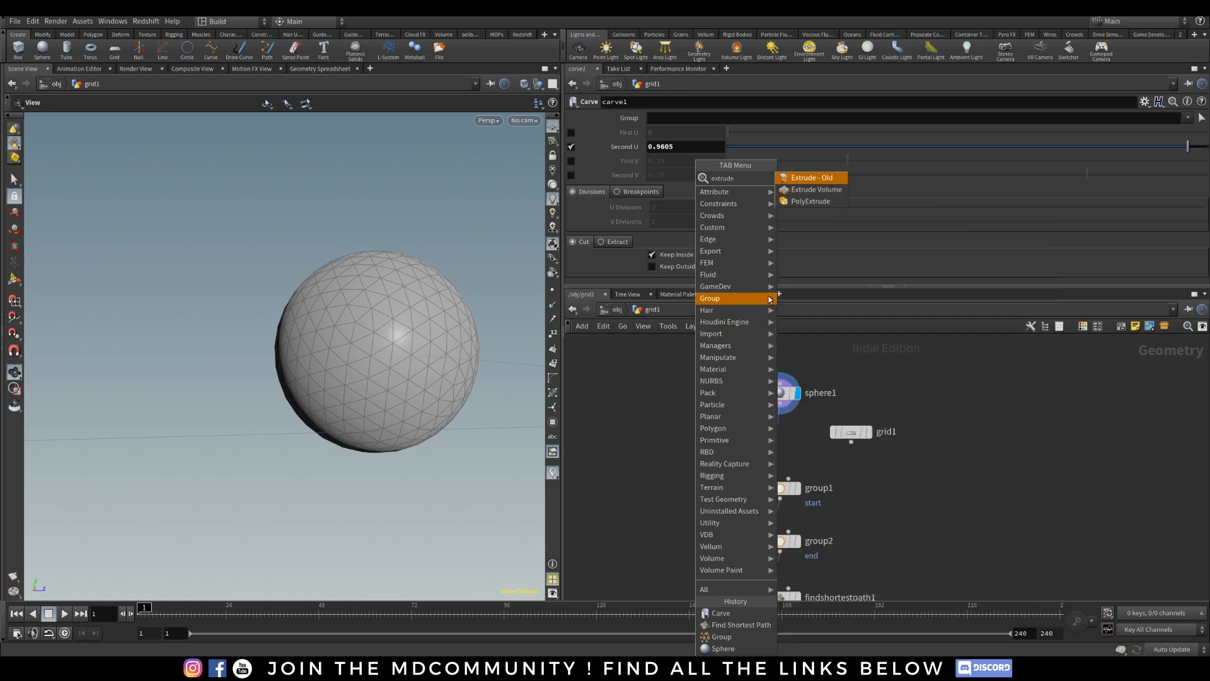
pyautogui.click(813, 201)
pyautogui.click(779, 433)
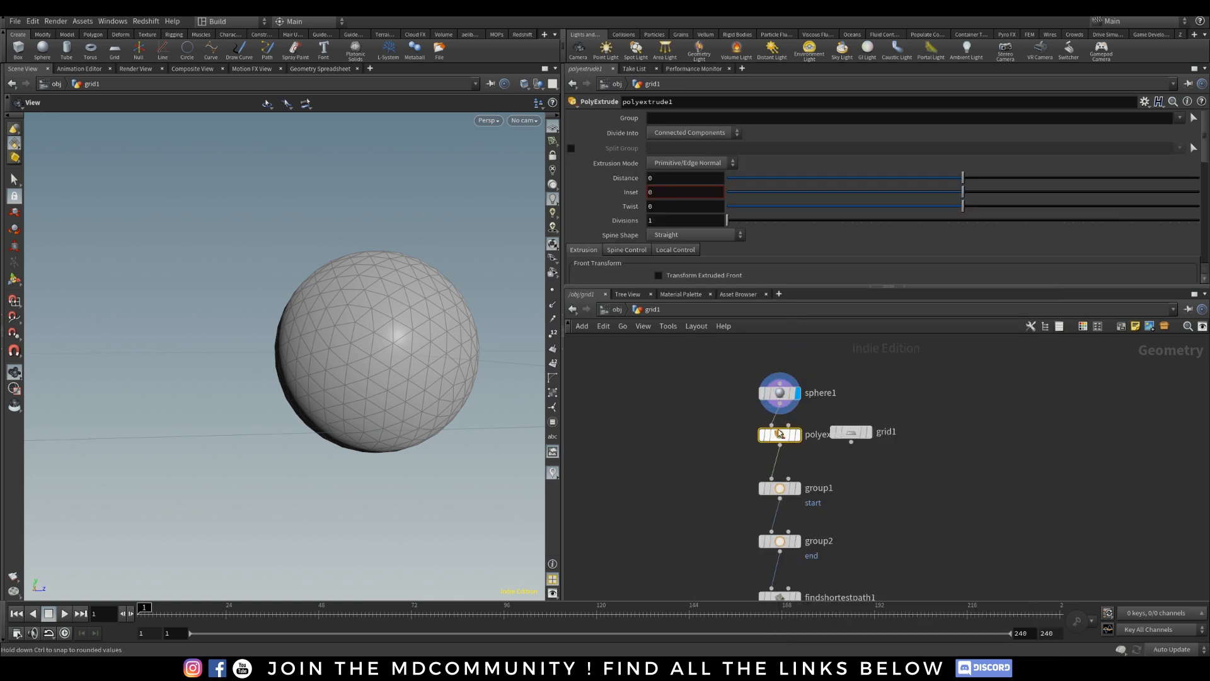
pyautogui.click(797, 434)
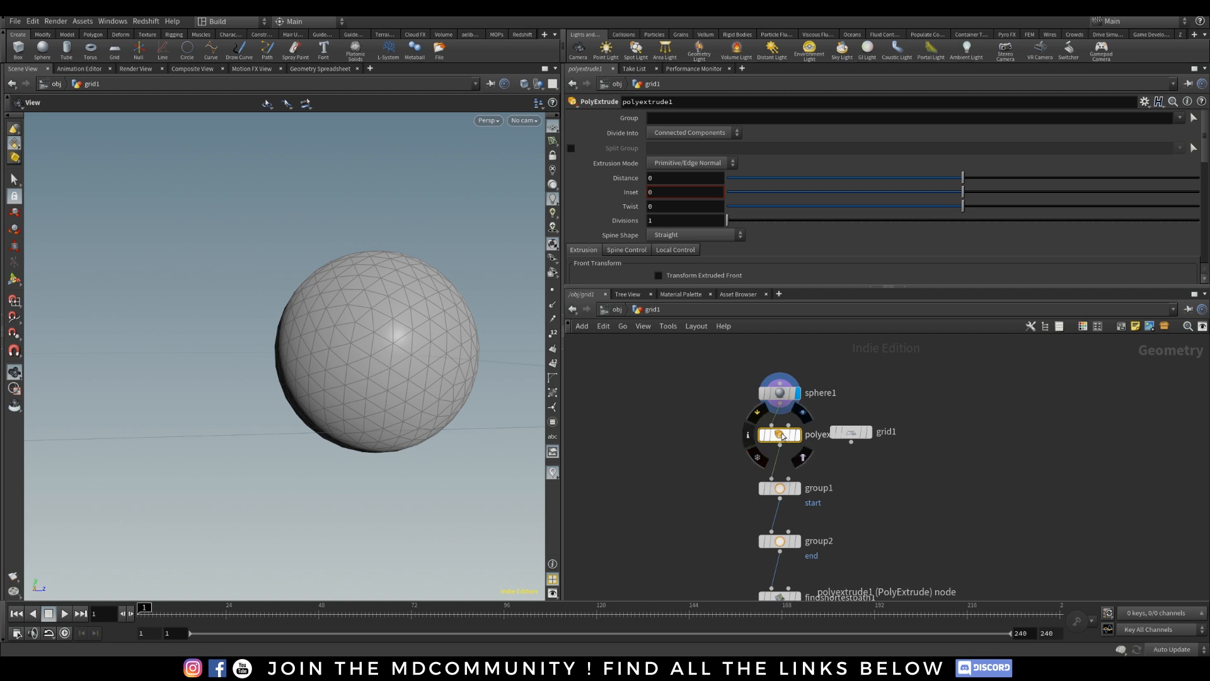
# Extrude the sphere's faces as Individual Elements with a Distance of 0.114 and an Inset of 0.026.
pyautogui.moveTo(964, 181); pyautogui.dragTo(971, 179)
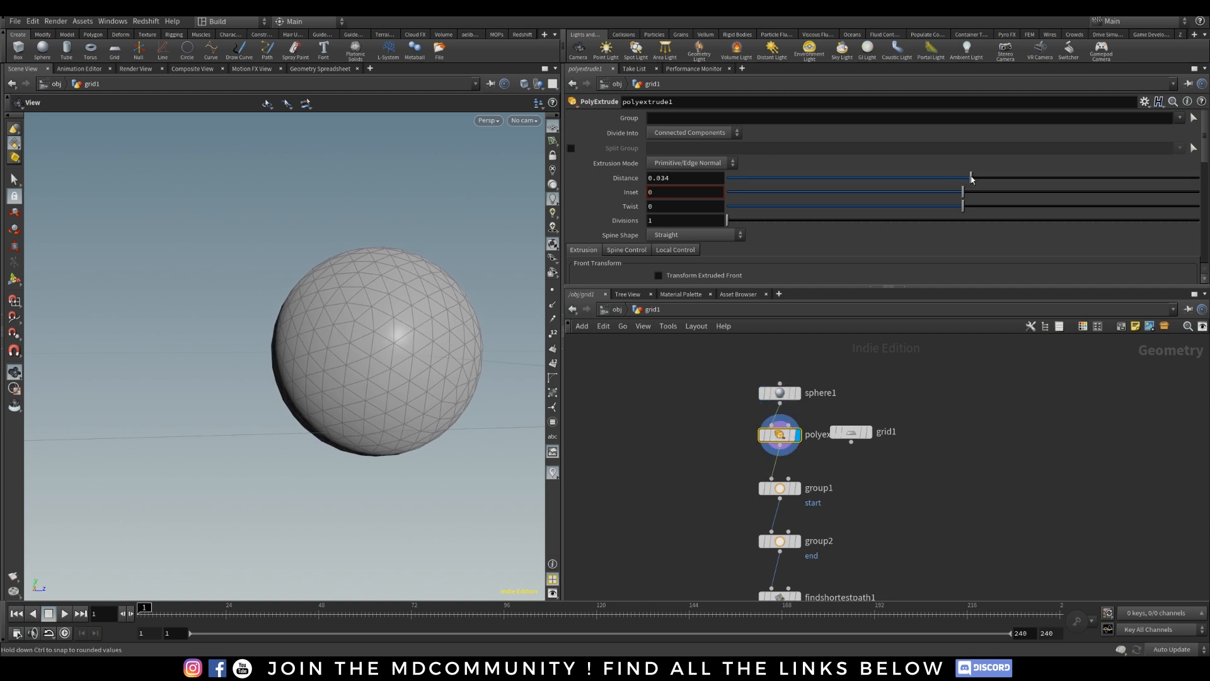
pyautogui.click(711, 135)
pyautogui.click(675, 146)
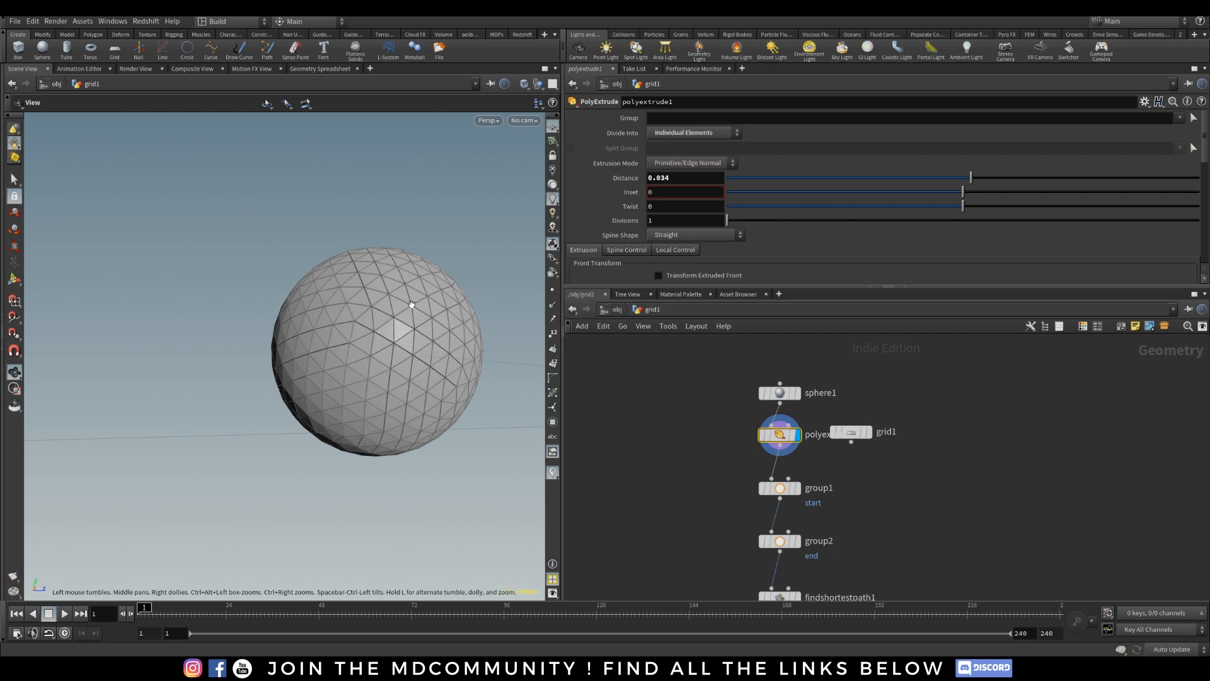
pyautogui.moveTo(971, 178)
pyautogui.mouseDown()
pyautogui.moveTo(989, 178)
pyautogui.moveTo(971, 196)
pyautogui.mouseUp()
# Display the Carve node, inspect the paths on the extruded sphere up close, and bring up the Carve node's parameters.
pyautogui.scroll(-3, 768, 522)
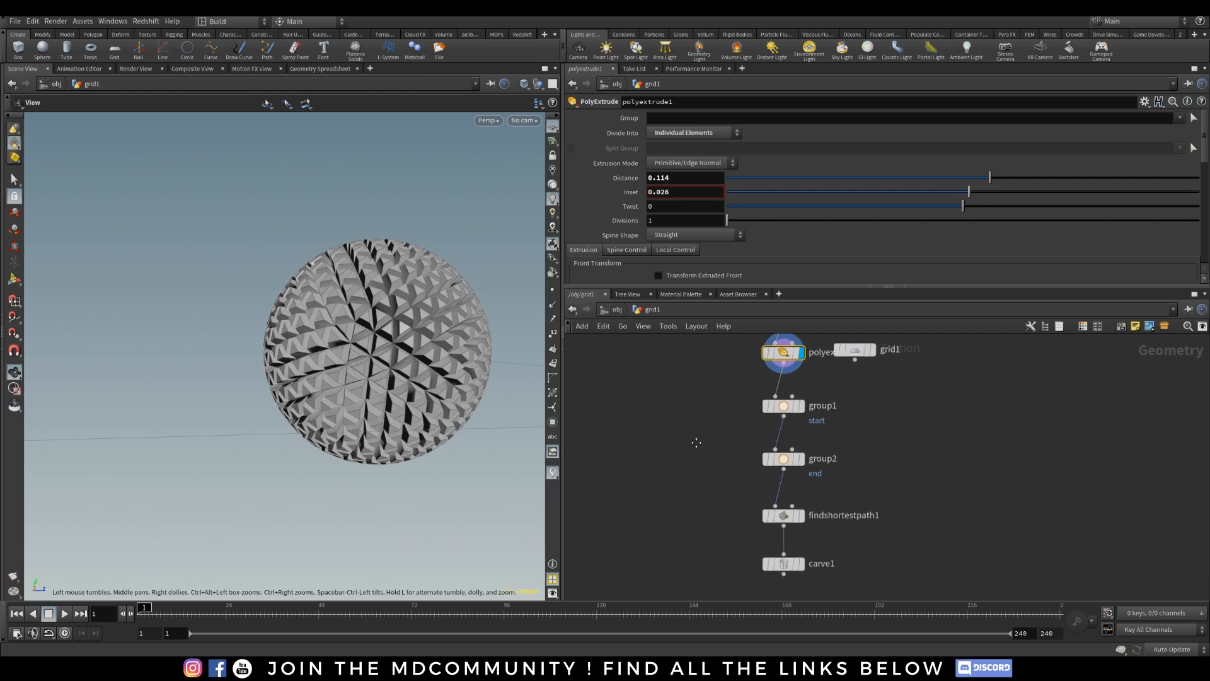
pyautogui.click(789, 535)
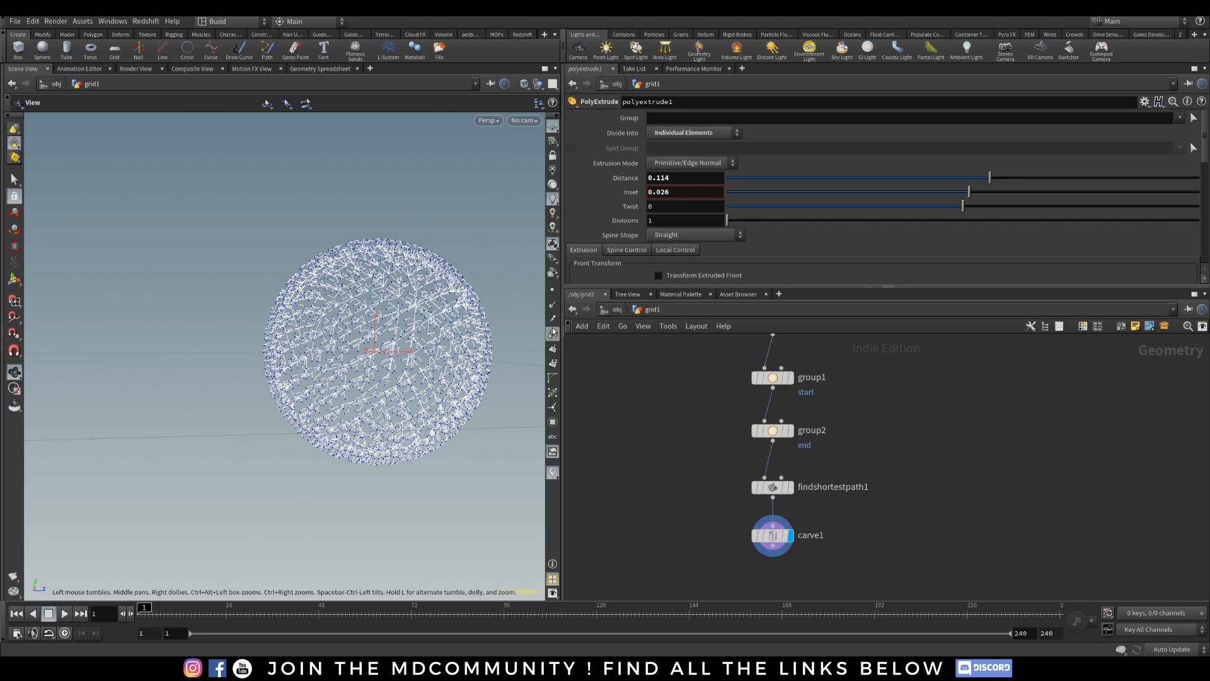
pyautogui.scroll(5, 409, 331)
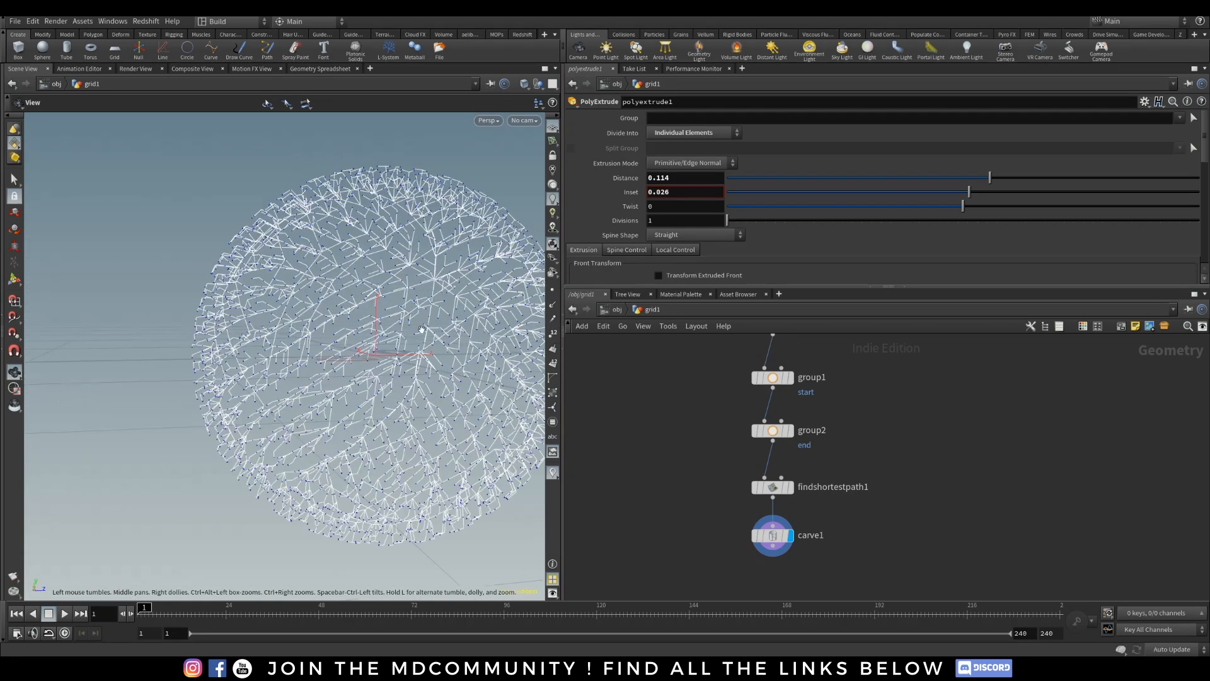
pyautogui.scroll(2, 421, 330)
pyautogui.click(772, 535)
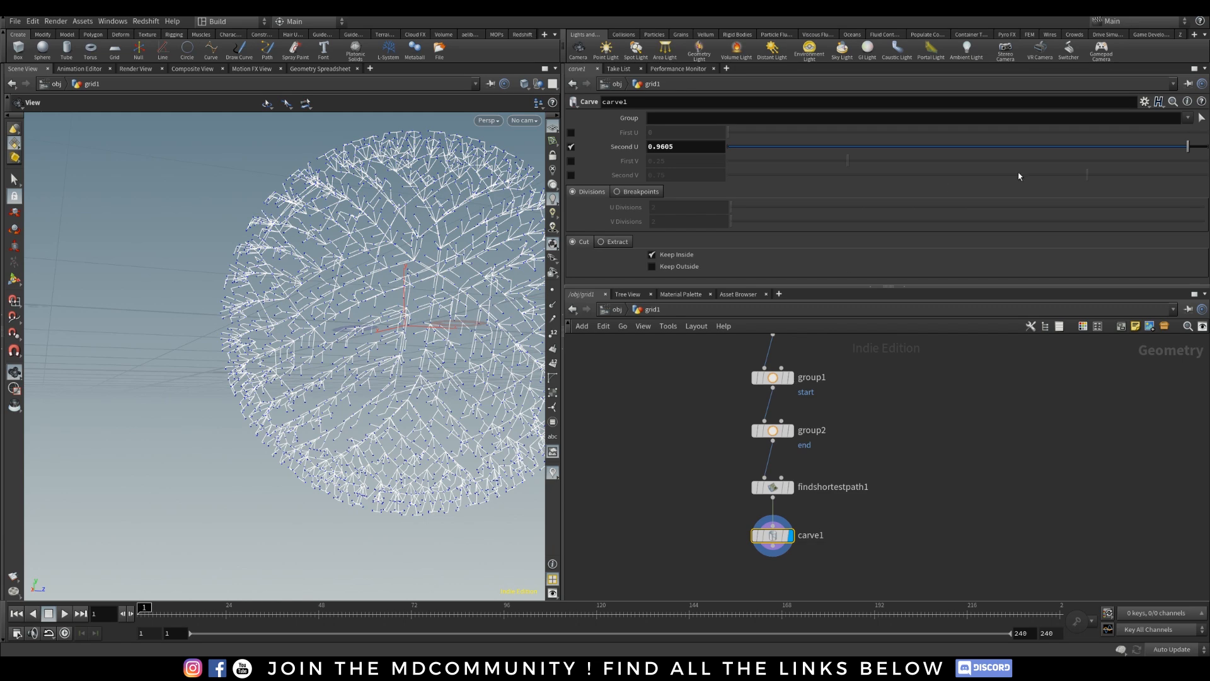
# Lower the Carve node's Second U to 0.8322, and delete the PolyExtrude node below the sphere.
pyautogui.moveTo(1161, 151); pyautogui.dragTo(1126, 167)
pyautogui.moveTo(670, 426); pyautogui.dragTo(670, 397, button='middle')
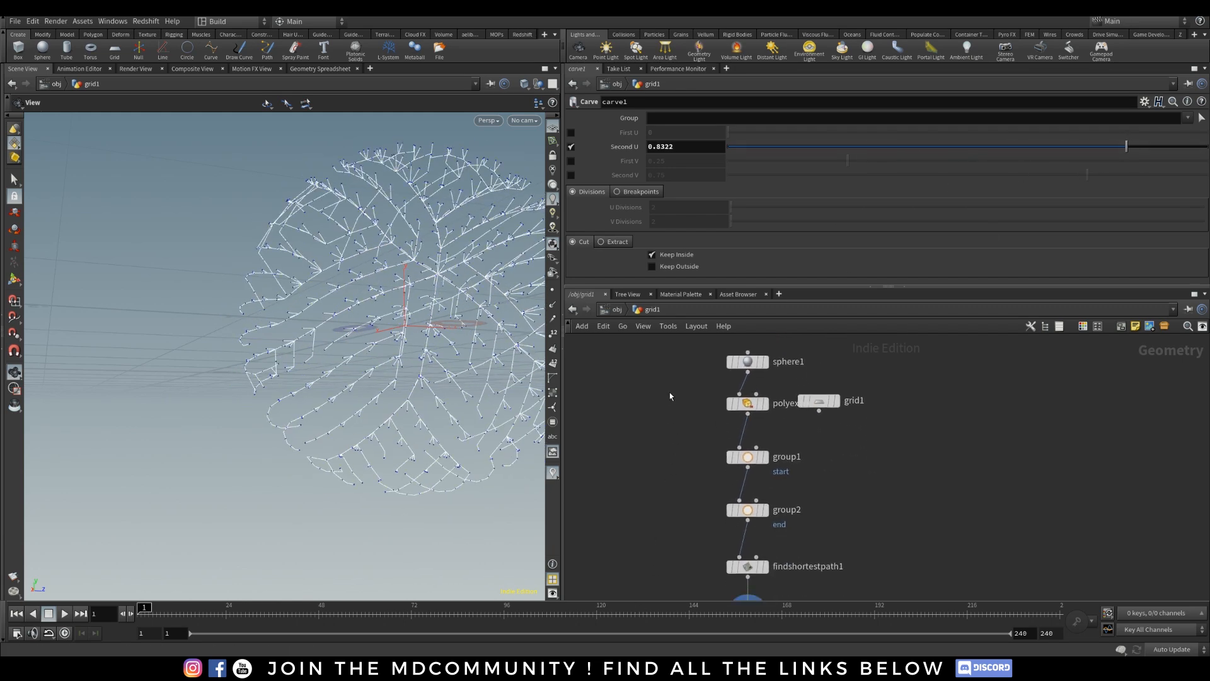
pyautogui.moveTo(750, 402); pyautogui.dragTo(667, 409)
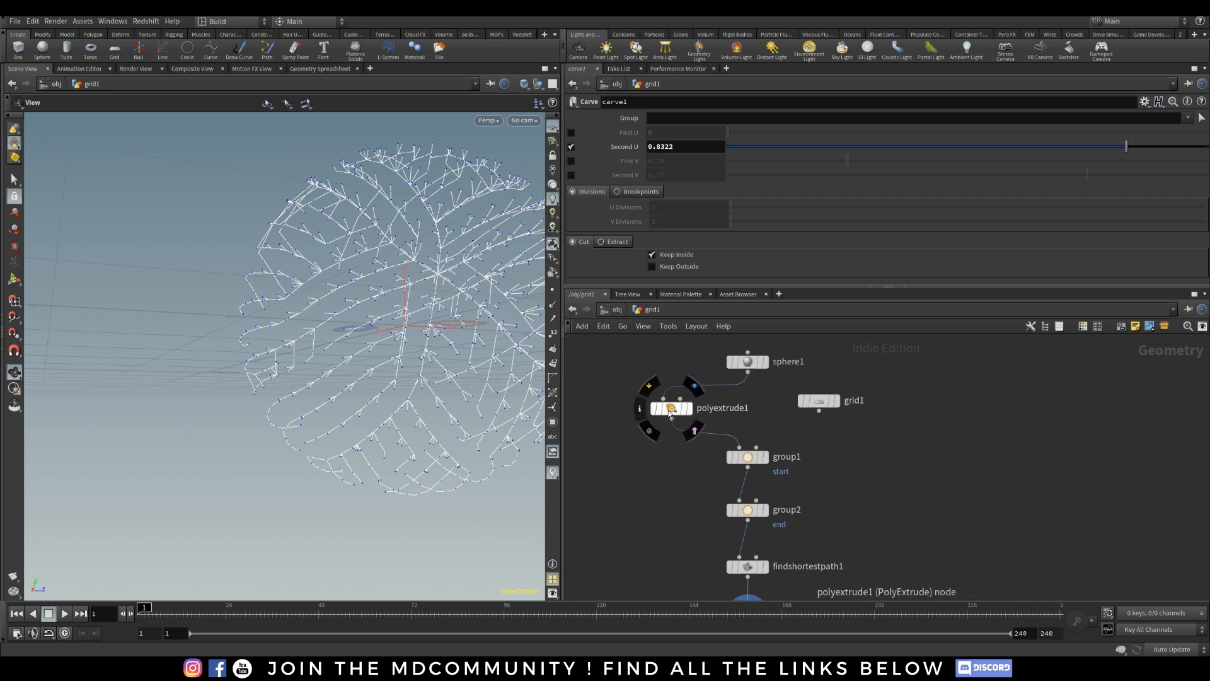
pyautogui.press('Delete')
# Insert a PolyReduce node between the sphere and the start group node.
pyautogui.press('Tab')
pyautogui.write('p')
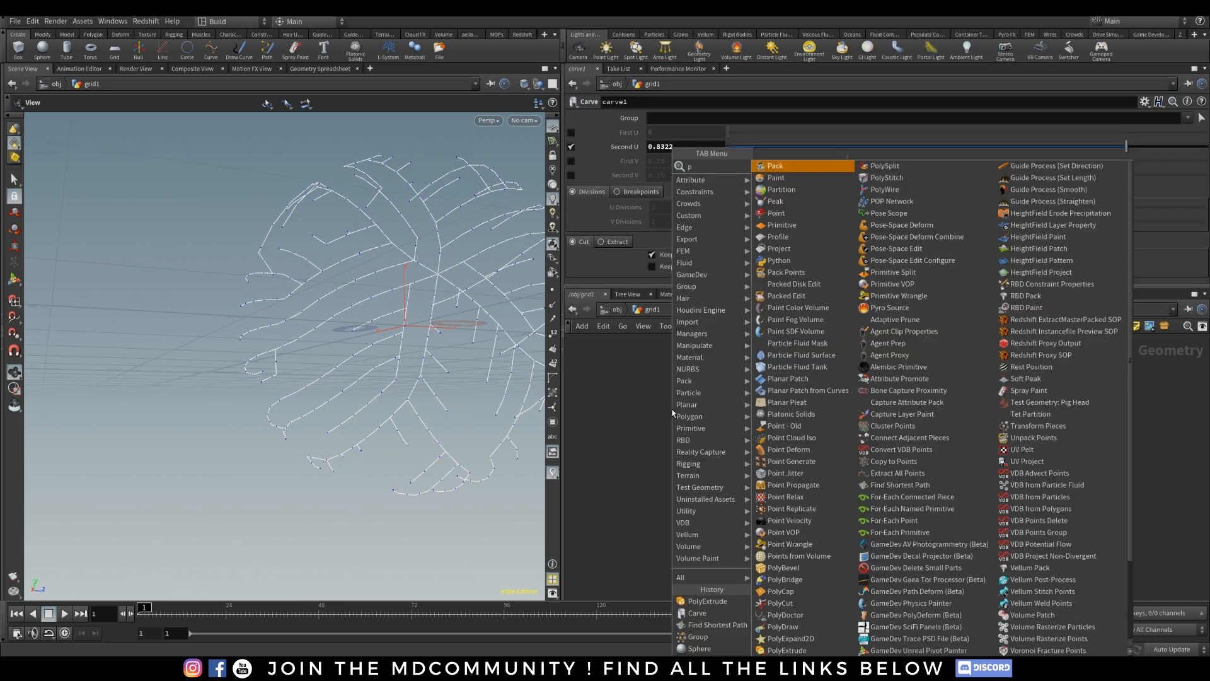
pyautogui.write('olyr')
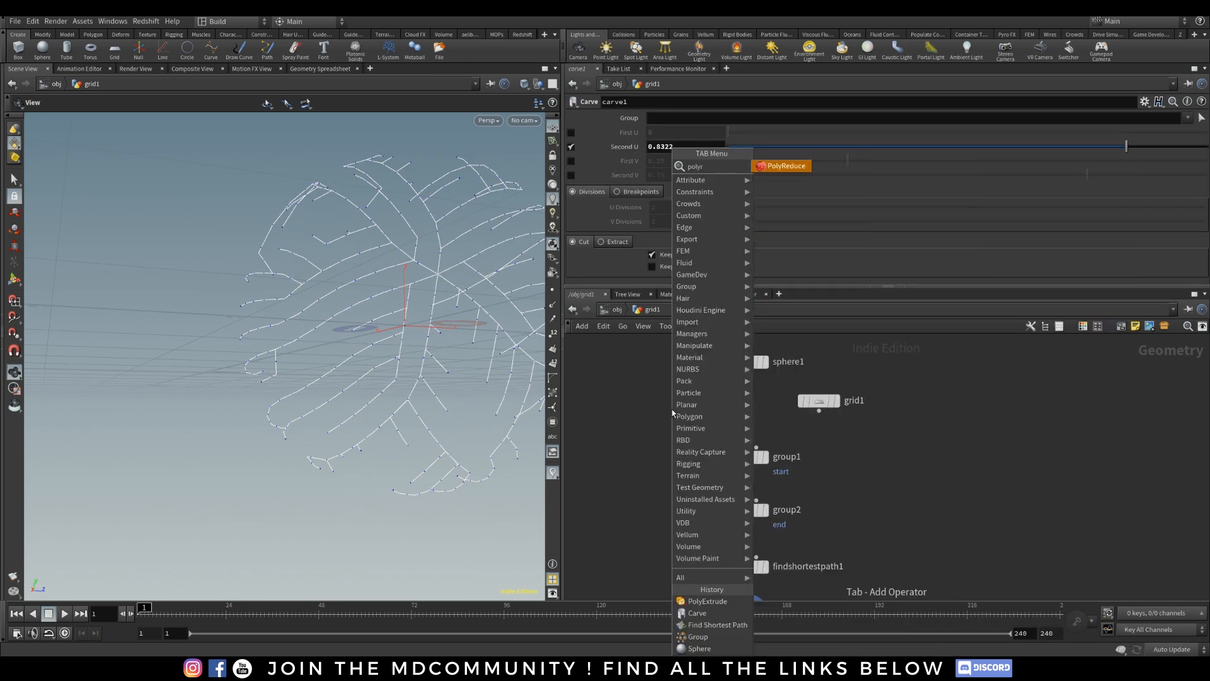
pyautogui.click(785, 166)
pyautogui.click(743, 403)
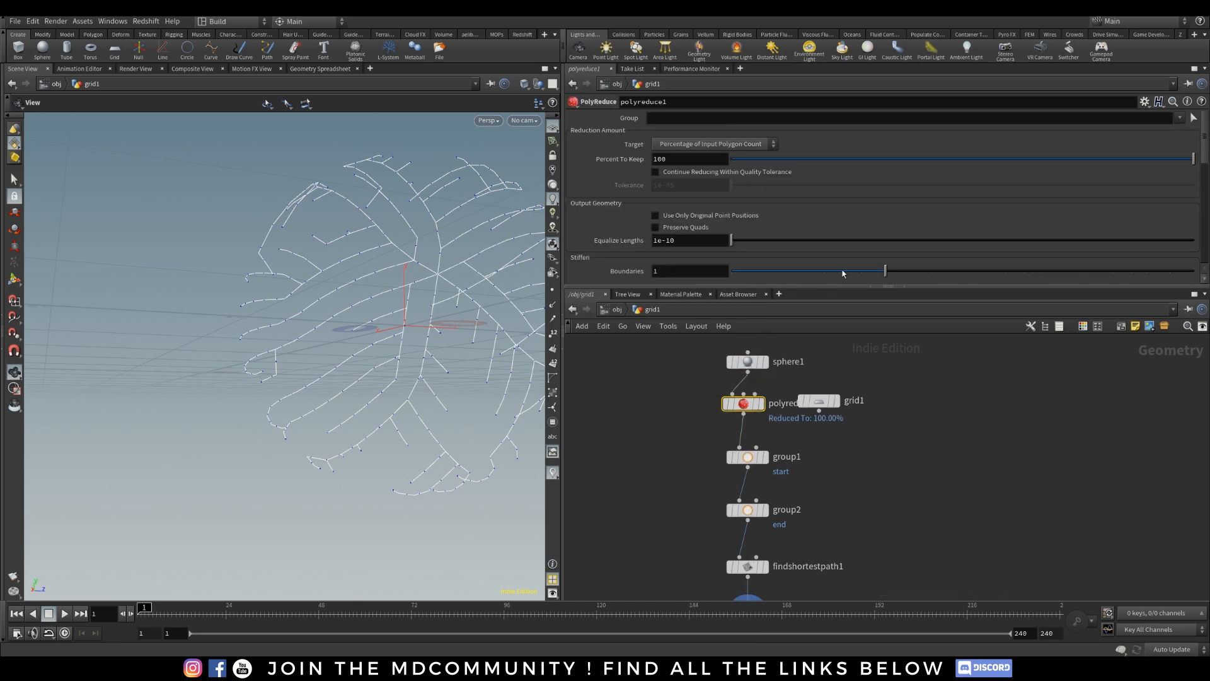
# Display the PolyReduce node and set its Percent To Keep to 74.1.
pyautogui.moveTo(1184, 161); pyautogui.dragTo(1160, 149)
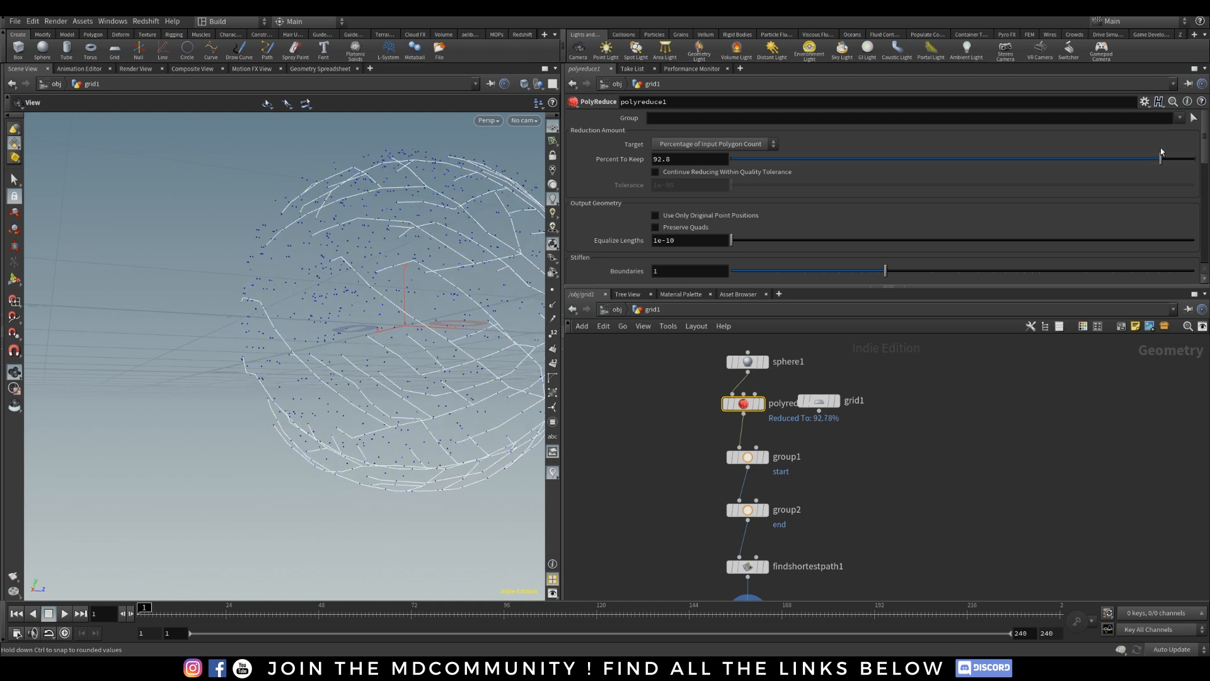
pyautogui.click(764, 382)
pyautogui.moveTo(413, 330); pyautogui.dragTo(482, 299)
pyautogui.moveTo(1123, 159); pyautogui.dragTo(1073, 157)
# Delete the unused grid node, and insert a Divide node between the PolyReduce and start group nodes.
pyautogui.moveTo(820, 404); pyautogui.dragTo(945, 401)
pyautogui.press('Delete')
pyautogui.press('Tab')
pyautogui.write('divide')
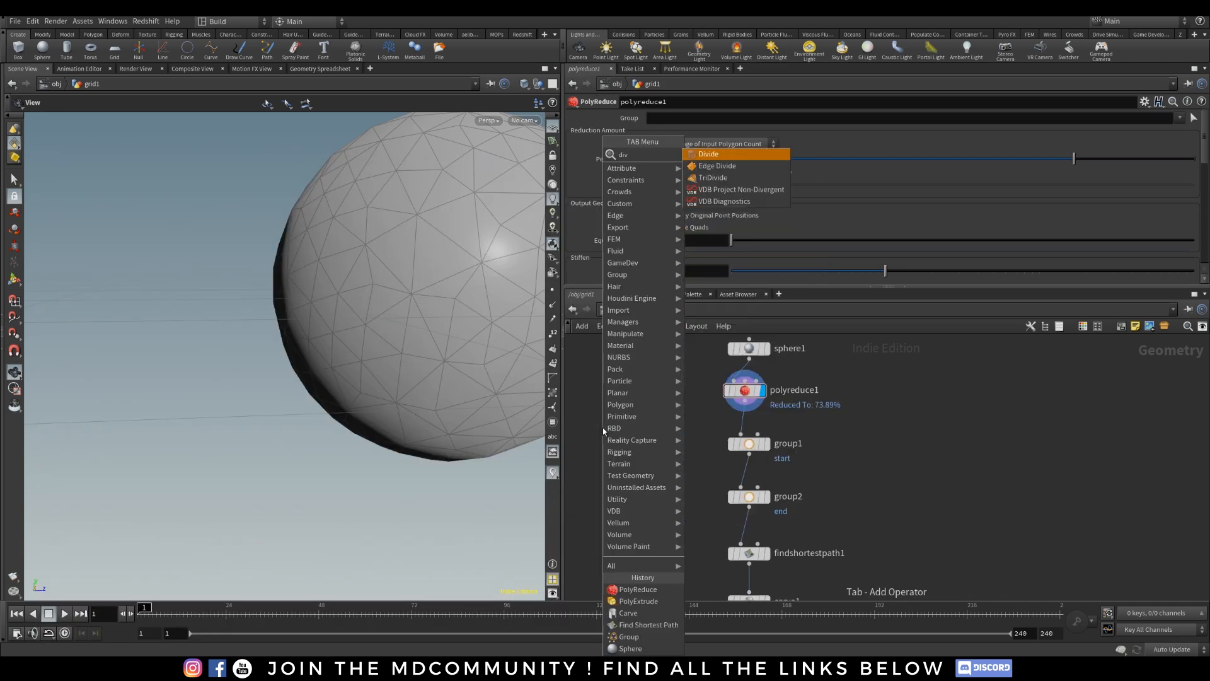
pyautogui.click(704, 165)
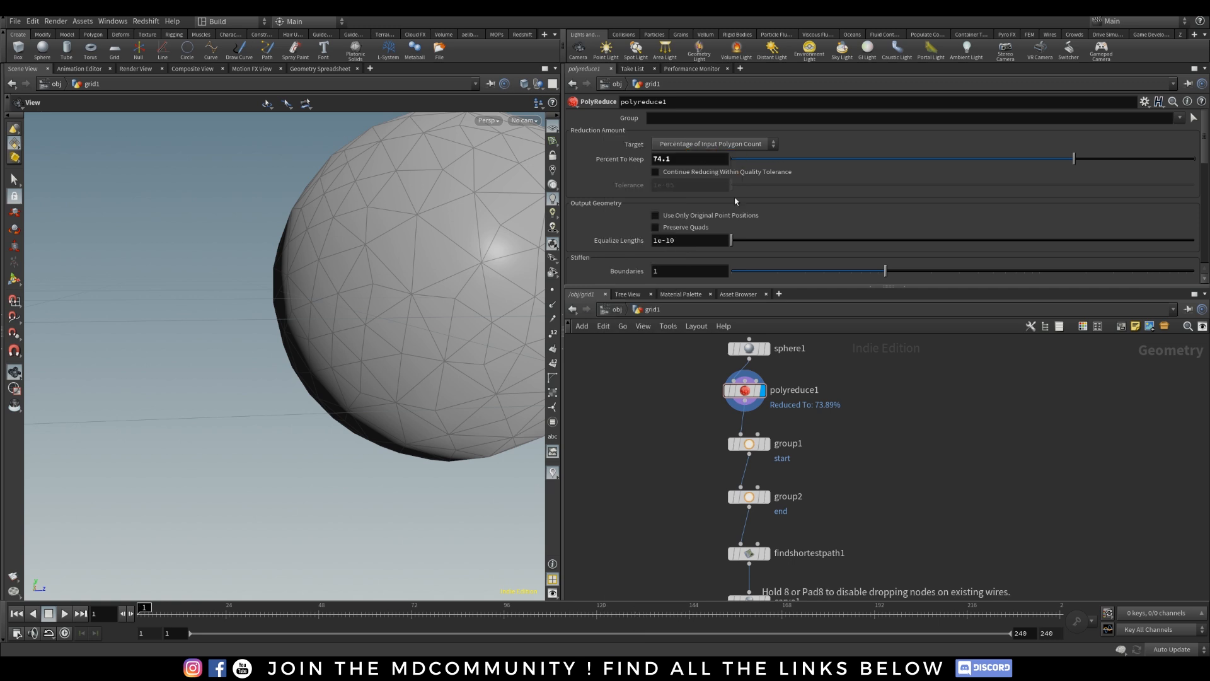
pyautogui.click(743, 422)
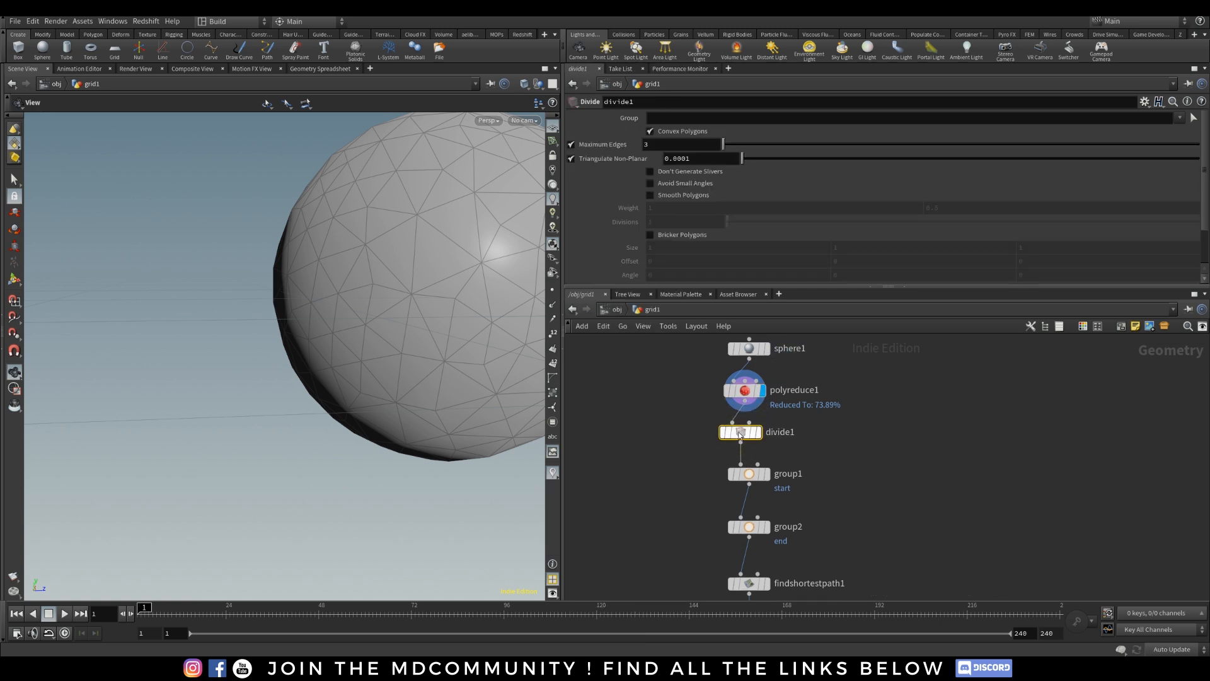
# Enable Compute Dual on the Divide node and display its result on the sphere.
pyautogui.scroll(-3, 1202, 147)
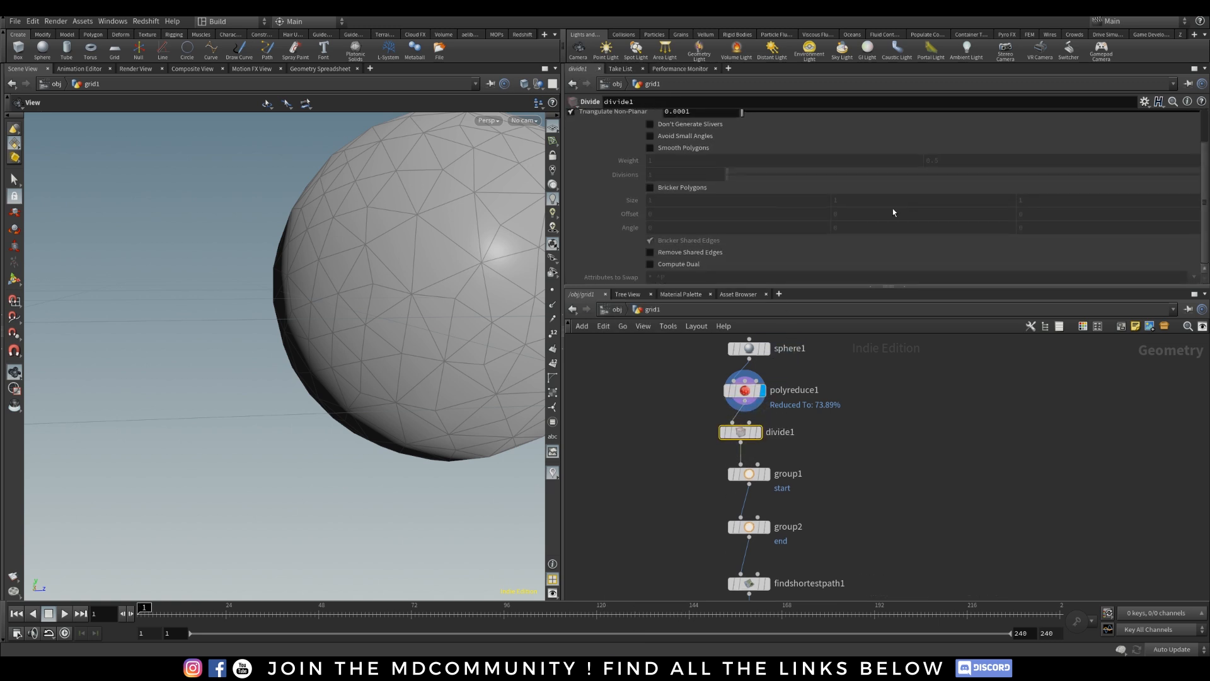
pyautogui.click(650, 264)
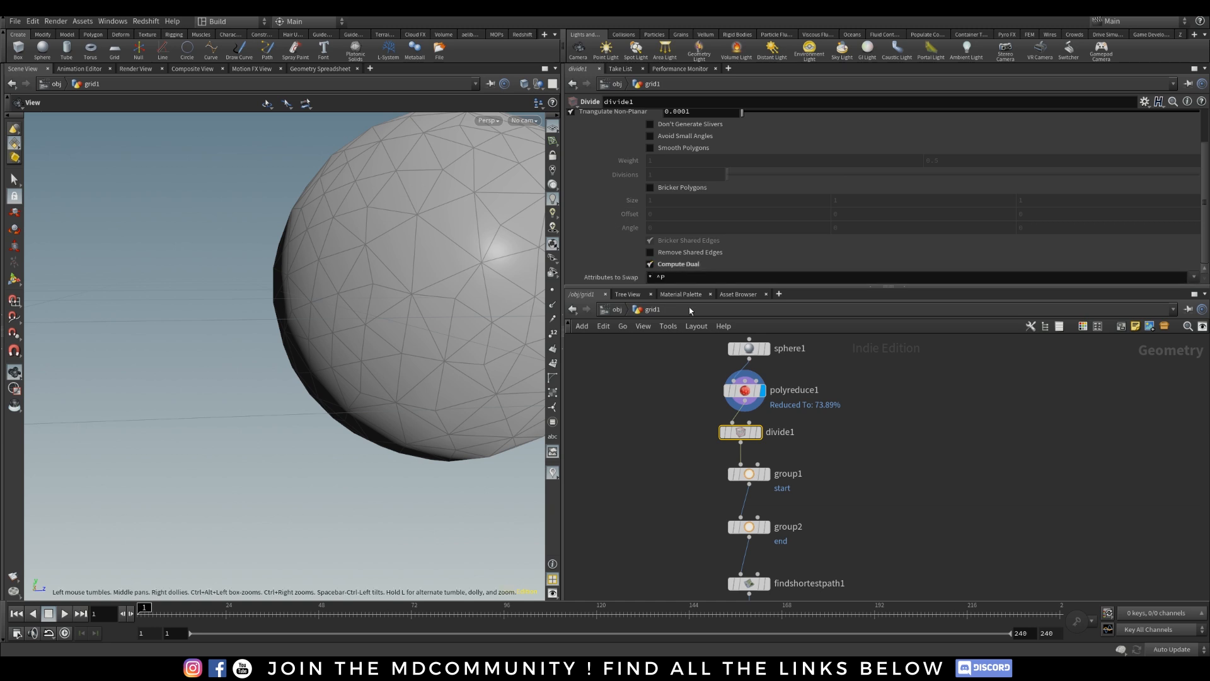
pyautogui.click(758, 432)
pyautogui.moveTo(353, 271); pyautogui.dragTo(396, 280)
# Display the Carve node and set its Second U to 0.7512 to check the paths on the cell-patterned sphere.
pyautogui.moveTo(922, 530); pyautogui.dragTo(926, 414, button='middle')
pyautogui.moveTo(757, 513)
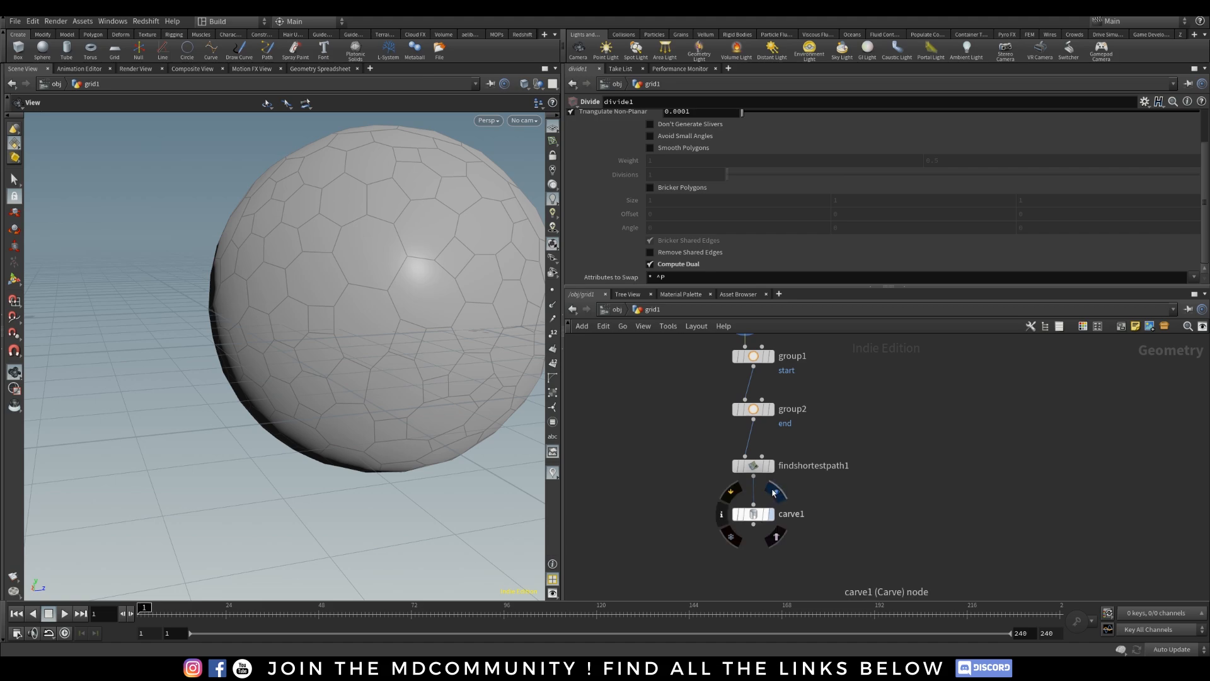
pyautogui.click(772, 492)
pyautogui.moveTo(419, 273); pyautogui.dragTo(264, 529)
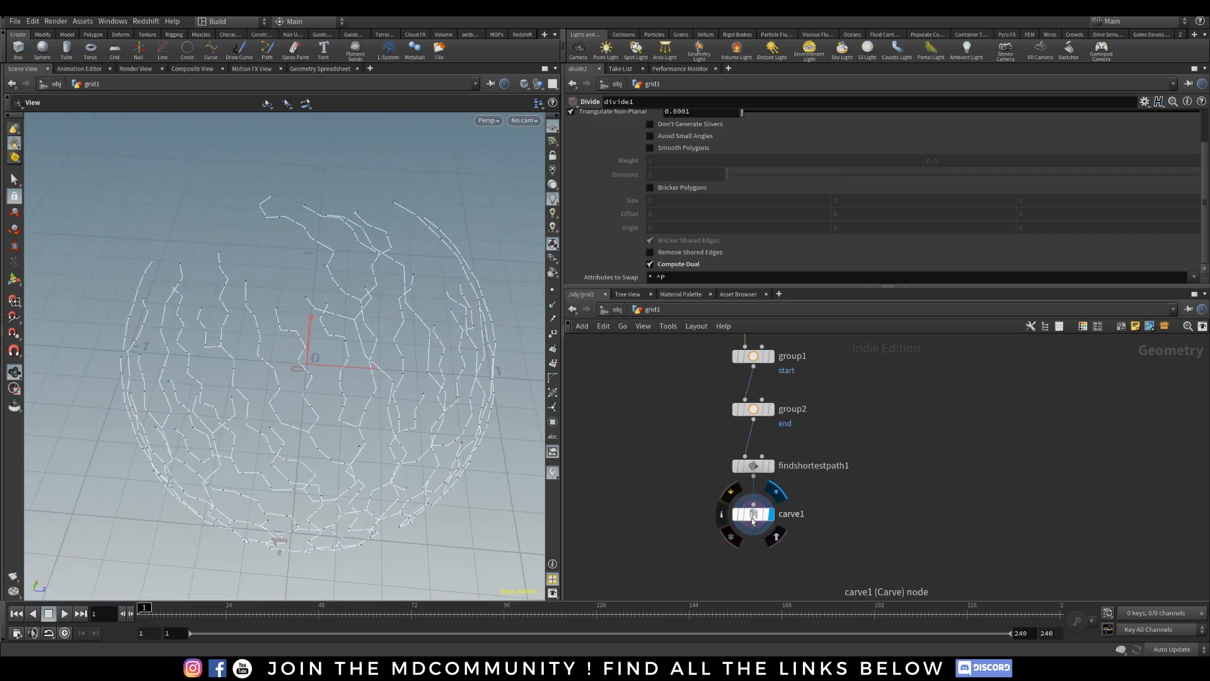
pyautogui.click(753, 514)
pyautogui.moveTo(1122, 155); pyautogui.dragTo(1087, 149)
pyautogui.moveTo(319, 418)
pyautogui.mouseDown()
pyautogui.moveTo(361, 319)
pyautogui.moveTo(331, 295)
pyautogui.moveTo(349, 297)
pyautogui.moveTo(365, 353)
pyautogui.moveTo(308, 411)
pyautogui.mouseUp()
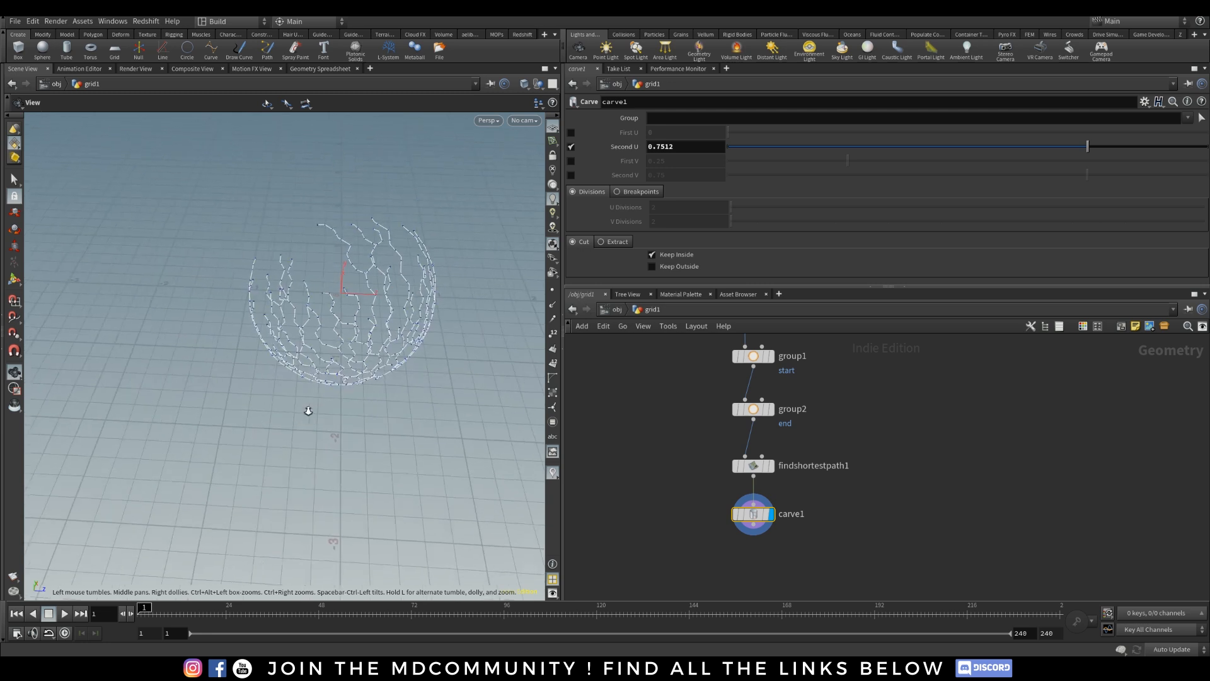
# Move the group and path nodes down, and shift PolyReduce and Divide down to make room below the sphere.
pyautogui.scroll(-2, 893, 453)
pyautogui.moveTo(891, 436); pyautogui.dragTo(849, 464, button='middle')
pyautogui.moveTo(692, 427); pyautogui.dragTo(848, 570)
pyautogui.moveTo(739, 427); pyautogui.dragTo(732, 496)
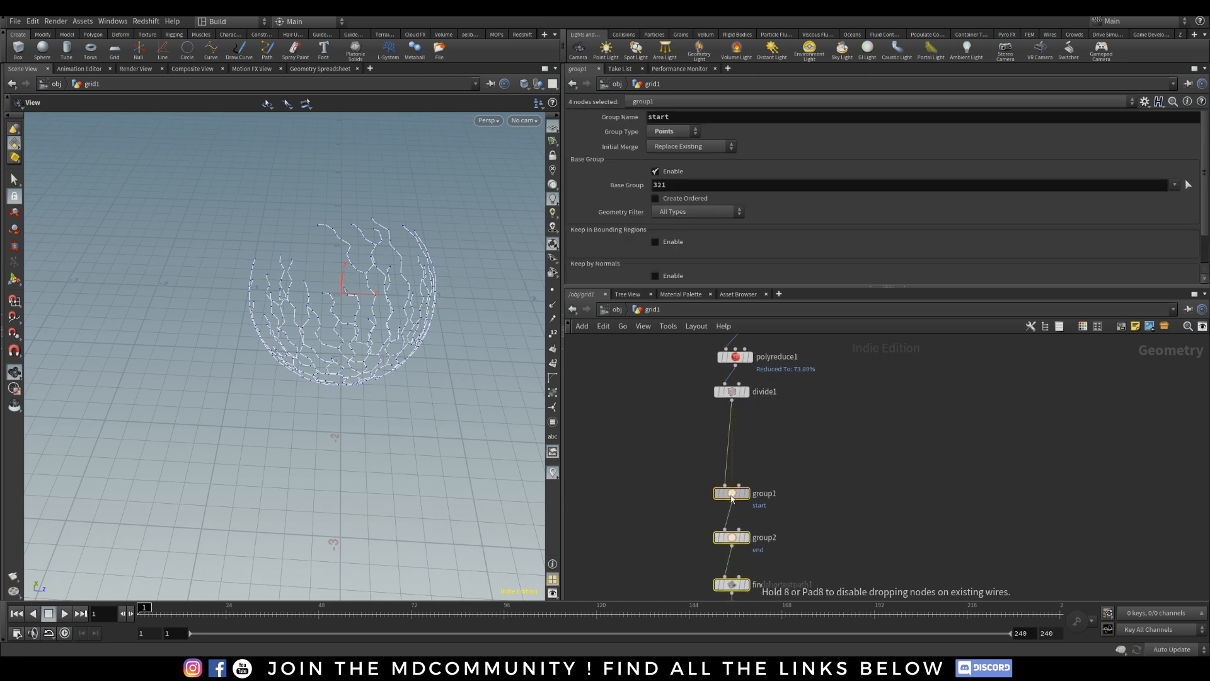
pyautogui.moveTo(830, 410); pyautogui.dragTo(832, 481, button='middle')
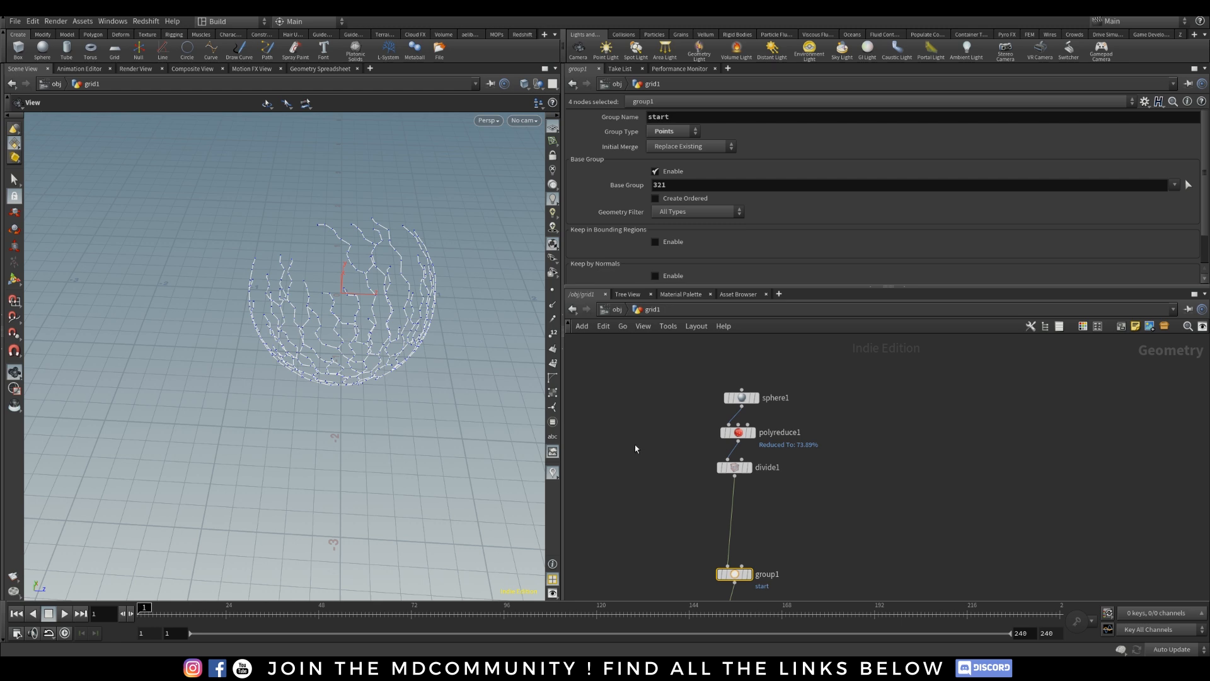
pyautogui.moveTo(682, 432); pyautogui.dragTo(799, 509)
pyautogui.moveTo(735, 436); pyautogui.dragTo(727, 488)
# Insert a Point VOP node between the sphere and the PolyReduce node, and display it.
pyautogui.click(651, 415)
pyautogui.press('Tab')
pyautogui.write('point vop')
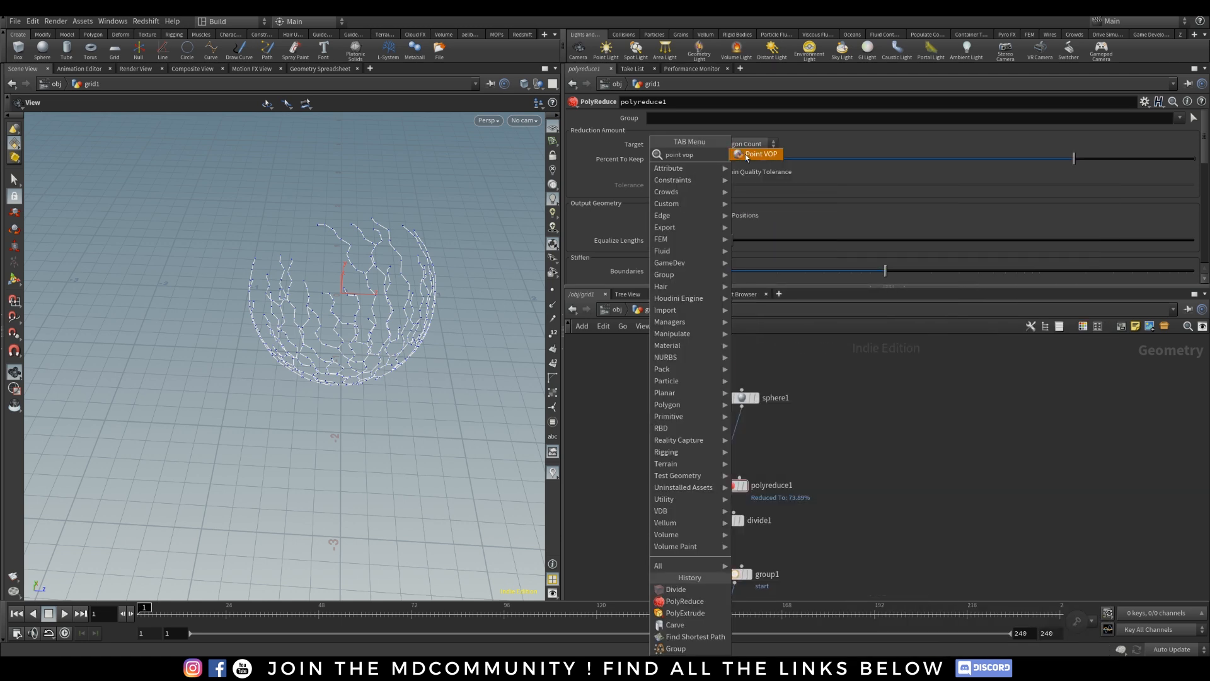
pyautogui.click(747, 155)
pyautogui.click(739, 427)
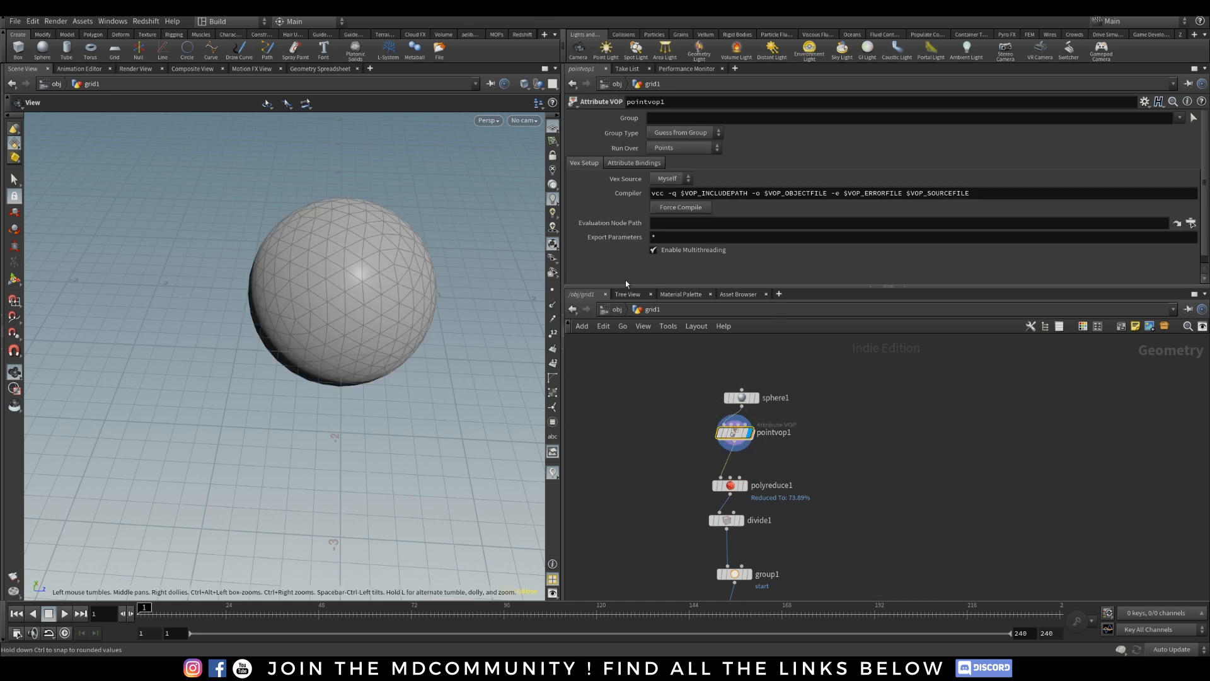
# Set the sphere's Frequency to 12.
pyautogui.click(743, 396)
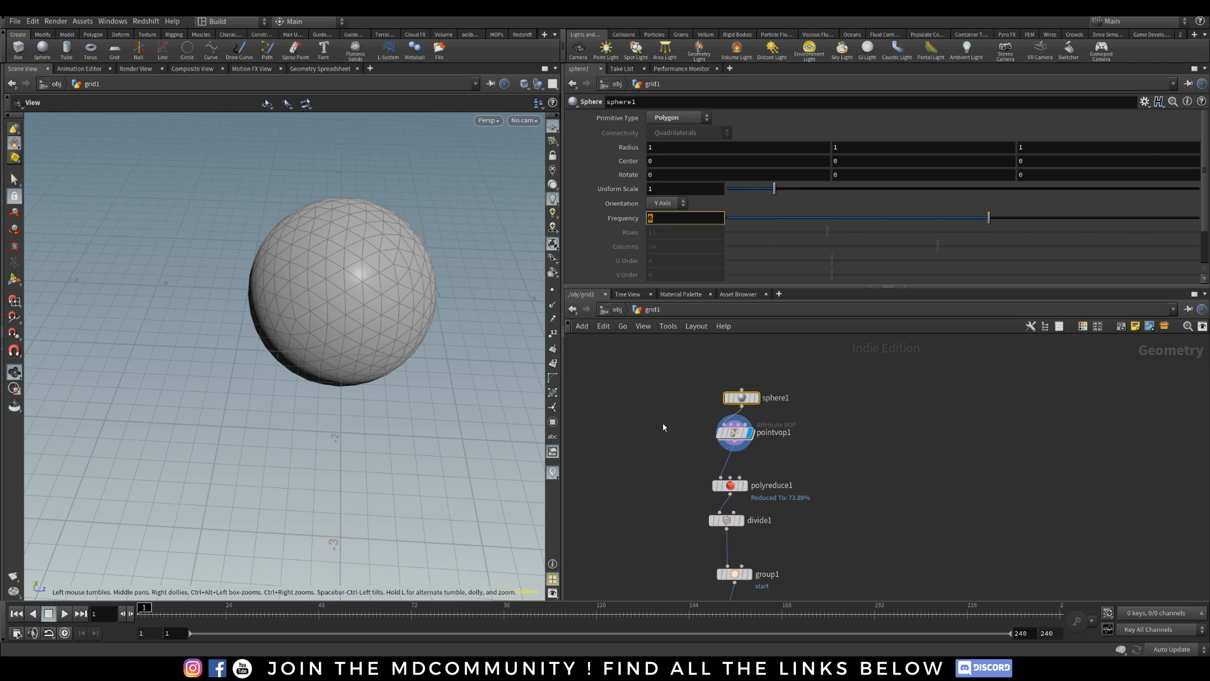
pyautogui.write('12')
pyautogui.press('Return')
pyautogui.scroll(3, 405, 208)
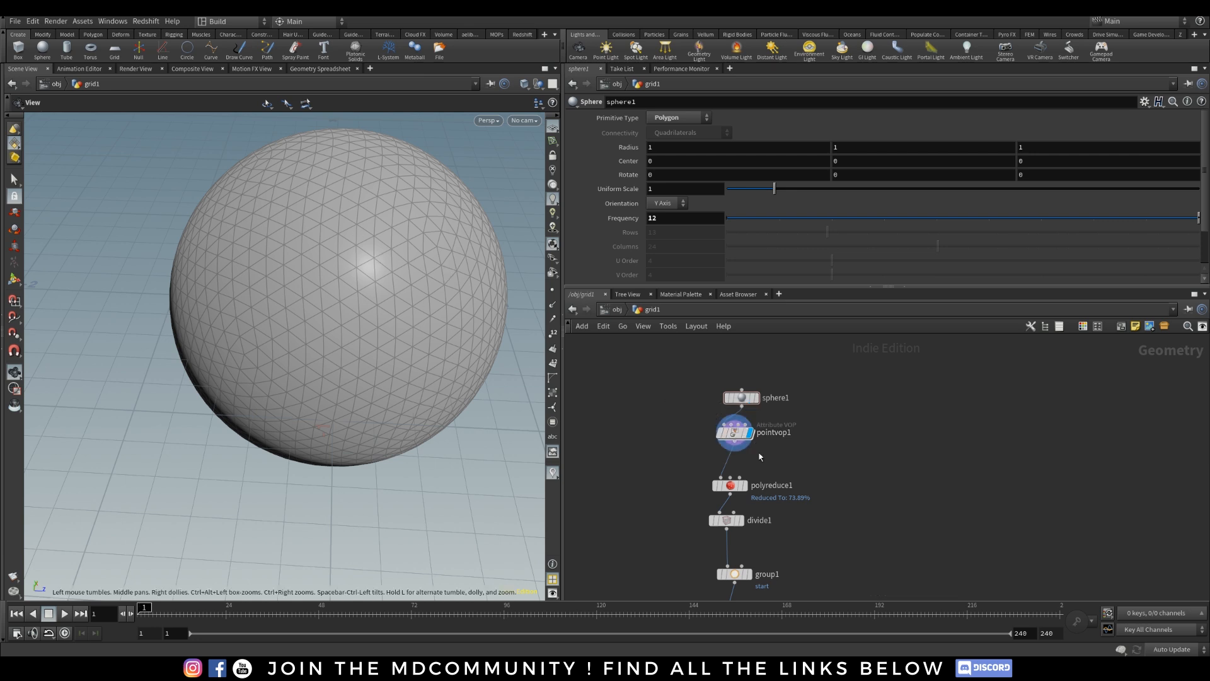
# Add an unconnected Attribute Wrangle node beside the Point VOP and bring up its VEXpression field.
pyautogui.moveTo(742, 439)
pyautogui.press('Tab')
pyautogui.write('attribute w')
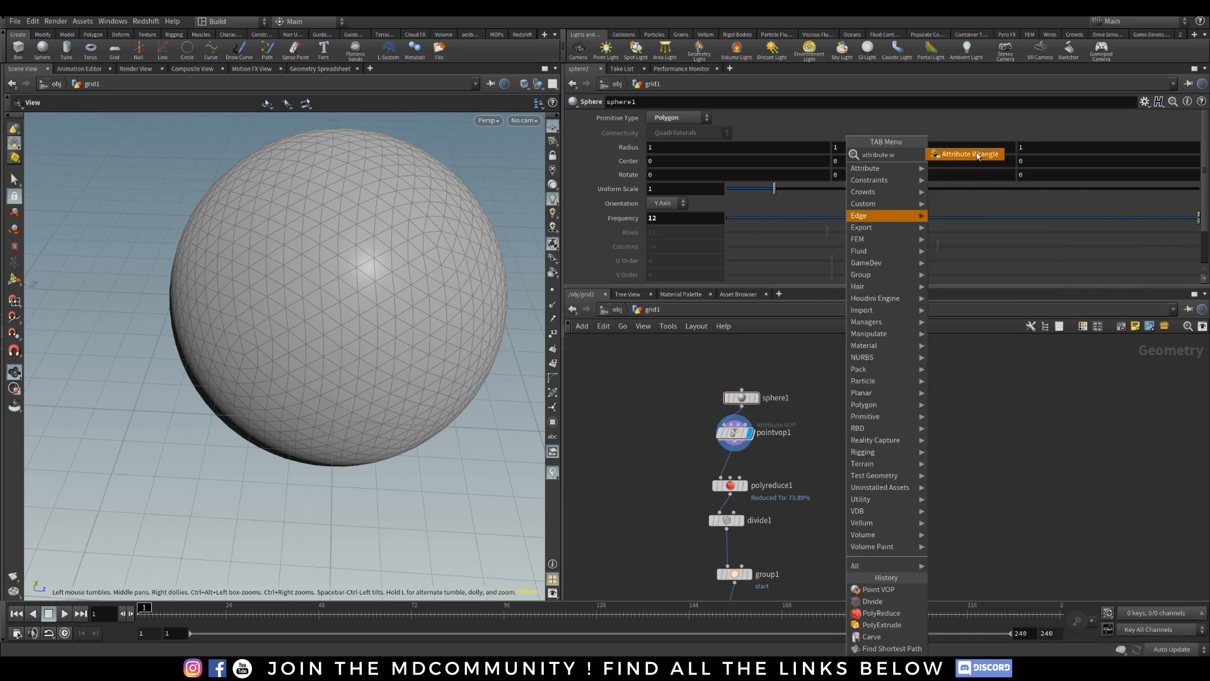
pyautogui.click(964, 154)
pyautogui.click(838, 432)
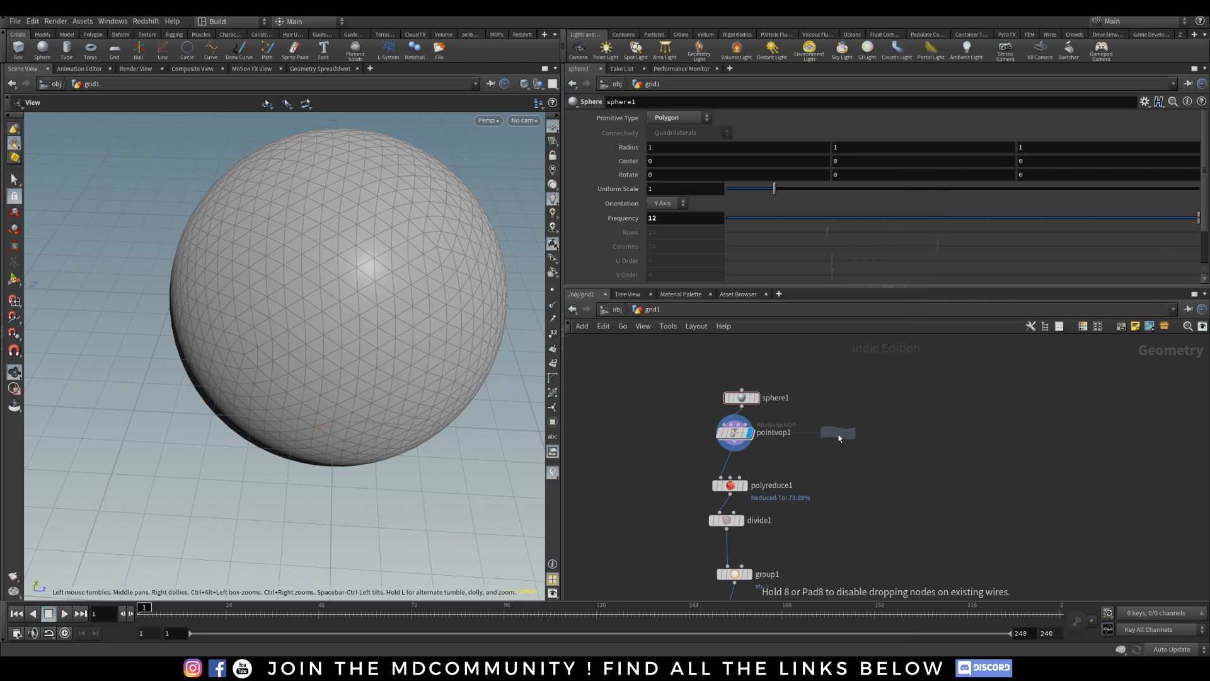
pyautogui.click(670, 212)
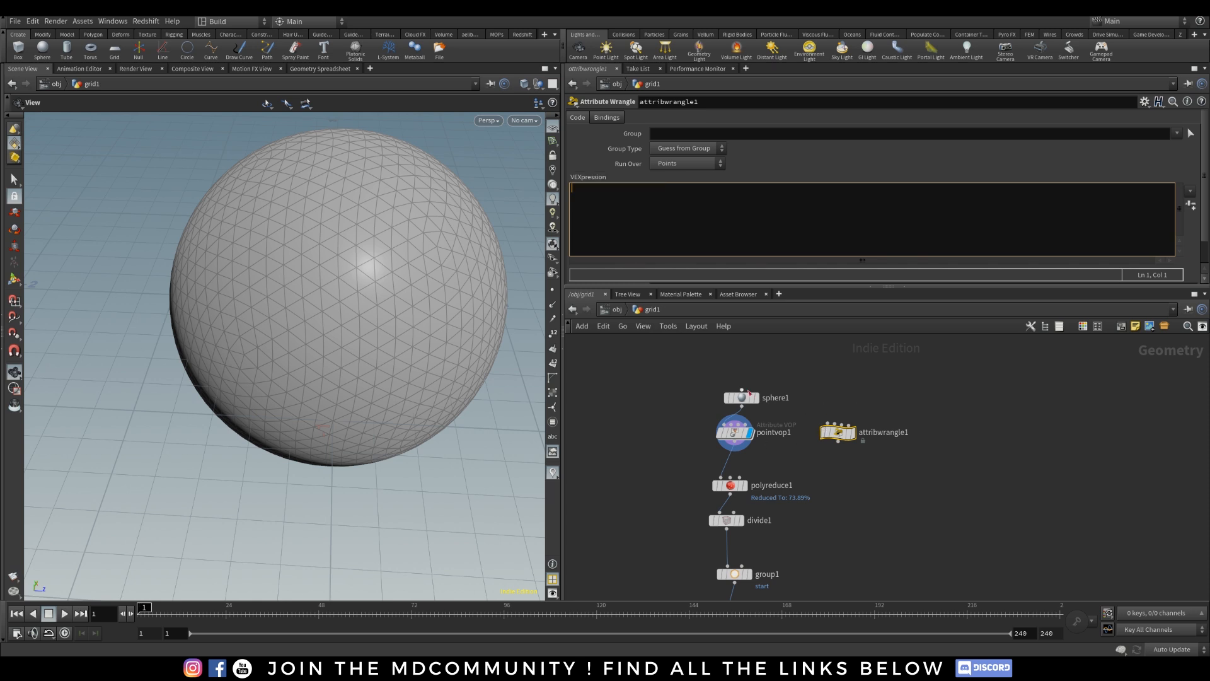
pyautogui.moveTo(914, 470); pyautogui.dragTo(669, 415)
pyautogui.moveTo(736, 434)
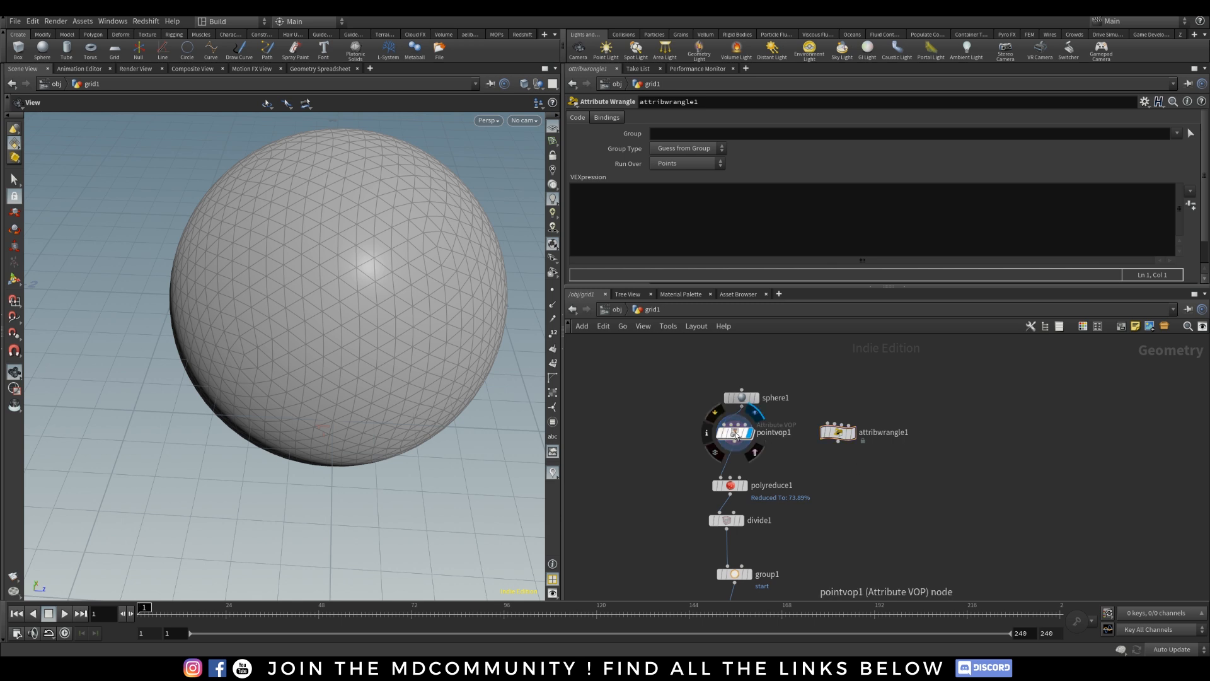
pyautogui.moveTo(843, 421); pyautogui.dragTo(857, 433)
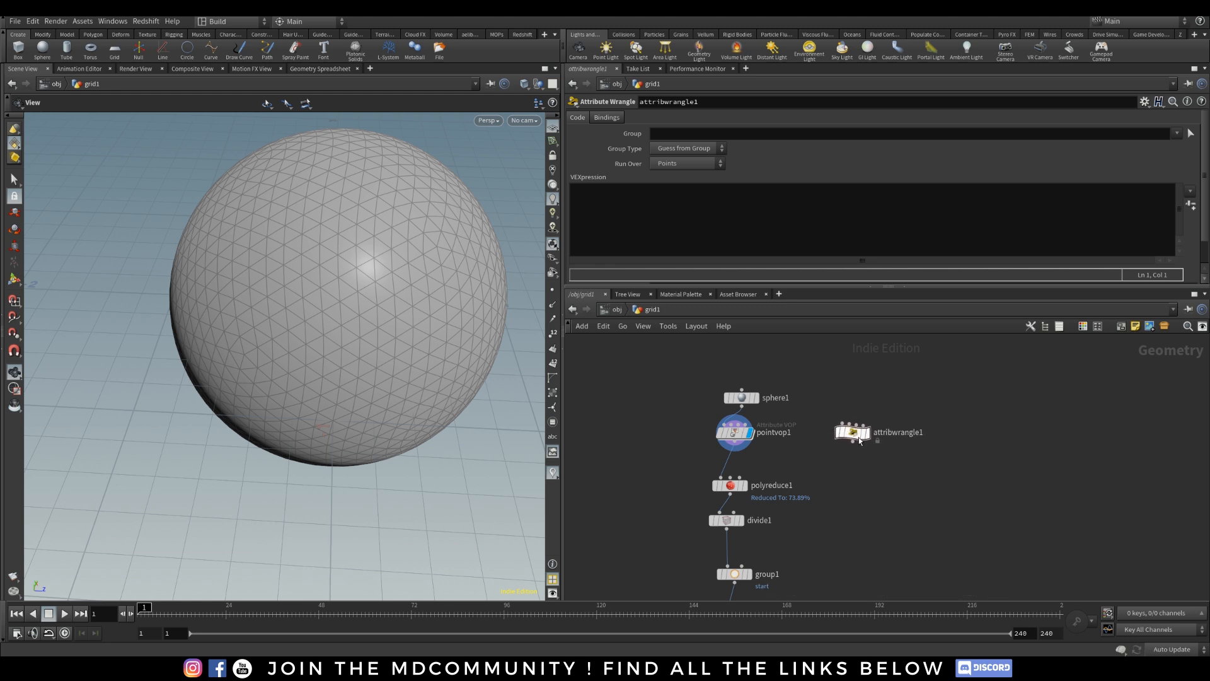
pyautogui.click(637, 205)
pyautogui.moveTo(715, 441)
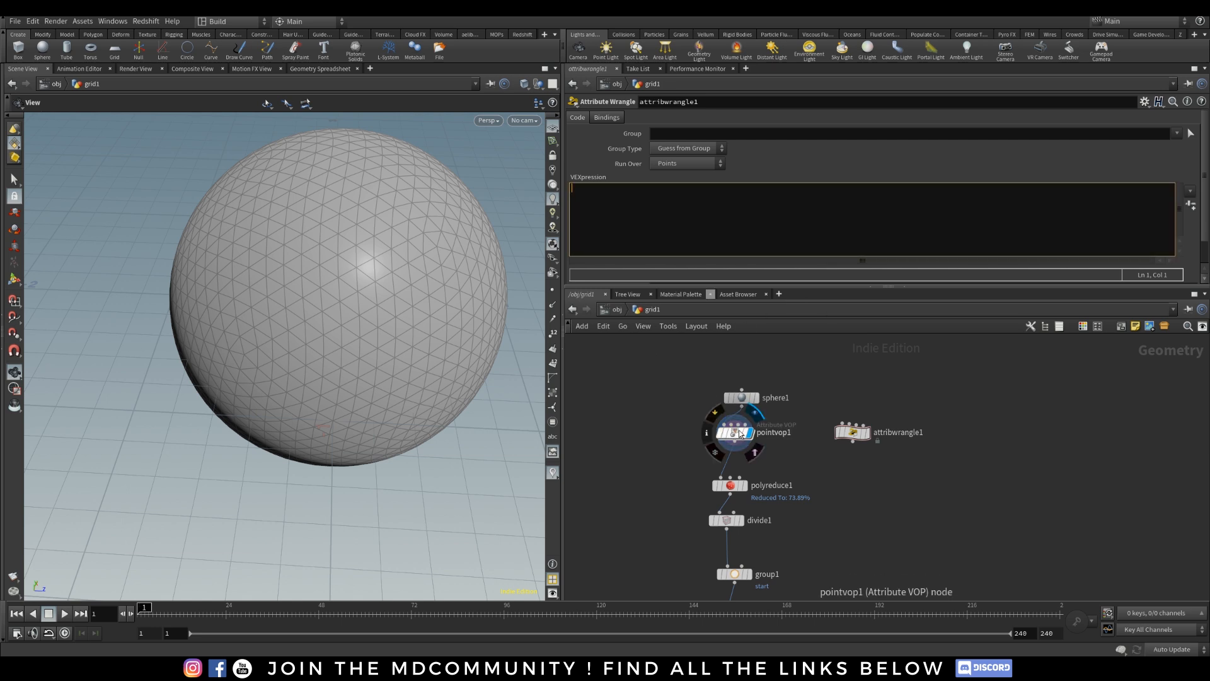
pyautogui.moveTo(733, 439); pyautogui.dragTo(935, 424)
pyautogui.moveTo(912, 464); pyautogui.dragTo(795, 408)
pyautogui.moveTo(697, 435); pyautogui.dragTo(734, 441)
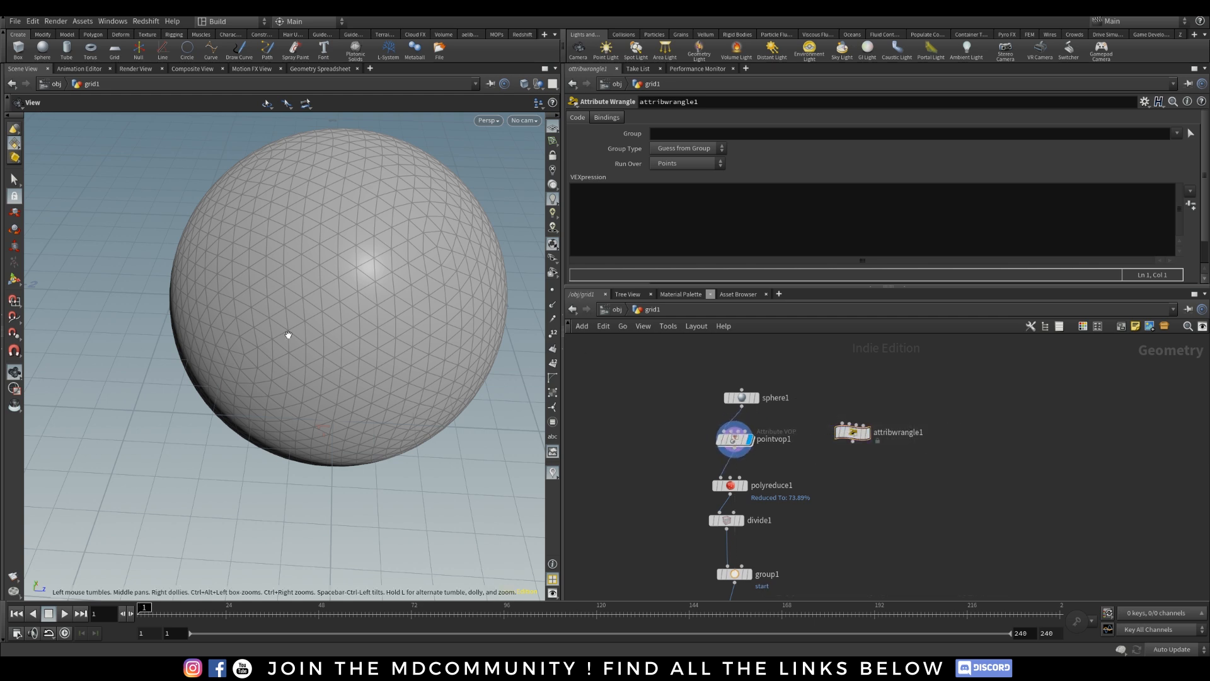
# Enter the Point VOP network and add a Turbulent Noise node between the global parameters and the output.
pyautogui.moveTo(743, 439)
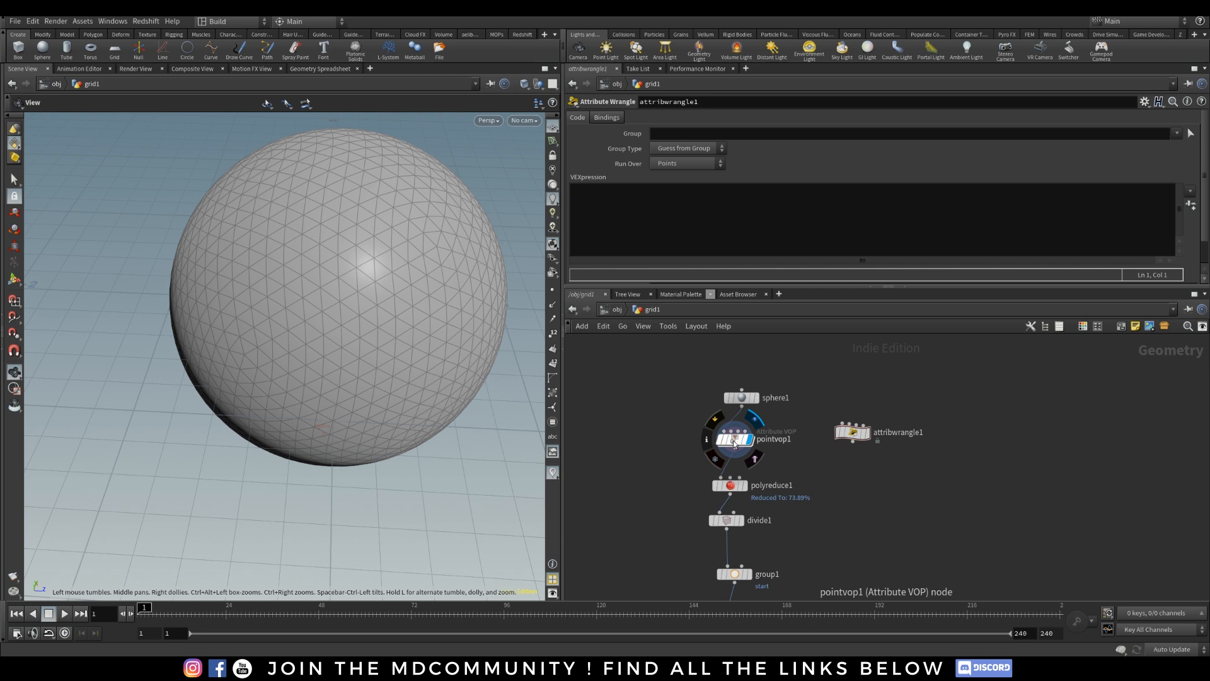
pyautogui.doubleClick(734, 443)
pyautogui.moveTo(799, 435); pyautogui.dragTo(690, 372)
pyautogui.scroll(2, 735, 391)
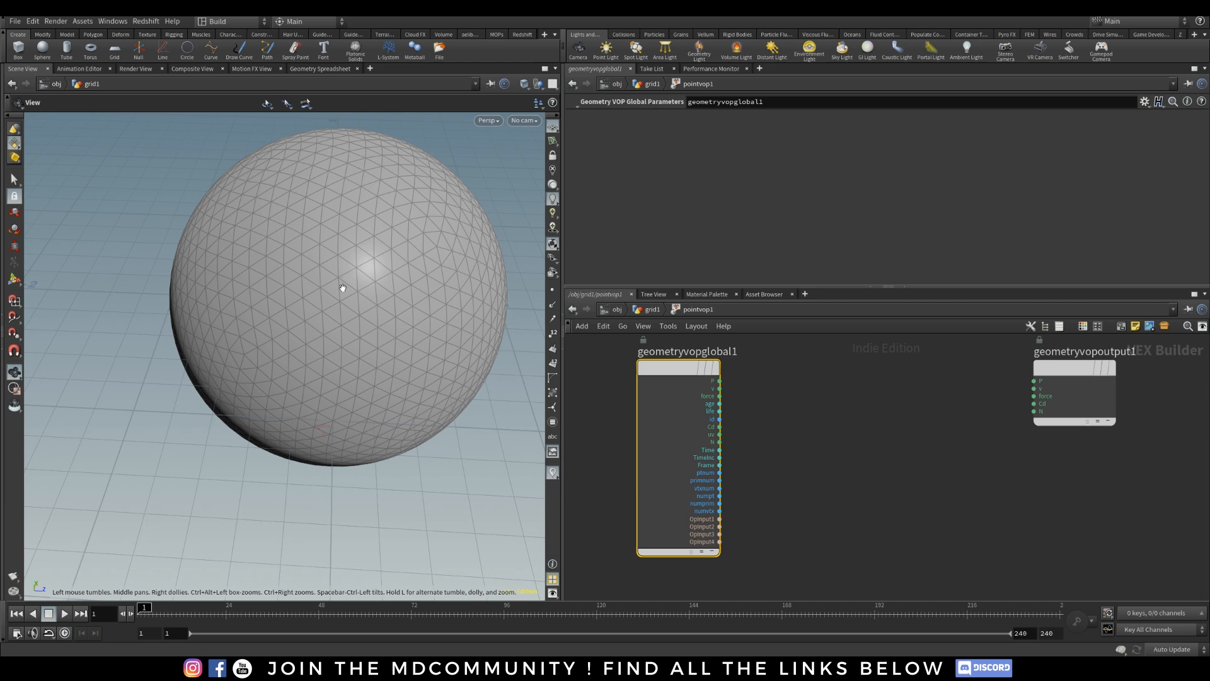
pyautogui.press('Tab')
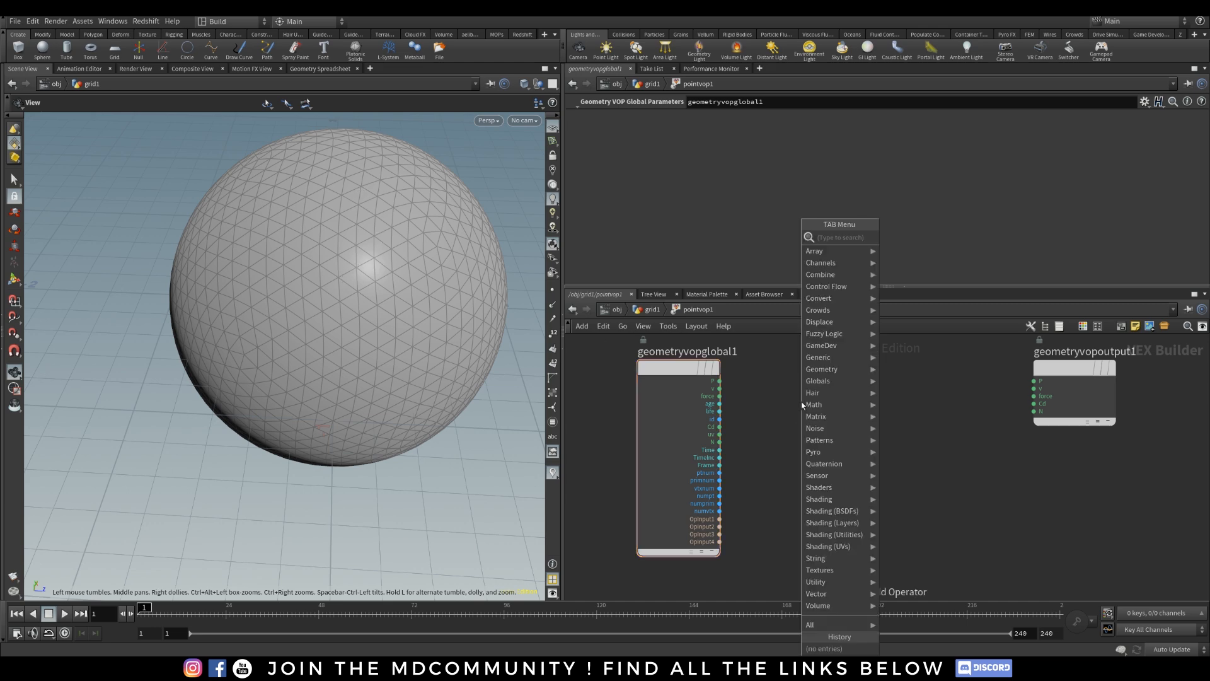
pyautogui.write('turb')
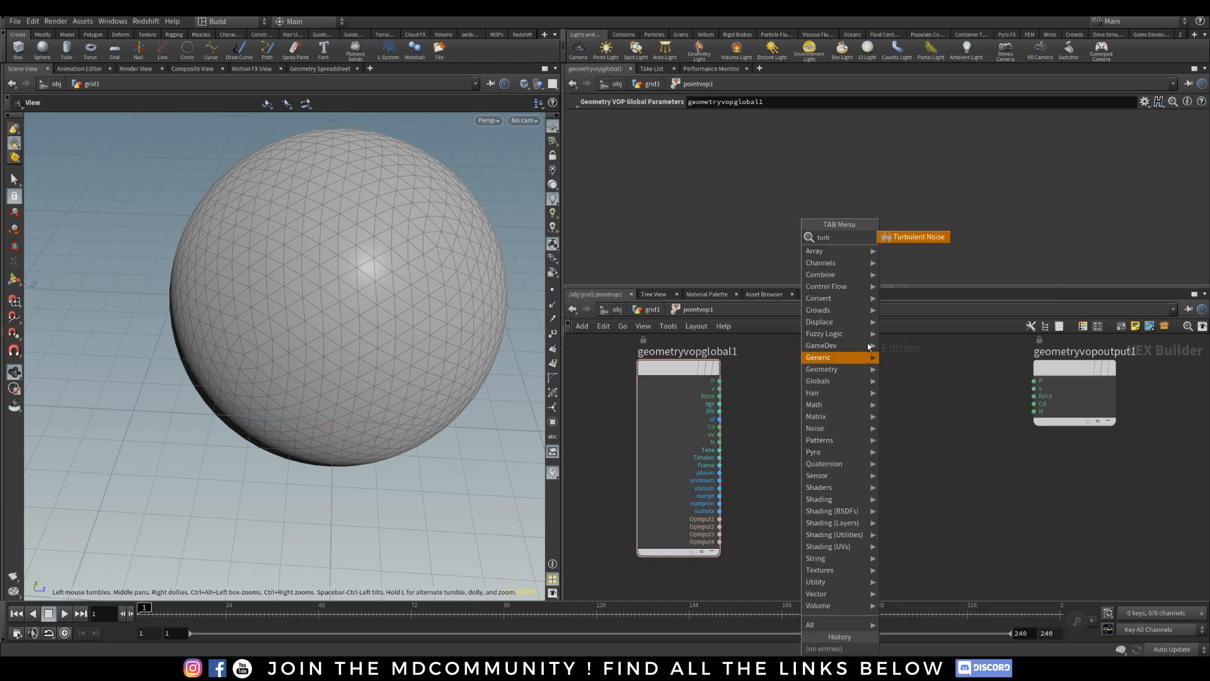
pyautogui.click(919, 236)
pyautogui.click(852, 390)
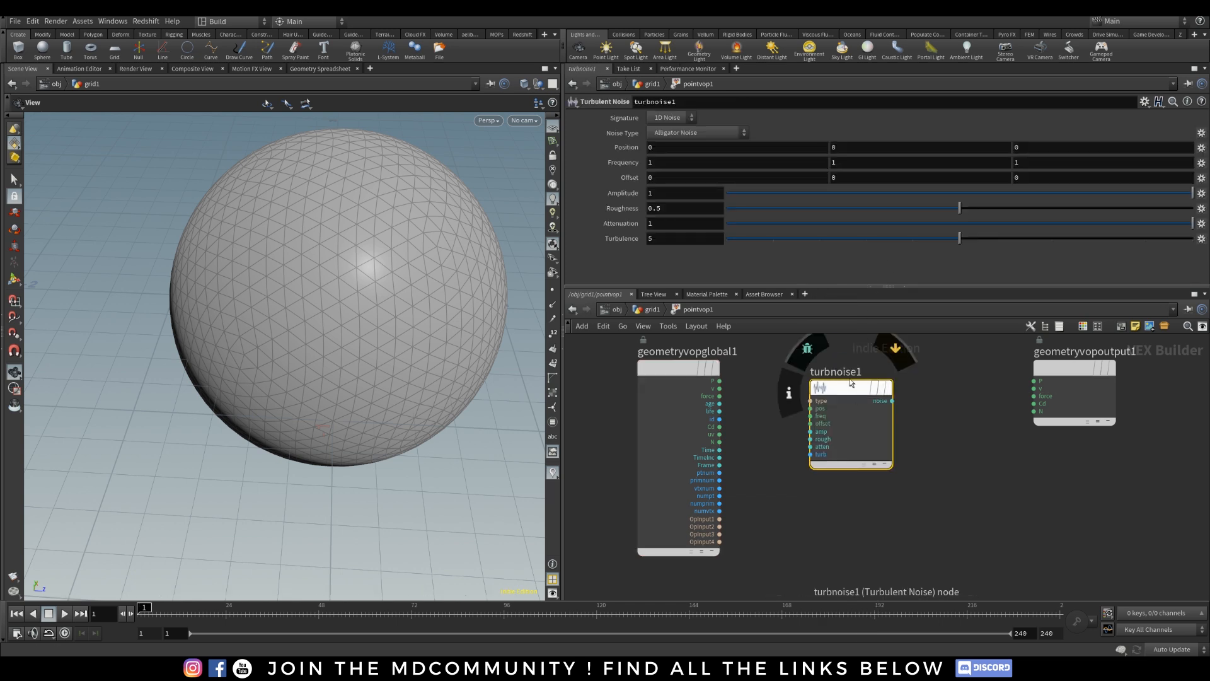
# Wire the global P into the Turbulent Noise position, keep the 1D Noise signature, and wire the noise output to the output node's Cd.
pyautogui.click(719, 381)
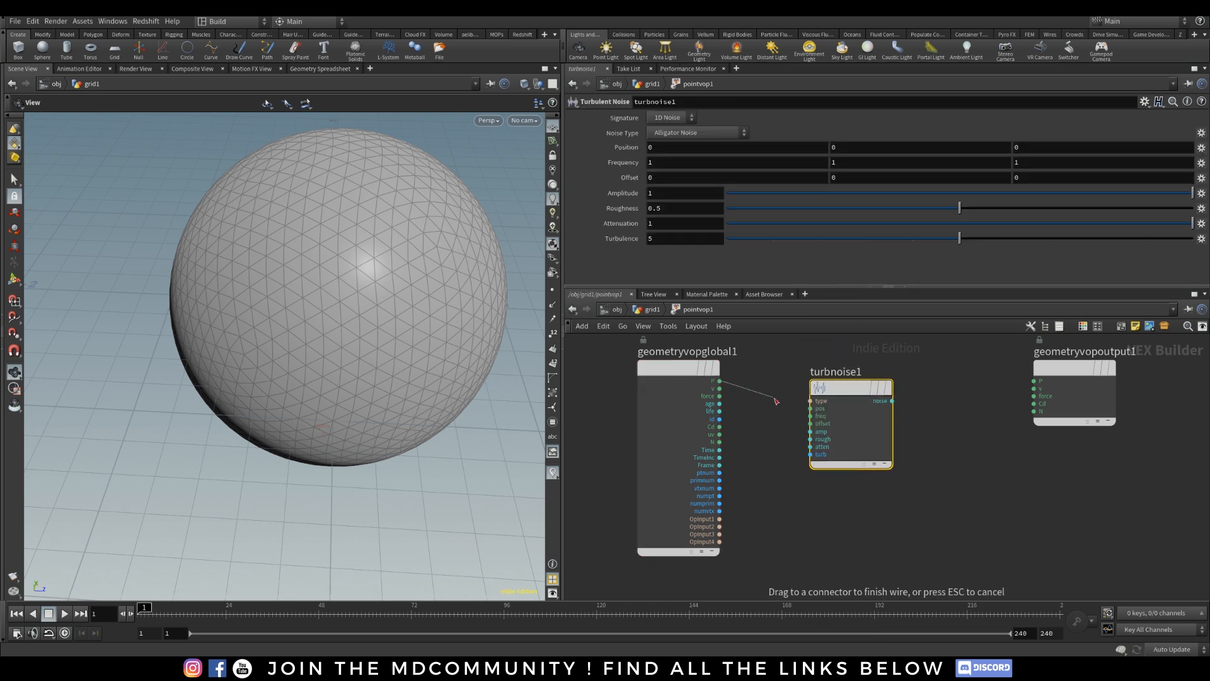
pyautogui.click(810, 409)
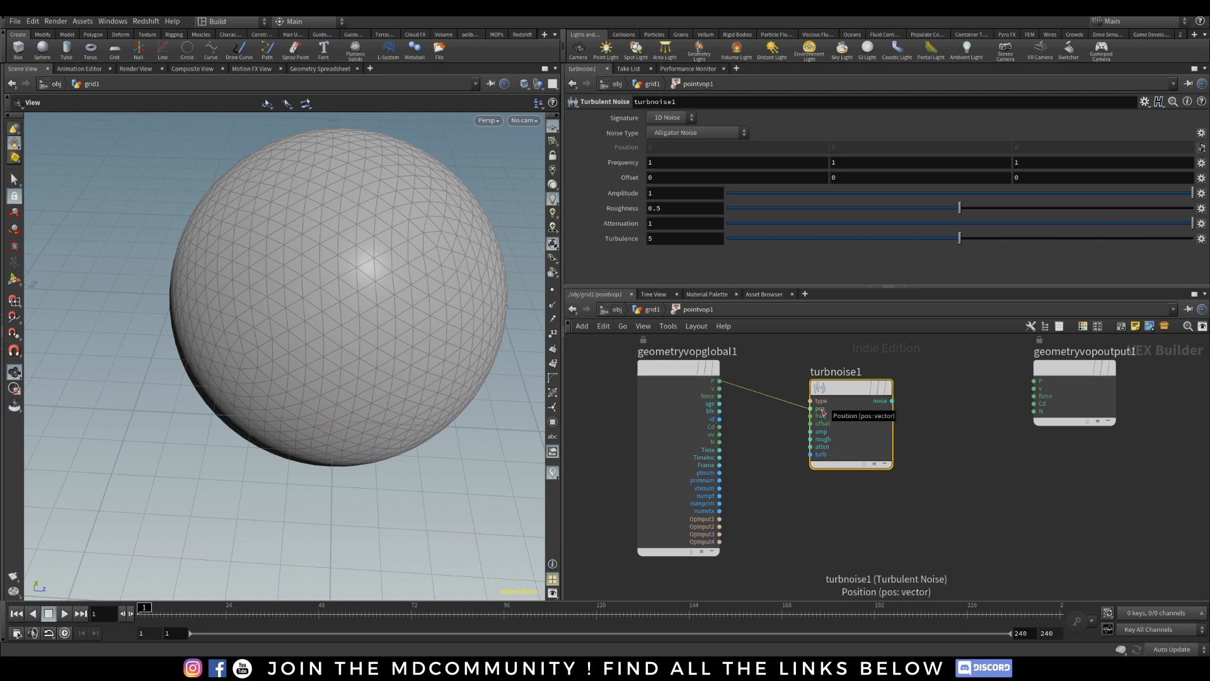
pyautogui.click(666, 119)
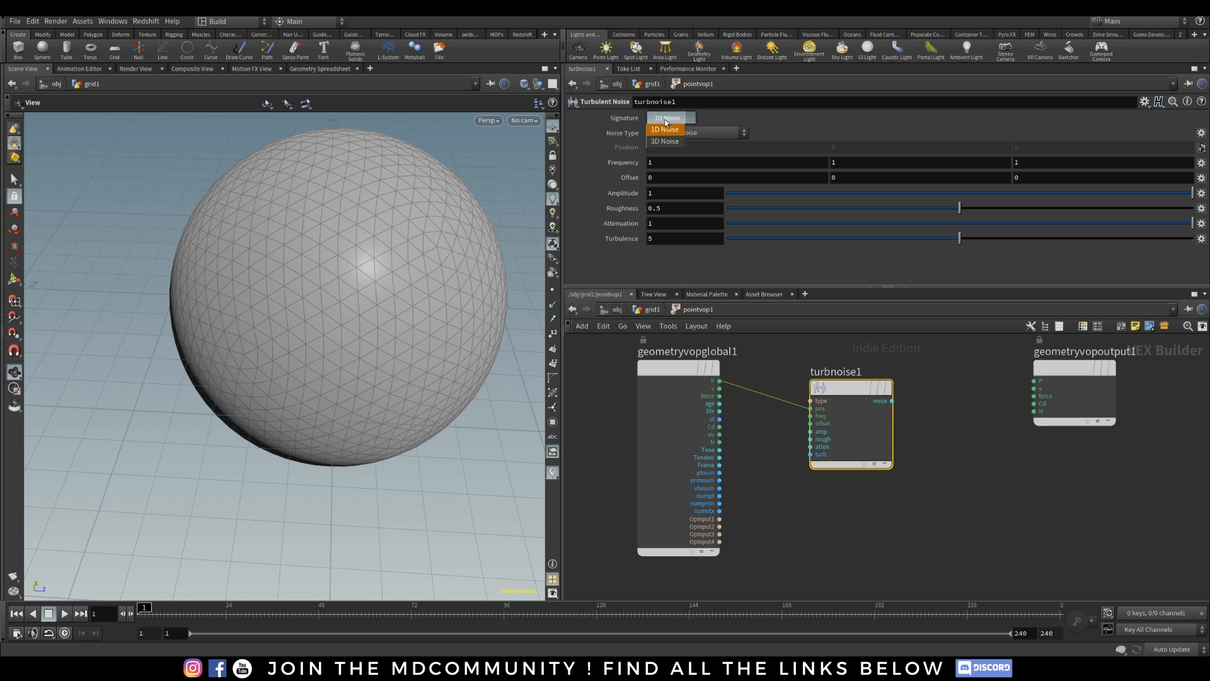
pyautogui.click(662, 132)
pyautogui.moveTo(893, 401); pyautogui.dragTo(1034, 403)
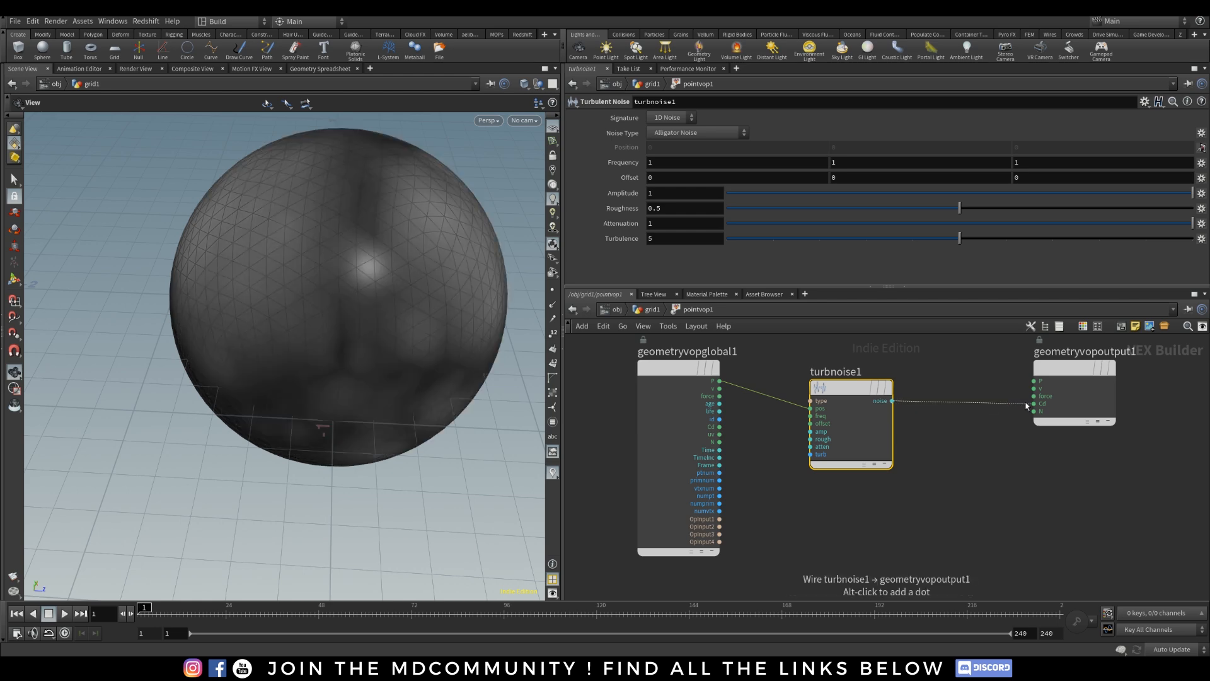
pyautogui.moveTo(389, 273); pyautogui.dragTo(289, 353, button='right')
pyautogui.moveTo(289, 353); pyautogui.dragTo(329, 278)
pyautogui.moveTo(330, 278); pyautogui.dragTo(369, 249, button='right')
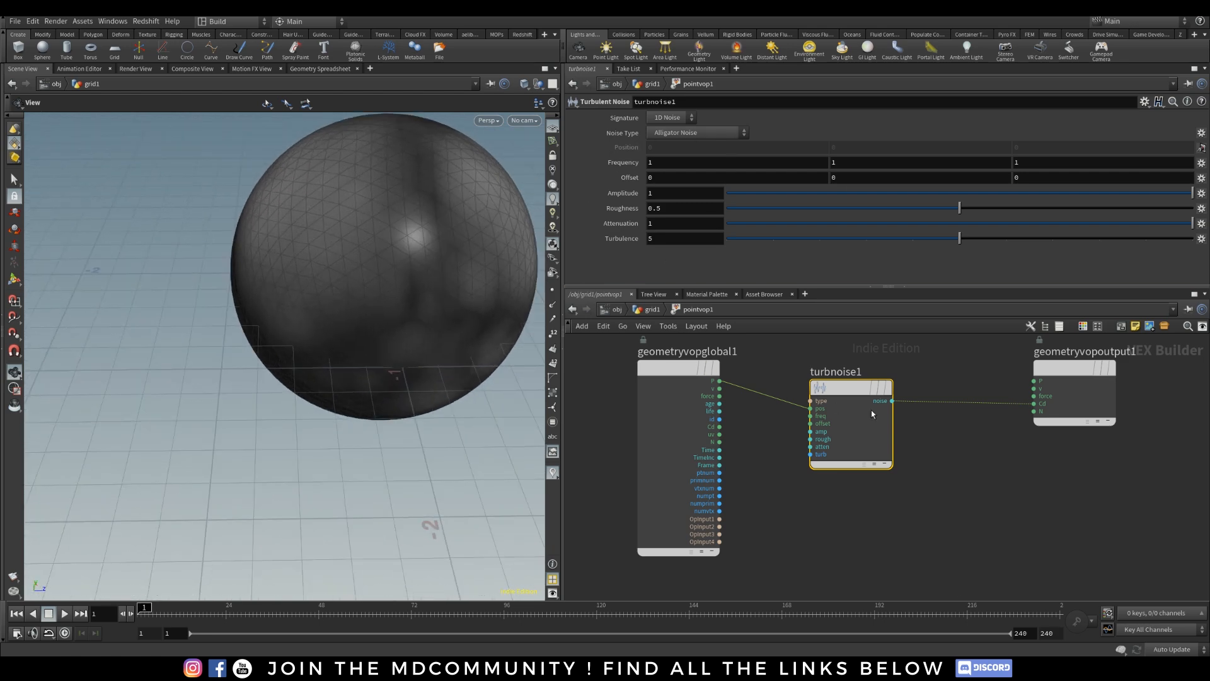
# Create input parameters for the Turbulent Noise node, and return to the grid1 network to check them on the Point VOP.
pyautogui.rightClick(845, 391)
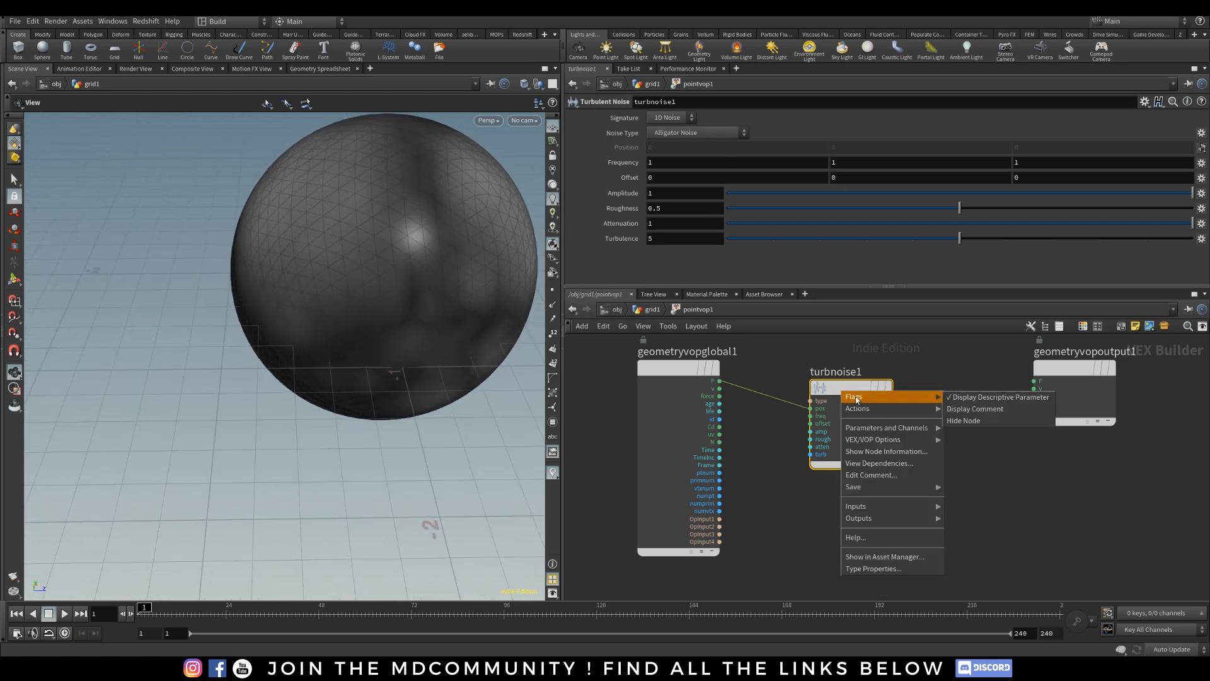
pyautogui.moveTo(895, 440)
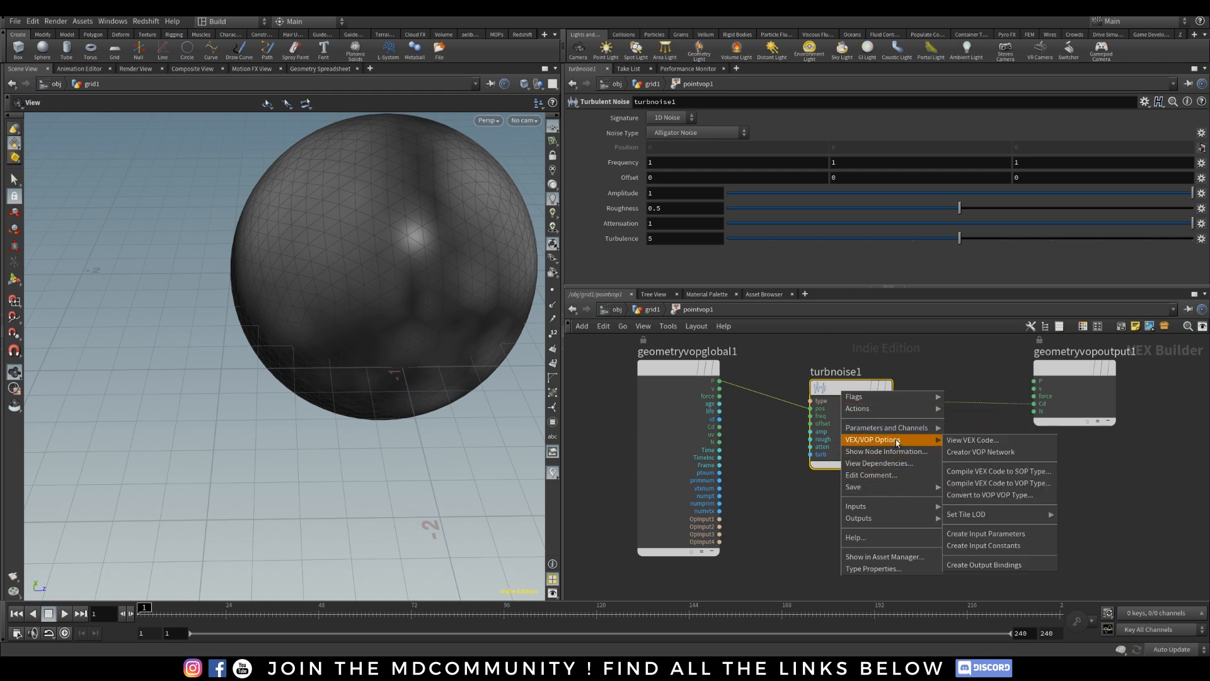
pyautogui.click(962, 532)
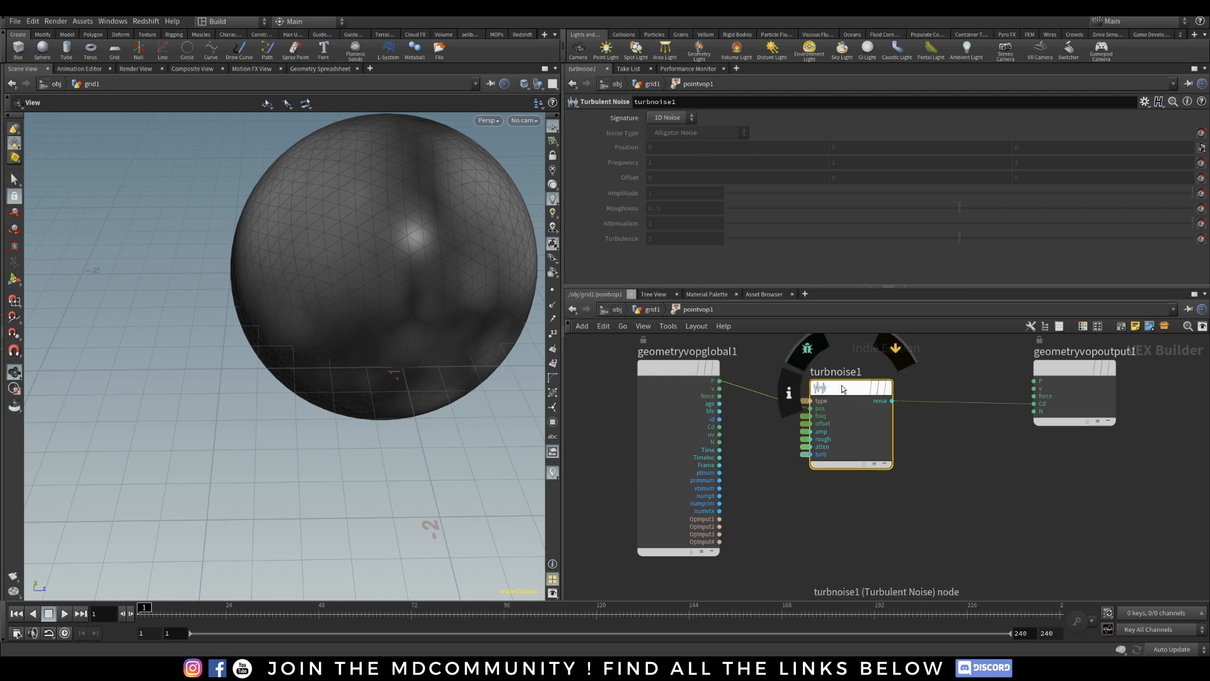
pyautogui.click(572, 310)
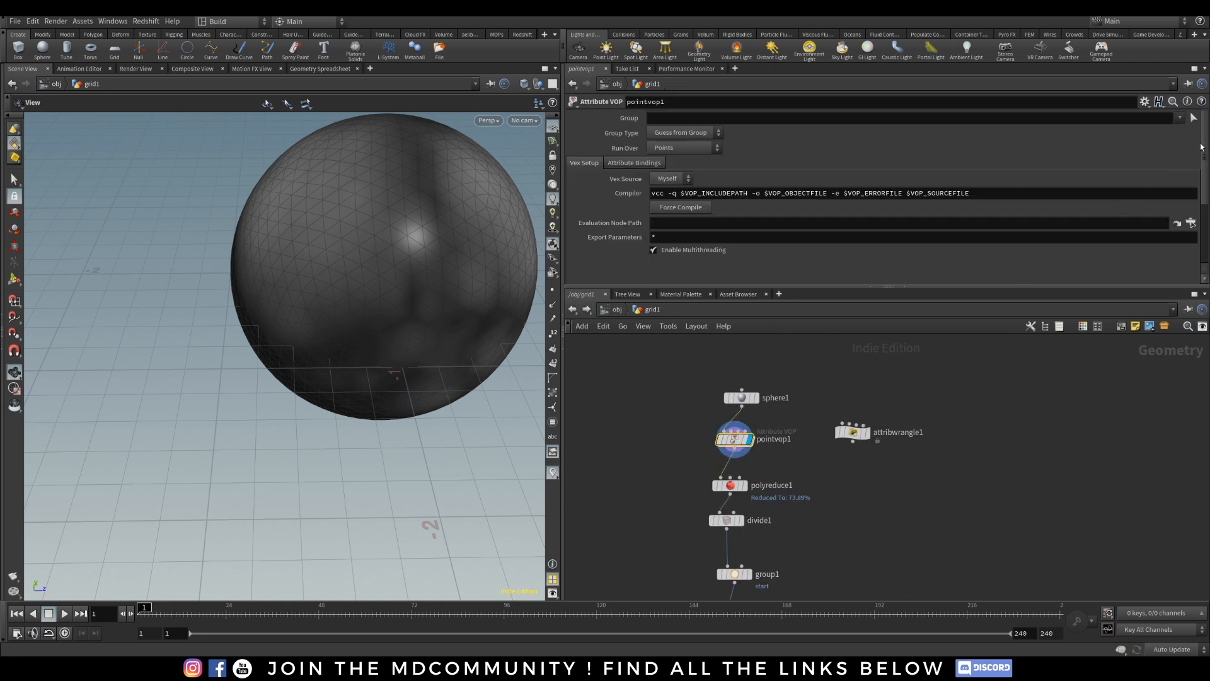
pyautogui.scroll(-5, 1200, 148)
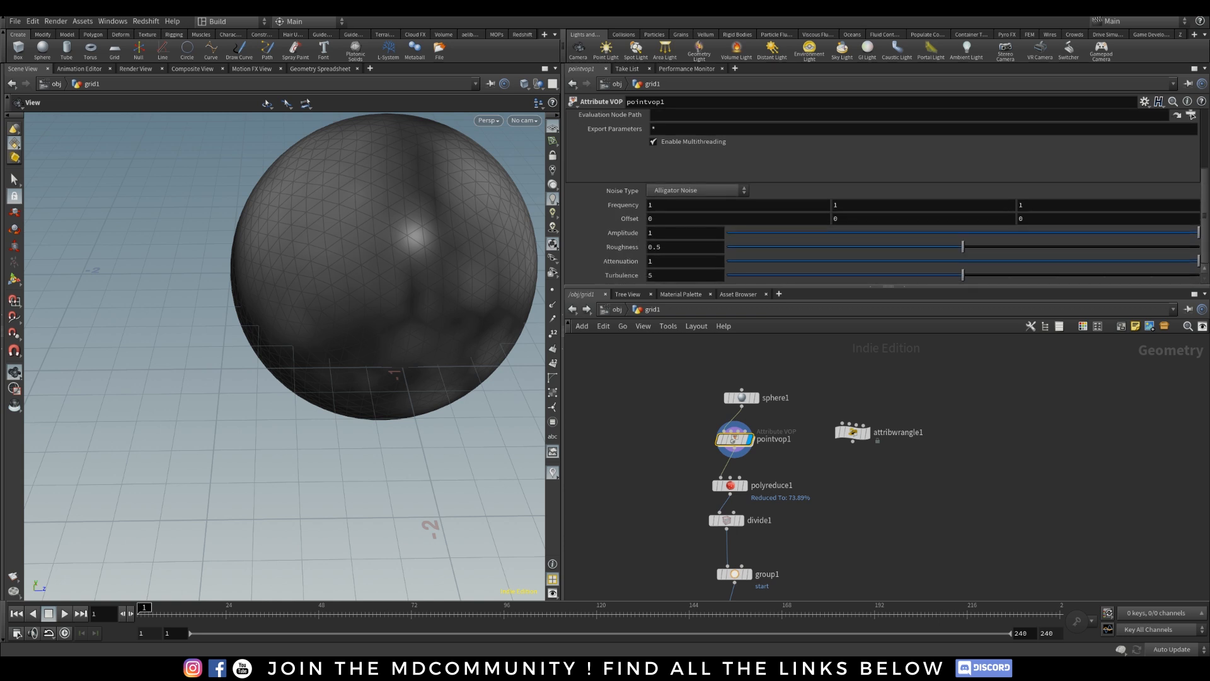
pyautogui.scroll(5, 1200, 214)
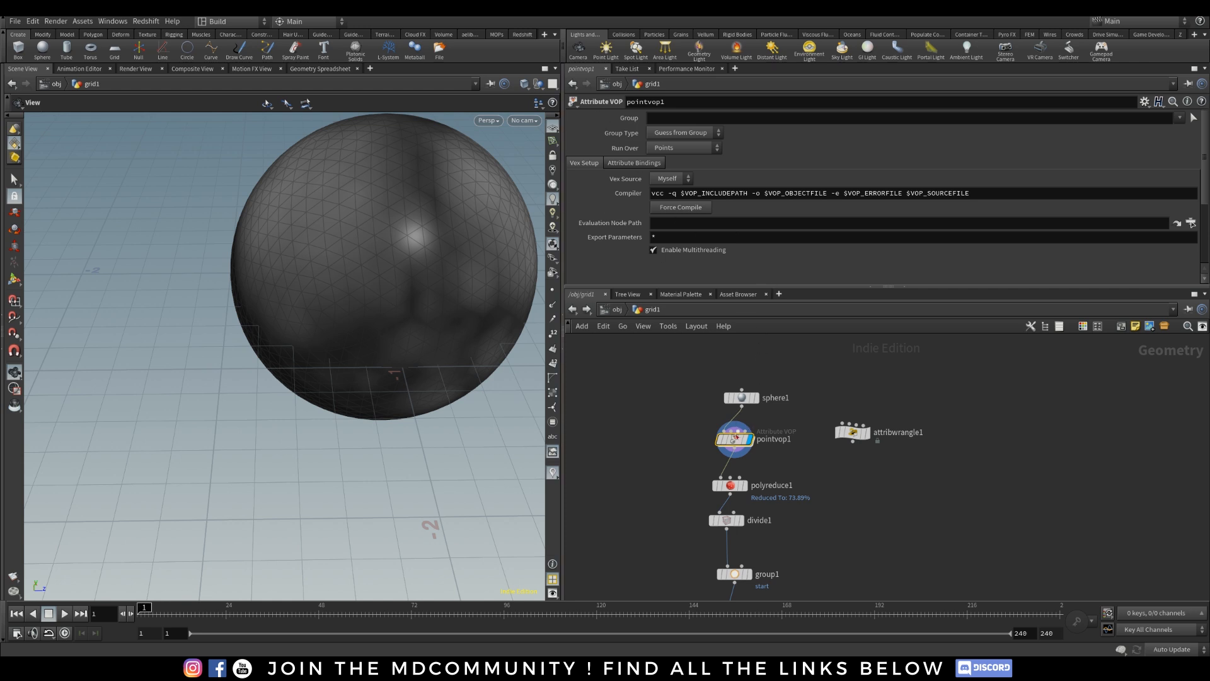
# Rename the Point VOP node as Controls and delete the unused Attribute Wrangle node.
pyautogui.doubleClick(785, 440)
pyautogui.write('Controls')
pyautogui.press('Return')
pyautogui.click(853, 432)
pyautogui.press('Delete')
# Color the Controls node red.
pyautogui.click(734, 439)
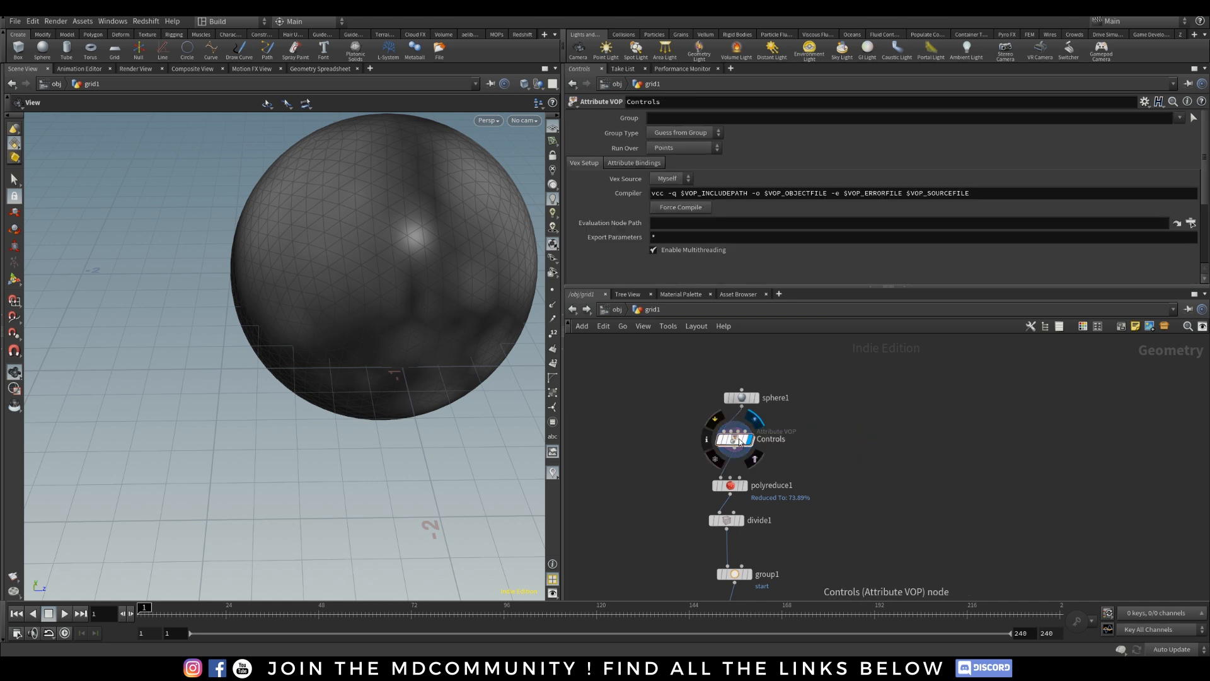
pyautogui.click(1082, 327)
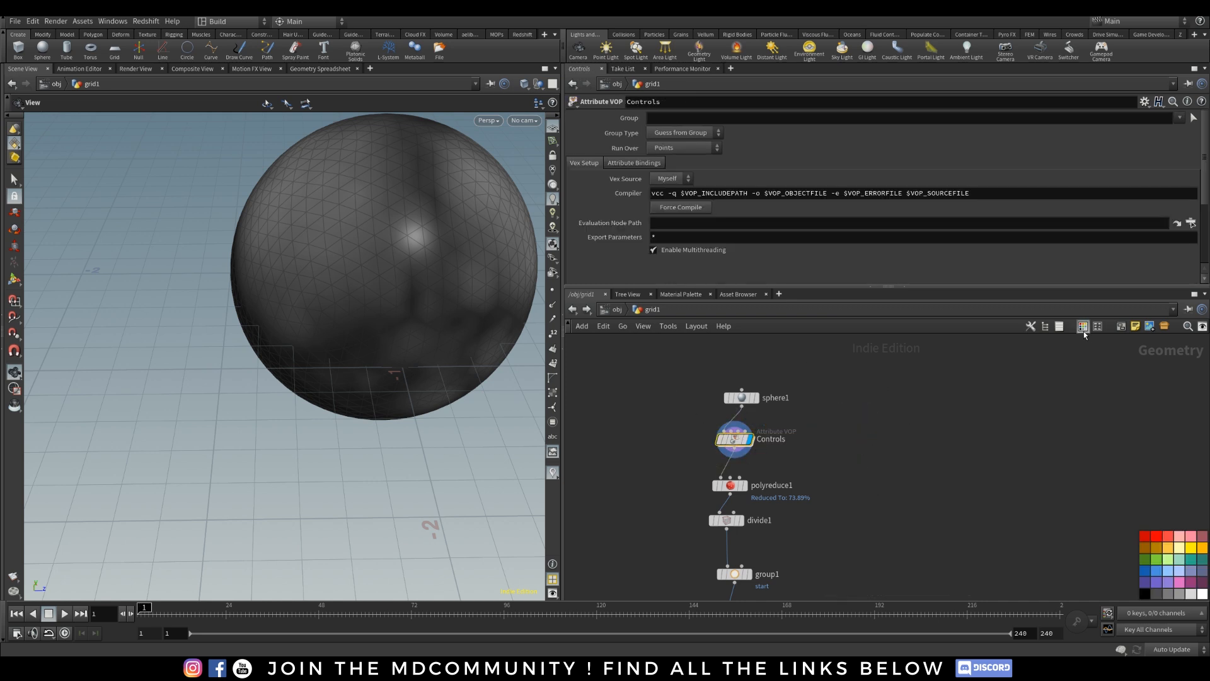
pyautogui.click(1157, 538)
# Add a red sticky note beside the Controls node reading "Controls are over Red nodes!" and shrink it to fit the text.
pyautogui.click(1135, 325)
pyautogui.moveTo(942, 385); pyautogui.dragTo(899, 398)
pyautogui.click(890, 427)
pyautogui.moveTo(952, 433); pyautogui.dragTo(1002, 433)
pyautogui.click(896, 424)
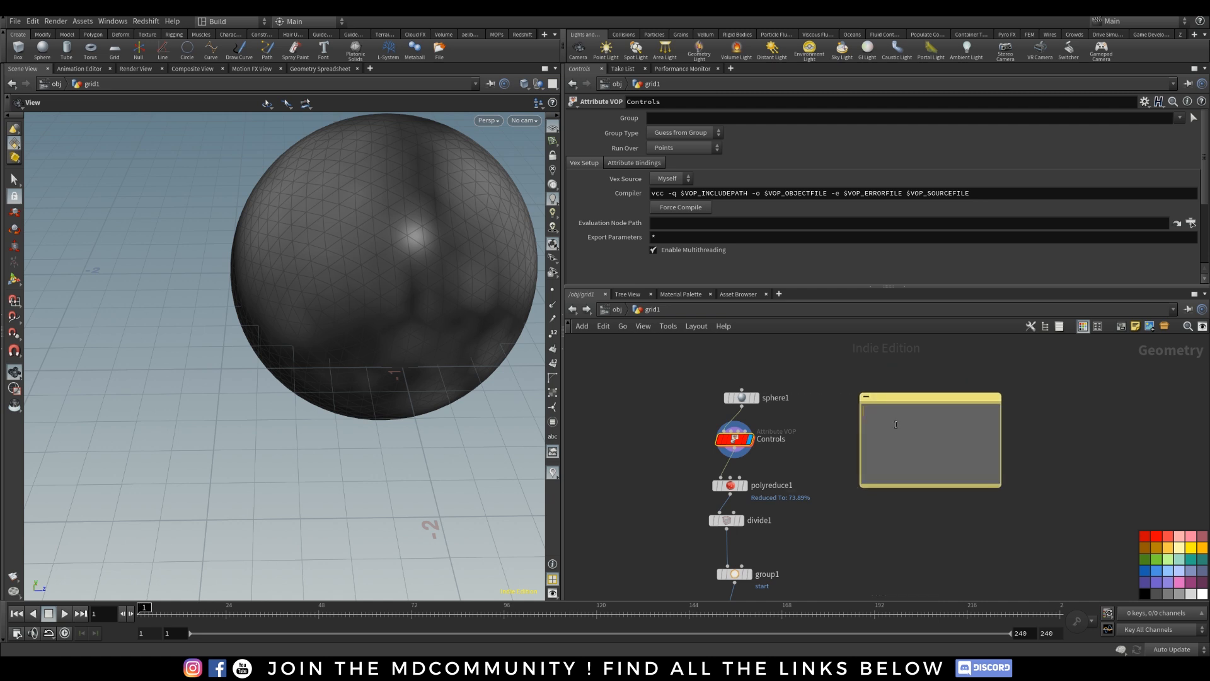
pyautogui.write('Controls are over Red nodes!')
pyautogui.click(1043, 392)
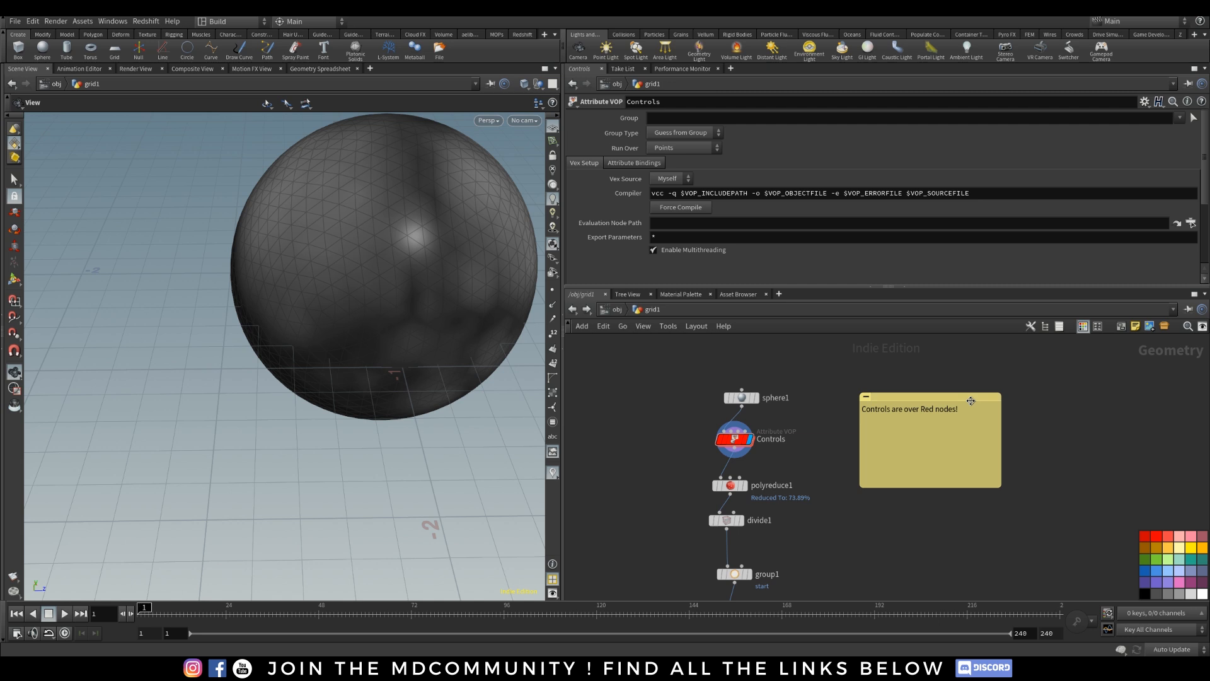
pyautogui.click(1156, 536)
pyautogui.moveTo(925, 487); pyautogui.dragTo(923, 432)
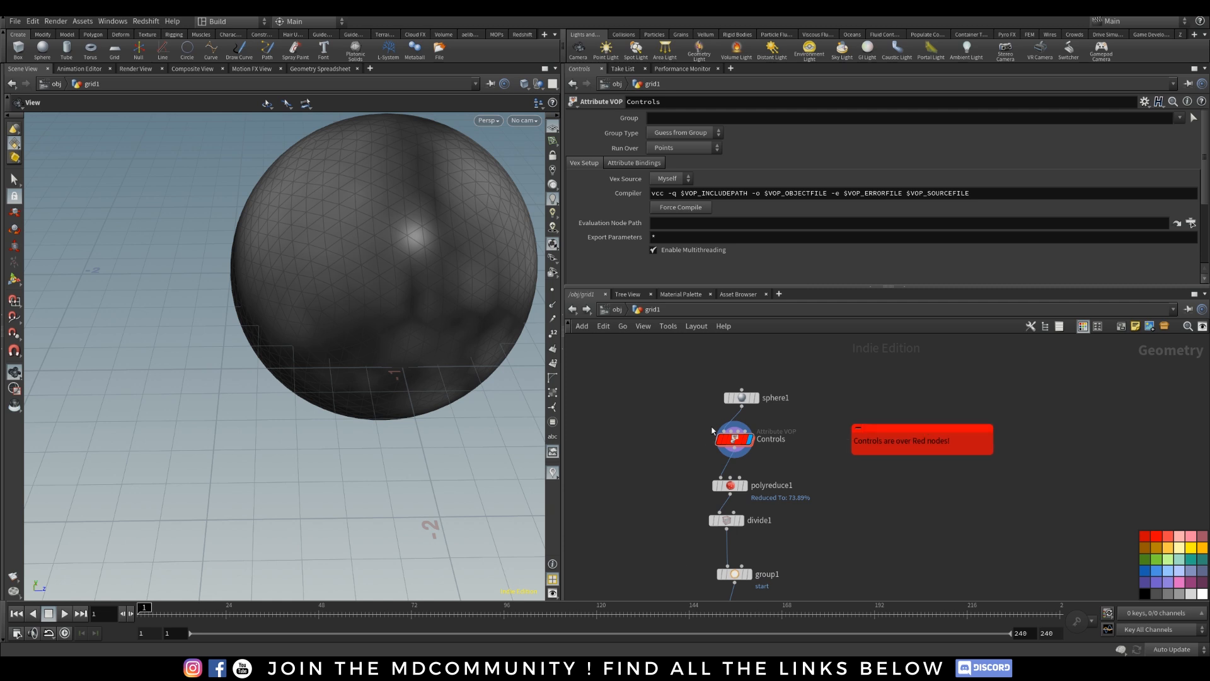
# In the Controls node's parameter interface, make everything from Group through the Vex Setup and Attribute Bindings folders invisible.
pyautogui.click(728, 438)
pyautogui.click(1144, 103)
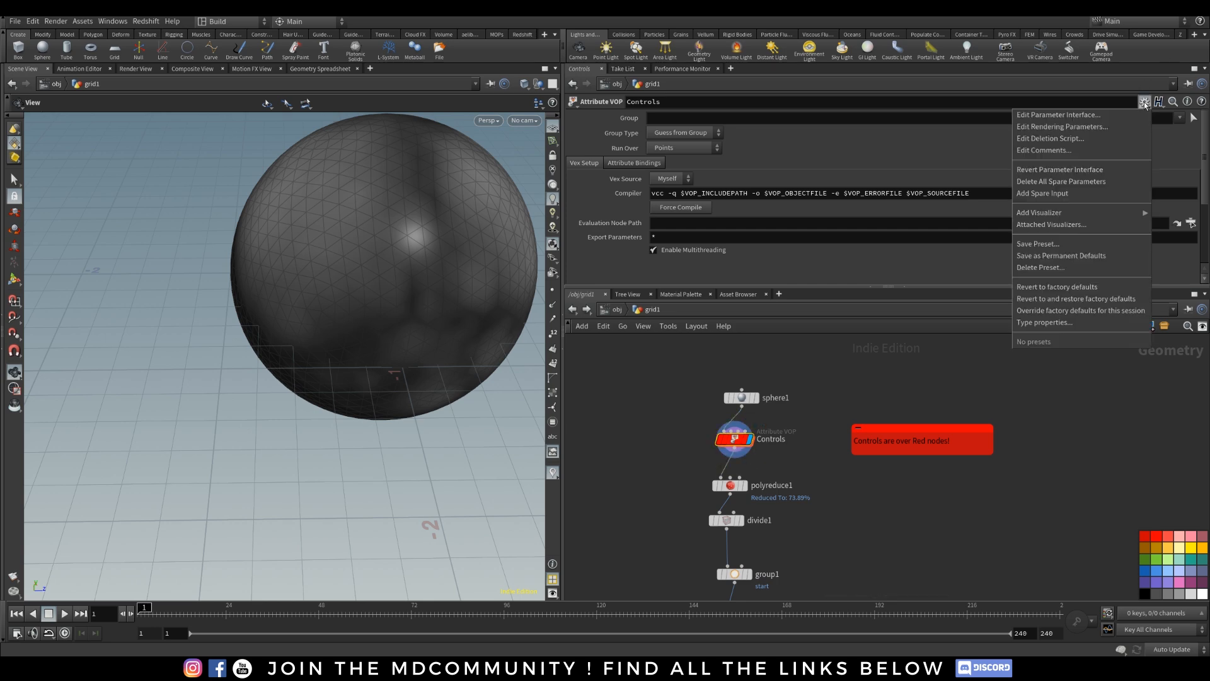
pyautogui.click(1047, 116)
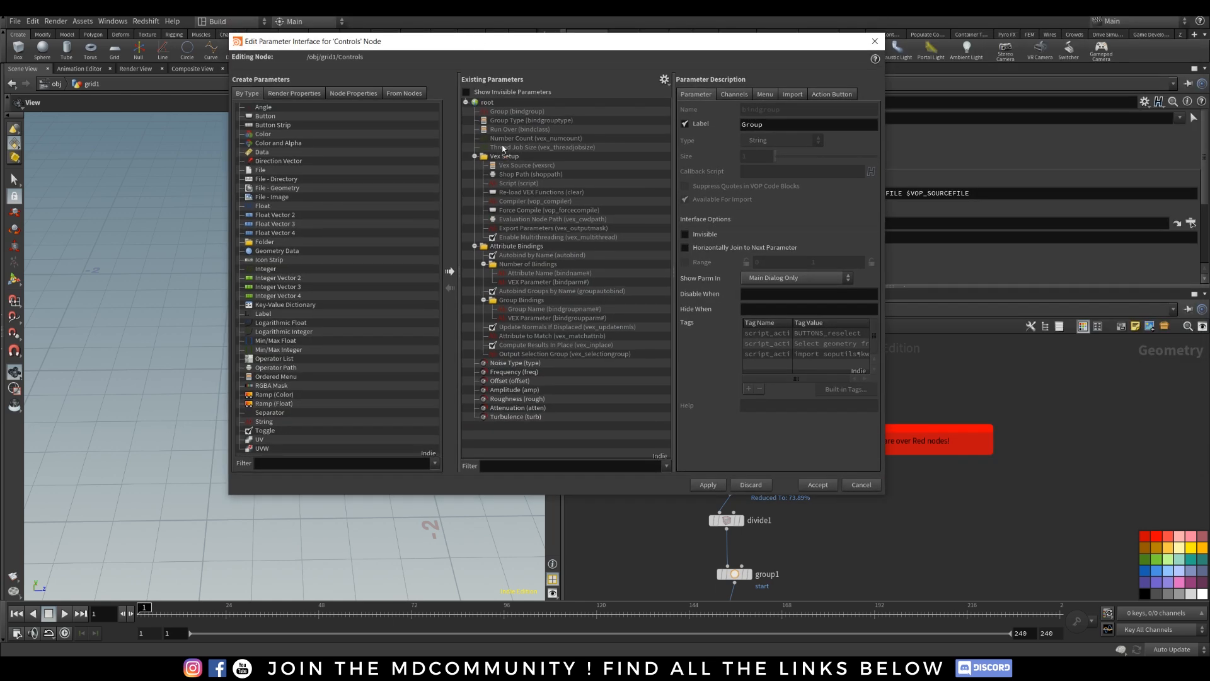
pyautogui.click(473, 157)
pyautogui.click(474, 165)
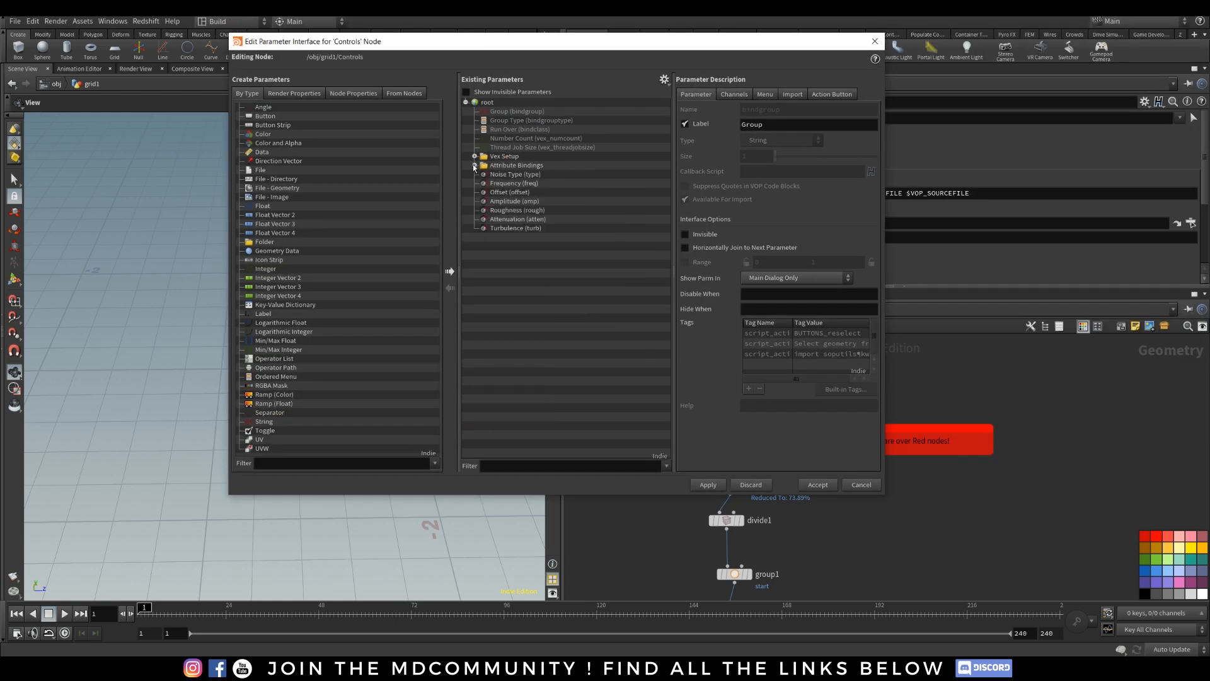
pyautogui.click(502, 168)
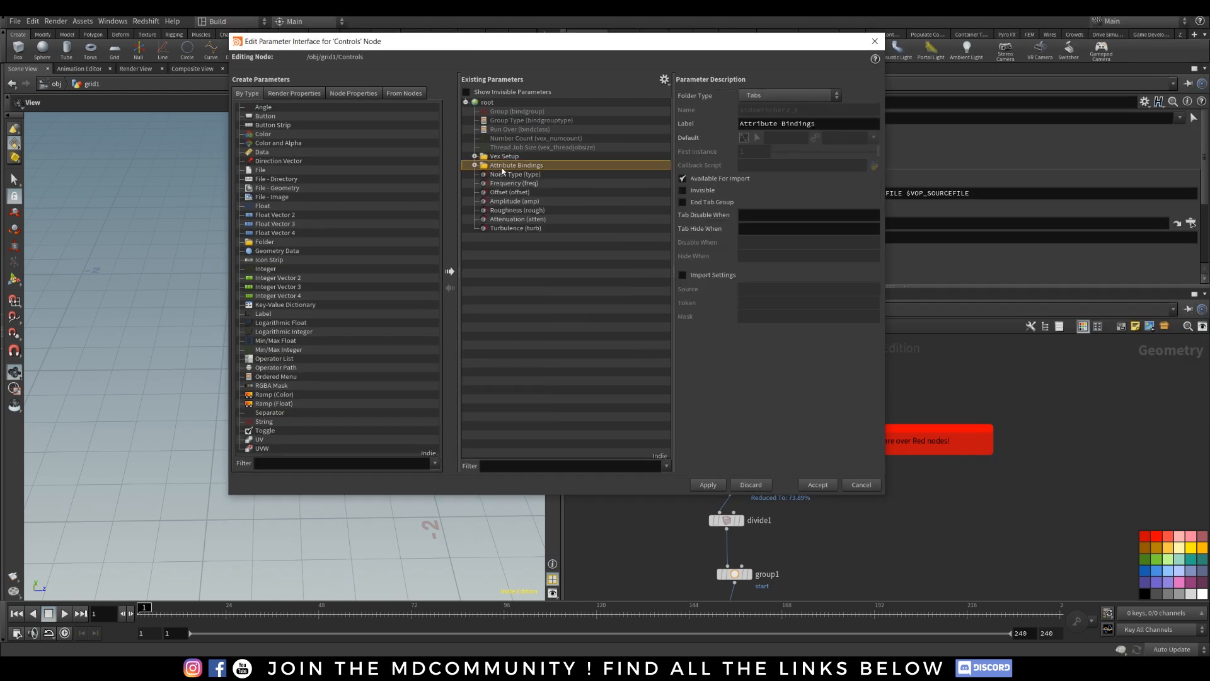
pyautogui.keyDown('shift'); pyautogui.click(498, 112); pyautogui.keyUp('shift')
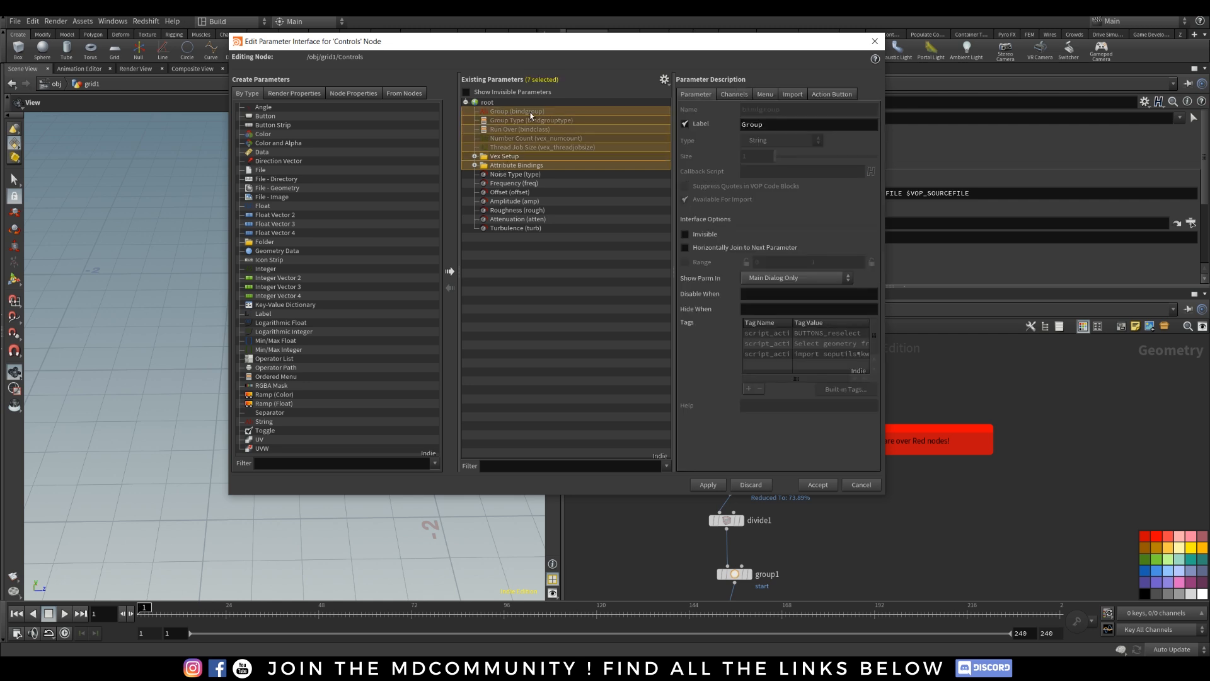
pyautogui.click(685, 234)
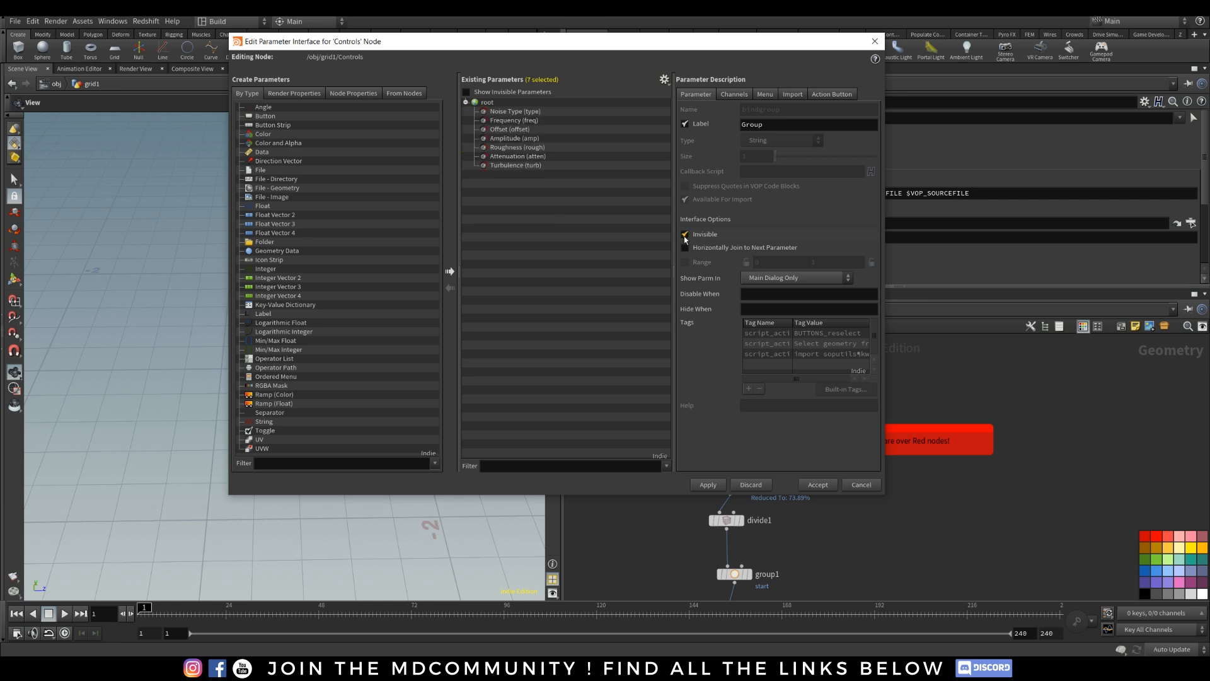
# Briefly list the invisible parameters as a check, and apply and accept the parameter interface changes.
pyautogui.click(466, 92)
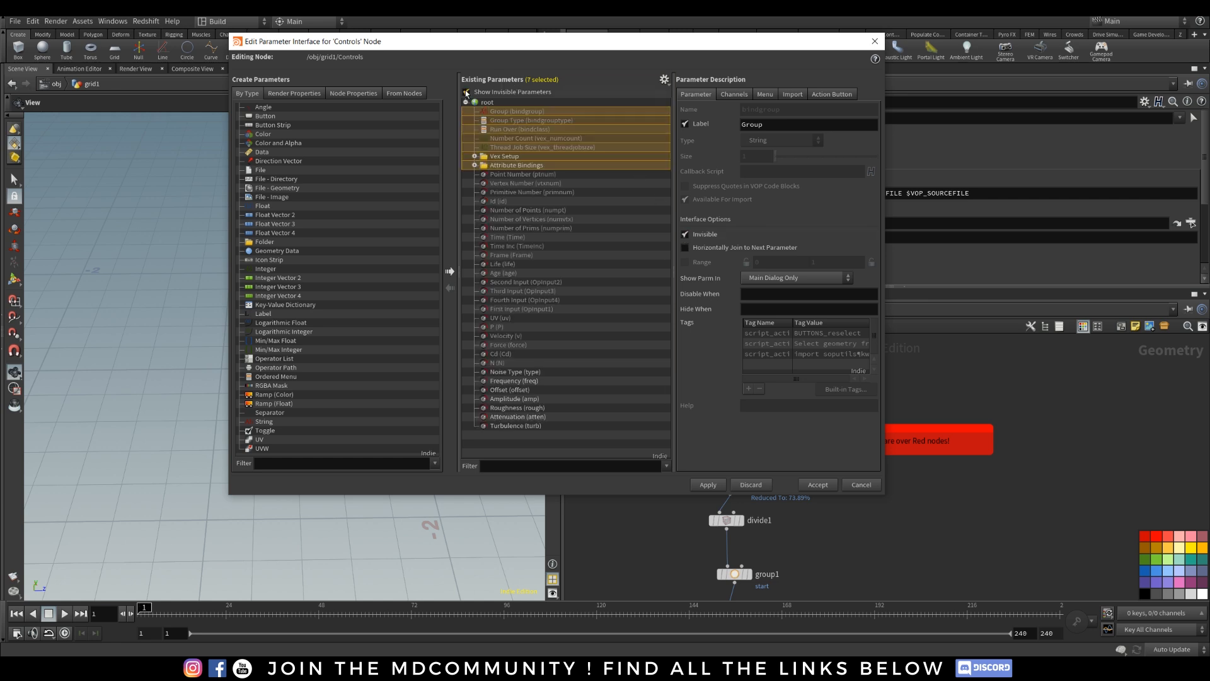
pyautogui.click(466, 92)
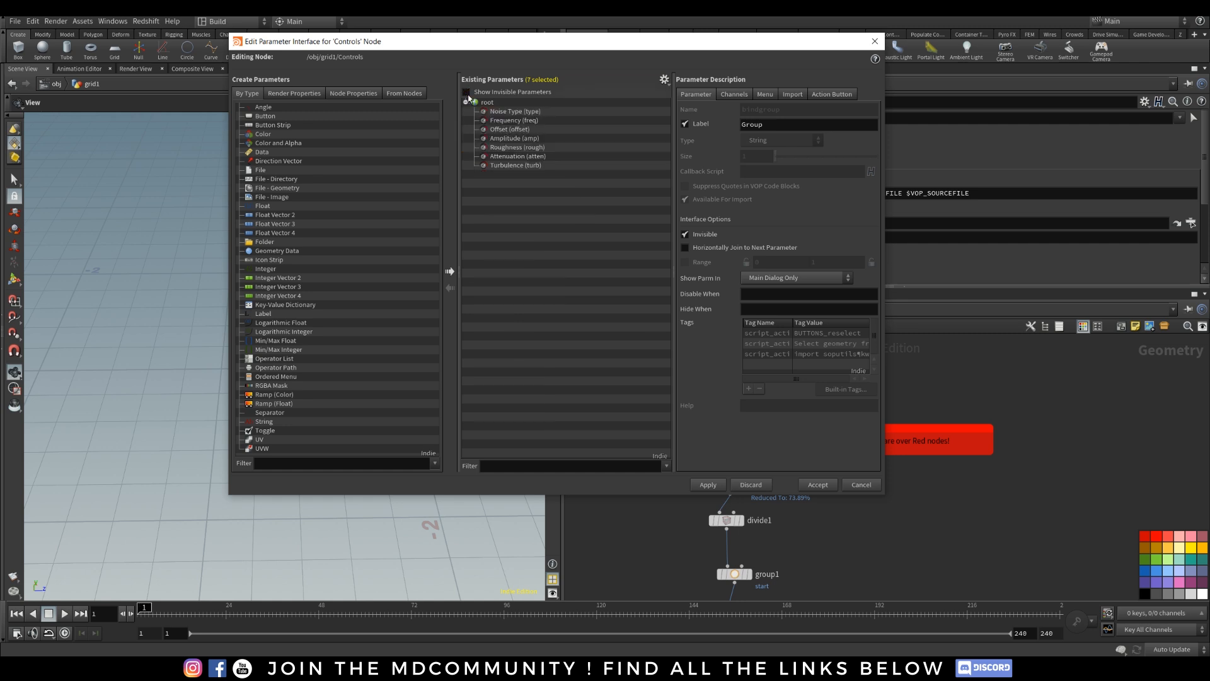
pyautogui.click(708, 485)
pyautogui.moveTo(658, 54); pyautogui.dragTo(518, 93)
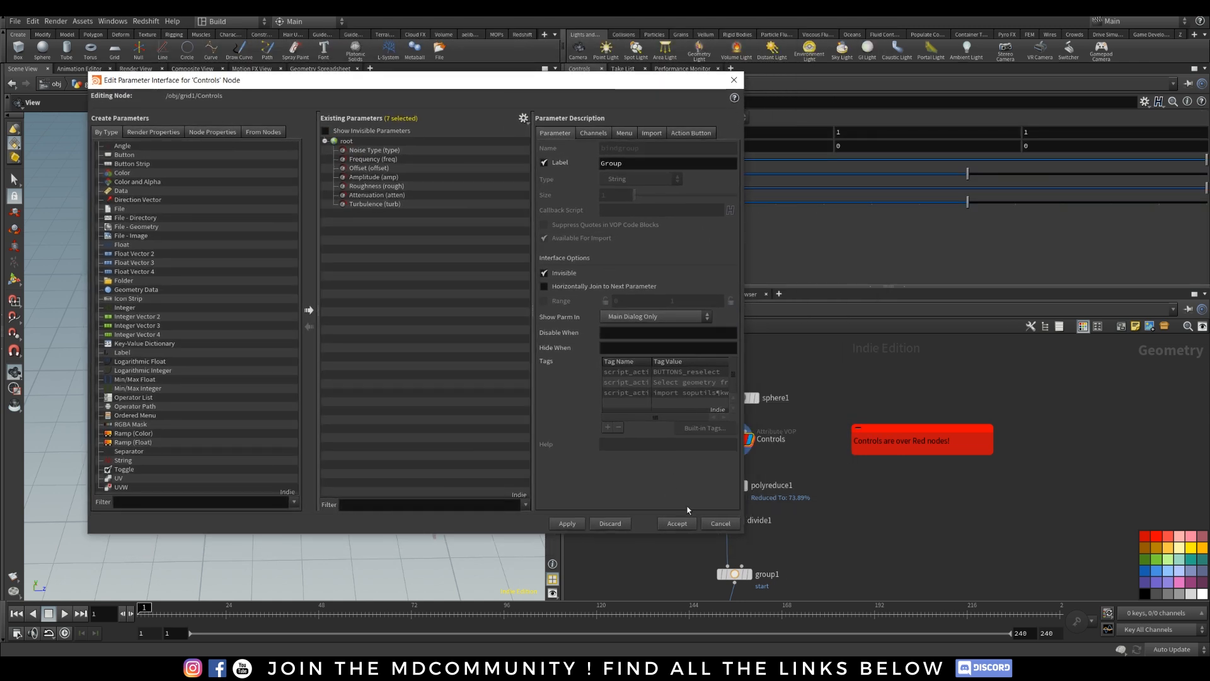
pyautogui.click(677, 523)
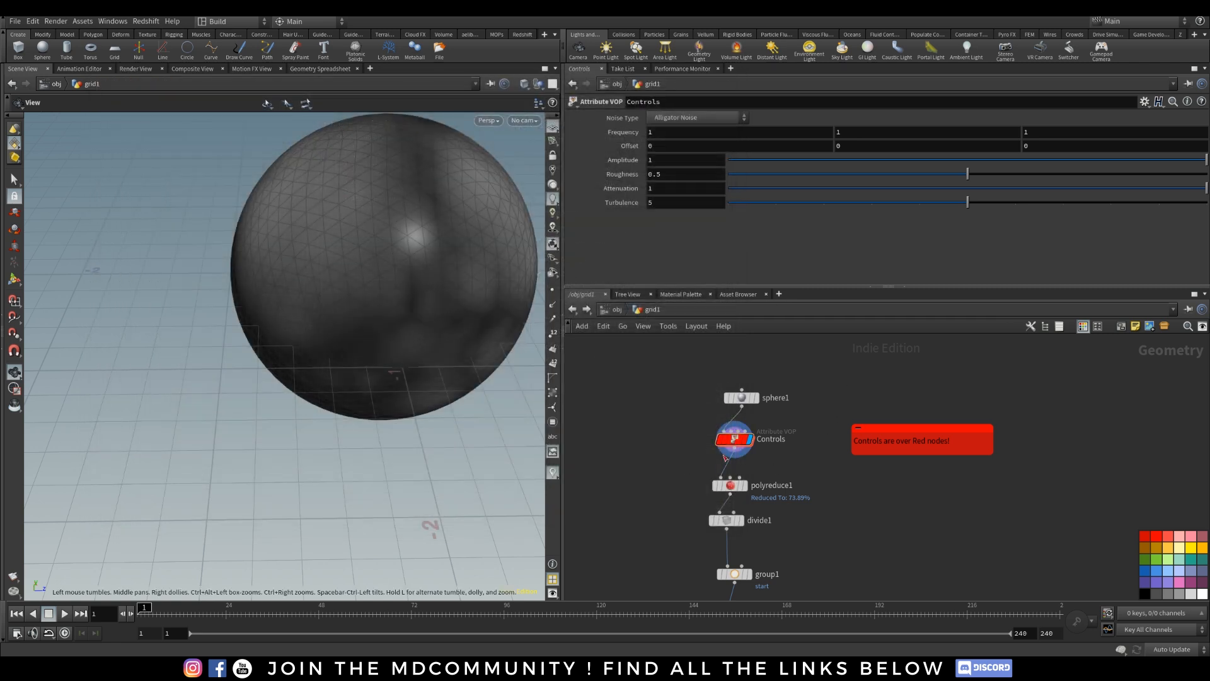
# Set the Controls node's noise Roughness to 0.15.
pyautogui.click(742, 397)
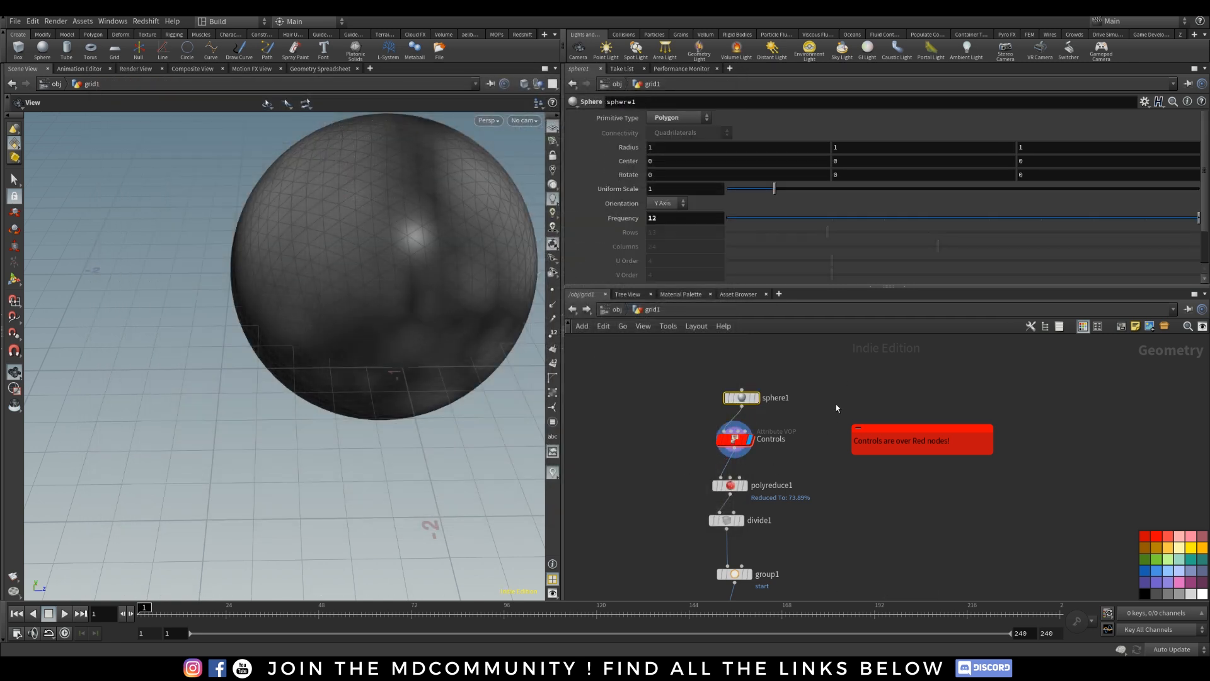
pyautogui.click(736, 438)
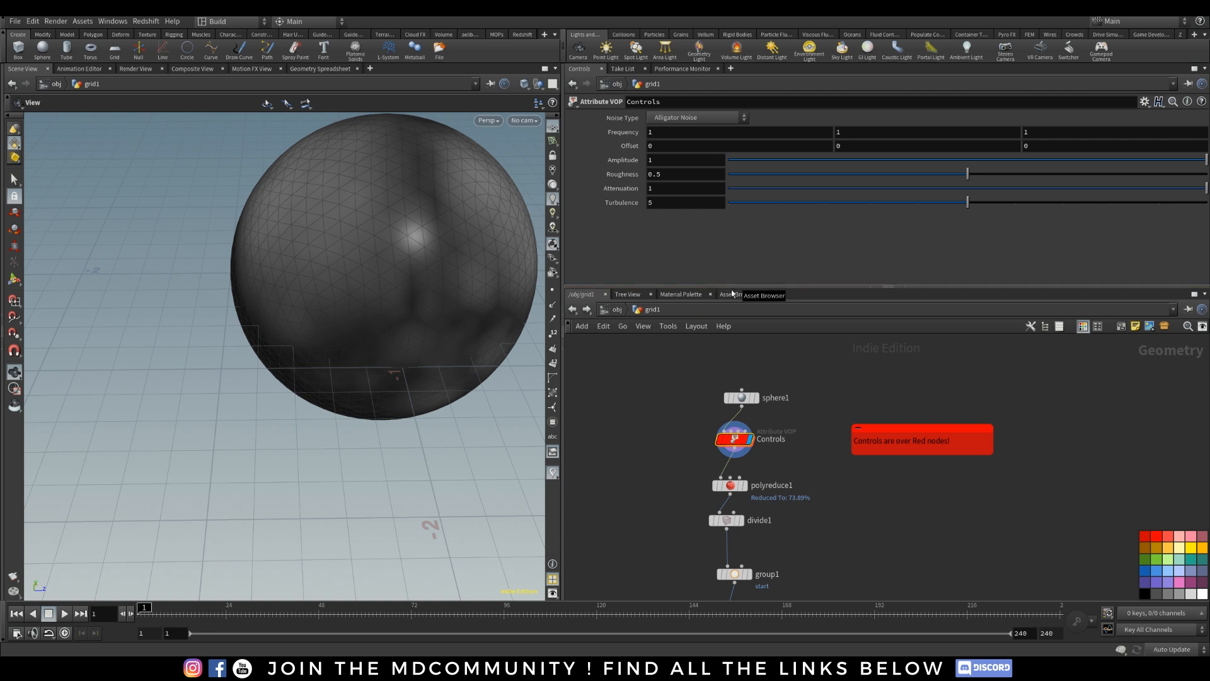
pyautogui.moveTo(446, 283); pyautogui.dragTo(354, 327, button='middle')
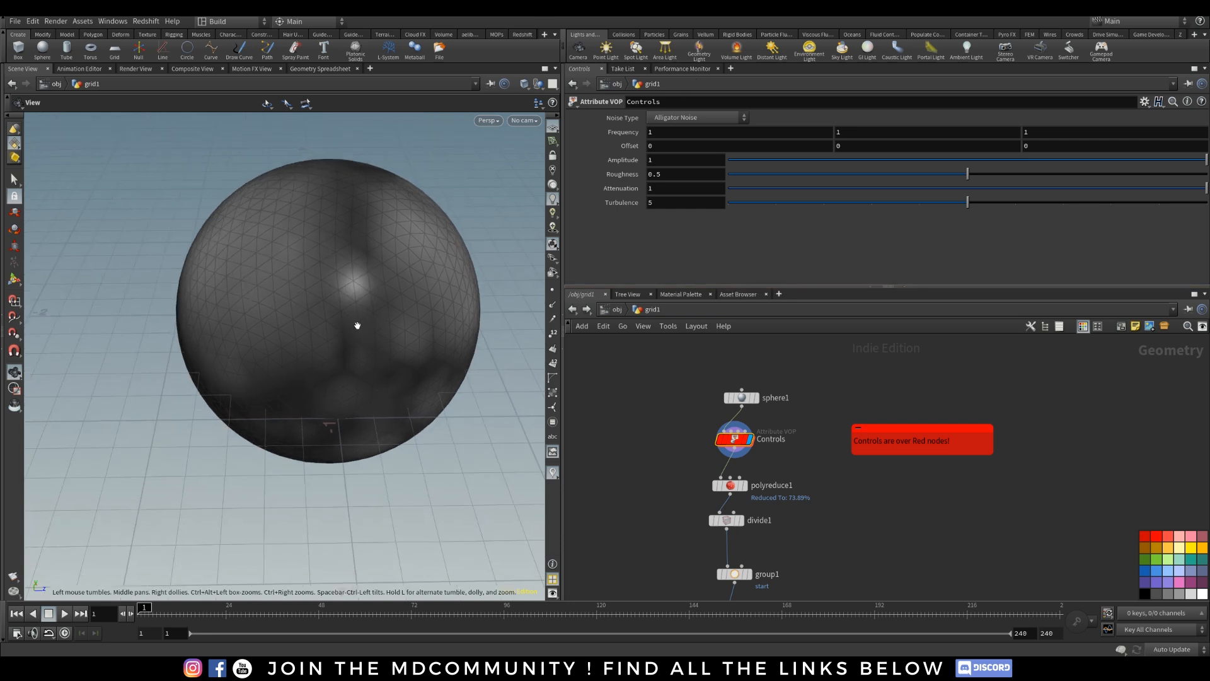
pyautogui.moveTo(967, 174); pyautogui.dragTo(800, 174)
pyautogui.click(676, 179)
pyautogui.press('BackSpace')
pyautogui.press('BackSpace')
pyautogui.write('5')
pyautogui.press('Return')
pyautogui.moveTo(325, 233); pyautogui.dragTo(428, 223)
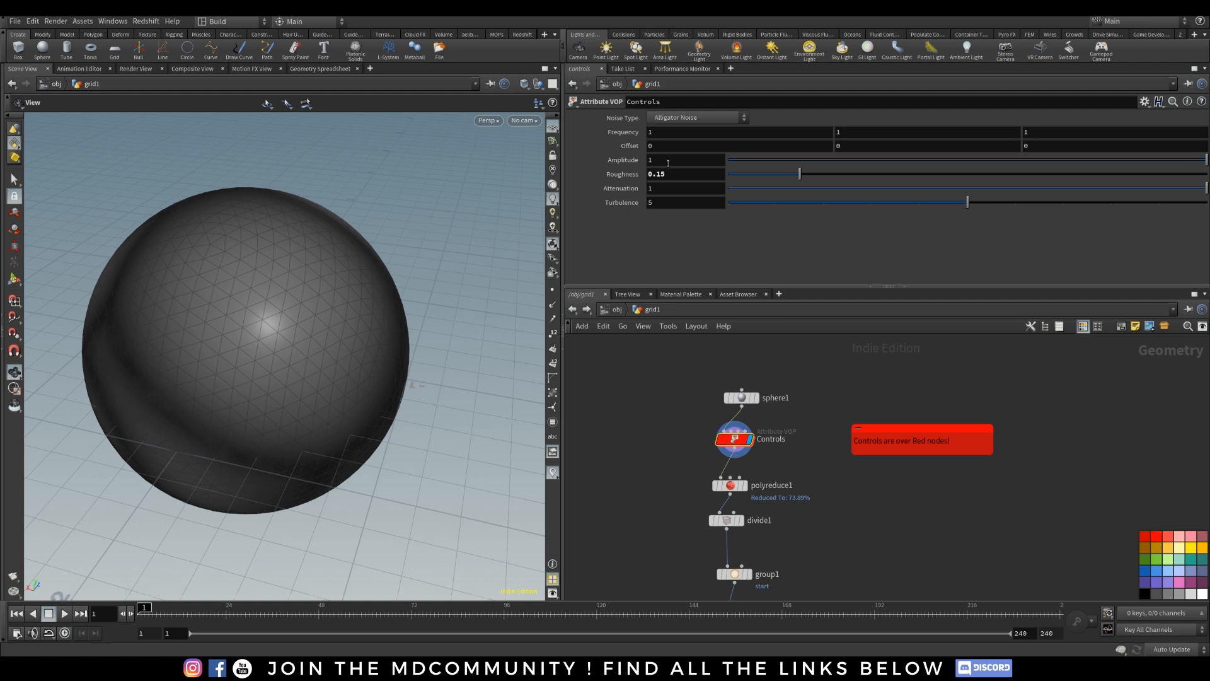
# Set the Controls node's noise Amplitude to 10.
pyautogui.scroll(-5, 214, 305)
pyautogui.moveTo(210, 305); pyautogui.dragTo(305, 336)
pyautogui.scroll(5, 354, 335)
pyautogui.moveTo(361, 284)
pyautogui.mouseDown()
pyautogui.moveTo(399, 262)
pyautogui.moveTo(391, 288)
pyautogui.moveTo(272, 294)
pyautogui.moveTo(377, 302)
pyautogui.mouseUp()
pyautogui.click(681, 159)
pyautogui.write('10')
pyautogui.press('Return')
pyautogui.moveTo(409, 296)
pyautogui.mouseDown()
pyautogui.moveTo(341, 359)
pyautogui.moveTo(173, 281)
pyautogui.moveTo(308, 200)
pyautogui.moveTo(427, 329)
pyautogui.moveTo(527, 293)
pyautogui.moveTo(349, 331)
pyautogui.moveTo(386, 294)
pyautogui.mouseUp()
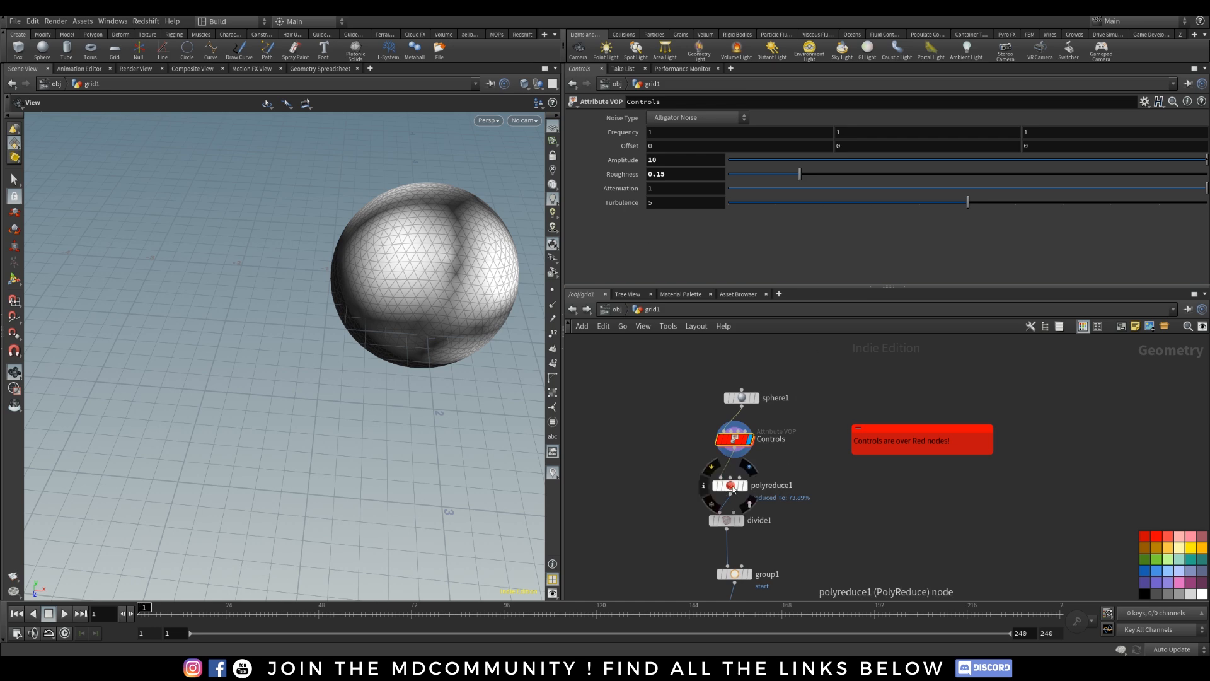
# Display and select the PolyReduce node, and examine the triangle distribution of the reduced, noise-colored sphere from several sides.
pyautogui.click(747, 470)
pyautogui.moveTo(425, 282); pyautogui.dragTo(414, 237, button='right')
pyautogui.moveTo(413, 237); pyautogui.dragTo(434, 178)
pyautogui.click(730, 486)
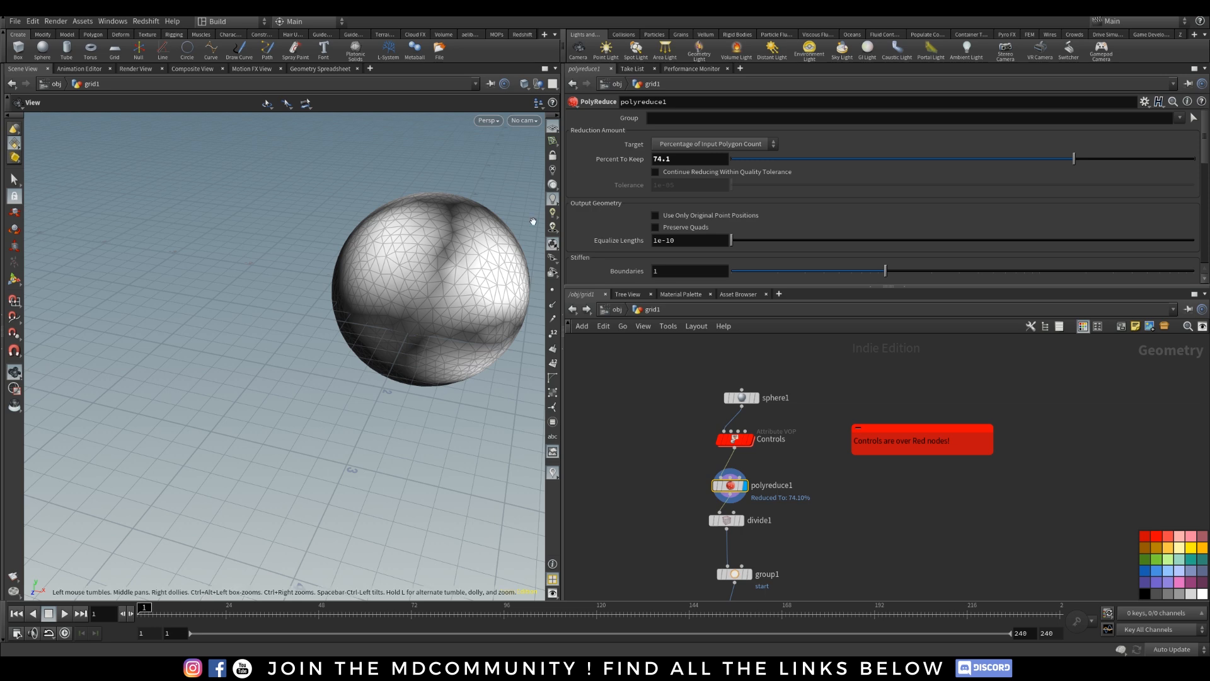
pyautogui.moveTo(435, 217); pyautogui.dragTo(473, 183, button='right')
pyautogui.moveTo(341, 242); pyautogui.dragTo(397, 444)
pyautogui.moveTo(437, 378); pyautogui.dragTo(349, 350, button='middle')
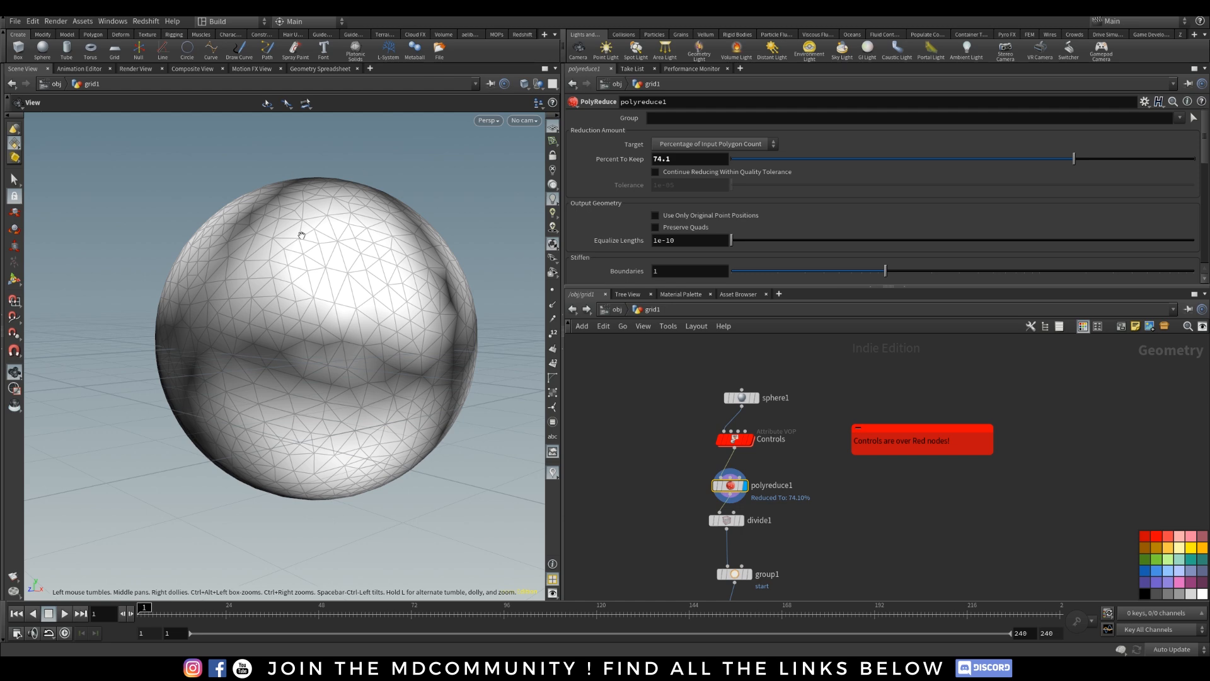
pyautogui.moveTo(328, 351); pyautogui.dragTo(314, 328)
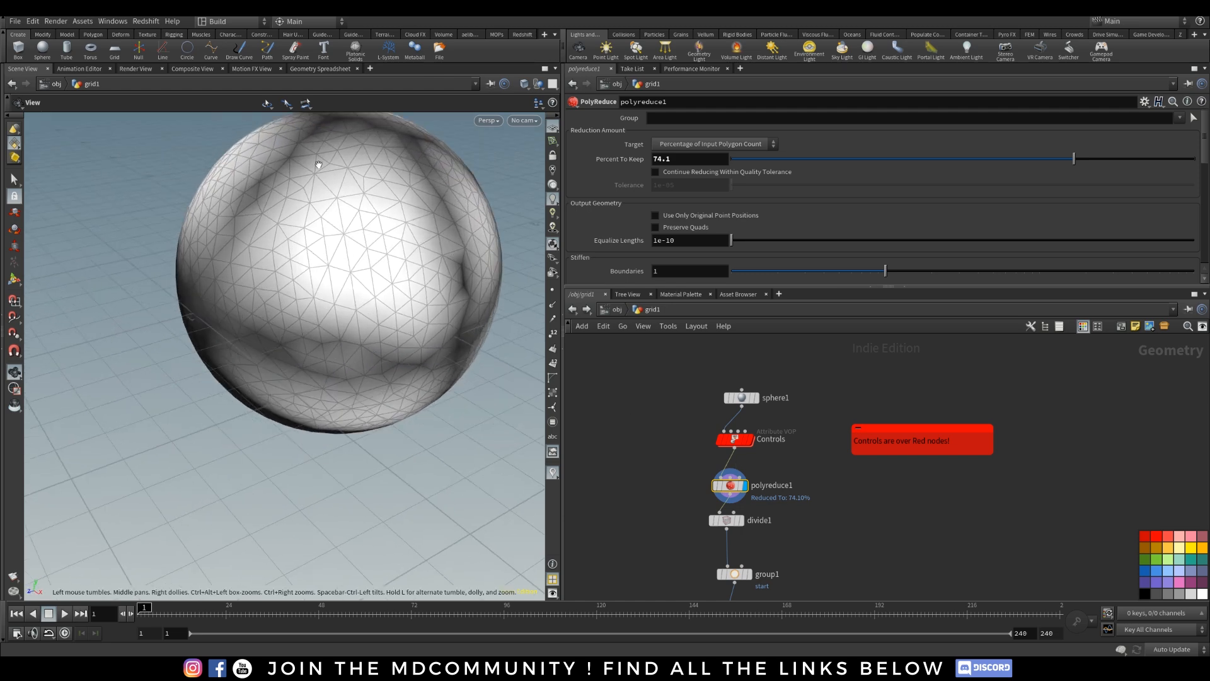
pyautogui.moveTo(356, 224); pyautogui.dragTo(520, 238)
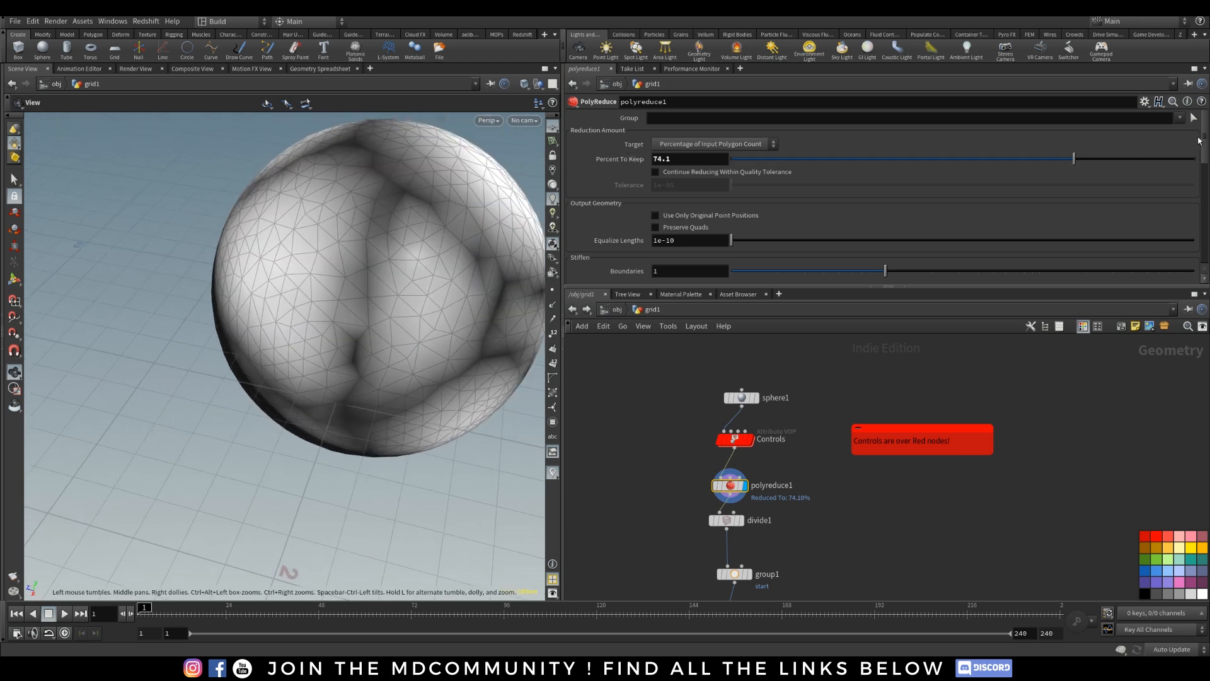
# Make the PolyReduce node's reduction sensitive to one attribute, Cd, keeping its default weight.
pyautogui.scroll(-5, 1196, 142)
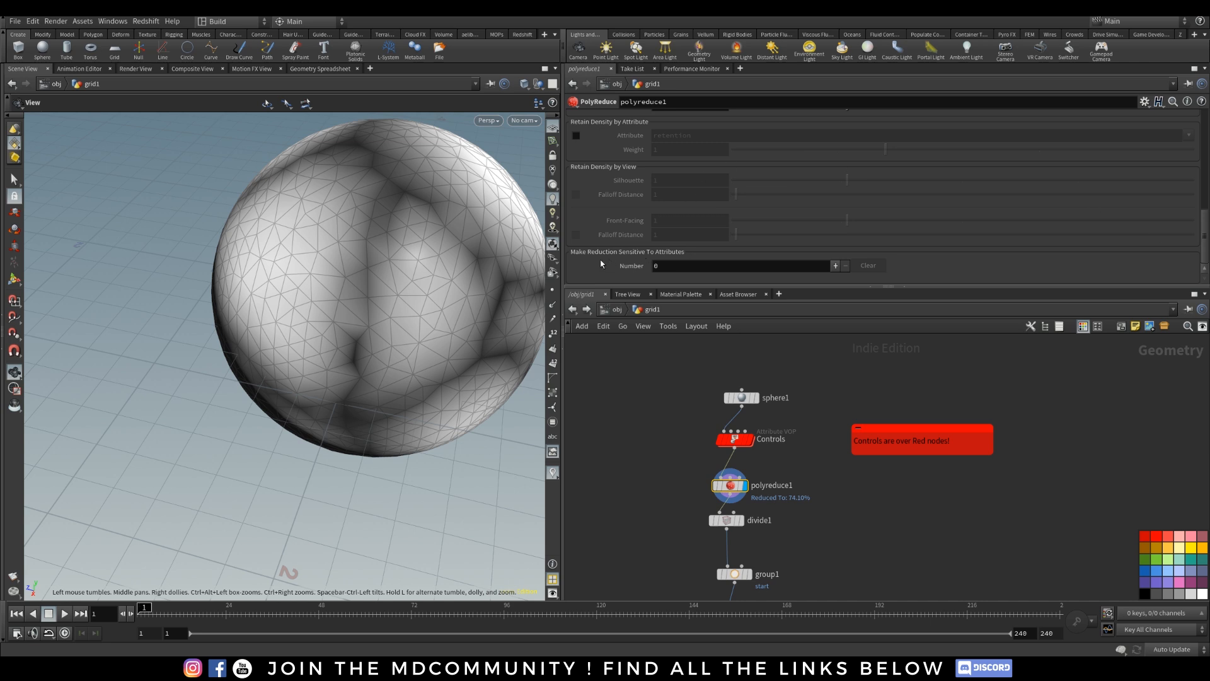
pyautogui.click(835, 265)
pyautogui.click(690, 252)
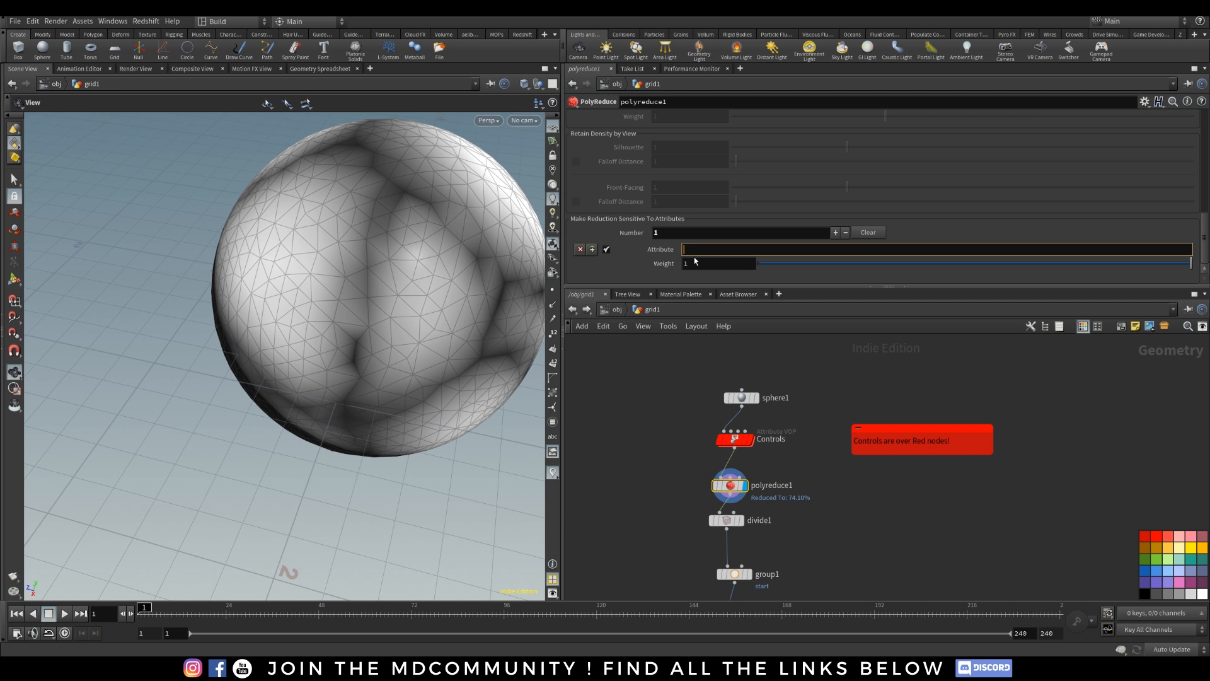
pyautogui.write('Cd')
pyautogui.press('Return')
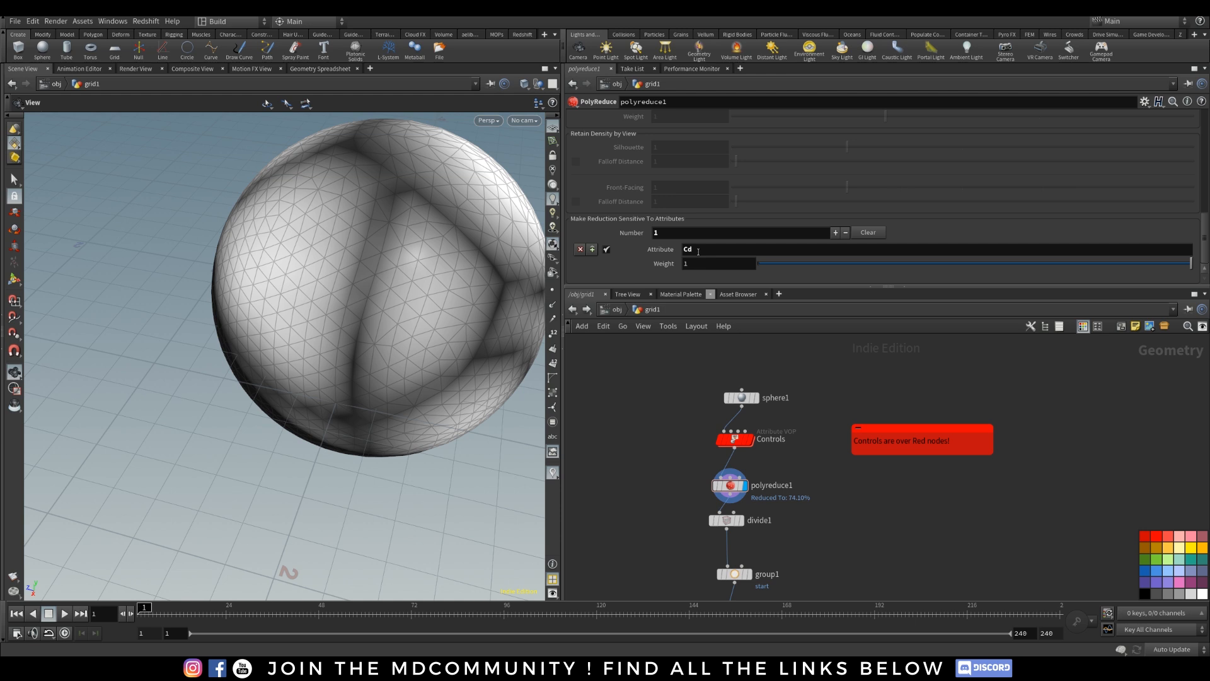
pyautogui.press('Return')
# Lower the PolyReduce node's Percent To Keep to 39.5 and check the sphere's triangles from another side.
pyautogui.moveTo(1202, 237); pyautogui.dragTo(1206, 115)
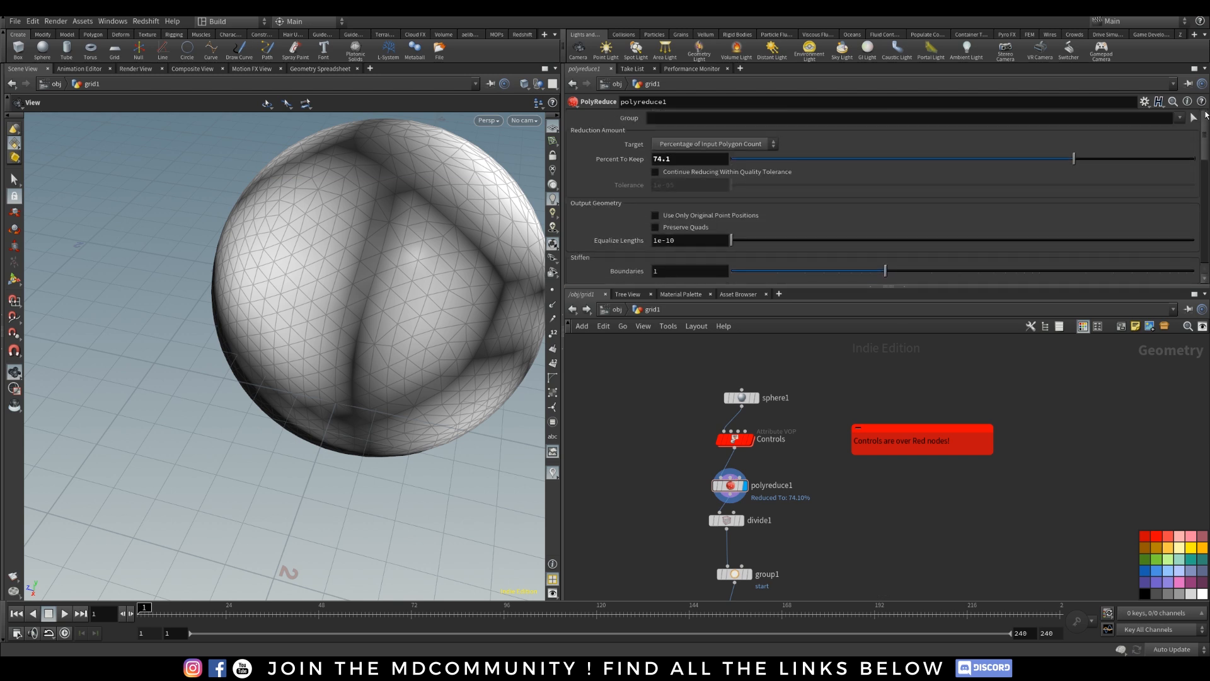
pyautogui.moveTo(1059, 156); pyautogui.dragTo(915, 174)
pyautogui.moveTo(289, 286); pyautogui.dragTo(378, 248)
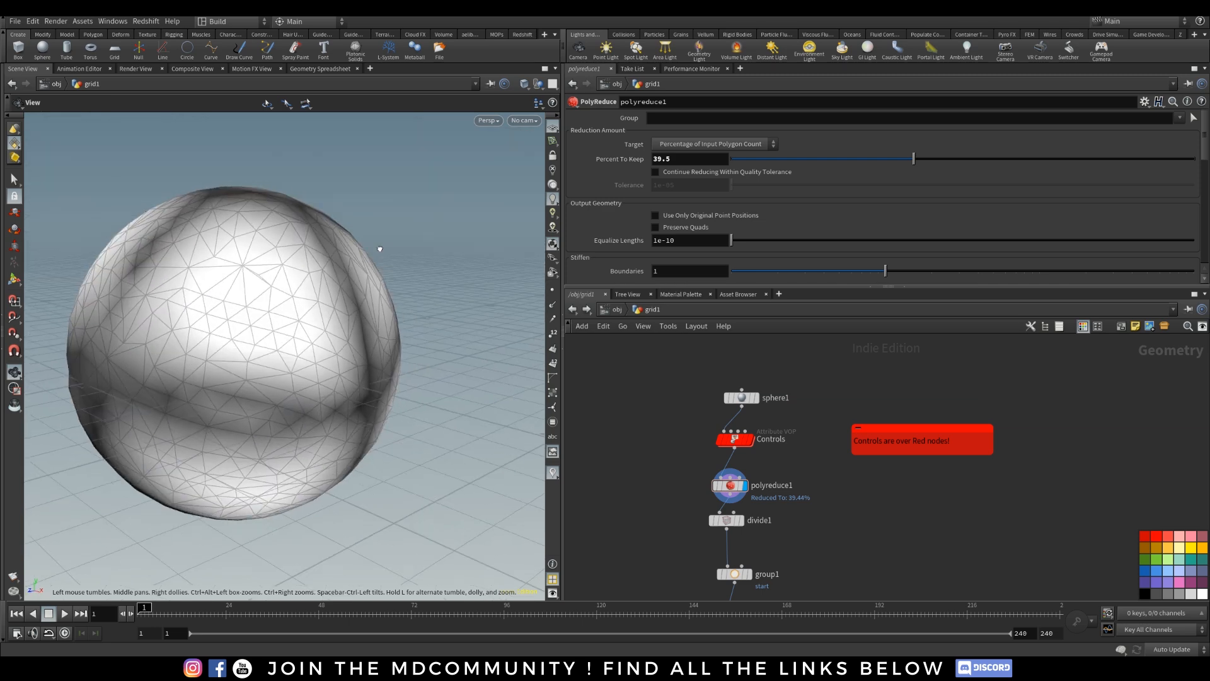
# Toggle the PolyReduce node's Cd attribute sensitivity to compare the triangle distribution, leaving it enabled.
pyautogui.moveTo(1204, 145); pyautogui.dragTo(1193, 249)
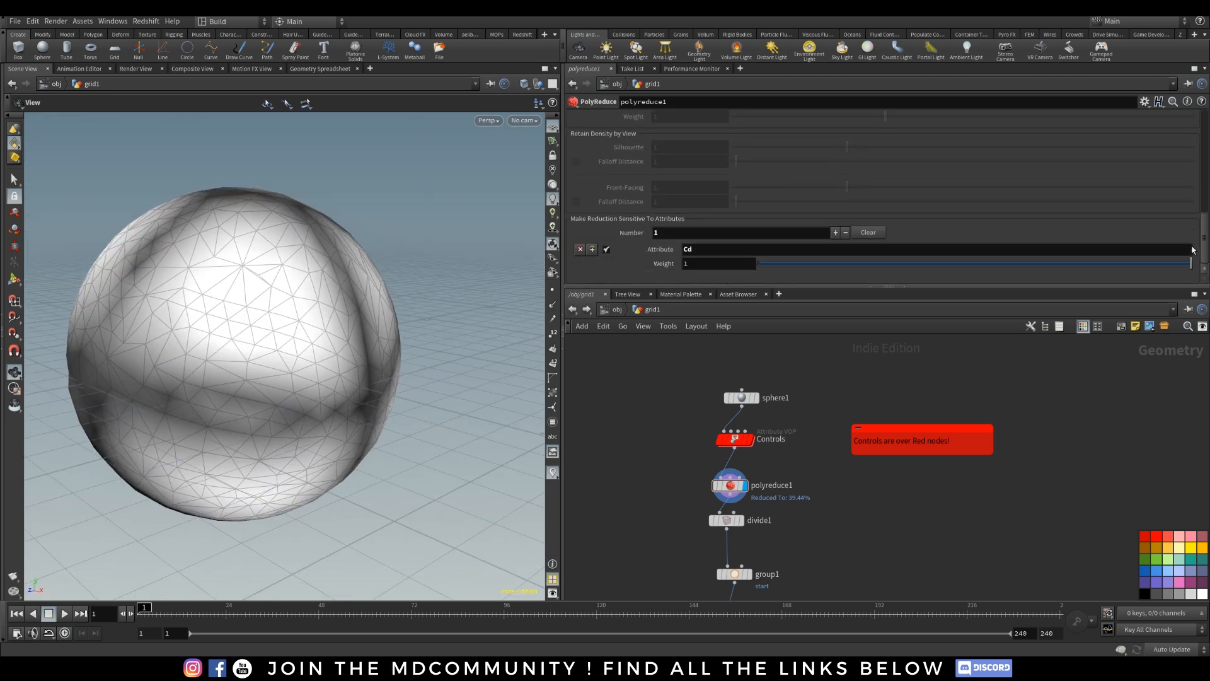
pyautogui.click(606, 249)
pyautogui.click(607, 249)
pyautogui.click(606, 248)
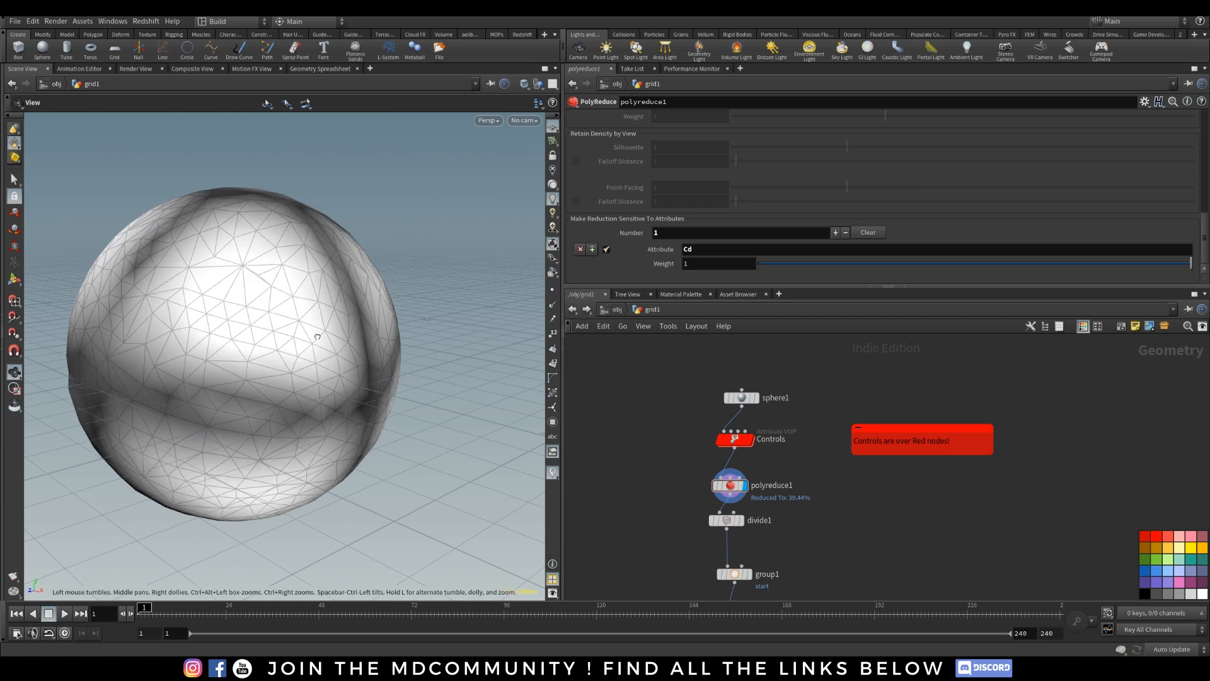
# Set the Controls node's noise Frequency to 0.4 on all three axes and check the reduced sphere.
pyautogui.click(736, 440)
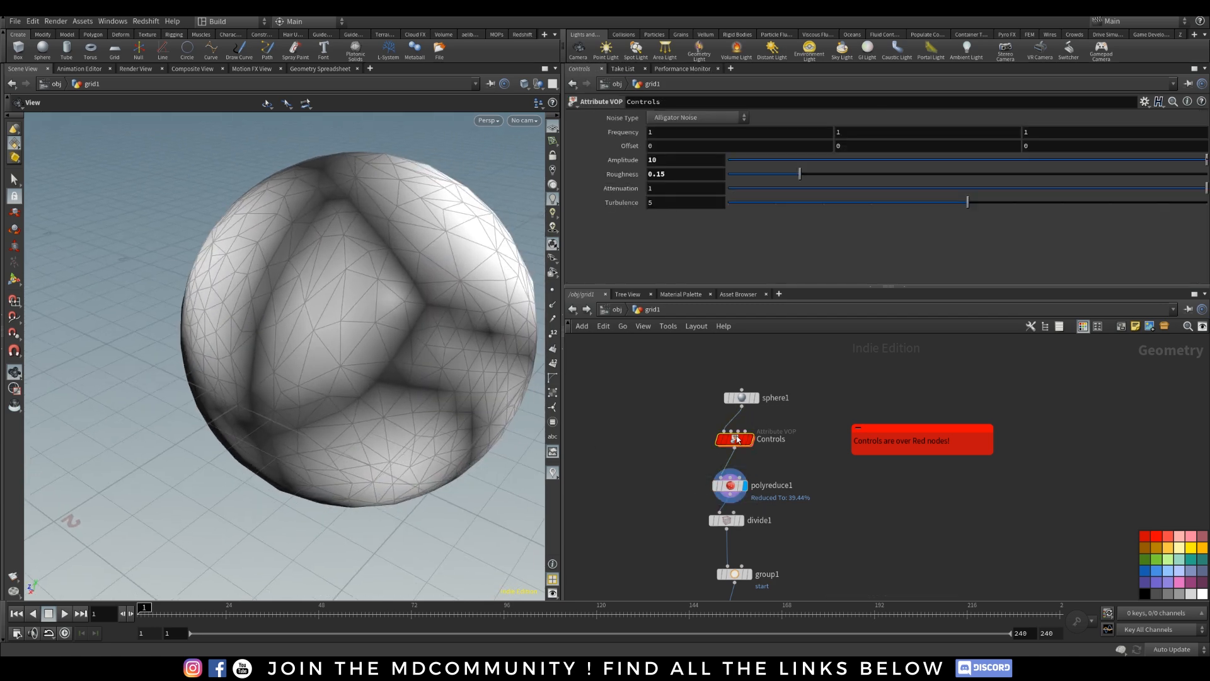
pyautogui.moveTo(630, 133); pyautogui.dragTo(579, 131, button='middle')
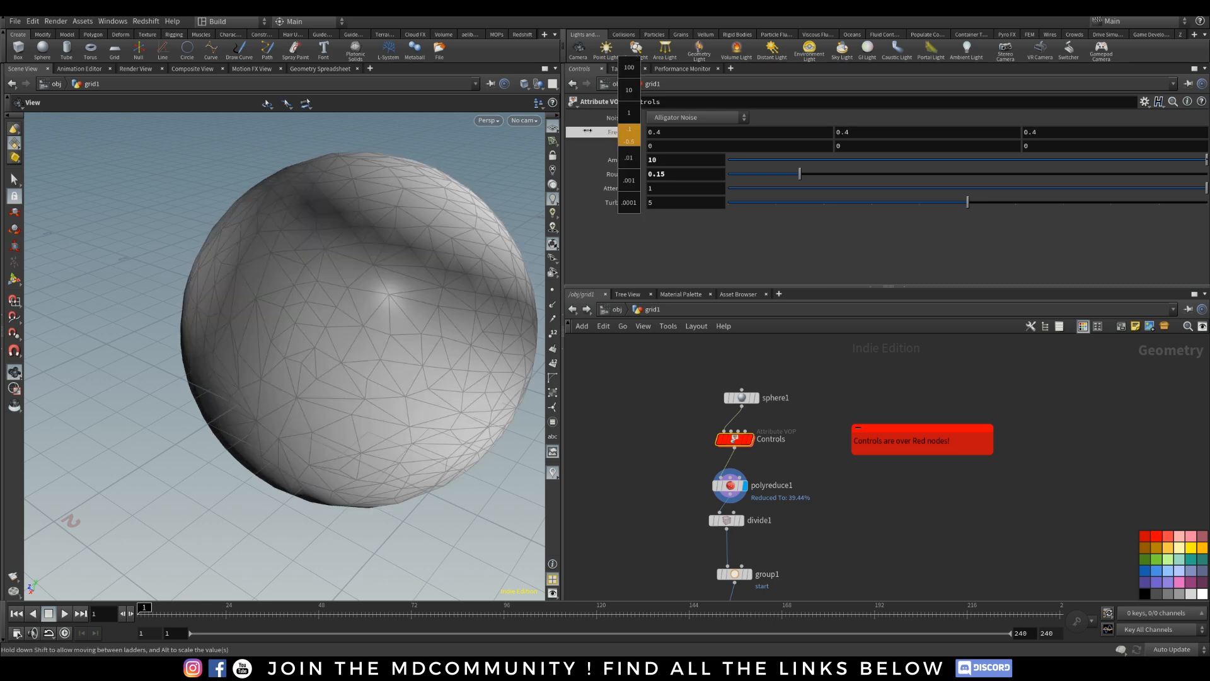
pyautogui.moveTo(270, 305); pyautogui.dragTo(244, 330)
pyautogui.moveTo(245, 330); pyautogui.dragTo(403, 278, button='middle')
pyautogui.moveTo(403, 278); pyautogui.dragTo(286, 391, button='right')
pyautogui.moveTo(286, 391); pyautogui.dragTo(278, 365)
# Display the Divide node and examine the cell distribution of the dual-divided sphere from several sides.
pyautogui.click(739, 519)
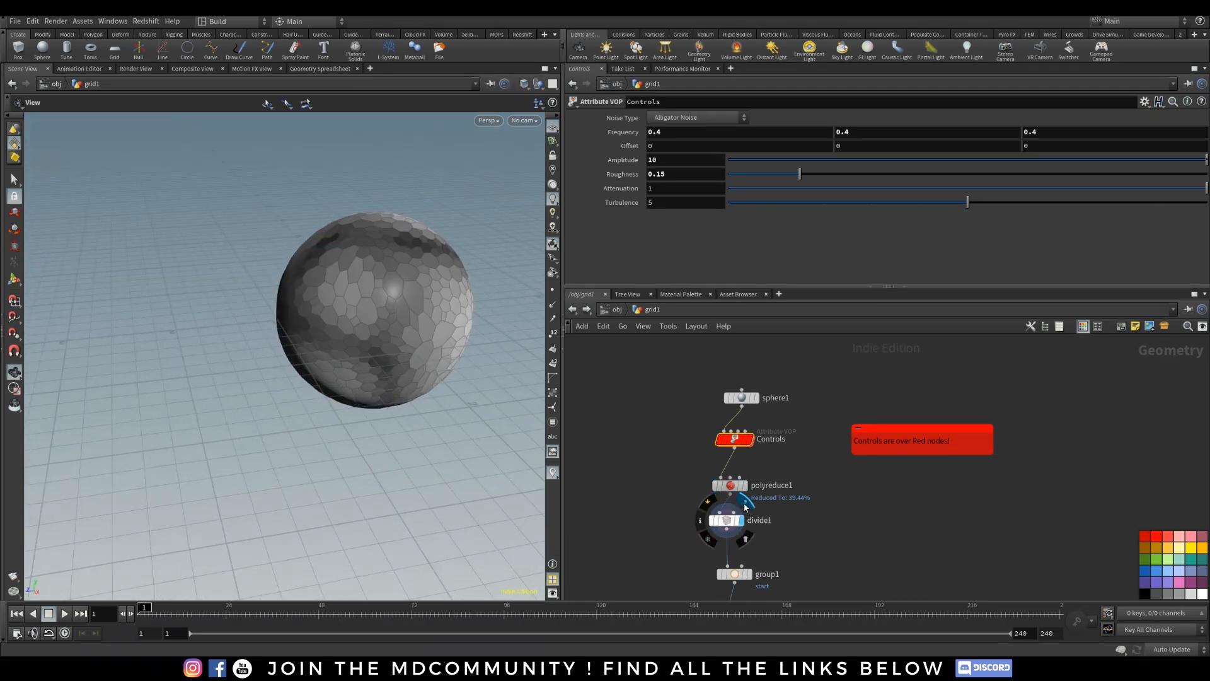
pyautogui.moveTo(359, 284)
pyautogui.mouseDown()
pyautogui.moveTo(399, 326)
pyautogui.moveTo(318, 275)
pyautogui.moveTo(296, 297)
pyautogui.moveTo(345, 313)
pyautogui.moveTo(307, 345)
pyautogui.moveTo(321, 353)
pyautogui.moveTo(311, 365)
pyautogui.moveTo(351, 365)
pyautogui.moveTo(282, 357)
pyautogui.moveTo(381, 394)
pyautogui.moveTo(441, 397)
pyautogui.mouseUp()
pyautogui.moveTo(269, 352); pyautogui.dragTo(307, 358)
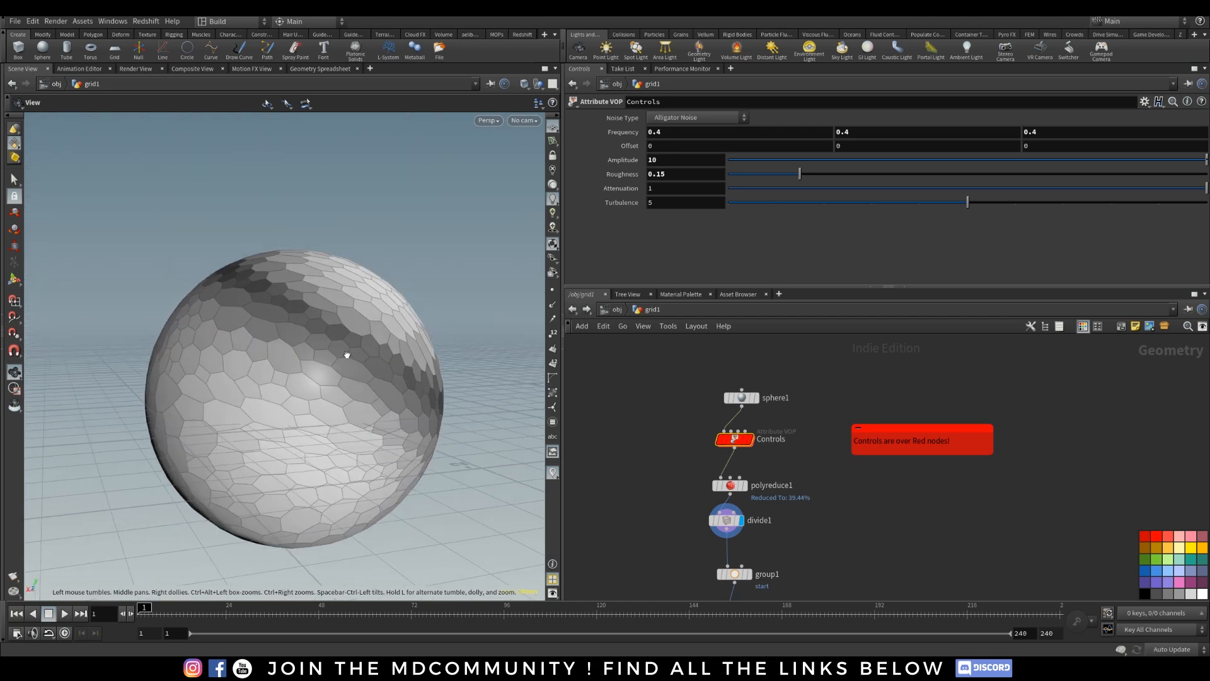
pyautogui.moveTo(747, 479)
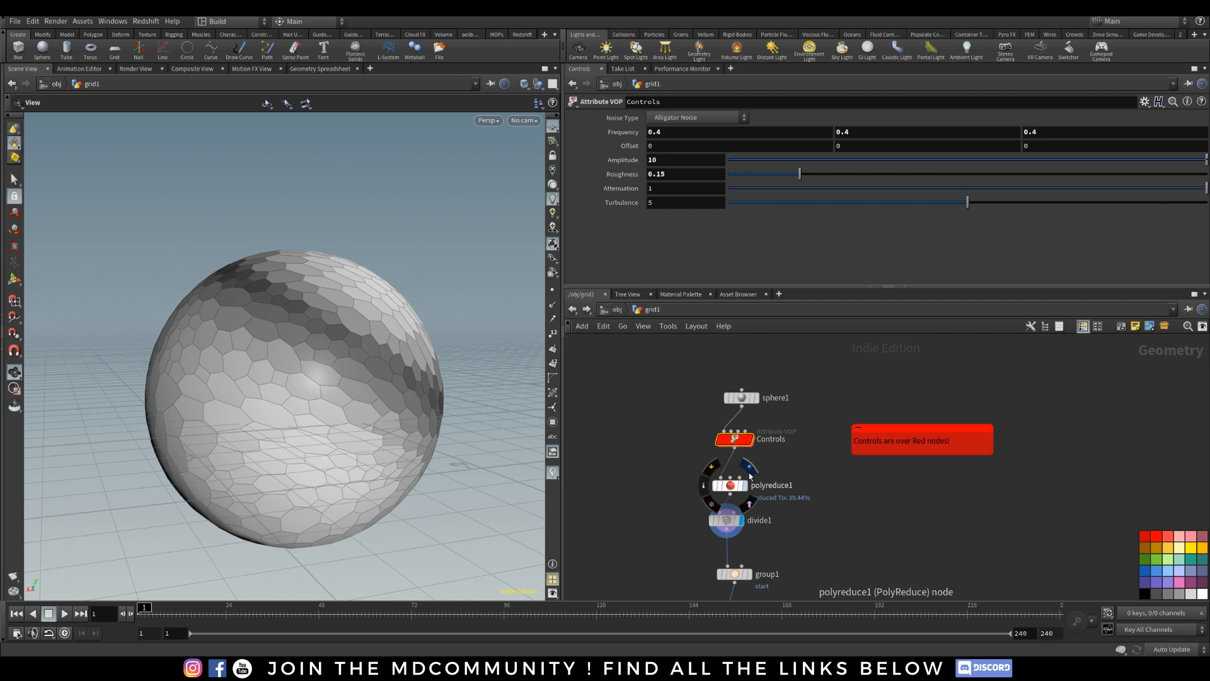
pyautogui.moveTo(342, 378); pyautogui.dragTo(341, 353)
# Find the Attribute Delete operator to add to the network near the Divide node.
pyautogui.moveTo(756, 547); pyautogui.dragTo(754, 475, button='middle')
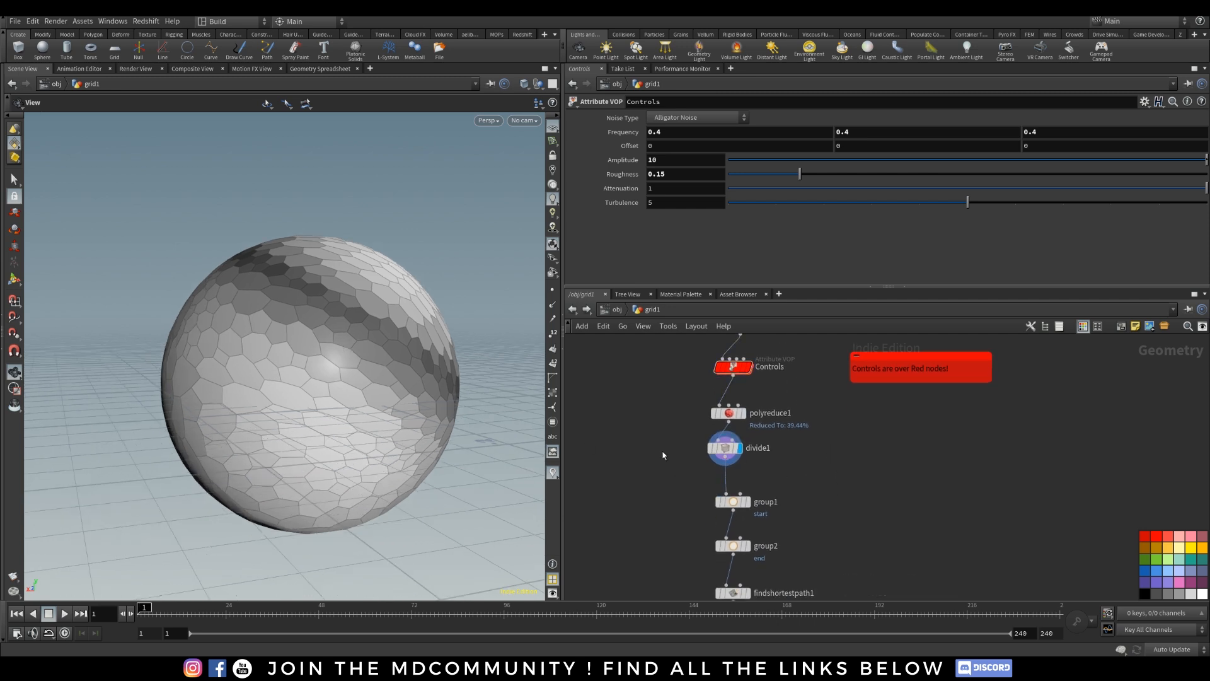
pyautogui.press('Tab')
pyautogui.write('attribute b')
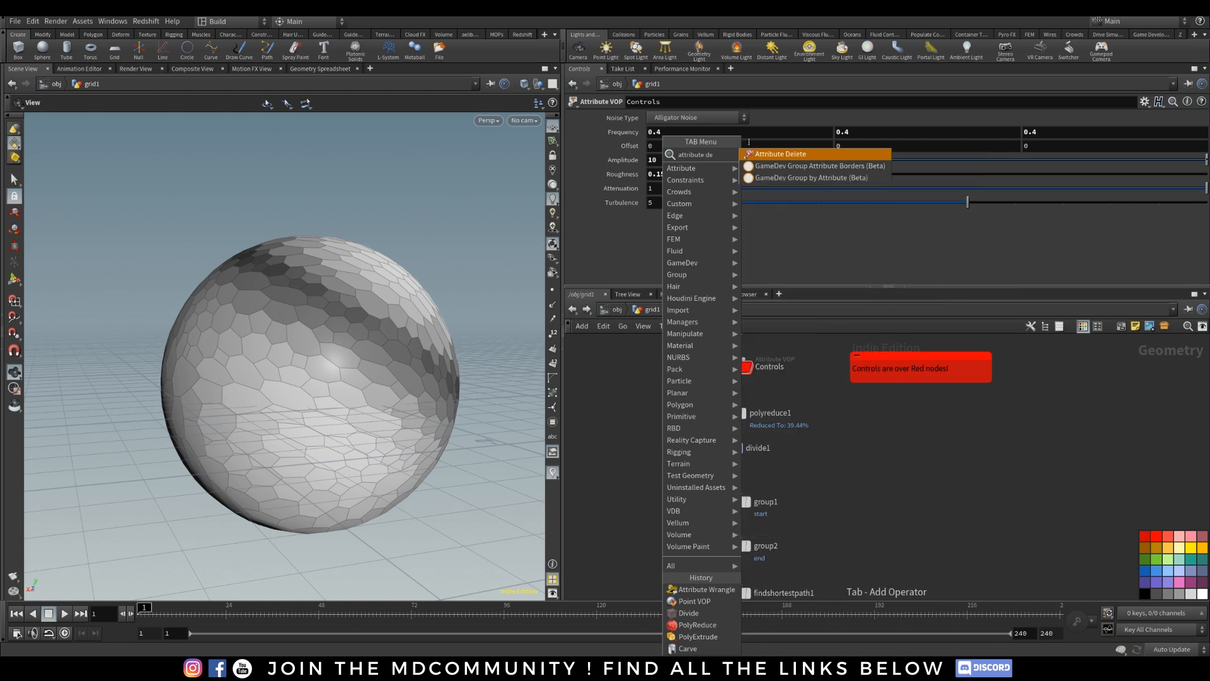
# Insert an Attribute Delete node between divide1 and group1 in the network.
pyautogui.click(767, 154)
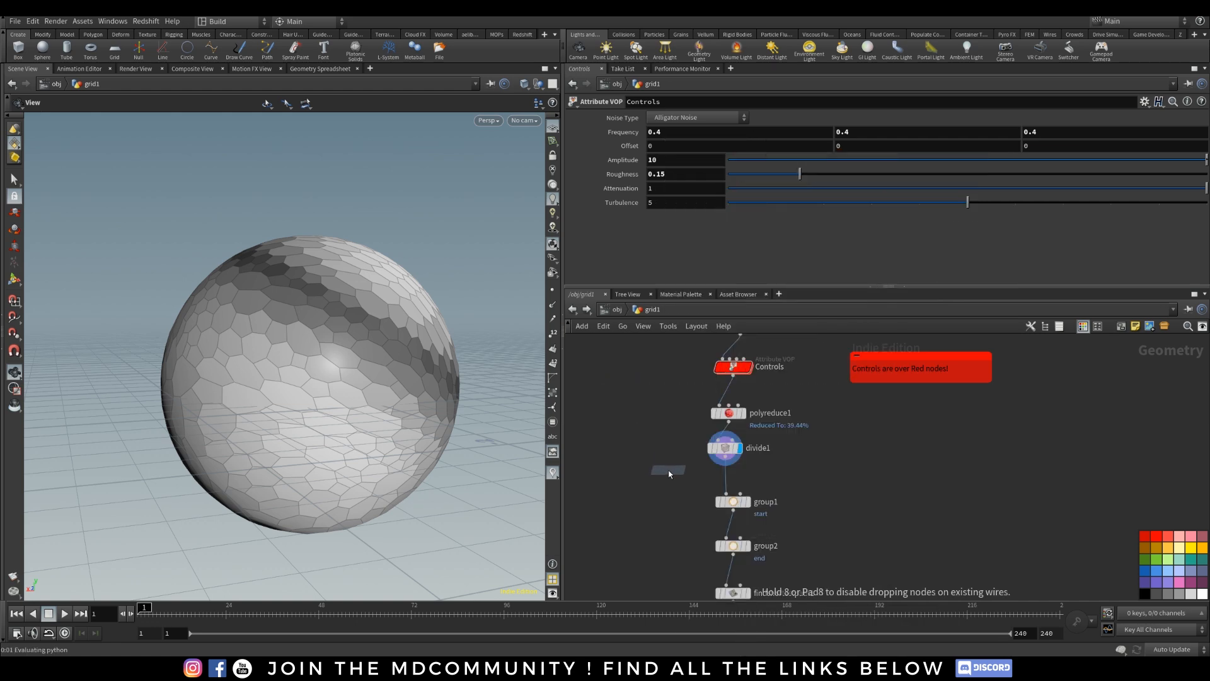
pyautogui.click(727, 473)
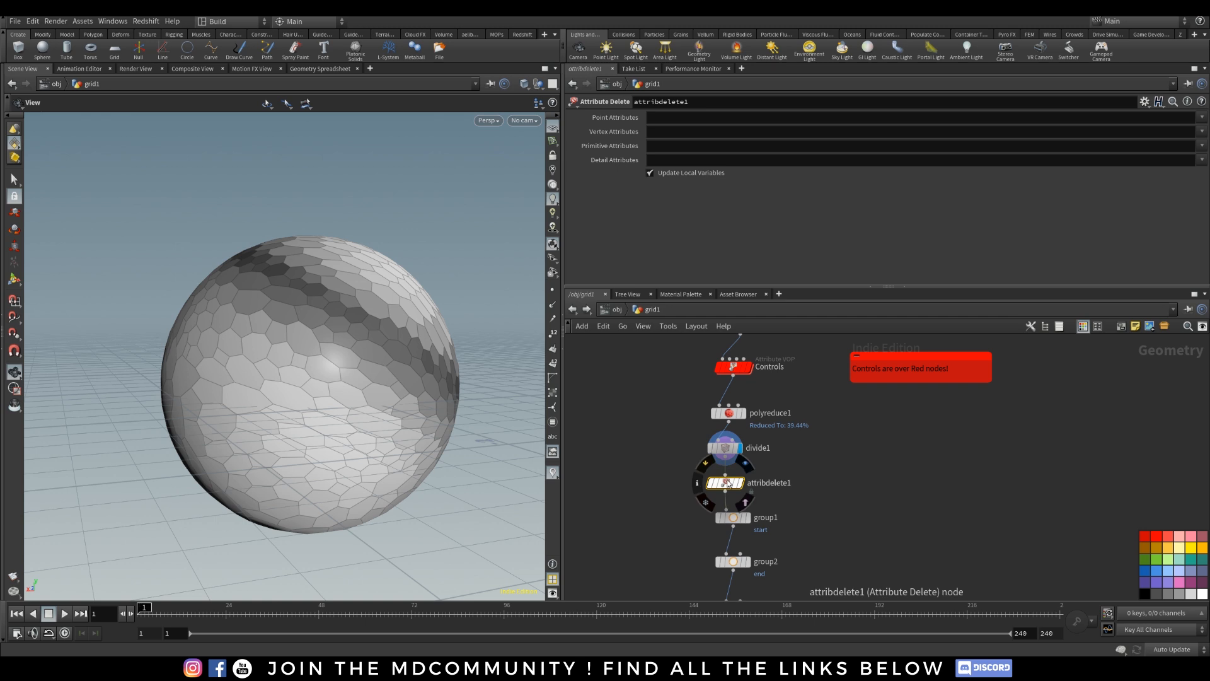
# Inspect the point, vertex, primitive and detail attributes of divide1 in the geometry spreadsheet and compare them with polyreduce1's node info.
pyautogui.middleClick(728, 448)
pyautogui.middleClick(728, 450)
pyautogui.click(314, 70)
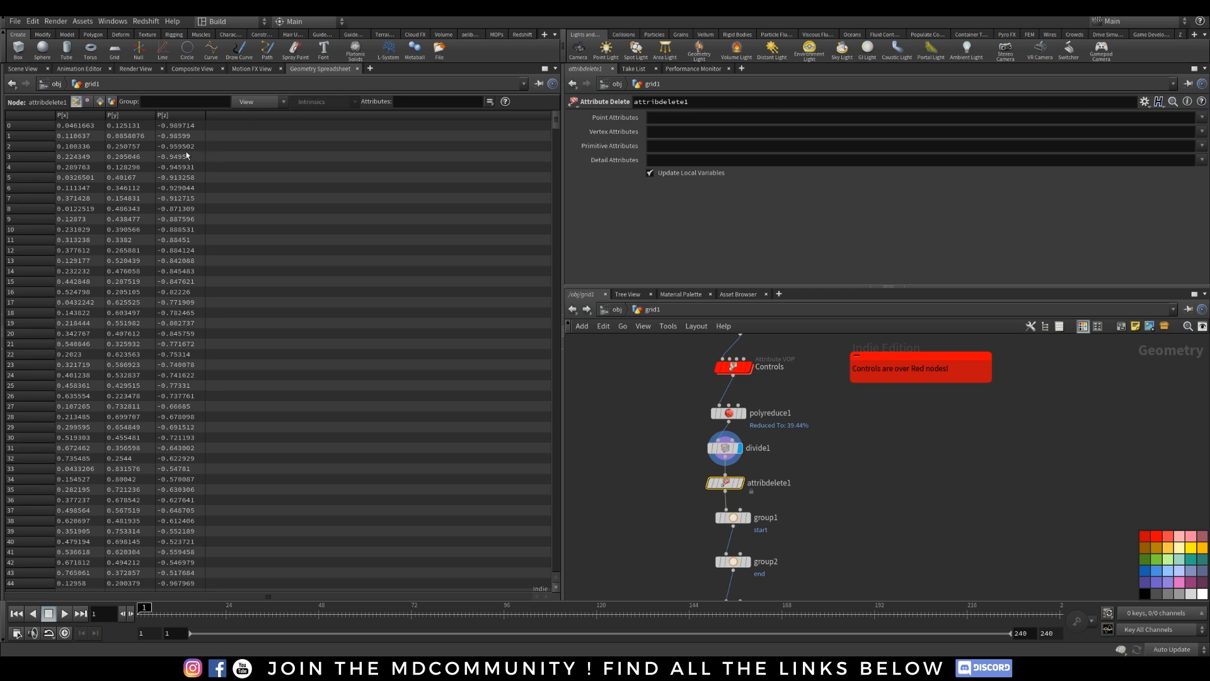
pyautogui.click(724, 449)
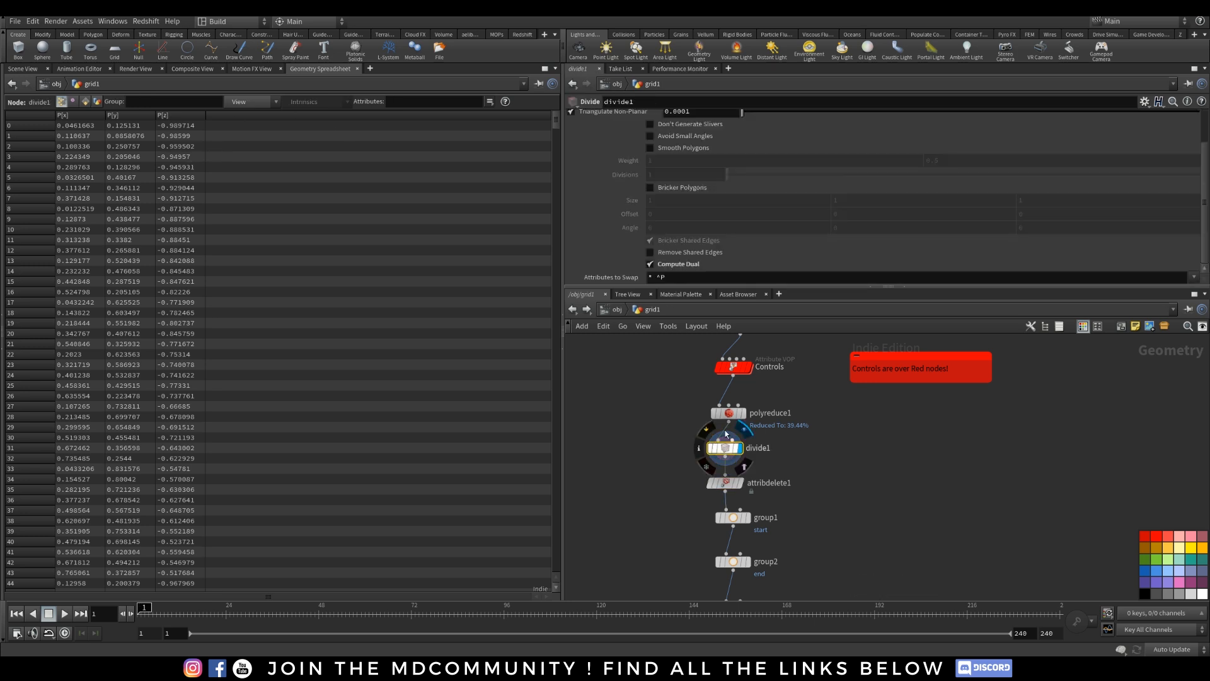
pyautogui.click(74, 101)
pyautogui.click(85, 101)
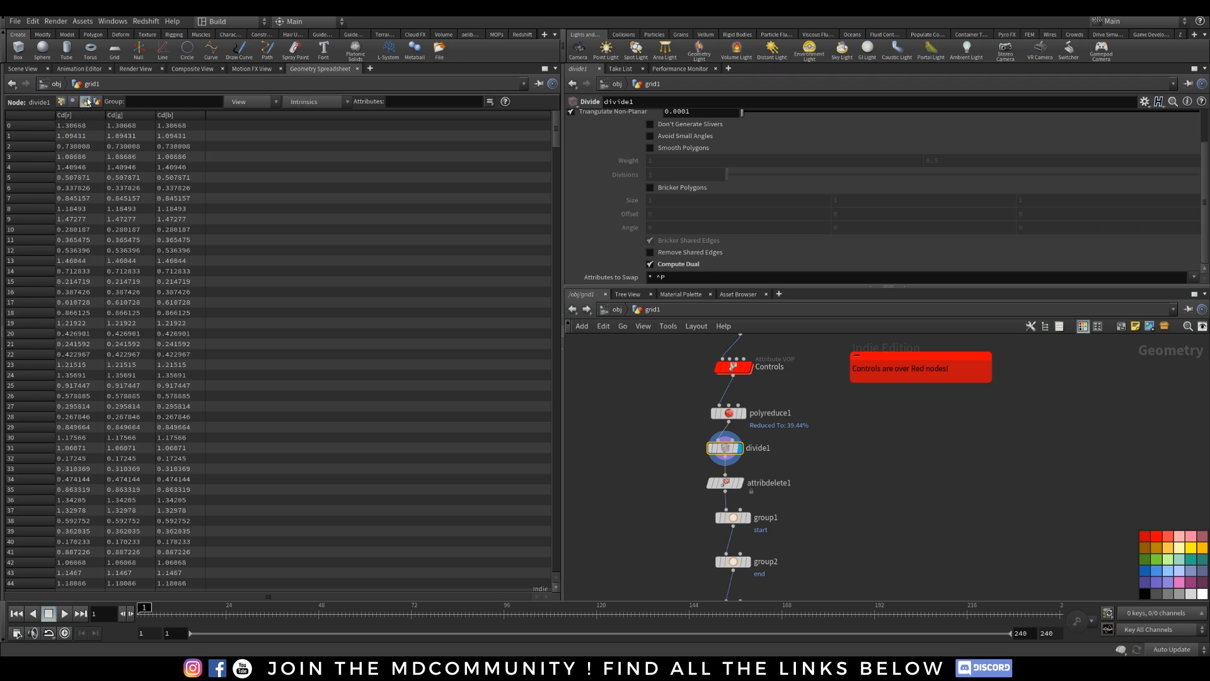
pyautogui.click(96, 103)
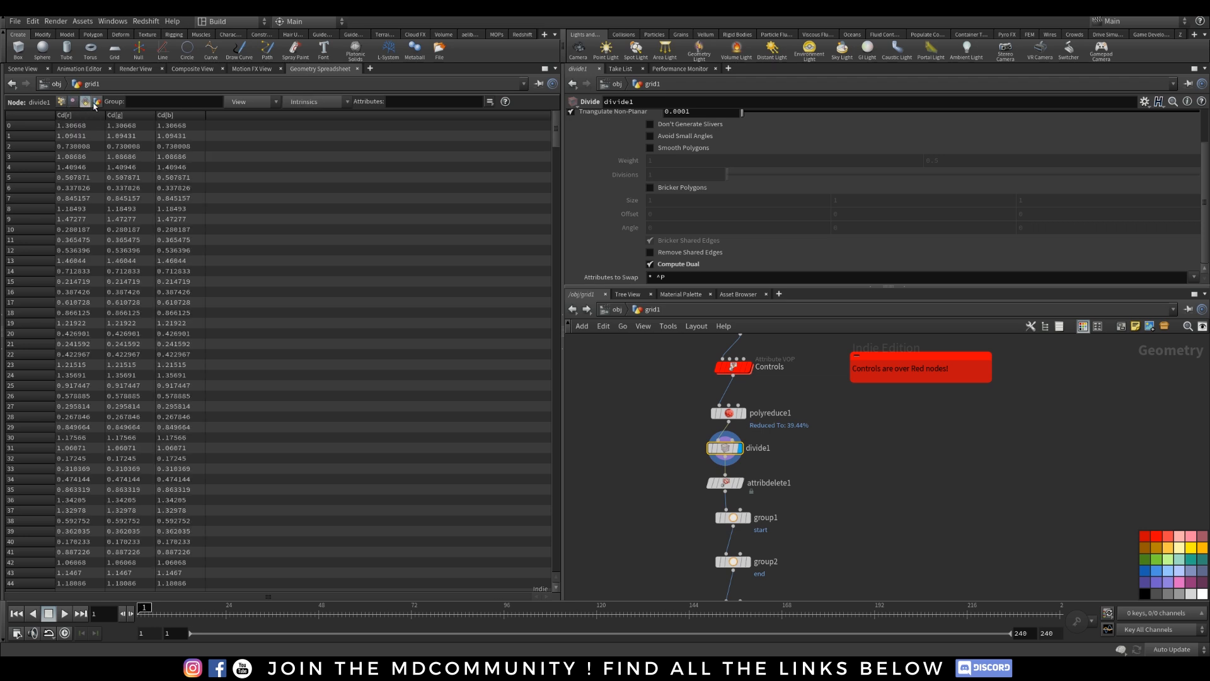
pyautogui.click(60, 102)
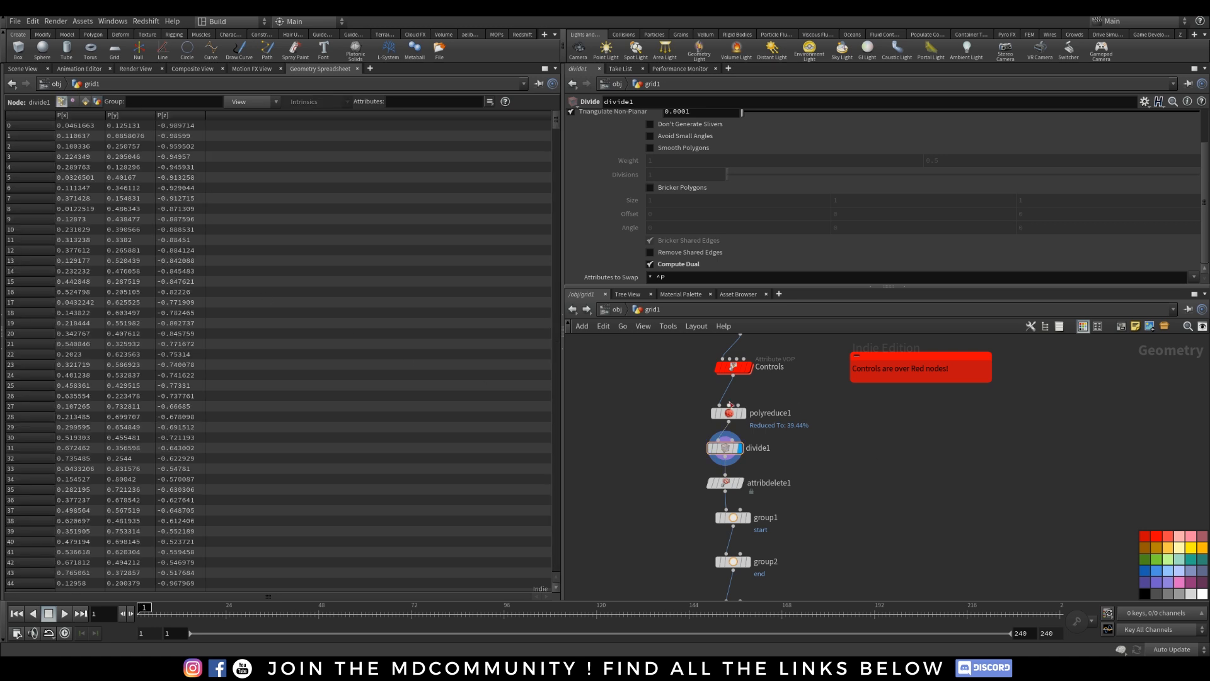
pyautogui.middleClick(730, 415)
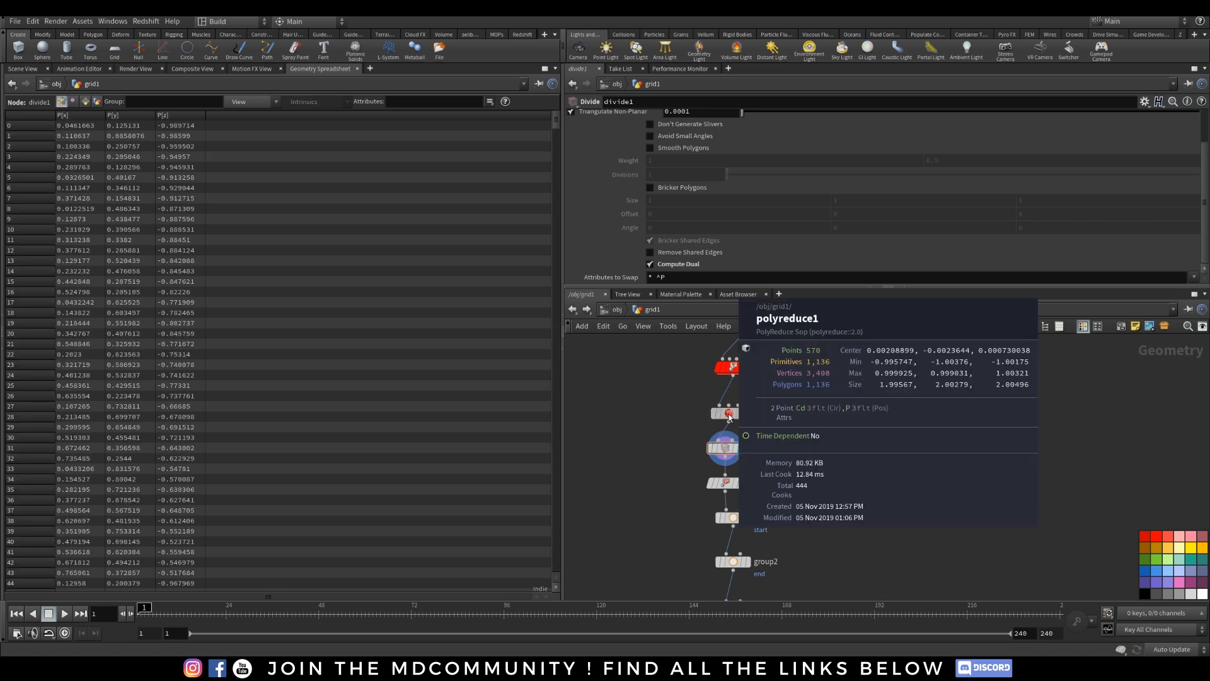
pyautogui.middleClick(725, 448)
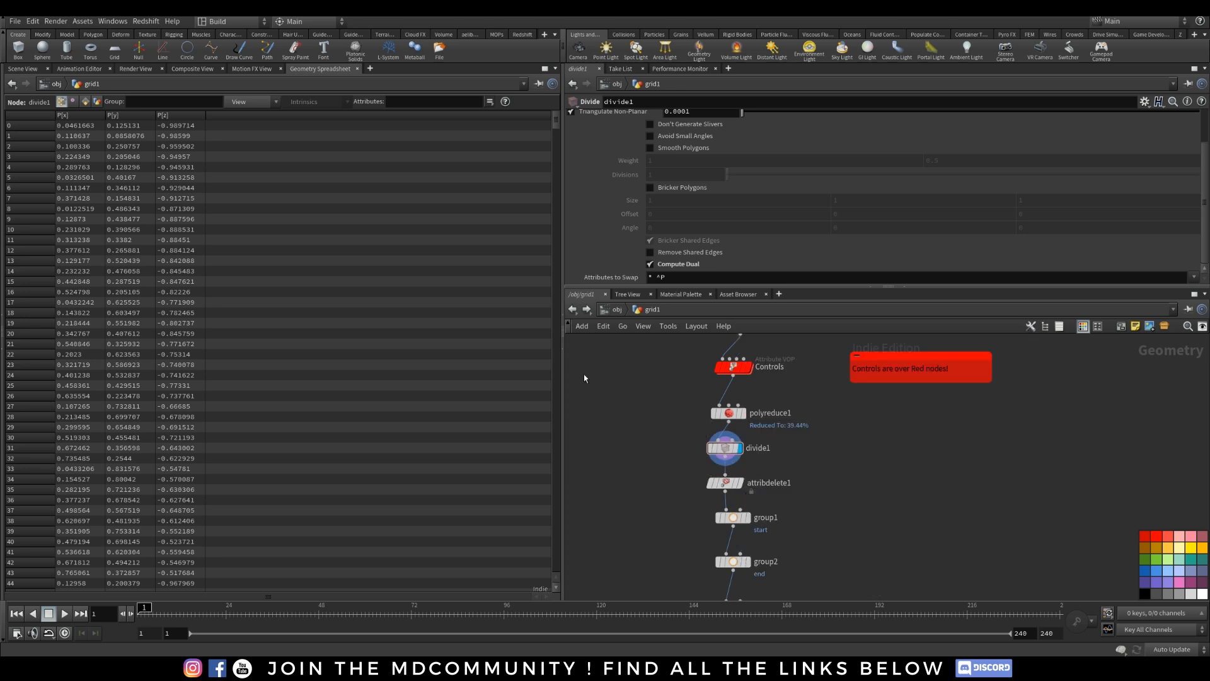
pyautogui.click(22, 69)
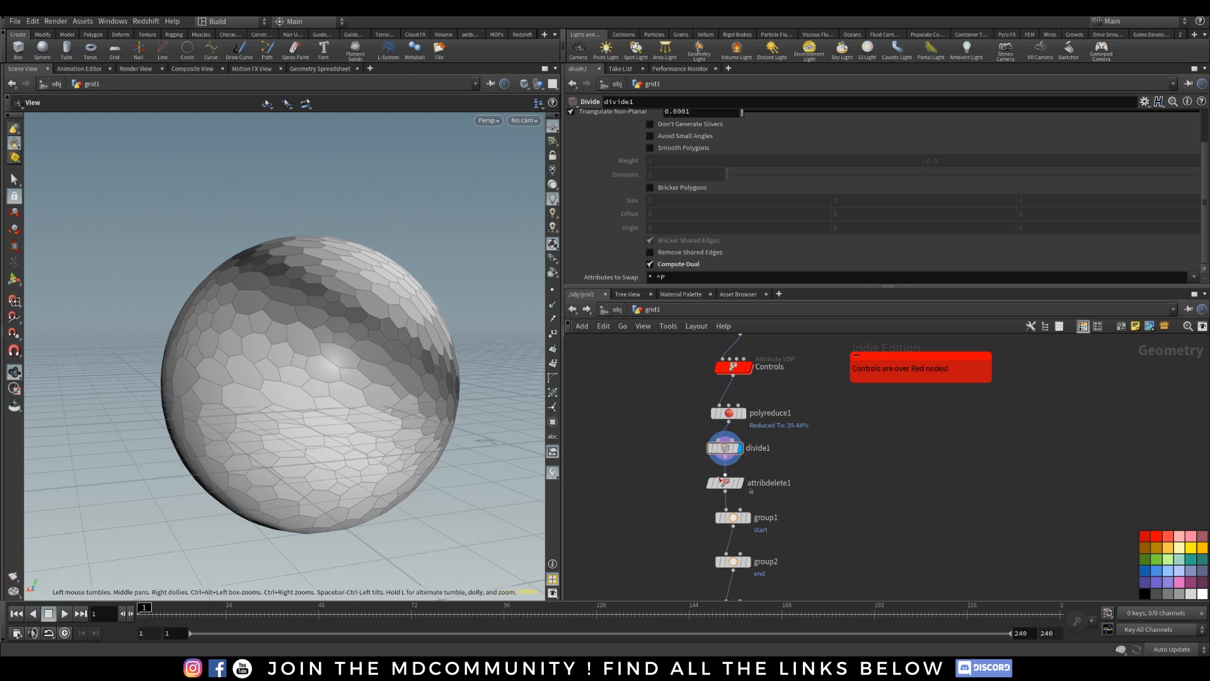
# Display the attribdelete1 node and set it to delete the primitive color attribute Cd.
pyautogui.moveTo(801, 388); pyautogui.dragTo(801, 425, button='middle')
pyautogui.click(730, 409)
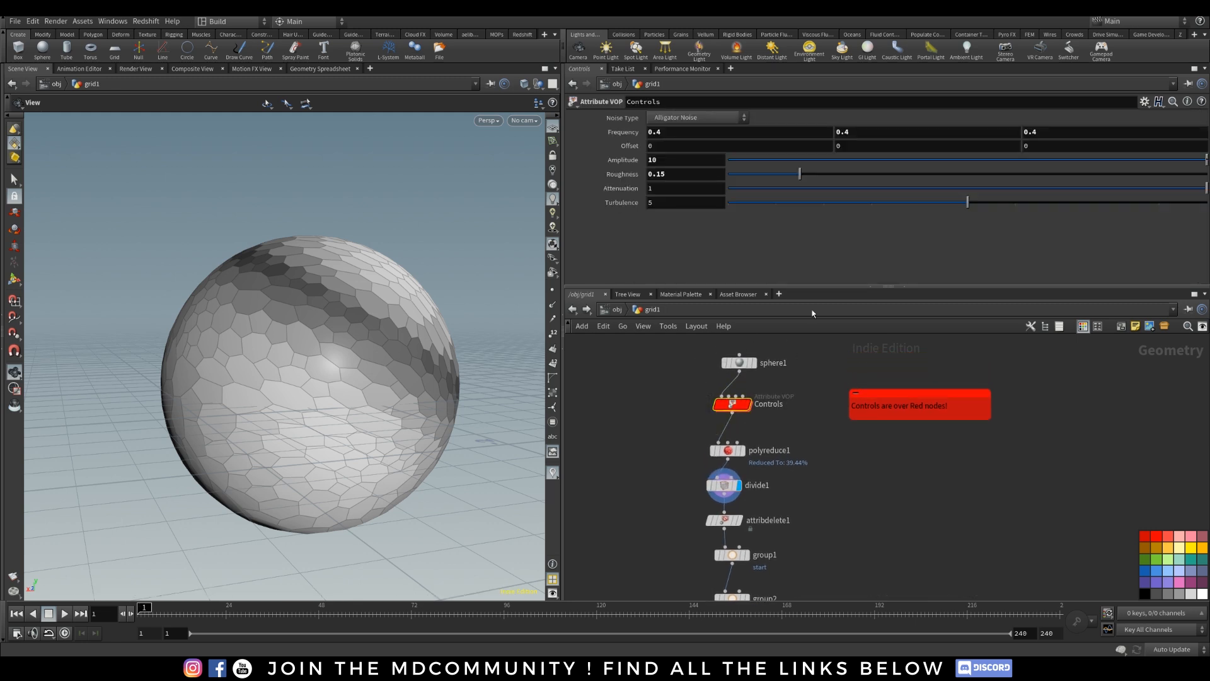
pyautogui.click(860, 492)
pyautogui.click(737, 520)
pyautogui.click(731, 520)
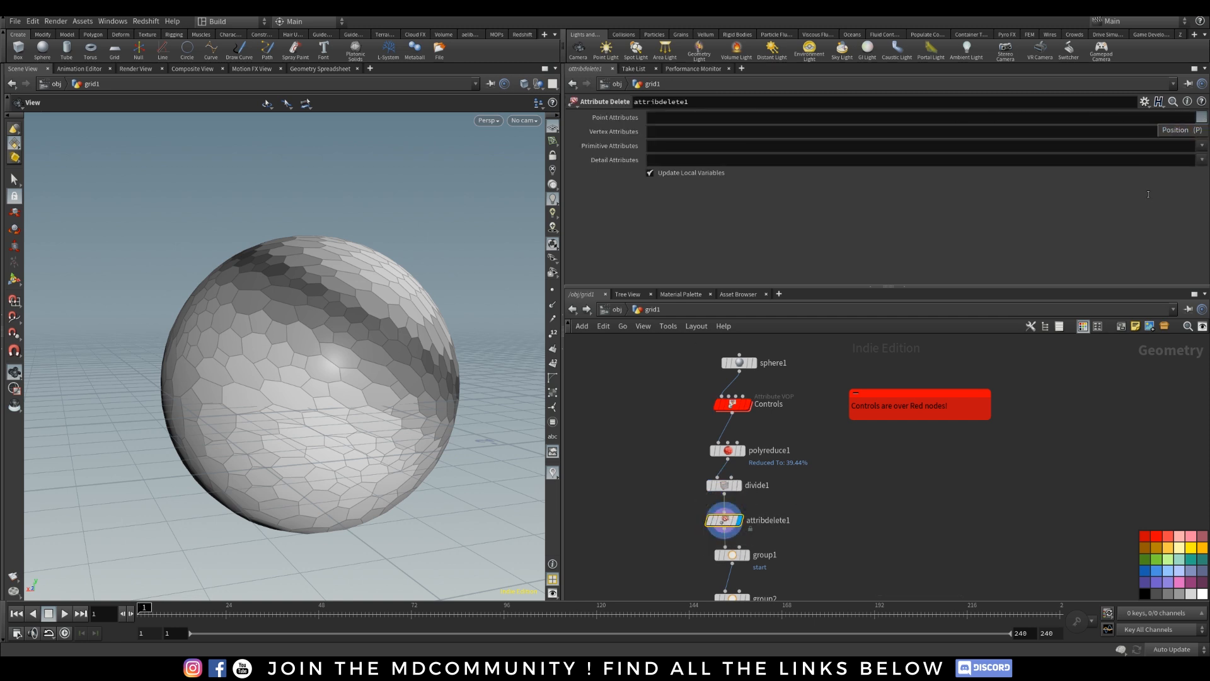
pyautogui.click(1200, 147)
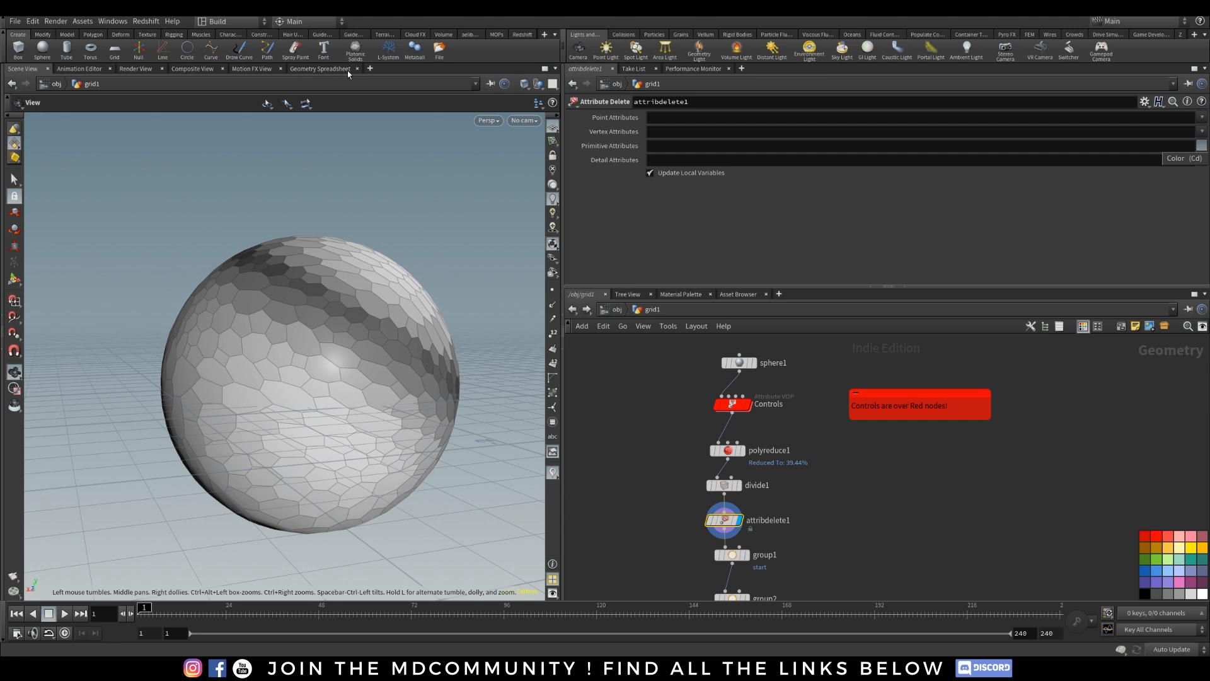
pyautogui.click(1182, 158)
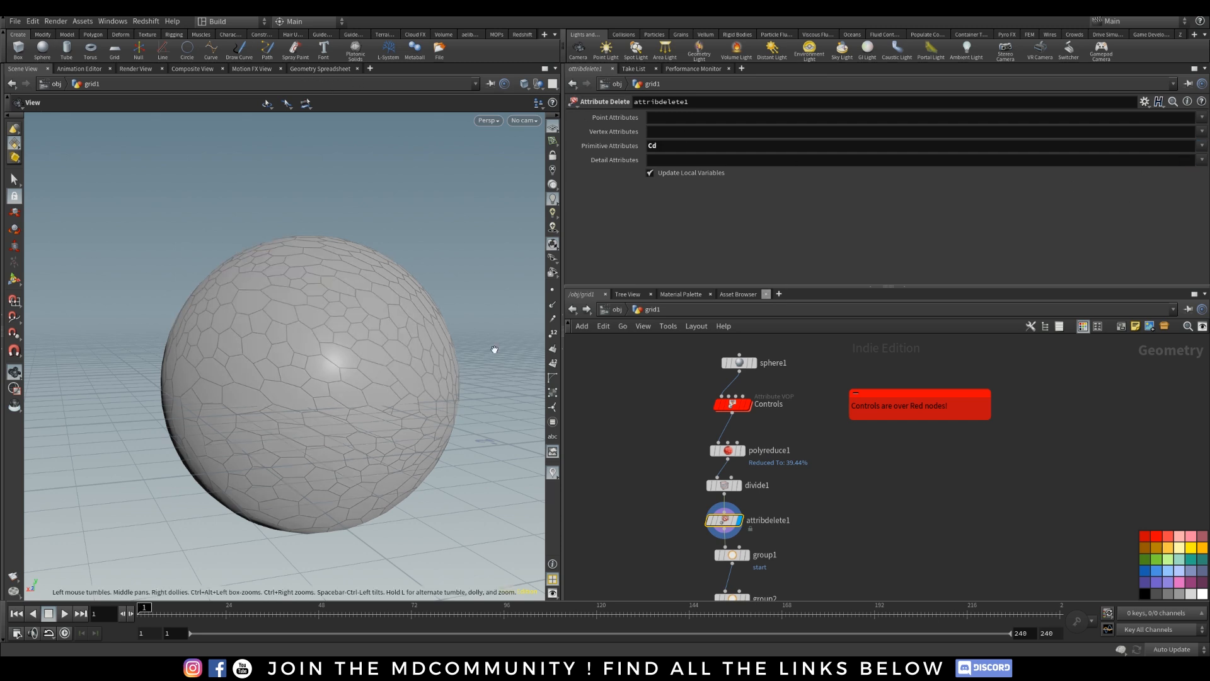
# Compare the sphere's shading at divide1 and attribdelete1, ending with attribdelete1 displayed.
pyautogui.click(738, 484)
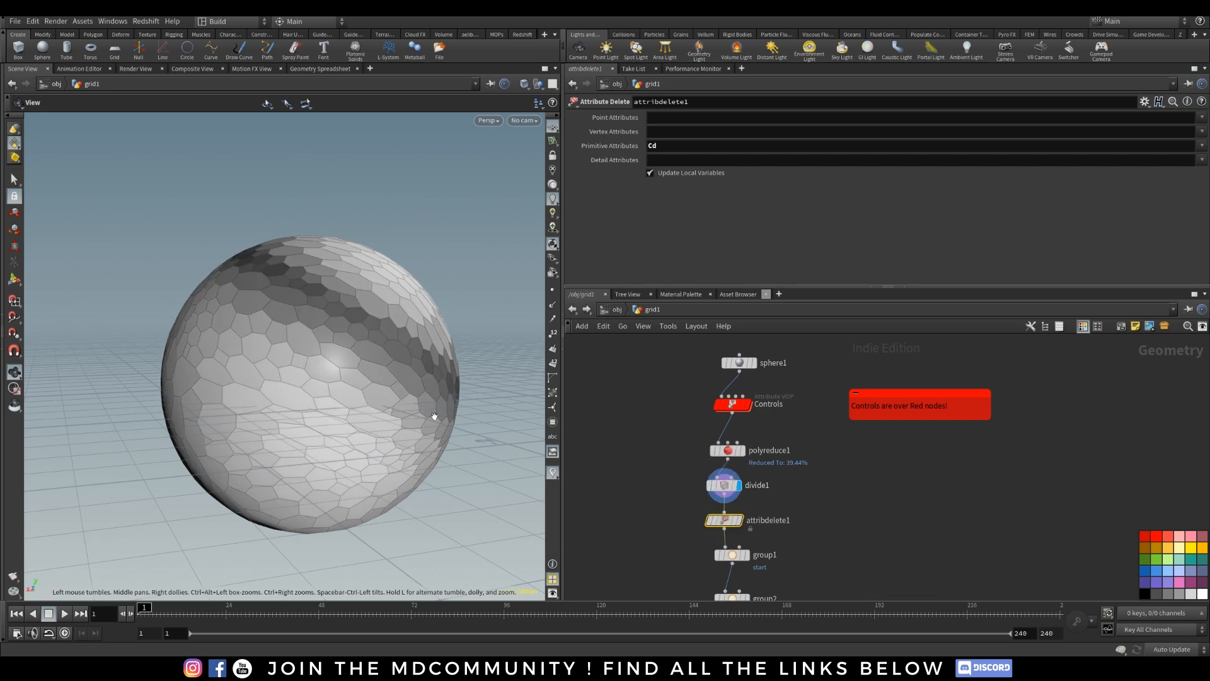
pyautogui.click(737, 519)
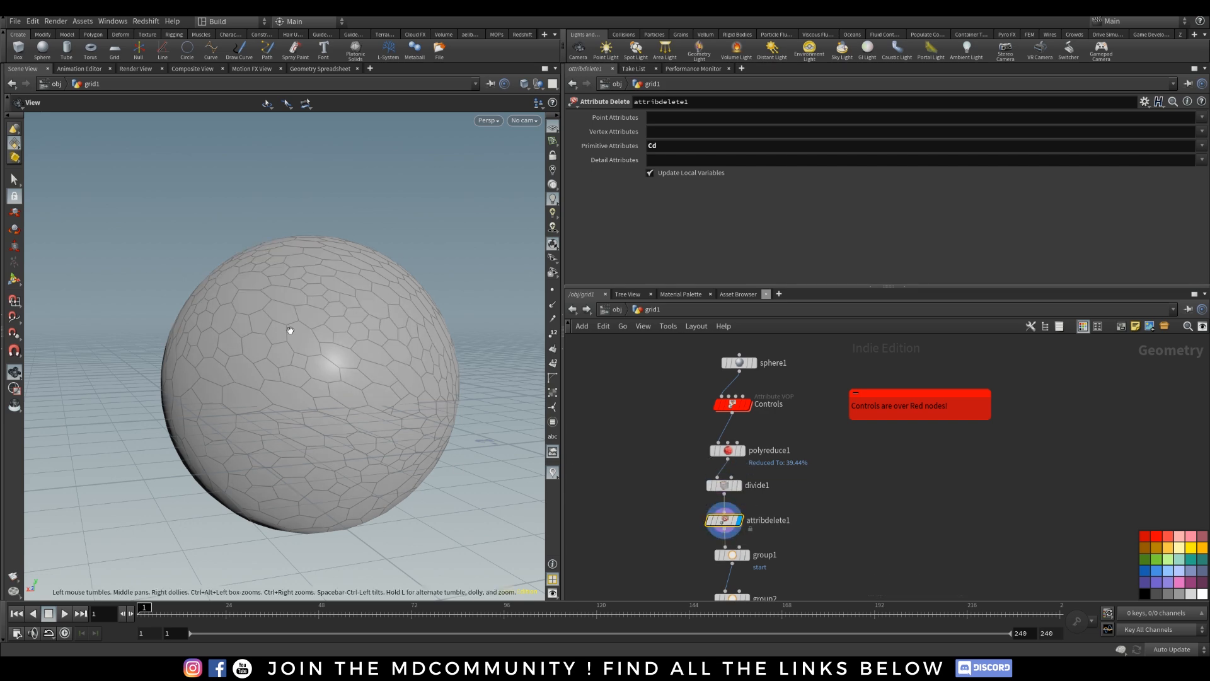
pyautogui.moveTo(311, 319); pyautogui.dragTo(289, 400)
pyautogui.moveTo(891, 511); pyautogui.dragTo(890, 459, button='middle')
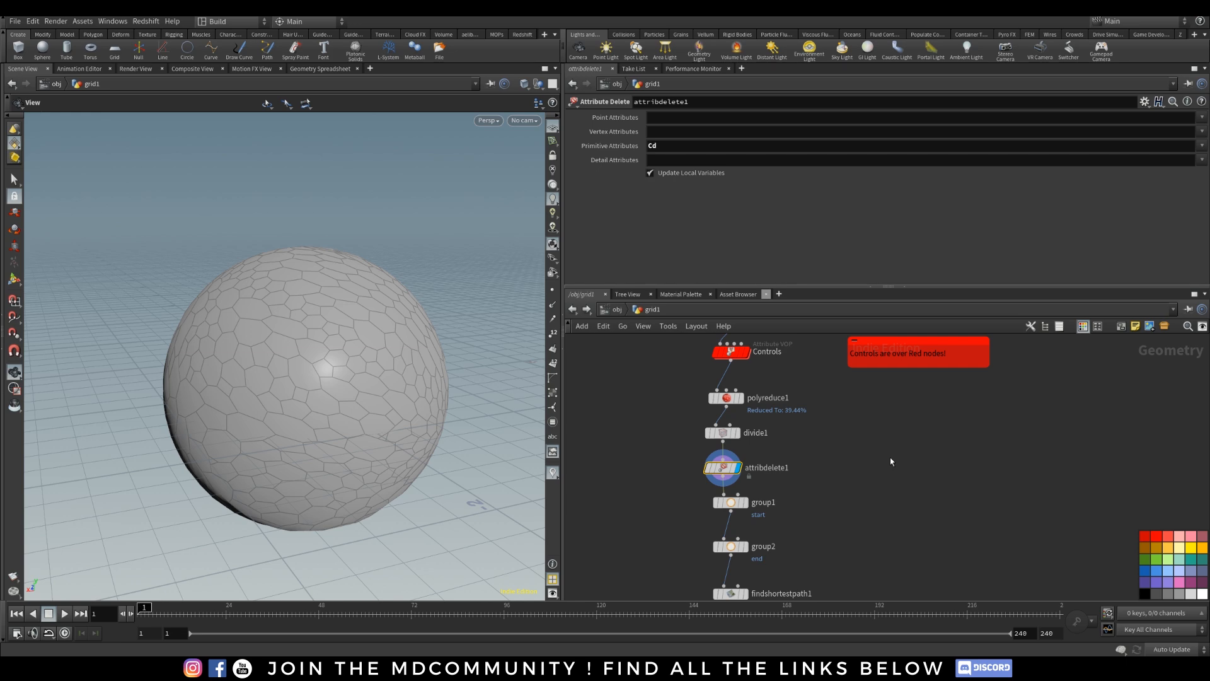
pyautogui.moveTo(323, 395); pyautogui.dragTo(353, 373)
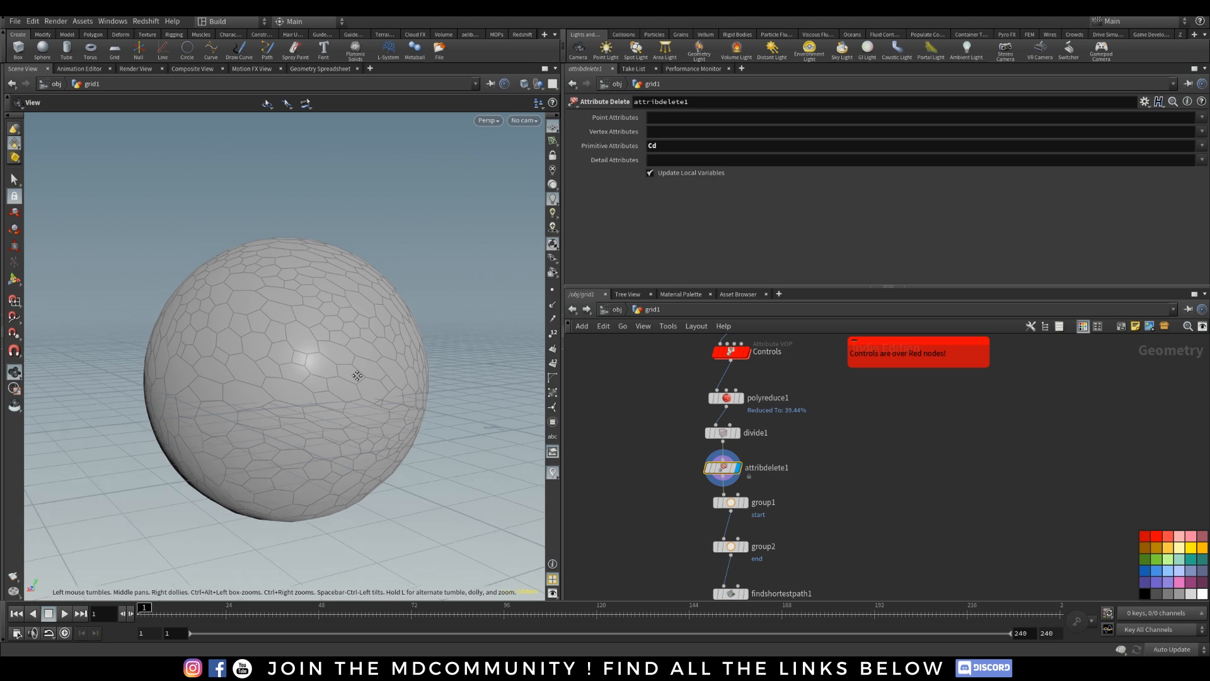
# Place a Clip node beside the end of the node chain and remove the carve1 node.
pyautogui.moveTo(860, 573); pyautogui.dragTo(861, 491, button='middle')
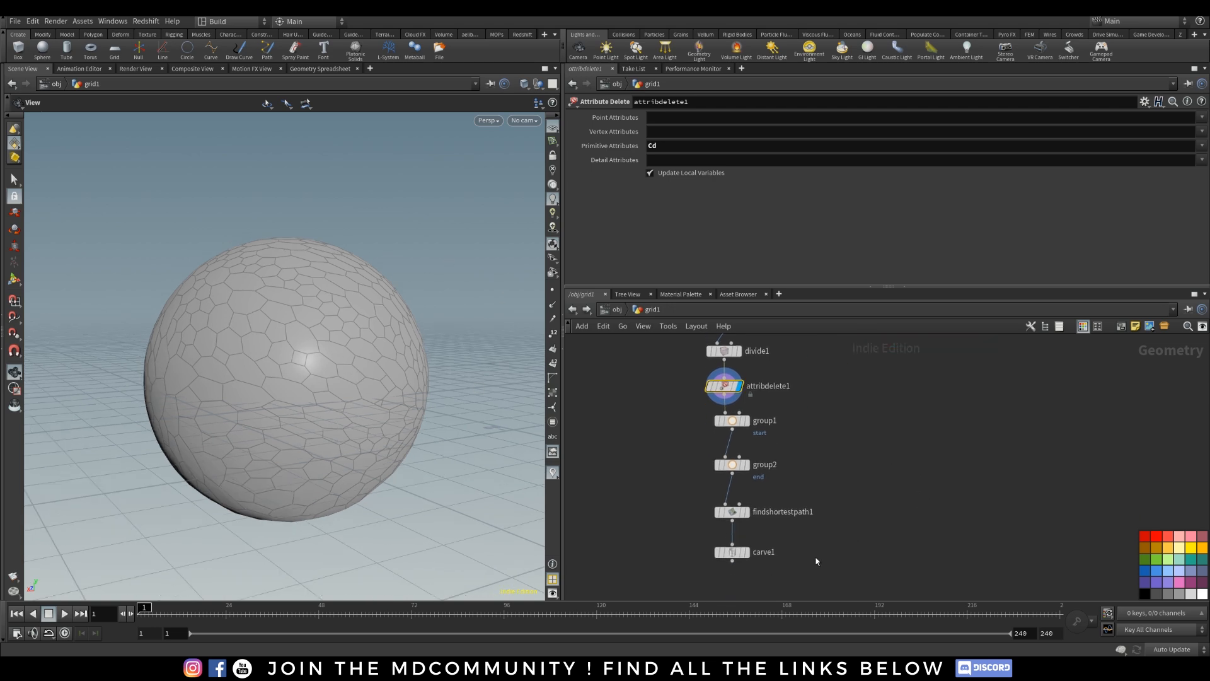
pyautogui.press('Tab')
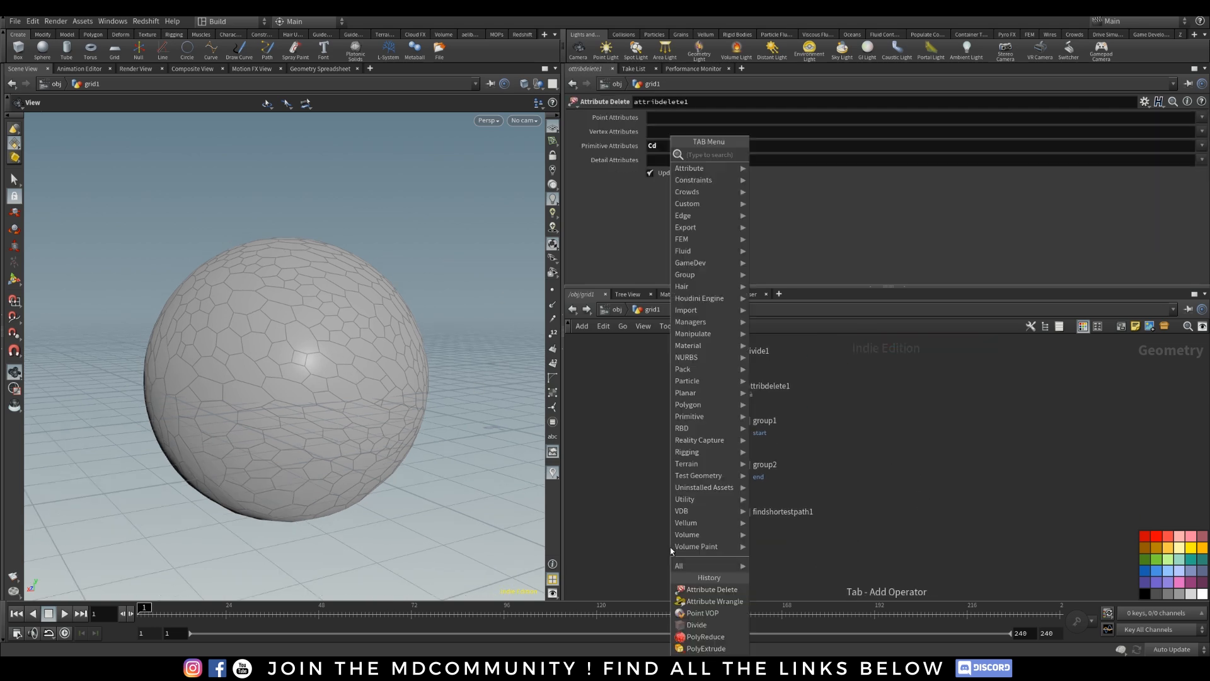
pyautogui.write('clip')
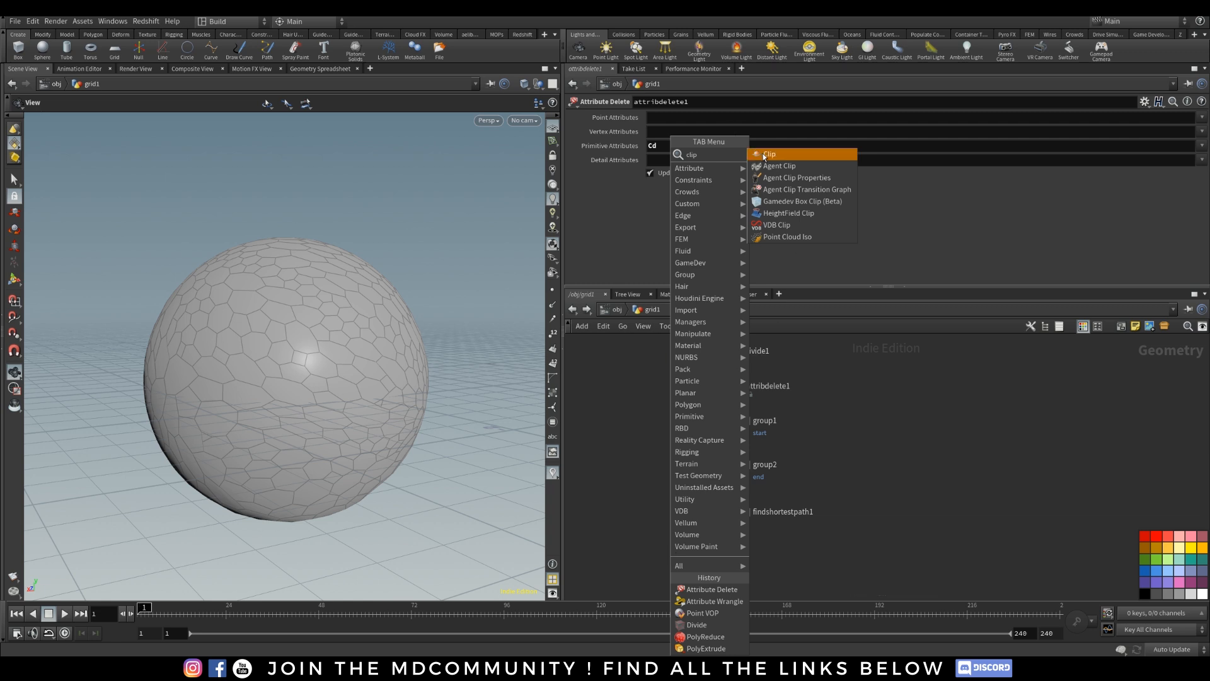
pyautogui.click(763, 154)
pyautogui.click(662, 542)
pyautogui.moveTo(661, 548)
pyautogui.mouseDown()
pyautogui.moveTo(638, 556)
pyautogui.moveTo(656, 555)
pyautogui.mouseUp()
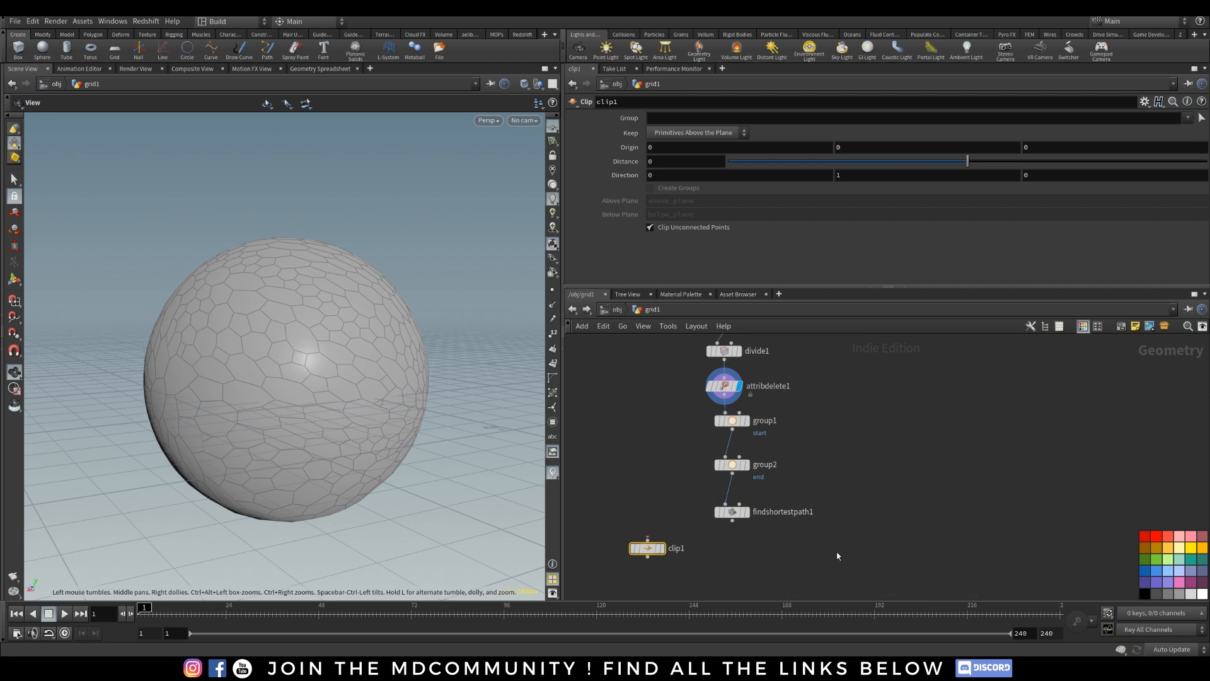
# Add a Resample node below findshortestpath1, wire it to that node's output and display it.
pyautogui.press('Tab')
pyautogui.write('resampl')
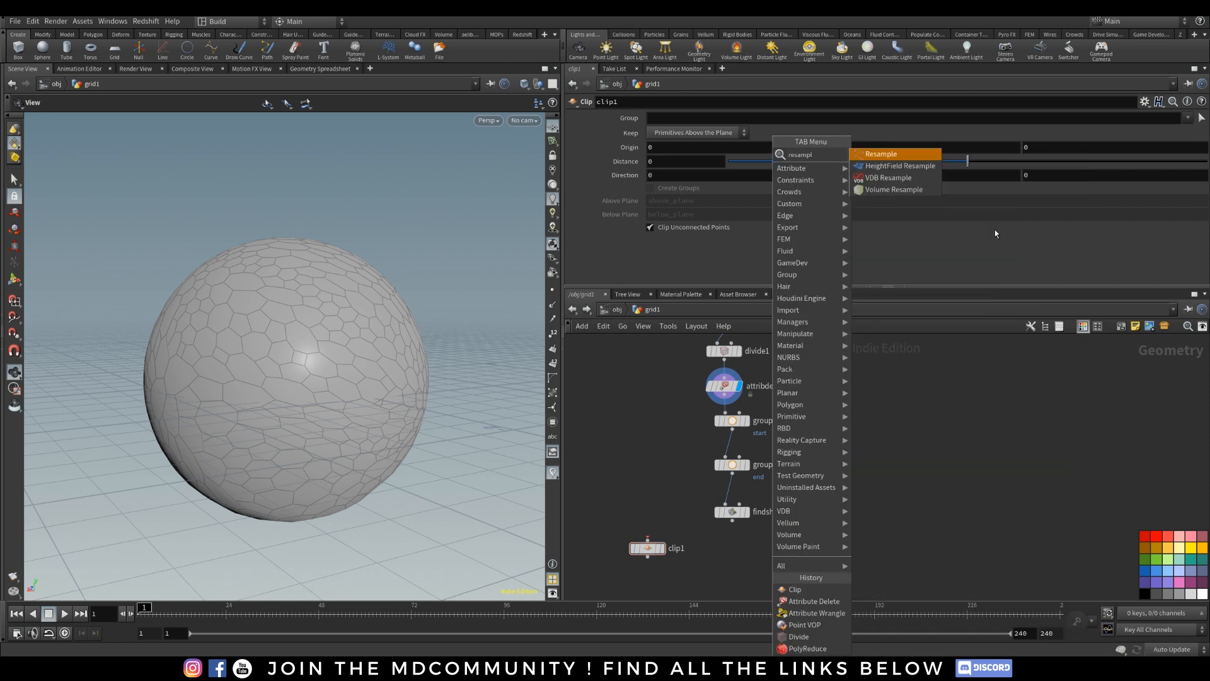
pyautogui.click(881, 154)
pyautogui.click(732, 548)
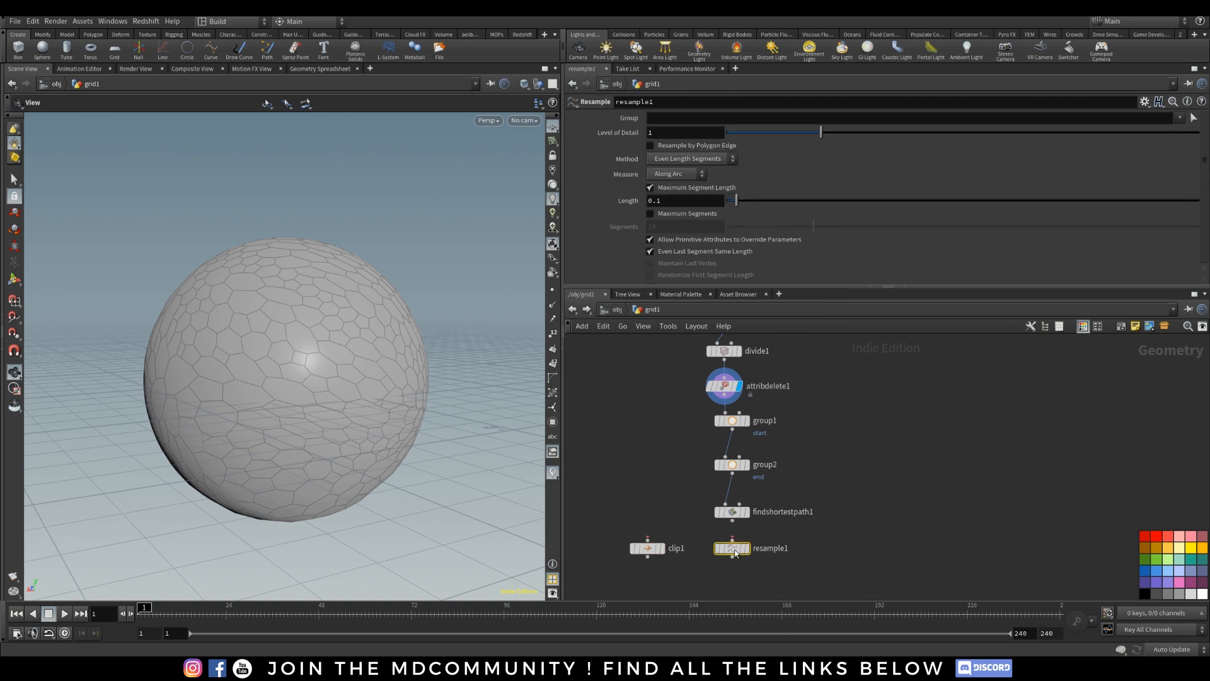
pyautogui.click(733, 539)
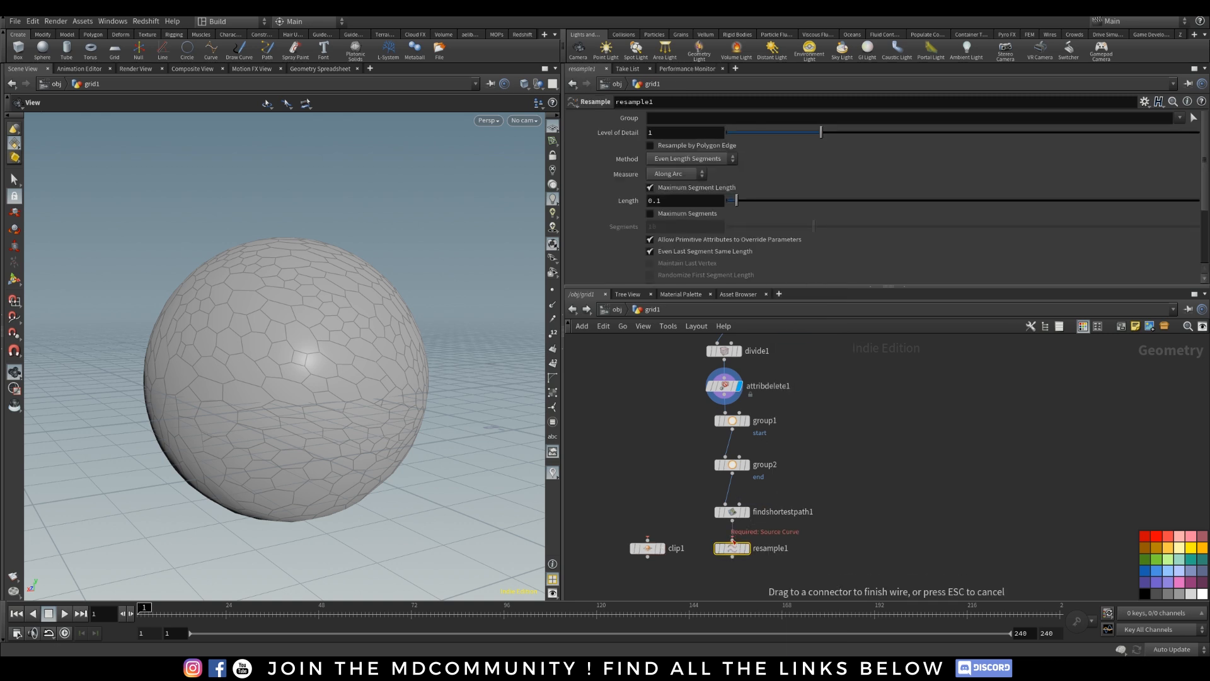
pyautogui.click(731, 521)
pyautogui.click(746, 548)
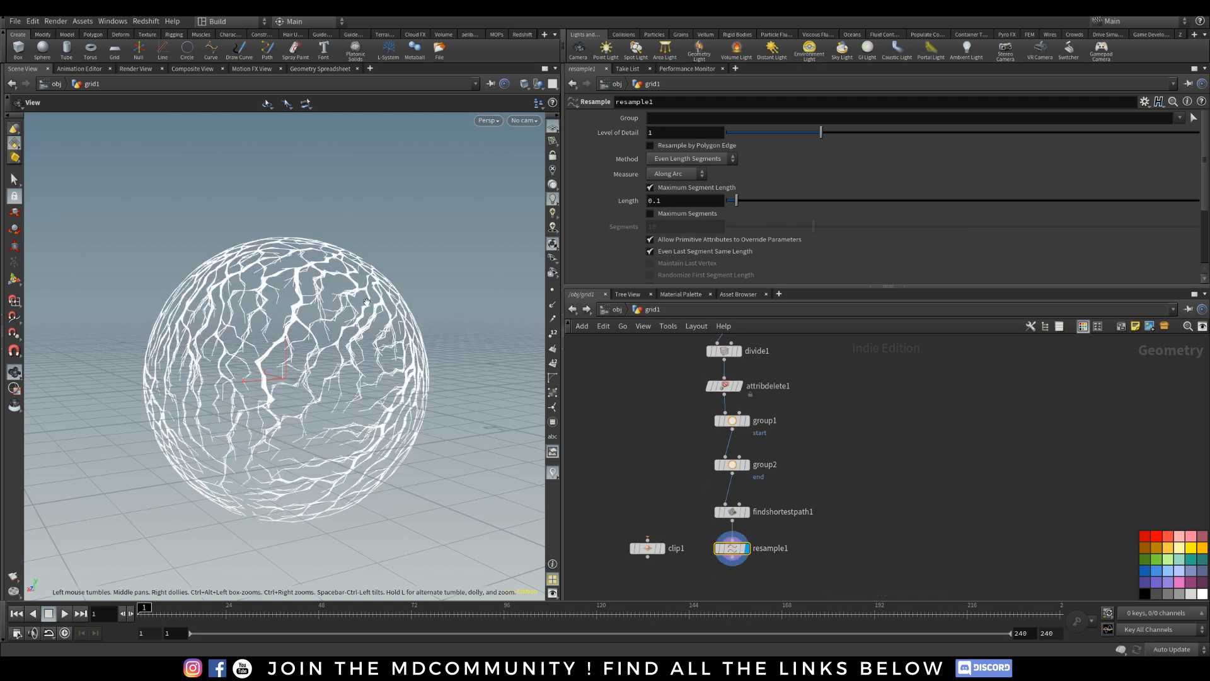
# On resample1, disable Maximum Segment Length and enable the Curve U Attribute with the name curveu.
pyautogui.moveTo(278, 312); pyautogui.dragTo(369, 371)
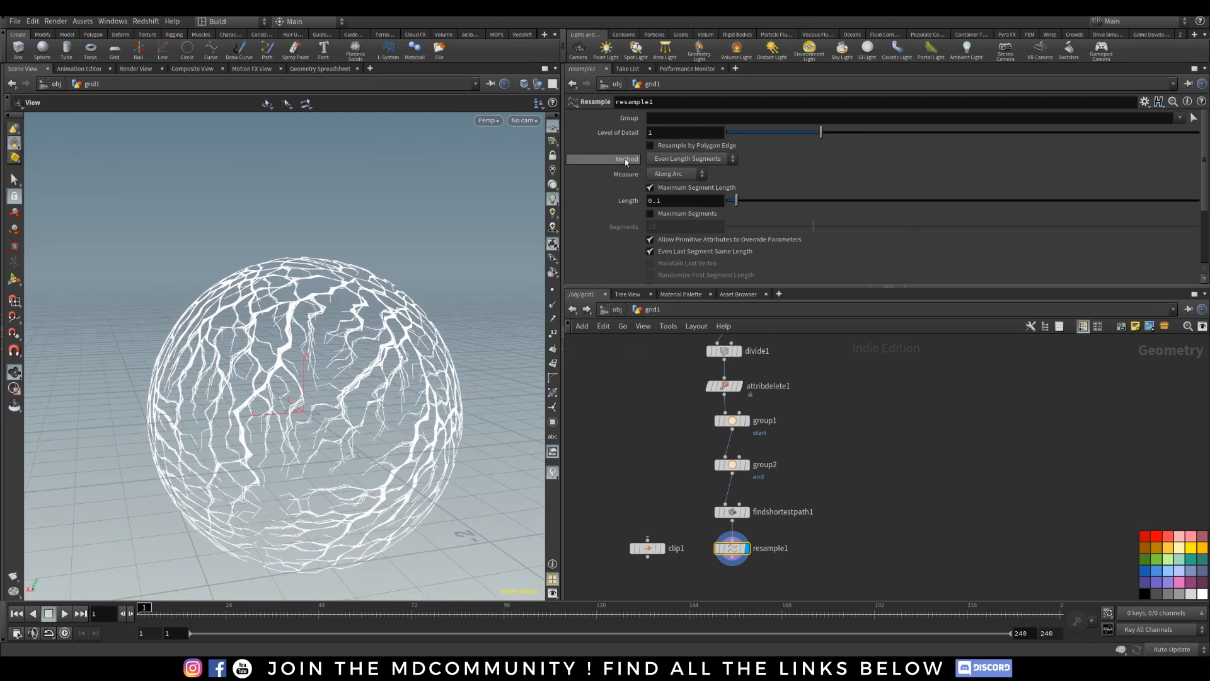
pyautogui.click(651, 188)
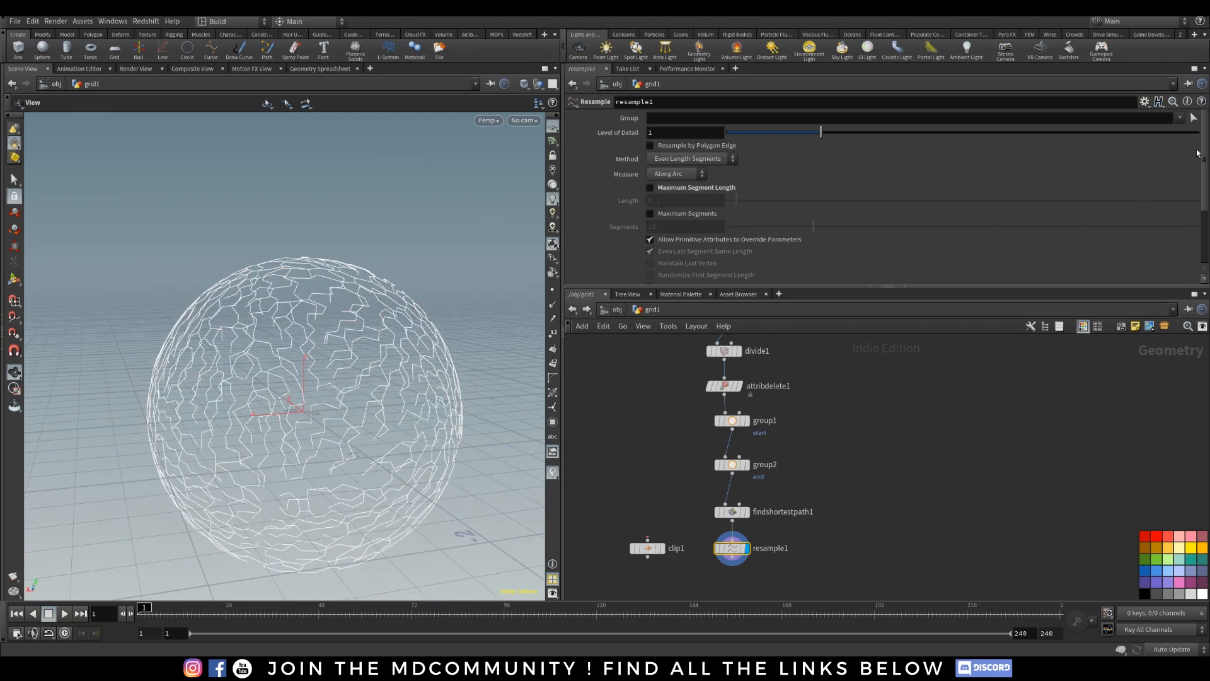
pyautogui.scroll(-4, 973, 169)
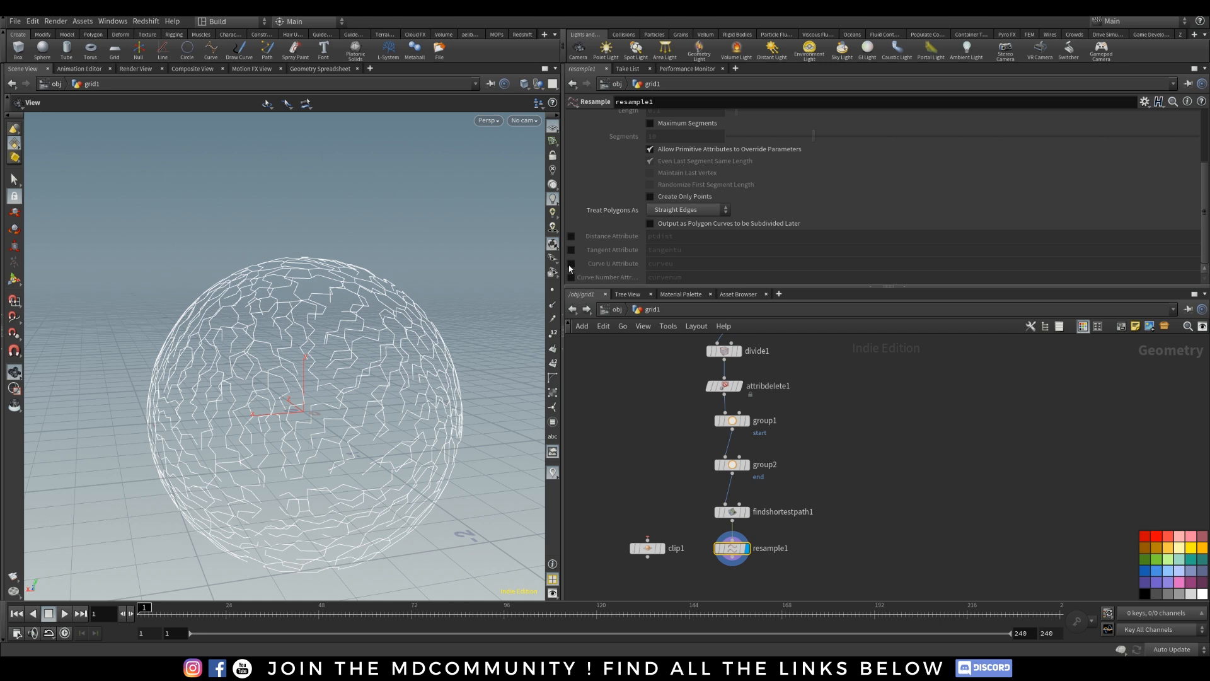
pyautogui.click(571, 264)
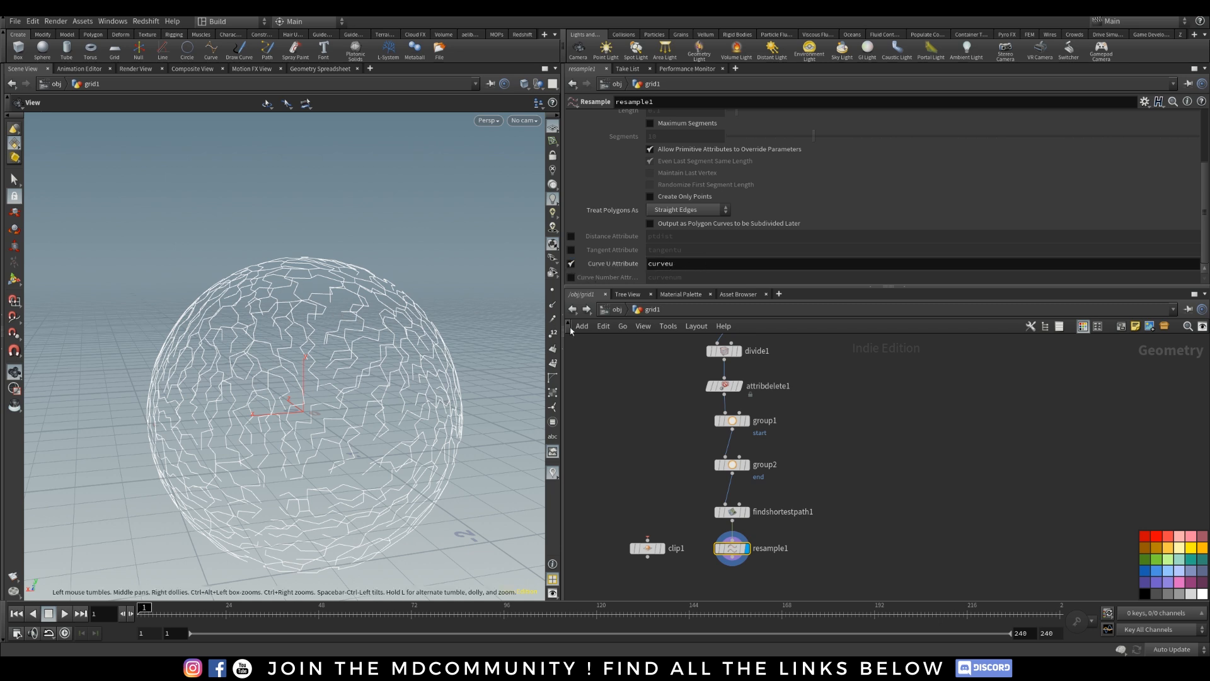
# Read the Curve U Attribute description in the Resample node's help page and close the help window.
pyautogui.moveTo(1201, 192); pyautogui.dragTo(1200, 138)
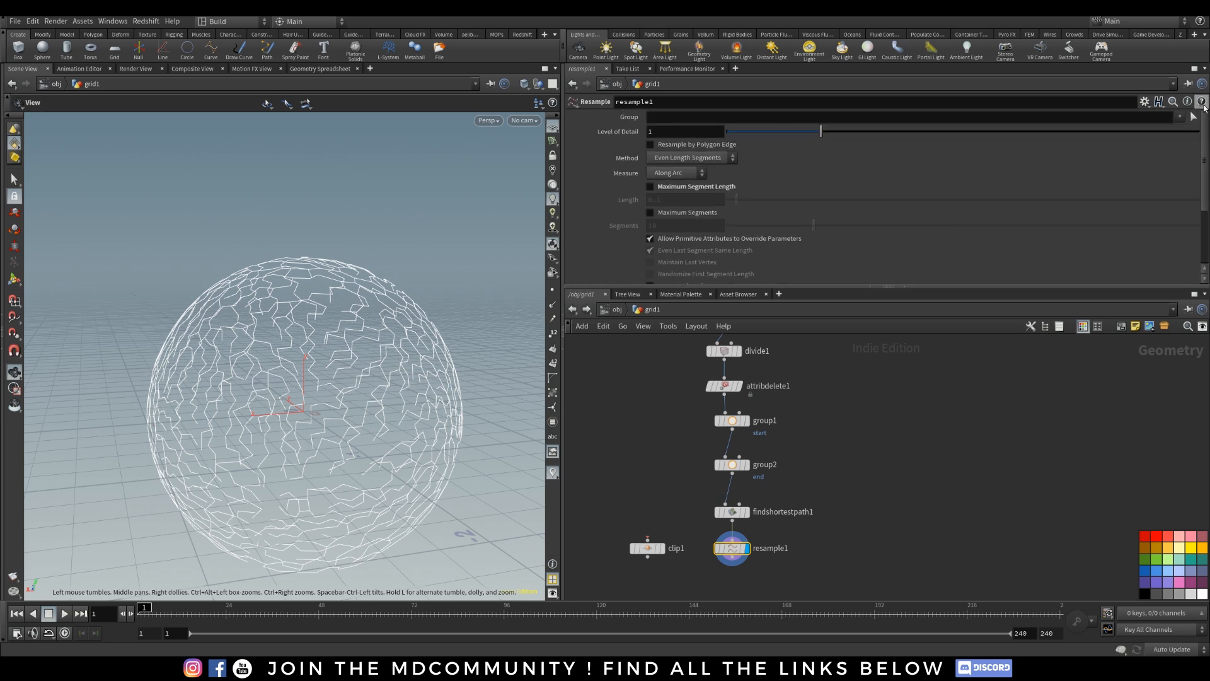
pyautogui.click(1201, 101)
pyautogui.moveTo(306, 266); pyautogui.dragTo(514, 124)
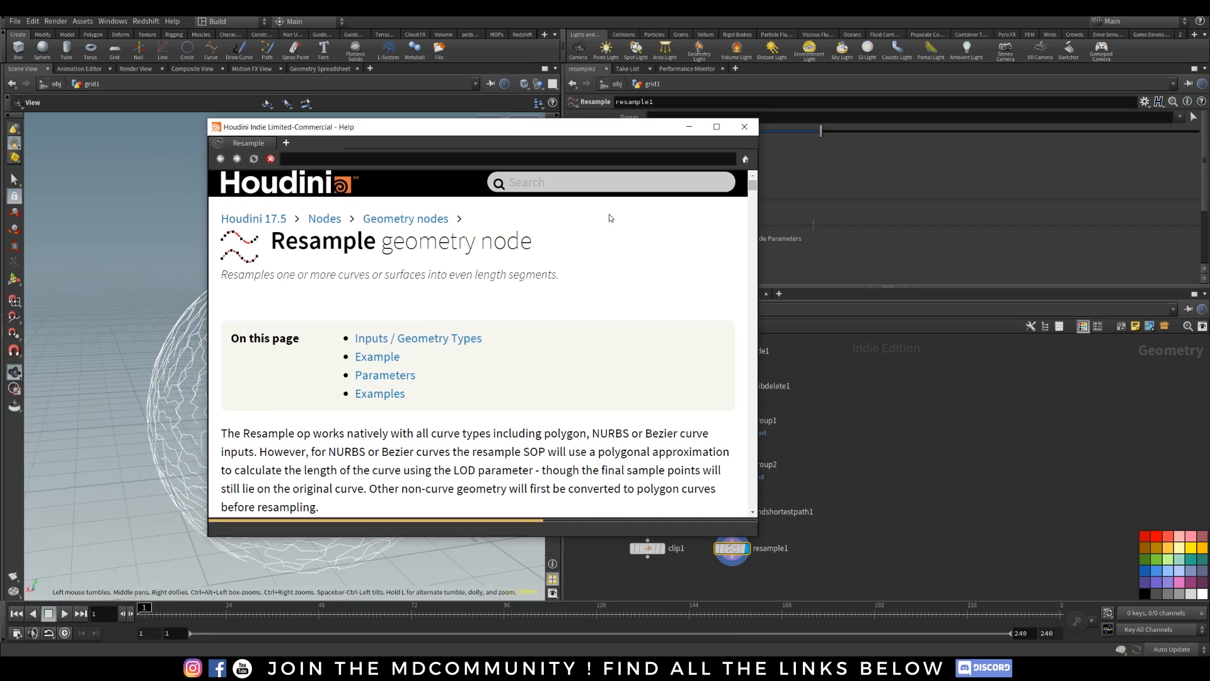
pyautogui.moveTo(752, 184); pyautogui.dragTo(751, 226)
pyautogui.moveTo(411, 414); pyautogui.dragTo(704, 472)
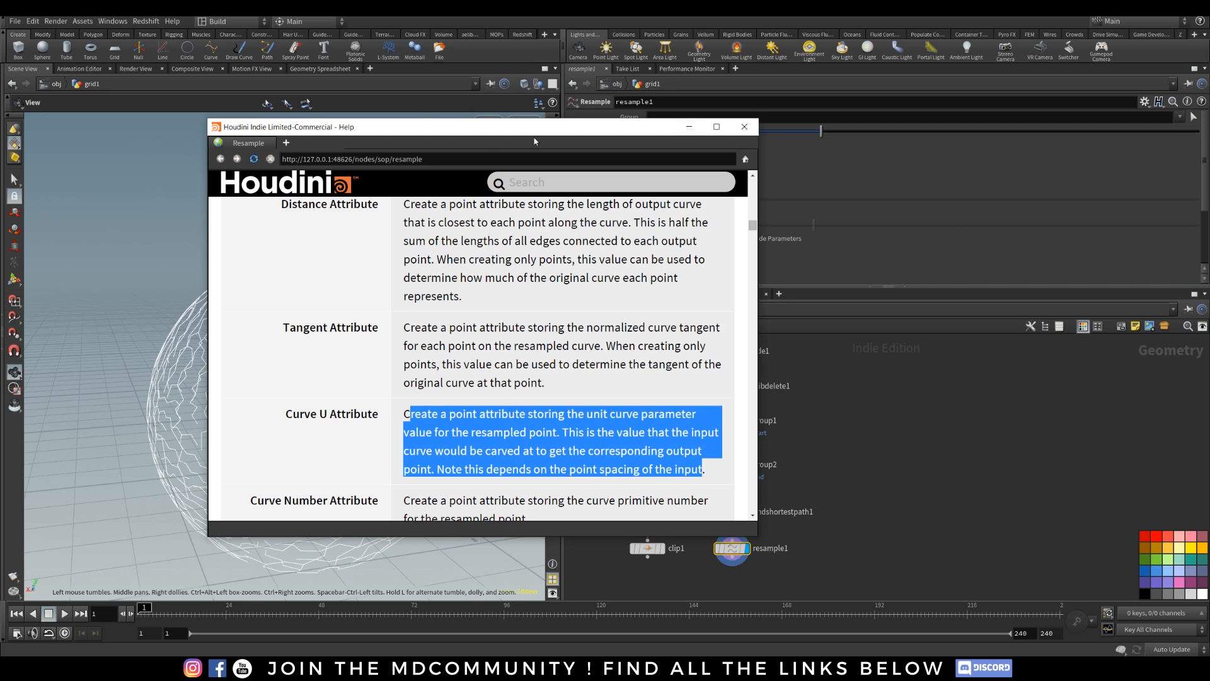
pyautogui.moveTo(503, 131); pyautogui.dragTo(752, 161)
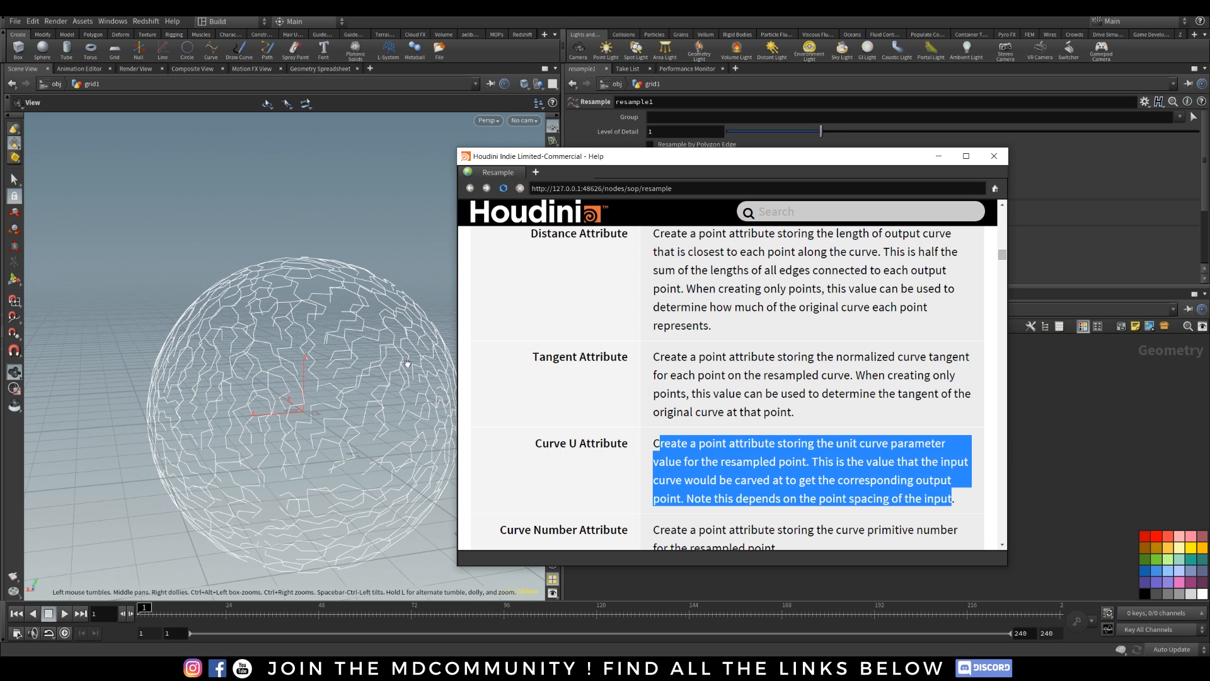
pyautogui.click(993, 156)
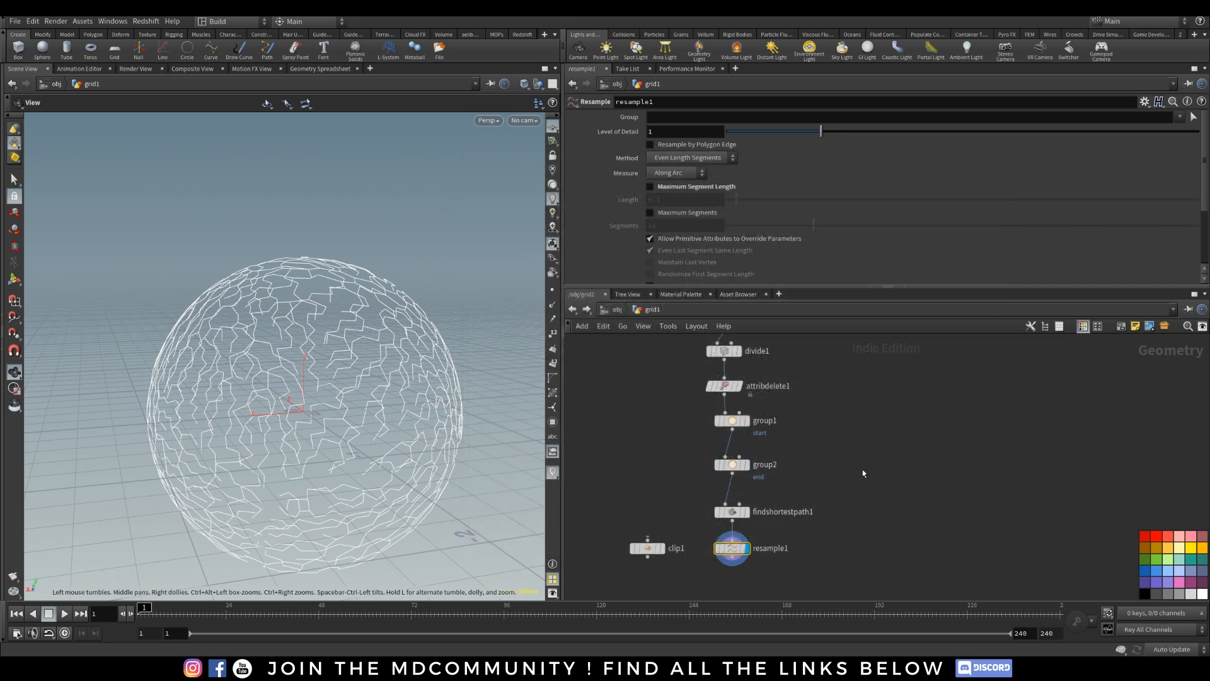
# Add a Rest Position node below resample1, wire it to that node's output and display it.
pyautogui.moveTo(874, 458)
pyautogui.mouseDown(button='middle')
pyautogui.moveTo(849, 587)
pyautogui.moveTo(873, 473)
pyautogui.mouseUp(button='middle')
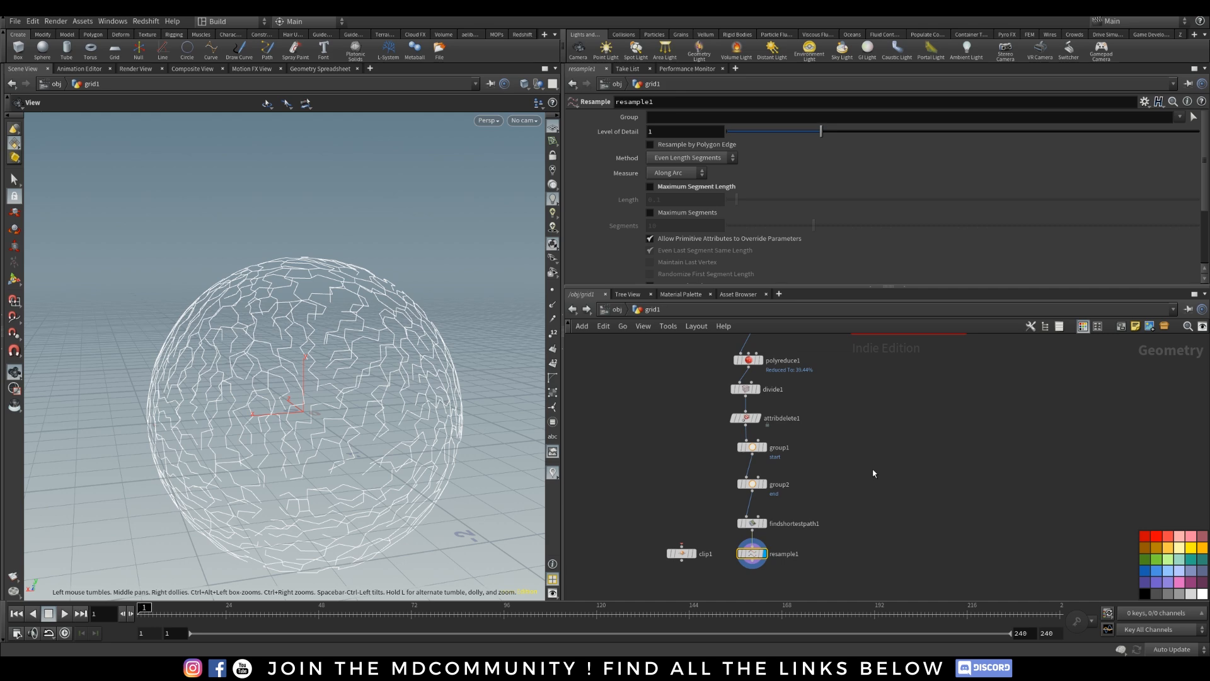
pyautogui.scroll(3, 831, 504)
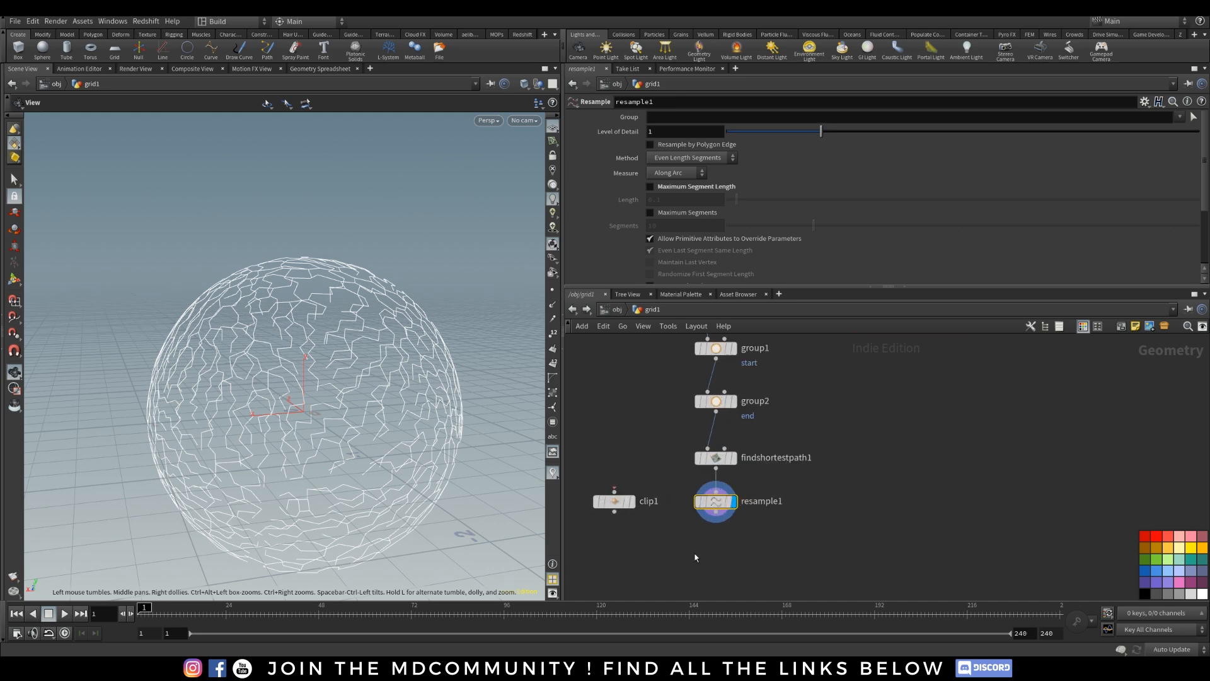
pyautogui.press('Tab')
pyautogui.write('rest')
pyautogui.click(807, 155)
pyautogui.click(718, 550)
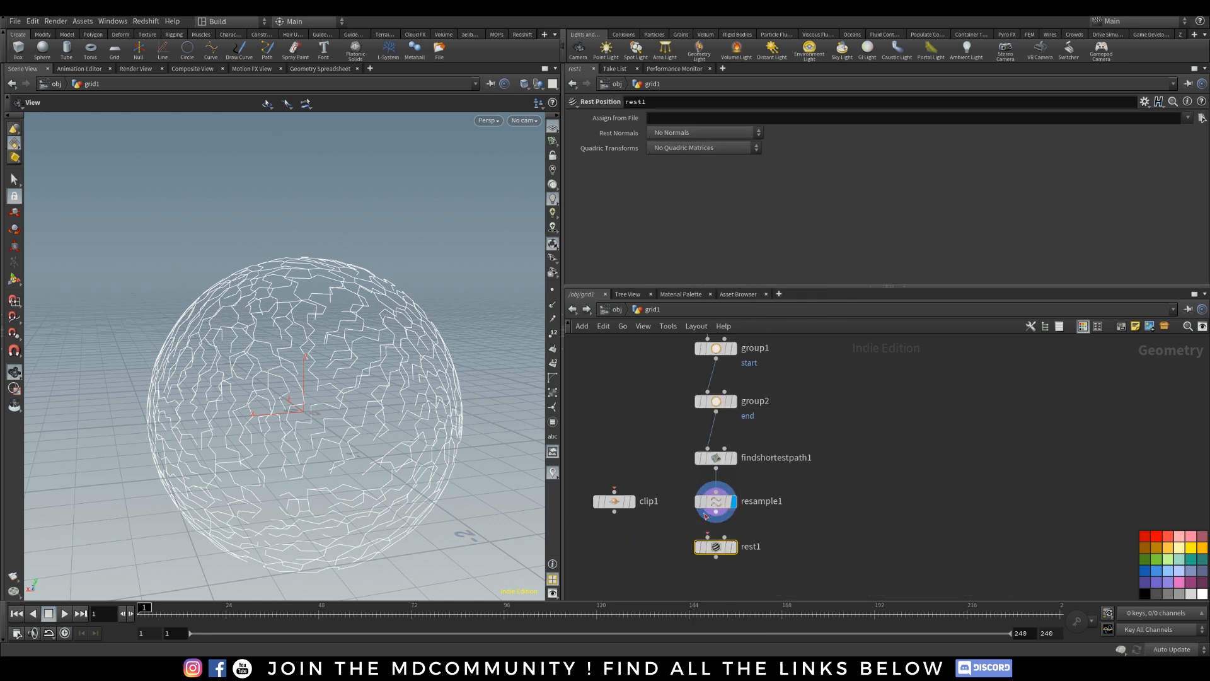
pyautogui.click(732, 547)
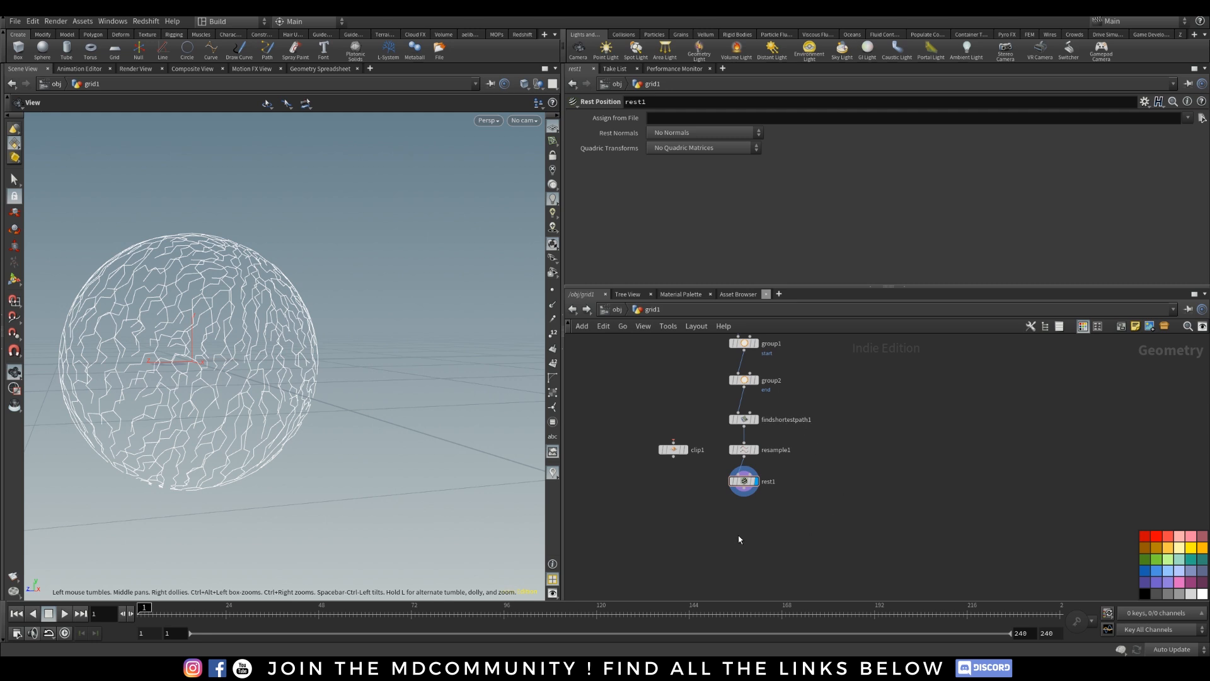
# Add an Attribute Wrangle node below rest1 and open its empty VEXpression for editing.
pyautogui.press('Tab')
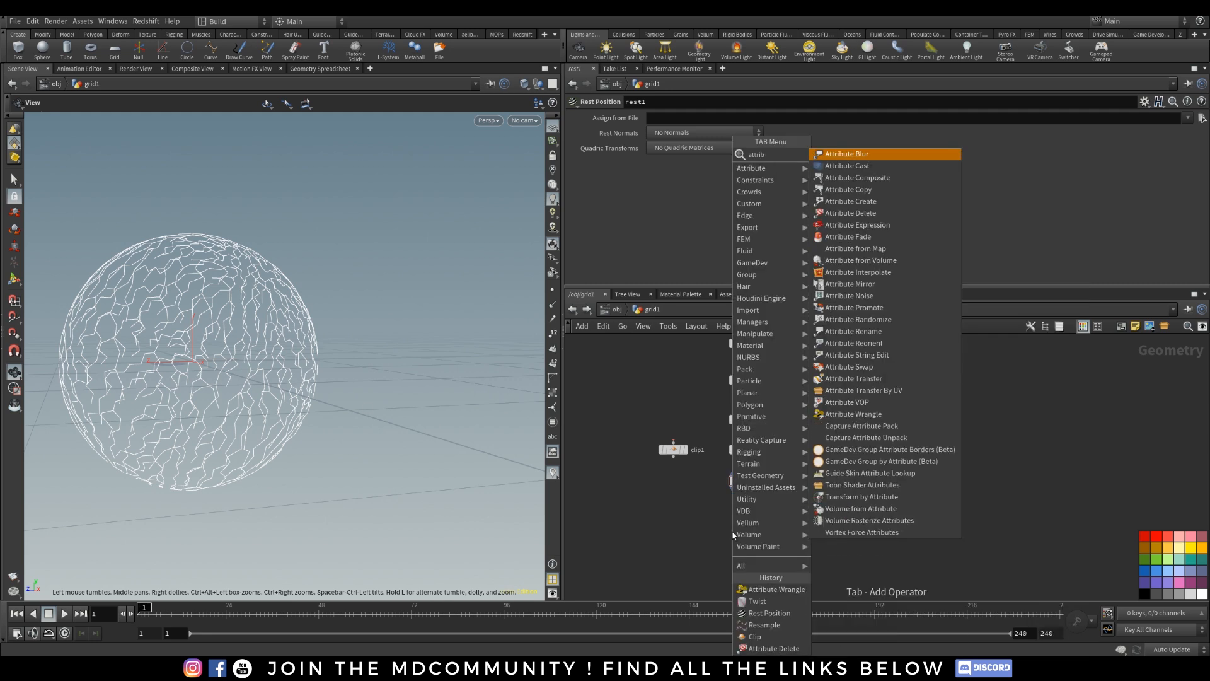
pyautogui.click(845, 159)
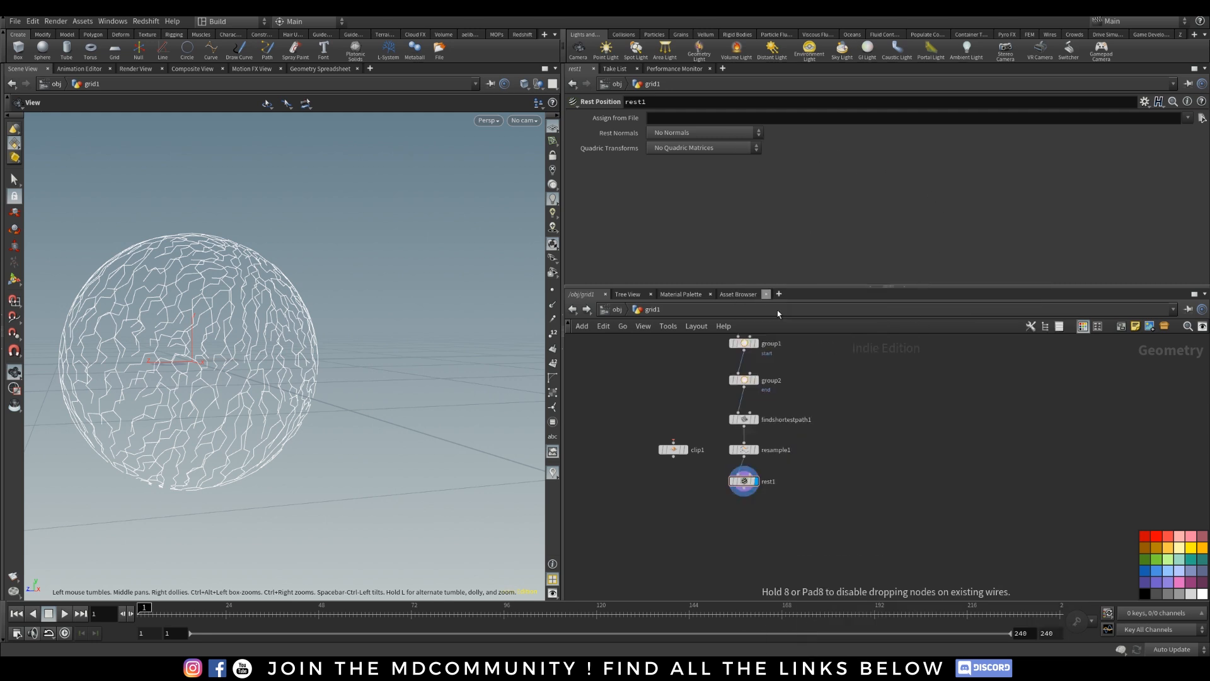
pyautogui.click(745, 523)
pyautogui.click(587, 186)
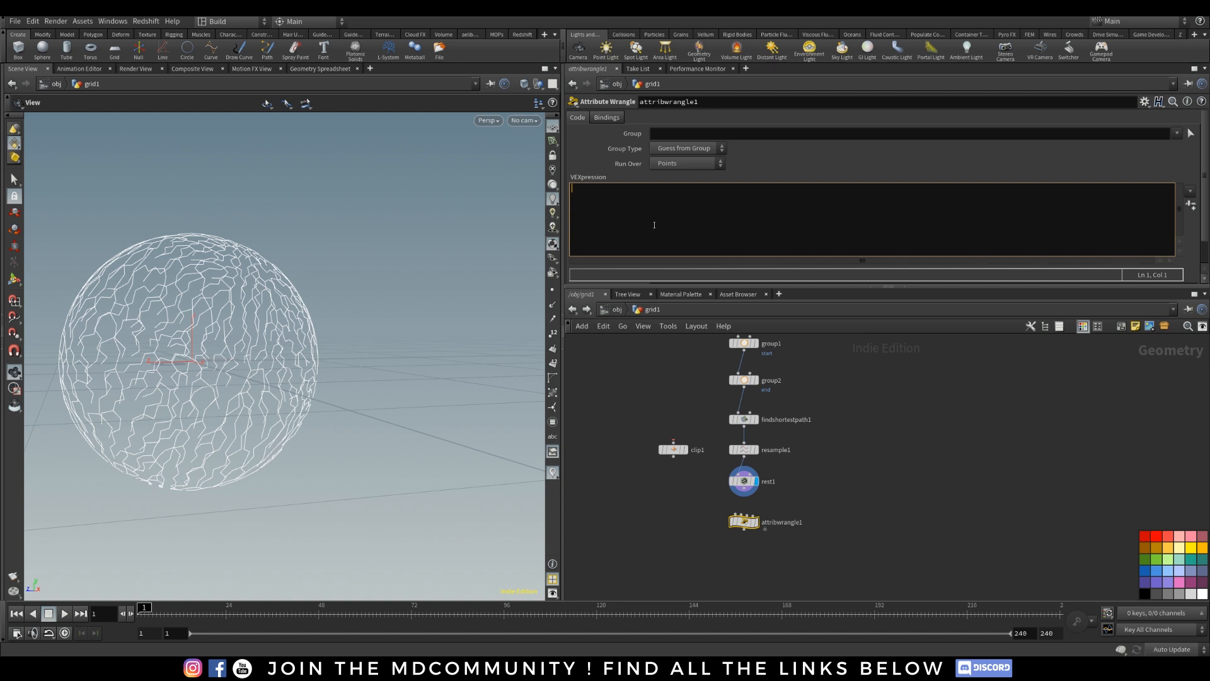
pyautogui.write(';')
pyautogui.press('BackSpace')
pyautogui.press('BackSpace')
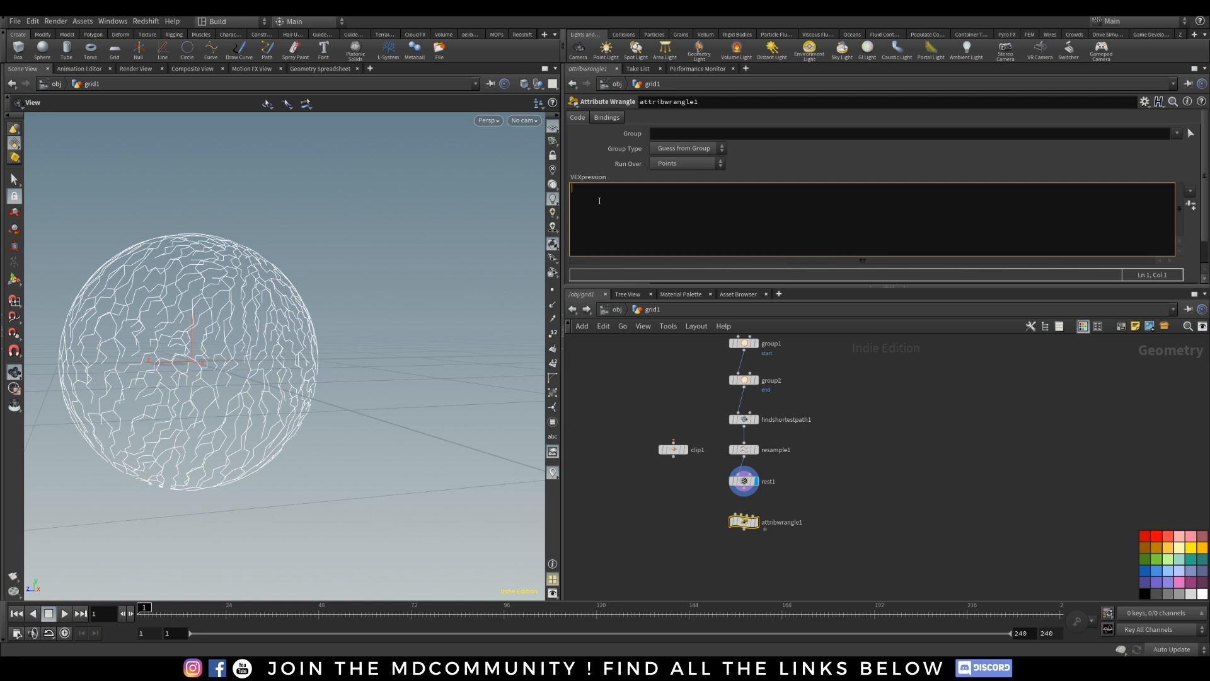
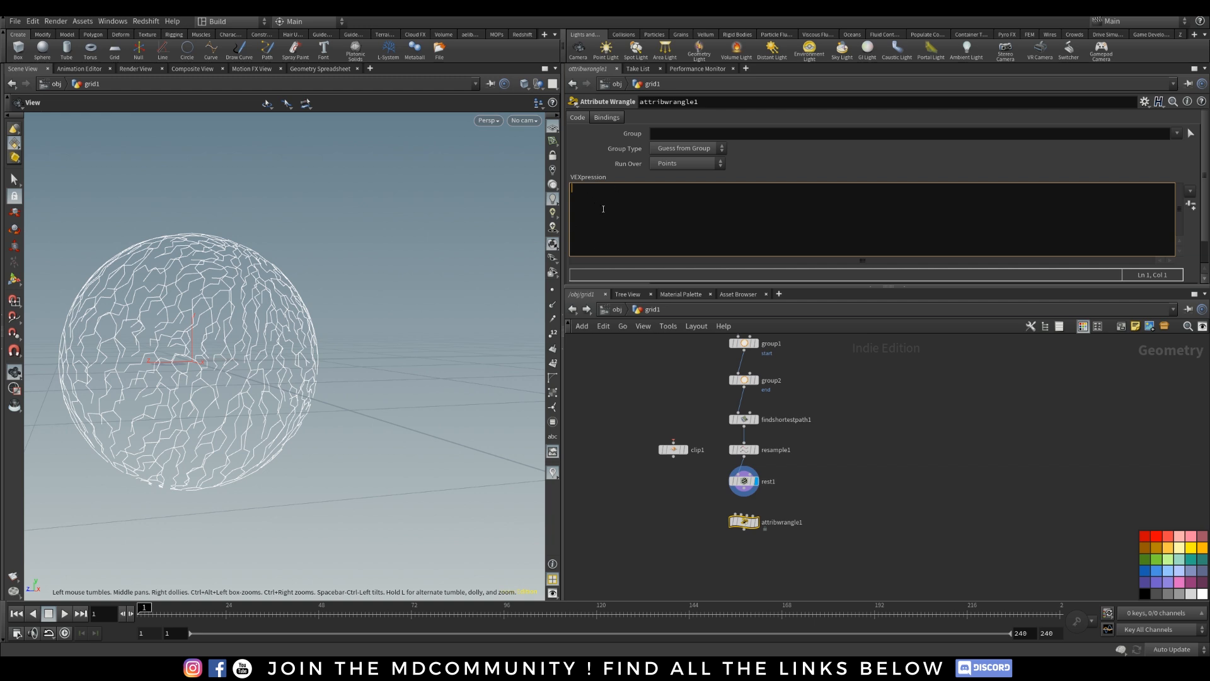
# Write the comment //Hello! followed by the line float bonjour = 10; in attribwrangle1's VEXpression.
pyautogui.write('//Hello!')
pyautogui.press('Return')
pyautogui.write('zedfzerfz')
pyautogui.moveTo(628, 198); pyautogui.dragTo(363, 199)
pyautogui.click(622, 198)
pyautogui.moveTo(622, 198); pyautogui.dragTo(504, 199)
pyautogui.press('BackSpace')
pyautogui.write('float bonjour = 10;')
pyautogui.press('Return')
# Add a third line reading v@rest to attribwrangle1's VEXpression.
pyautogui.write('f')
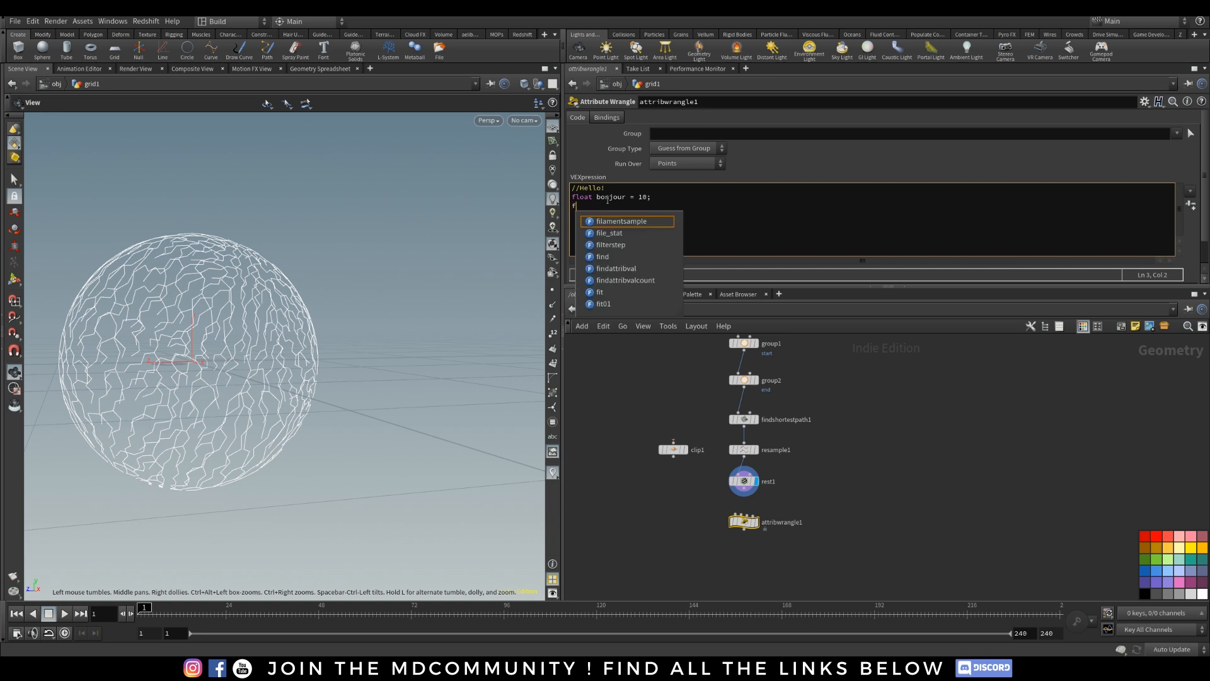
pyautogui.press('BackSpace')
pyautogui.write('f')
pyautogui.press('BackSpace')
pyautogui.write('v')
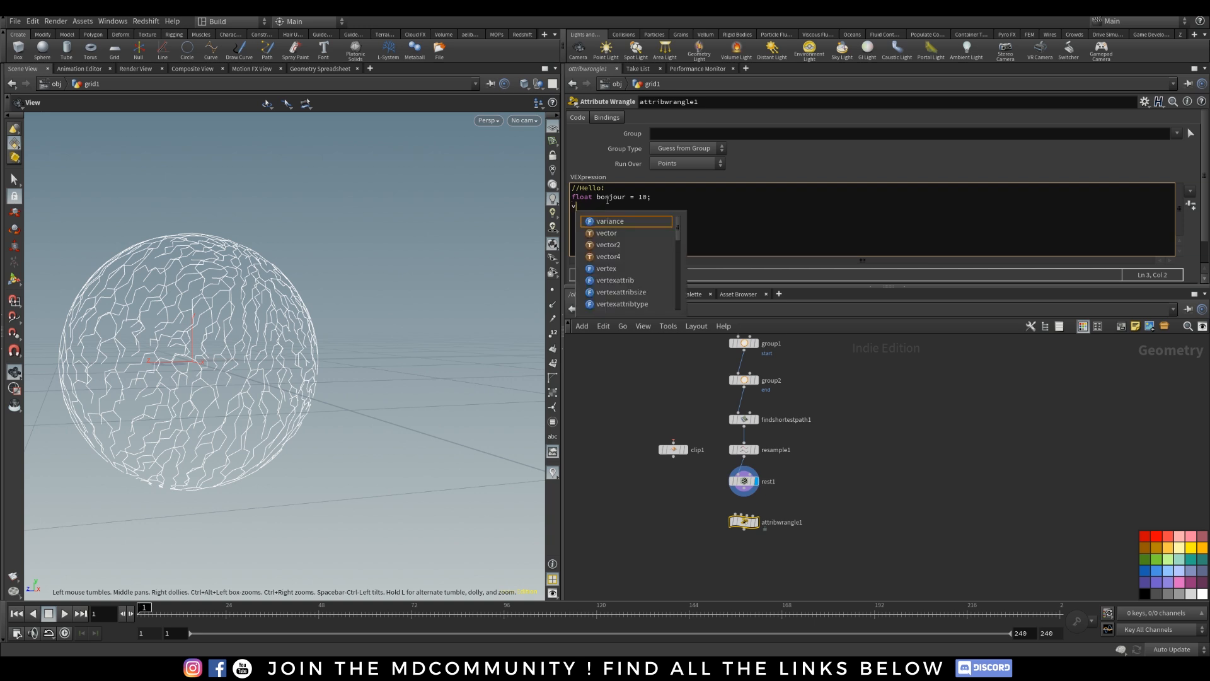
pyautogui.write('@')
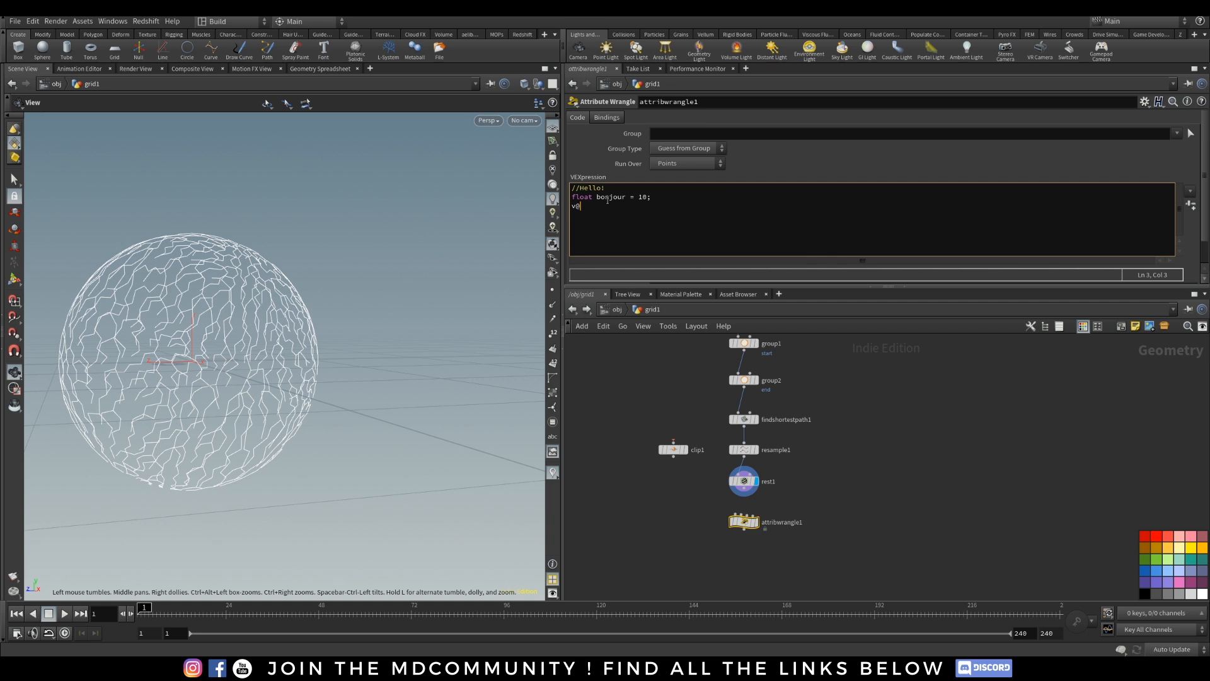
pyautogui.write('rest')
# Highlight the example lines one by one and clear the whole VEXpression.
pyautogui.moveTo(657, 197); pyautogui.dragTo(572, 197)
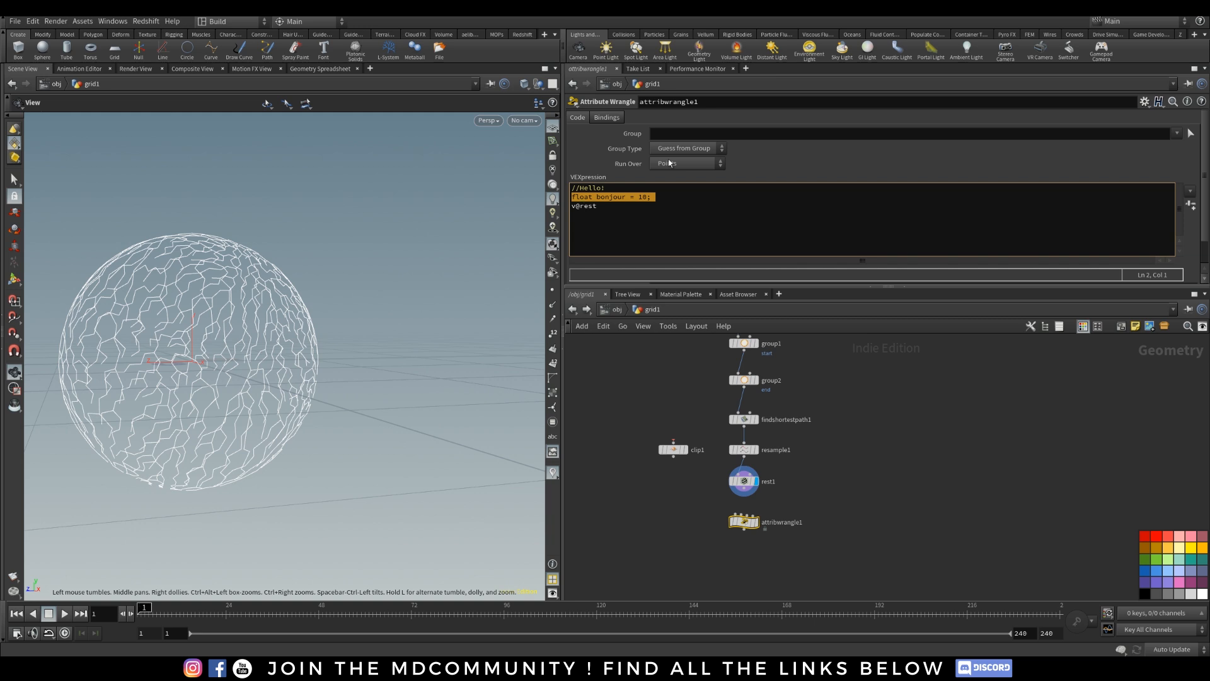
pyautogui.moveTo(656, 197); pyautogui.dragTo(571, 188)
pyautogui.click(601, 213)
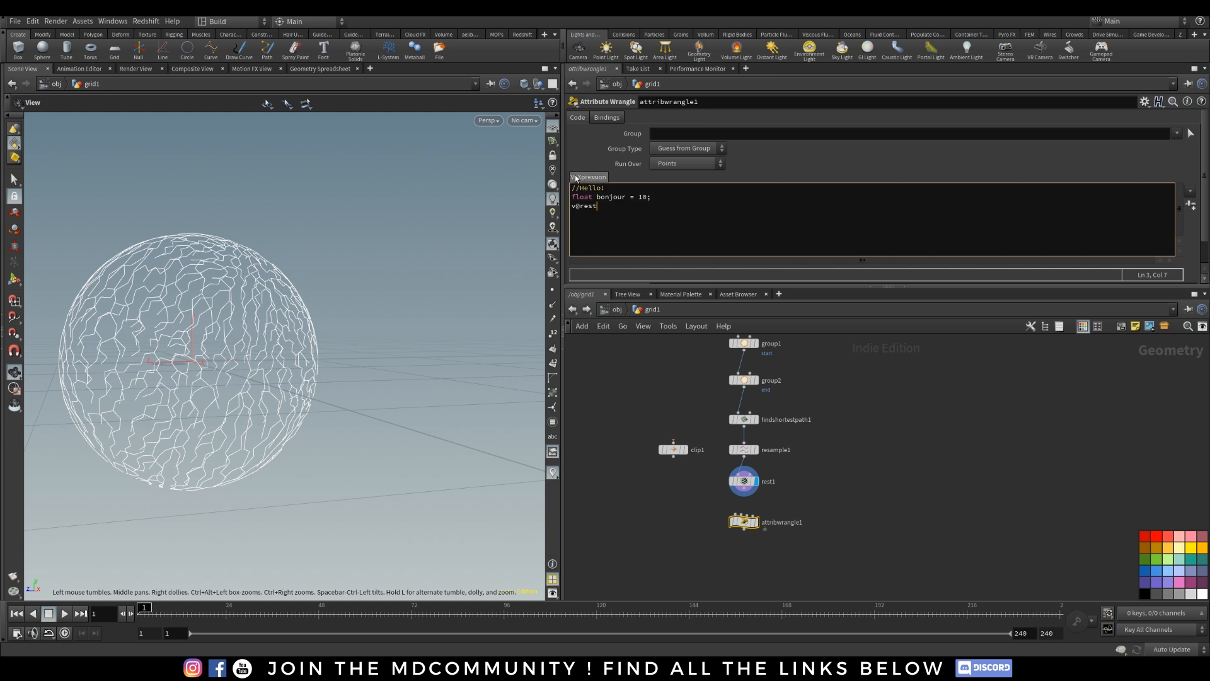
pyautogui.hotkey('shift', 'Home')
pyautogui.moveTo(626, 208); pyautogui.dragTo(505, 181)
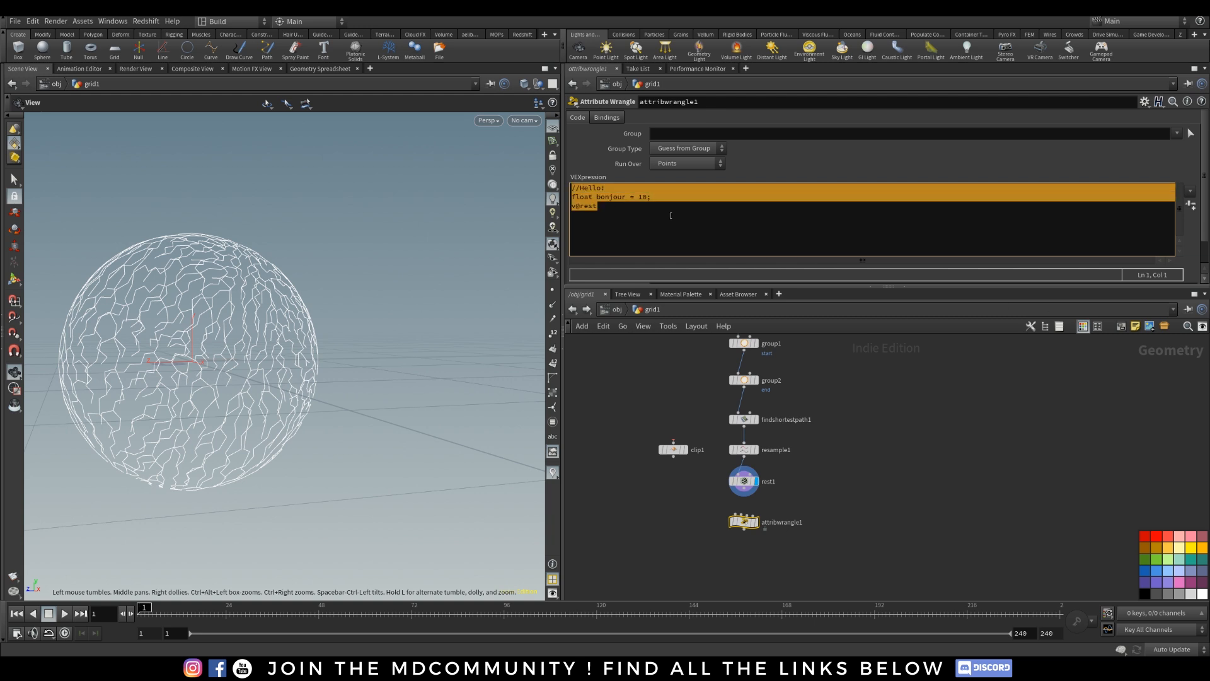
pyautogui.press('BackSpace')
# Enter the data type examples int 1 2 3 4 and float 0.2546 in the VEXpression and erase them.
pyautogui.write('int')
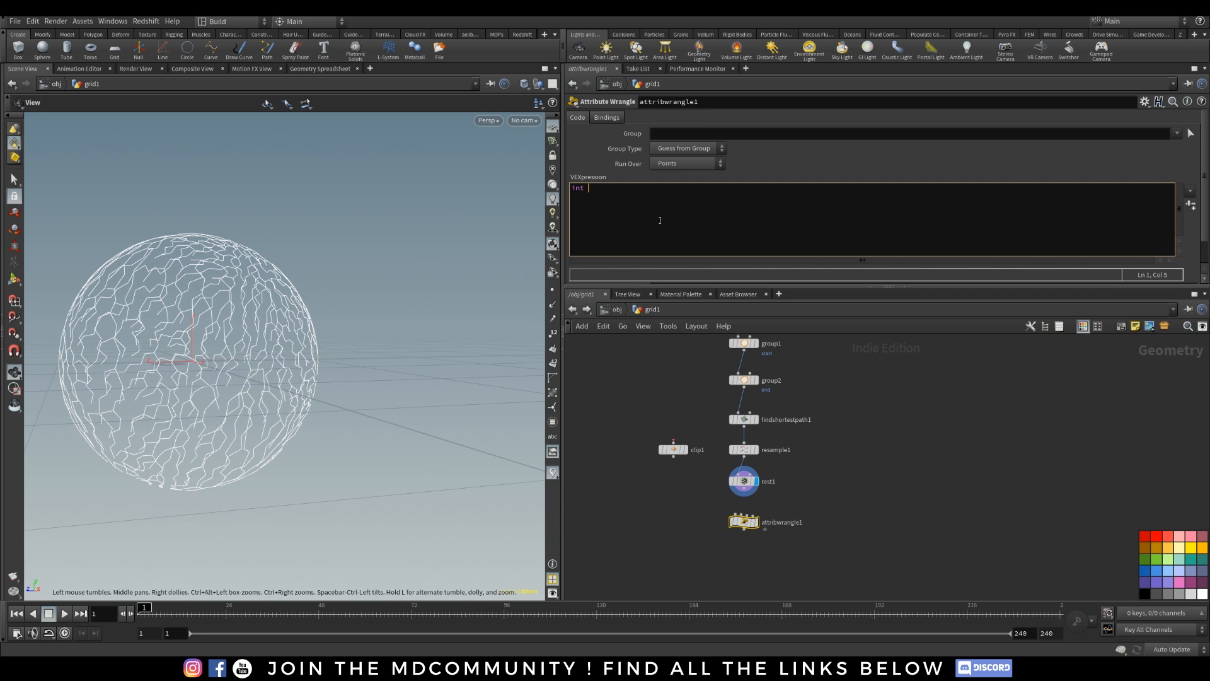
pyautogui.write('float')
pyautogui.click(588, 192)
pyautogui.write('1 2 3 4 float 0.2546')
pyautogui.moveTo(655, 189); pyautogui.dragTo(701, 194)
pyautogui.click(700, 193)
pyautogui.moveTo(679, 191); pyautogui.dragTo(571, 189)
pyautogui.press('BackSpace')
# Enter the type names vector and array one after the other in the VEXpression, erasing each.
pyautogui.write('vector')
pyautogui.press('BackSpace')
pyautogui.press('BackSpace')
pyautogui.press('BackSpace')
pyautogui.press('BackSpace')
pyautogui.press('BackSpace')
pyautogui.press('BackSpace')
pyautogui.press('BackSpace')
pyautogui.write('array')
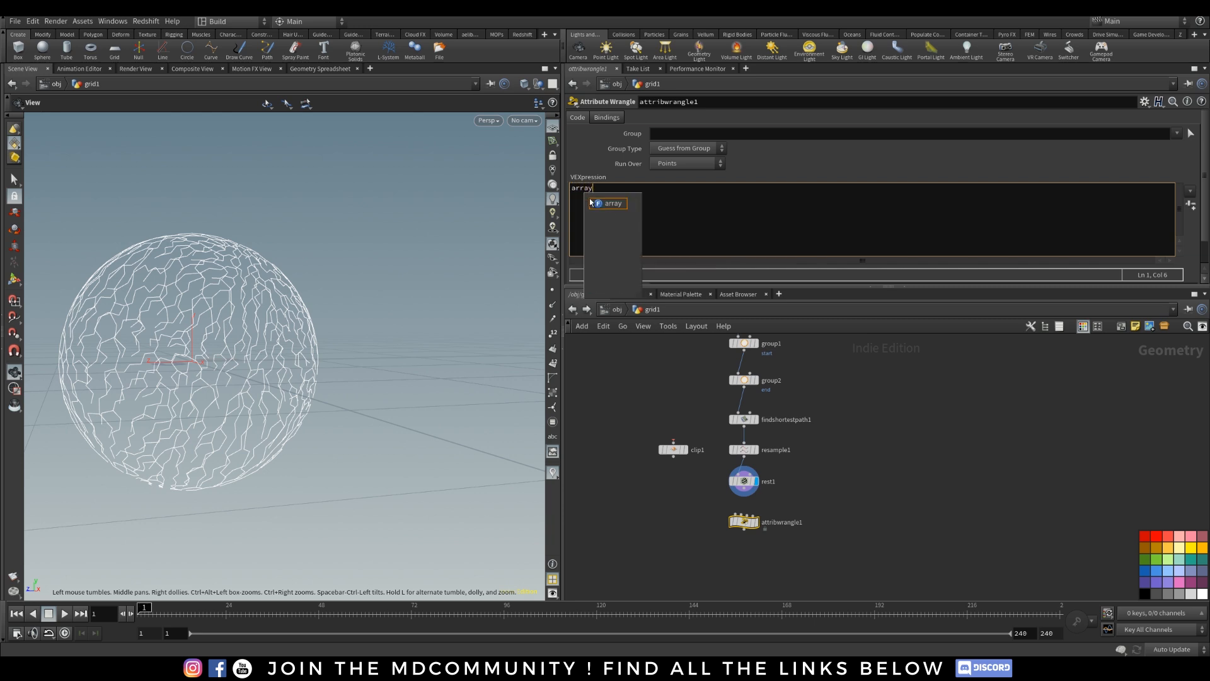
pyautogui.press('BackSpace')
pyautogui.press('BackSpace')
pyautogui.press('BackSpace')
pyautogui.press('BackSpace')
pyautogui.press('BackSpace')
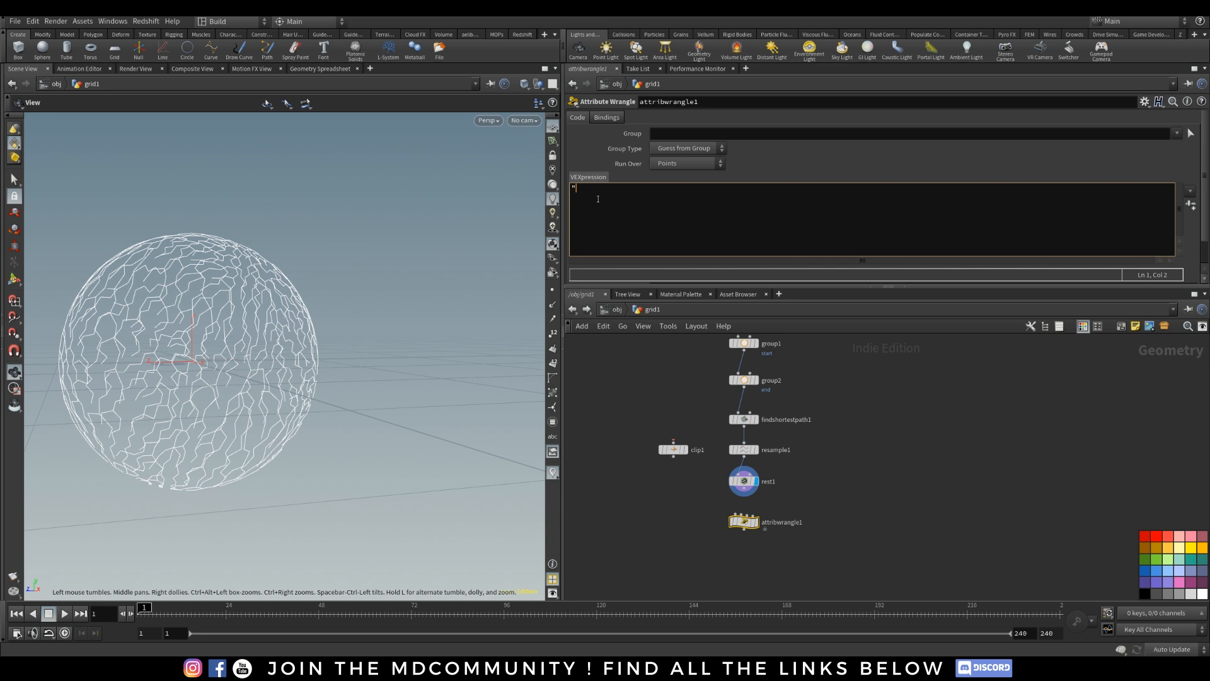
# Enter the quoted string example "polyline" in the VEXpression and erase it.
pyautogui.write('polyline"')
pyautogui.press('BackSpace')
pyautogui.press('BackSpace')
pyautogui.press('BackSpace')
pyautogui.press('BackSpace')
pyautogui.press('BackSpace')
pyautogui.press('BackSpace')
pyautogui.press('BackSpace')
pyautogui.press('BackSpace')
pyautogui.press('BackSpace')
# Open the Attribute Wrangle node's help page and maximize the help window.
pyautogui.click(1201, 102)
pyautogui.moveTo(283, 276); pyautogui.dragTo(588, 165)
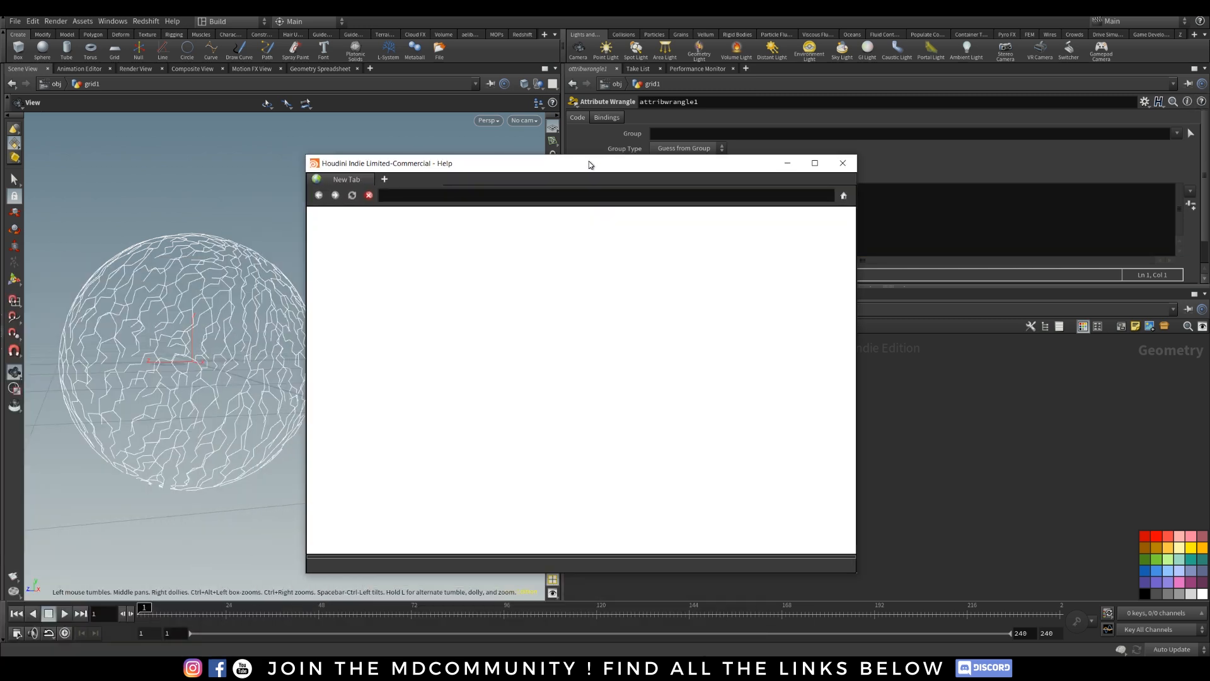
pyautogui.doubleClick(816, 165)
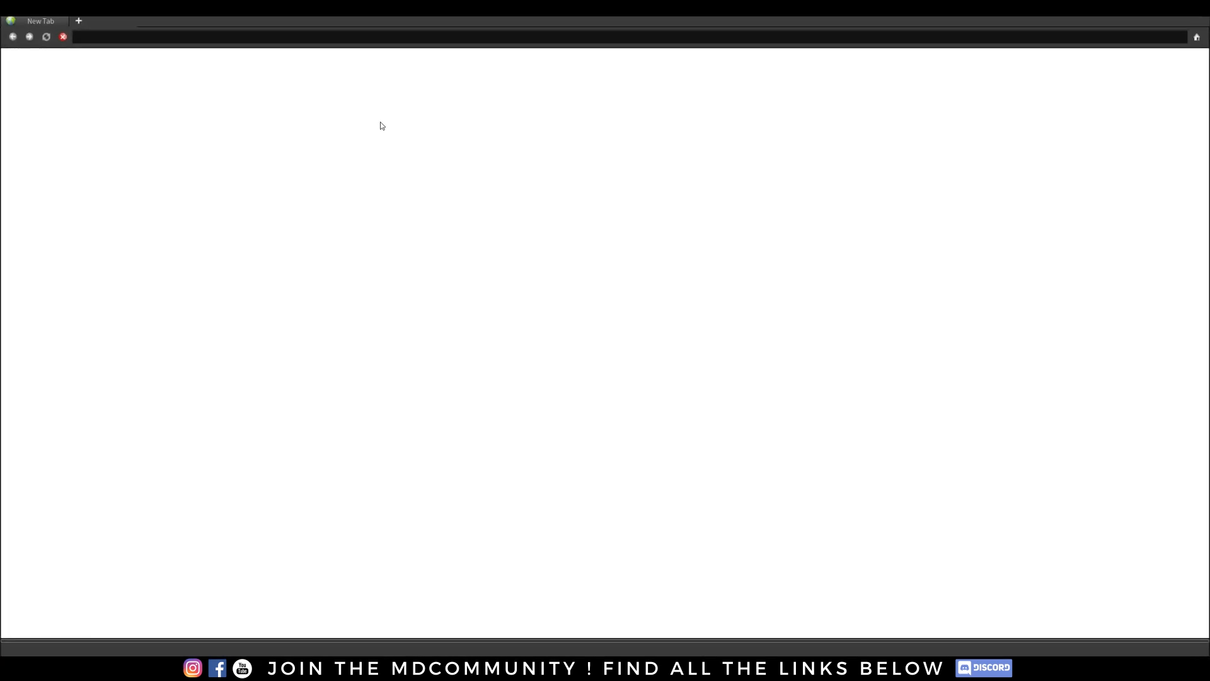
pyautogui.moveTo(567, 9); pyautogui.dragTo(562, 37)
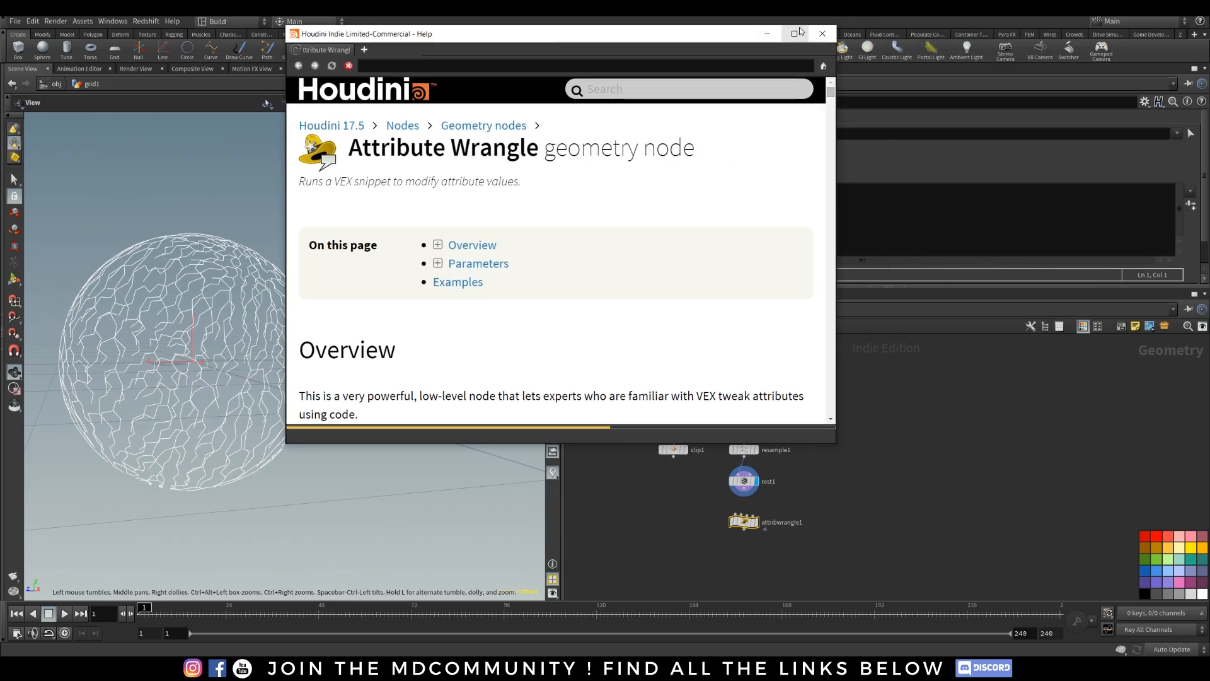
pyautogui.click(794, 33)
# Search the help for point cloud, open the point VEX function and read the attribute function signatures.
pyautogui.click(959, 61)
pyautogui.write('p')
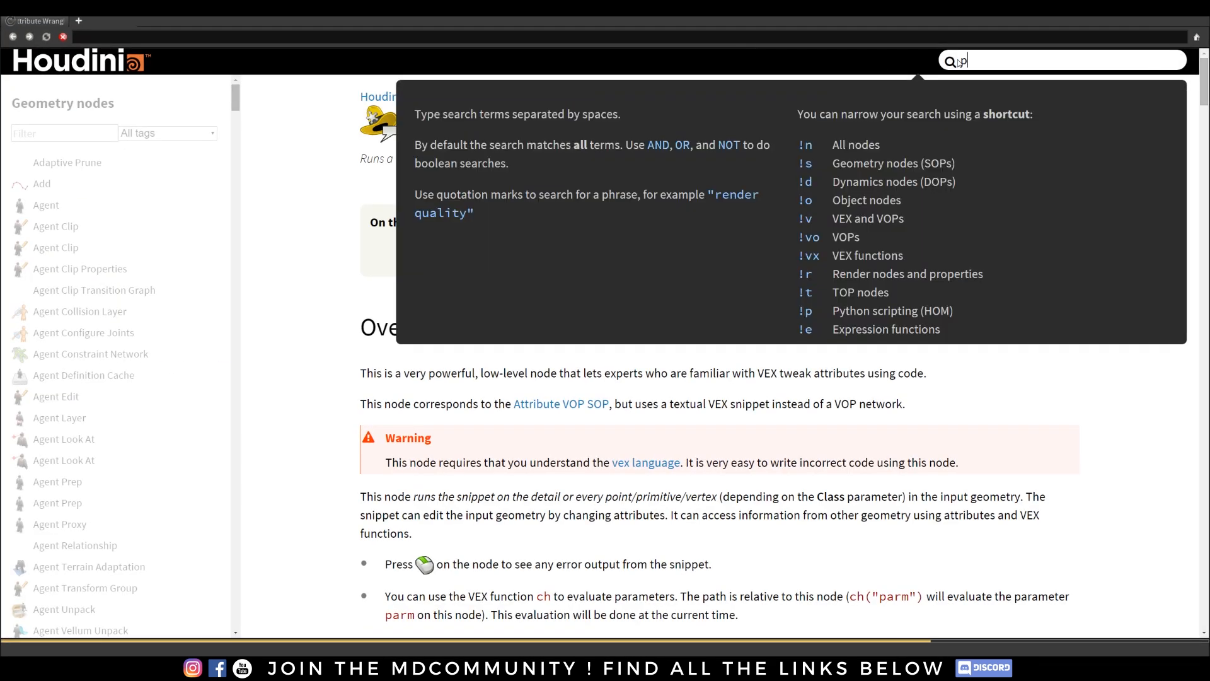
pyautogui.write('oint cloud')
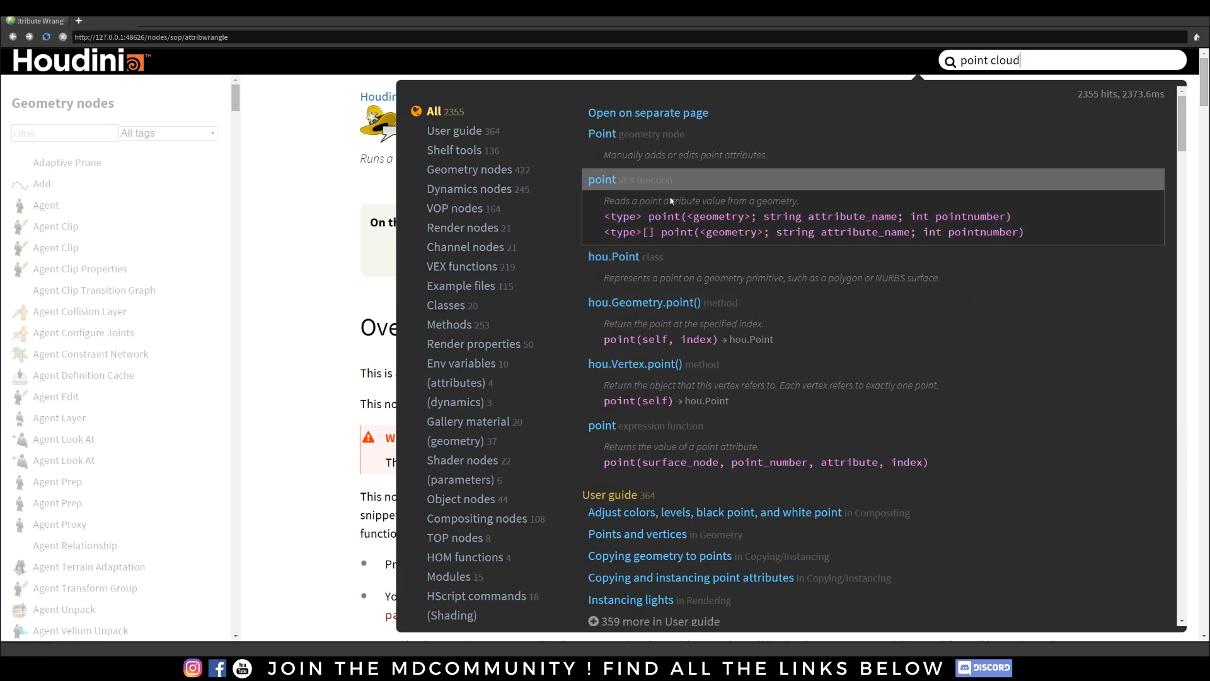
pyautogui.click(655, 181)
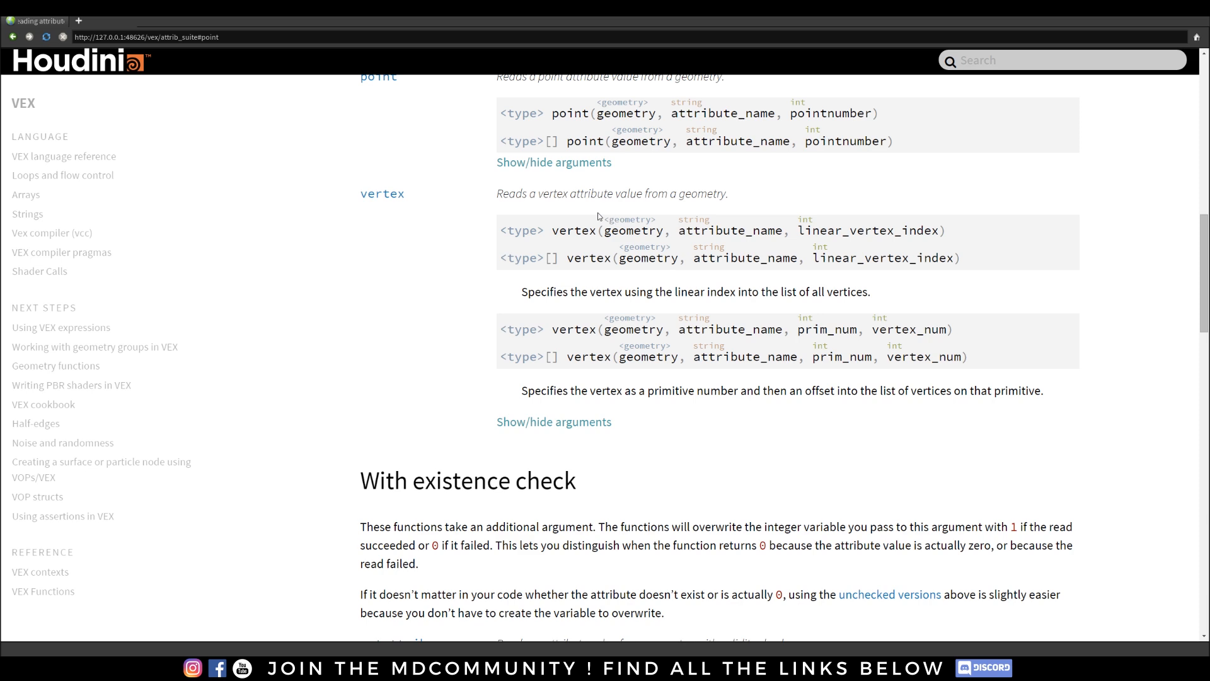
pyautogui.scroll(4, 418, 246)
pyautogui.scroll(2, 417, 258)
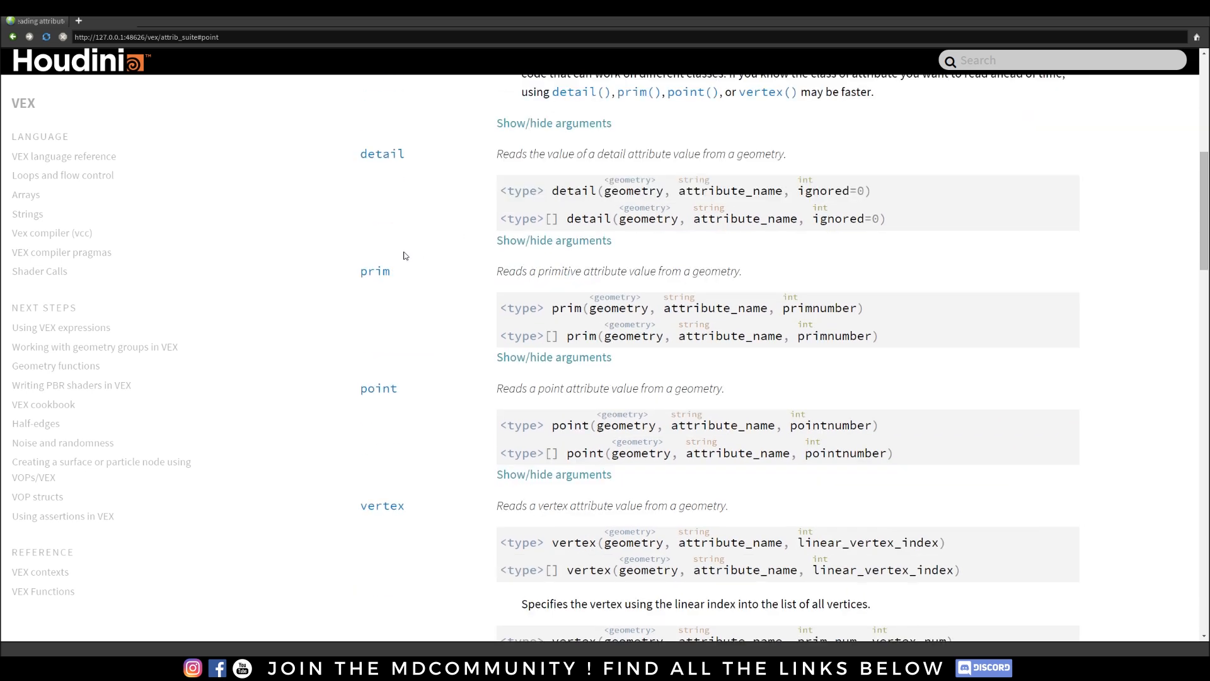
pyautogui.scroll(-2, 410, 264)
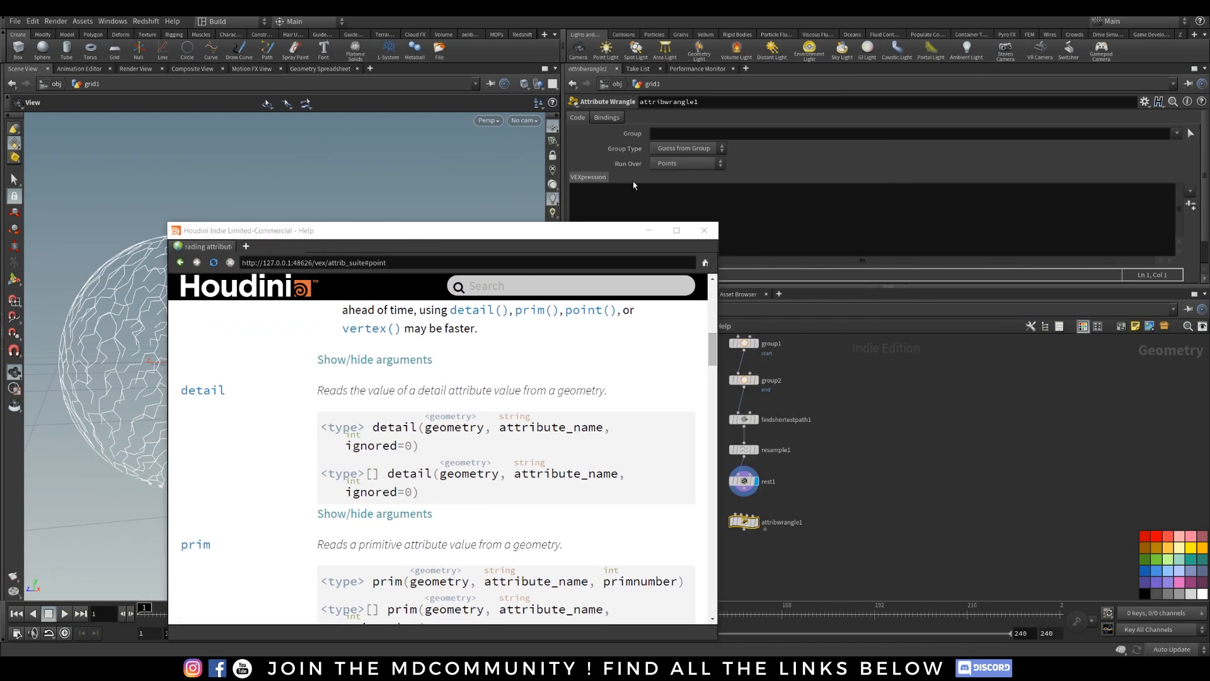
# Enter "P" as an example string, highlight prim's primnumber argument in the help, erase the string and close the help window.
pyautogui.click(626, 194)
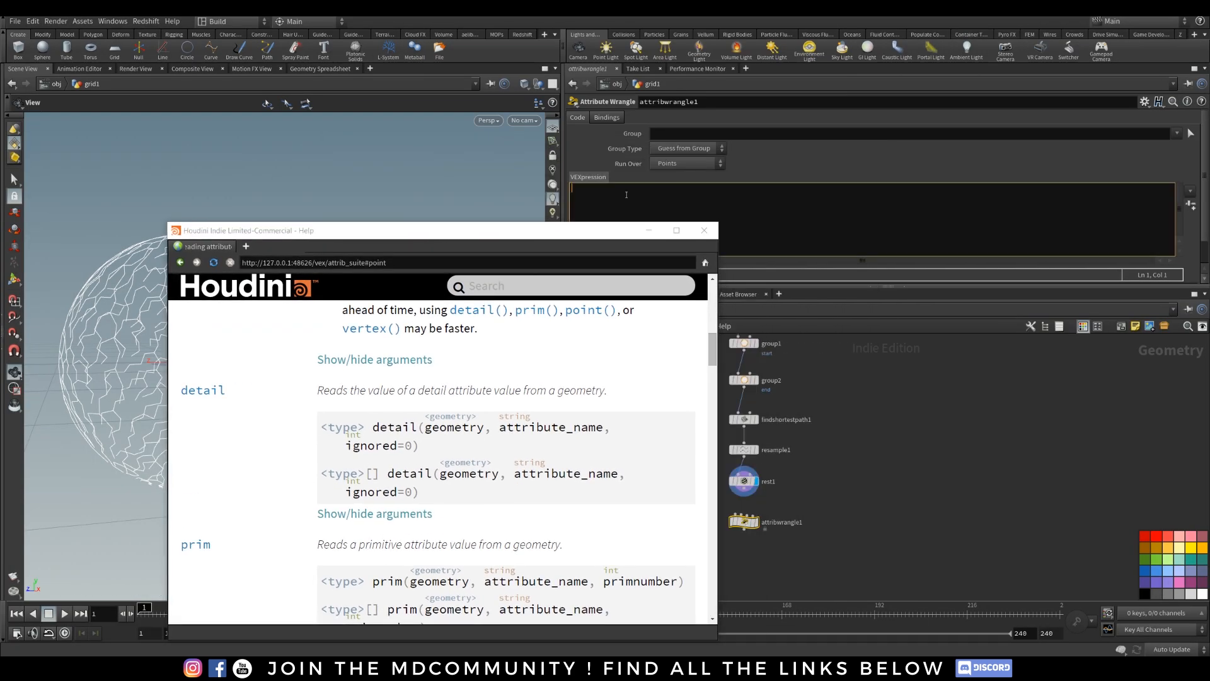
pyautogui.write('"P')
pyautogui.hotkey('shift', 'Home')
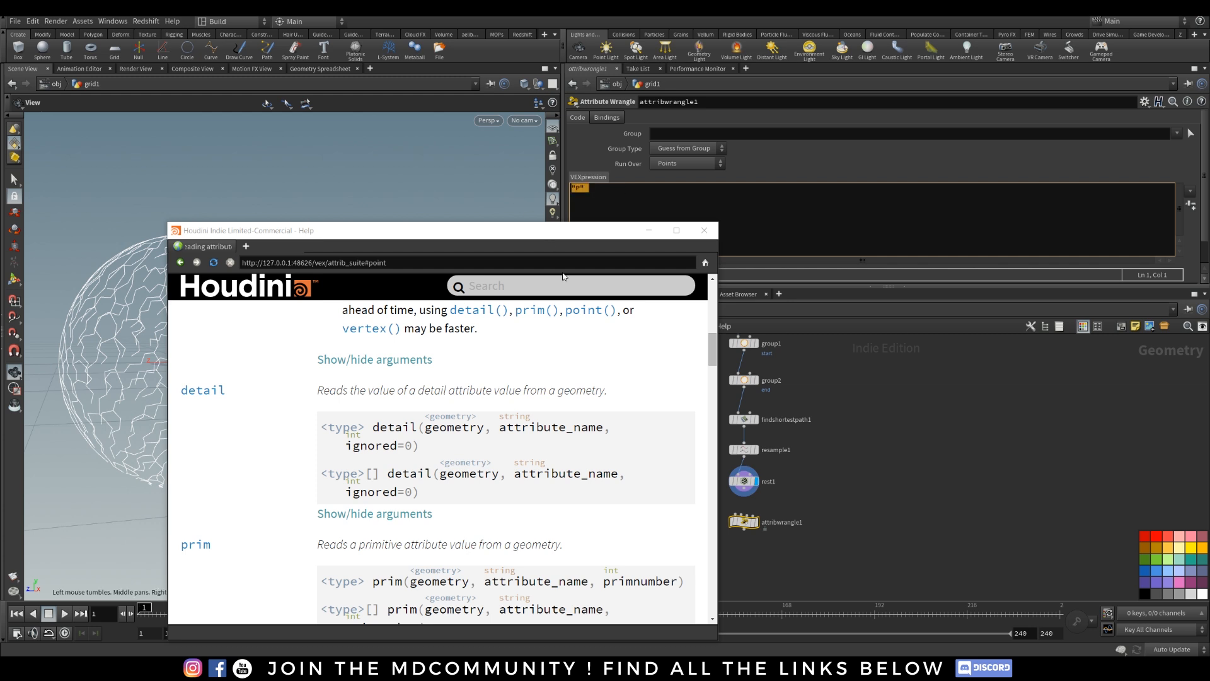
pyautogui.moveTo(604, 583); pyautogui.dragTo(679, 587)
pyautogui.click(624, 188)
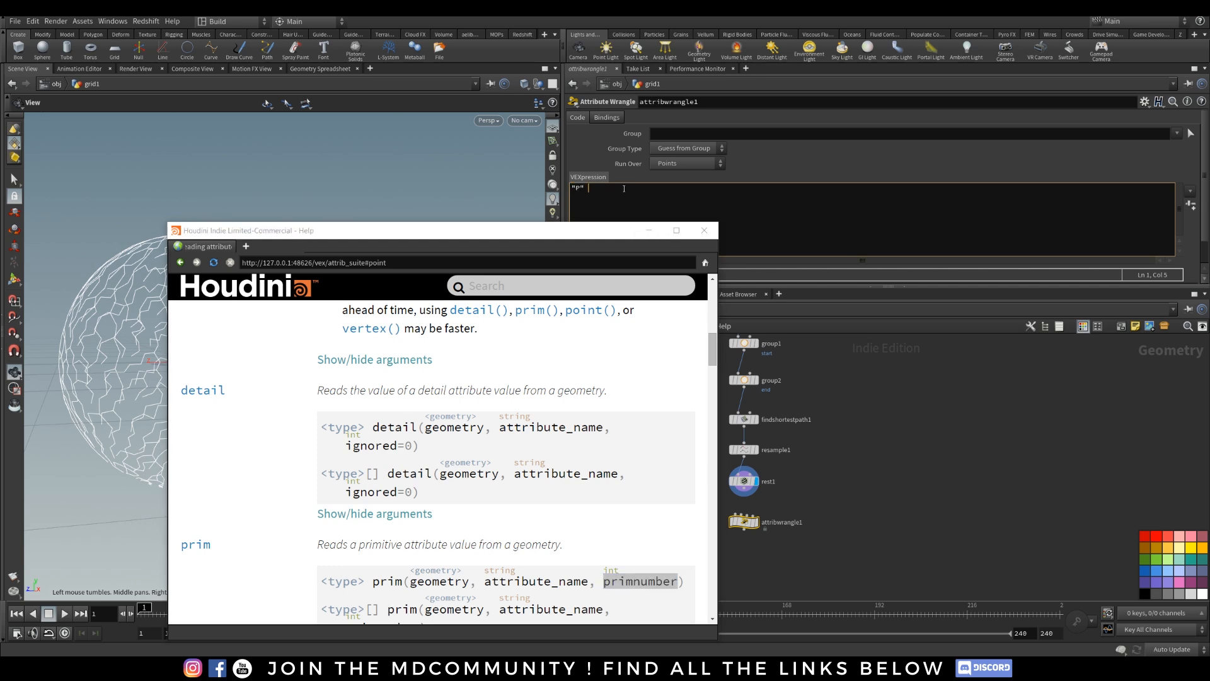
pyautogui.hotkey('shift', 'Home')
pyautogui.press('BackSpace')
pyautogui.click(696, 235)
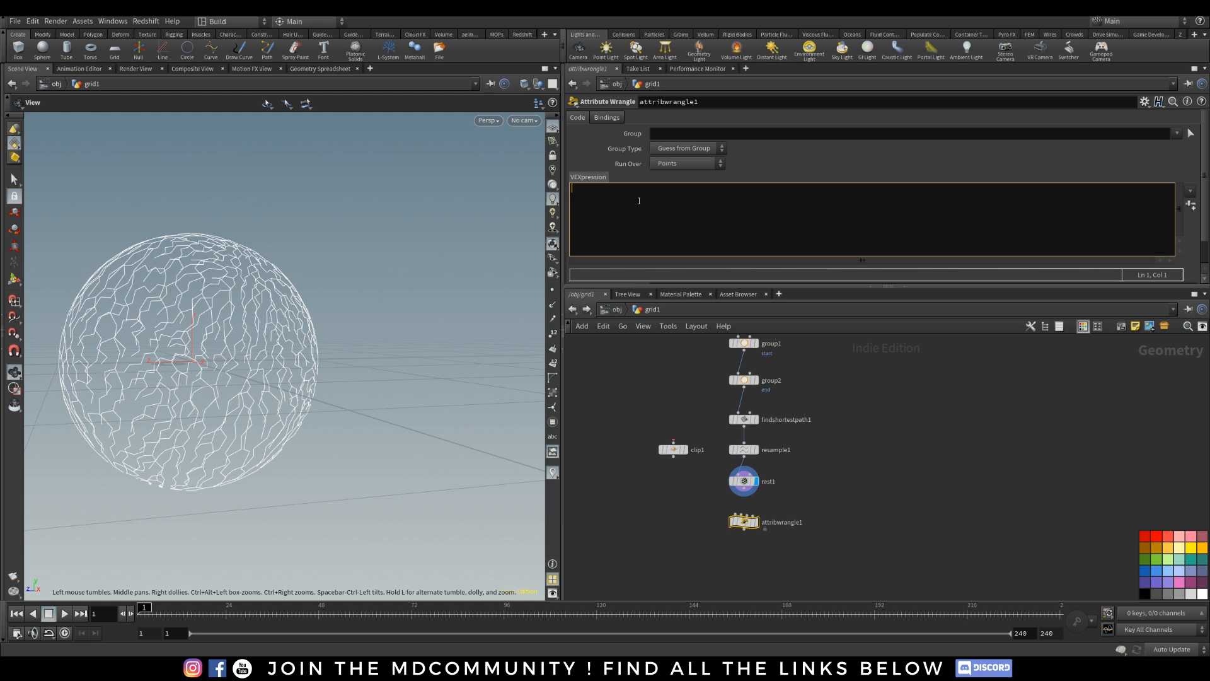
# Enter the attribute type prefixes f, v, s and i and the form i@ in the VEXpression, erasing them all.
pyautogui.write('f')
pyautogui.write(' v s')
pyautogui.write(' i')
pyautogui.press('BackSpace')
pyautogui.press('BackSpace')
pyautogui.press('BackSpace')
pyautogui.press('BackSpace')
pyautogui.write('i@')
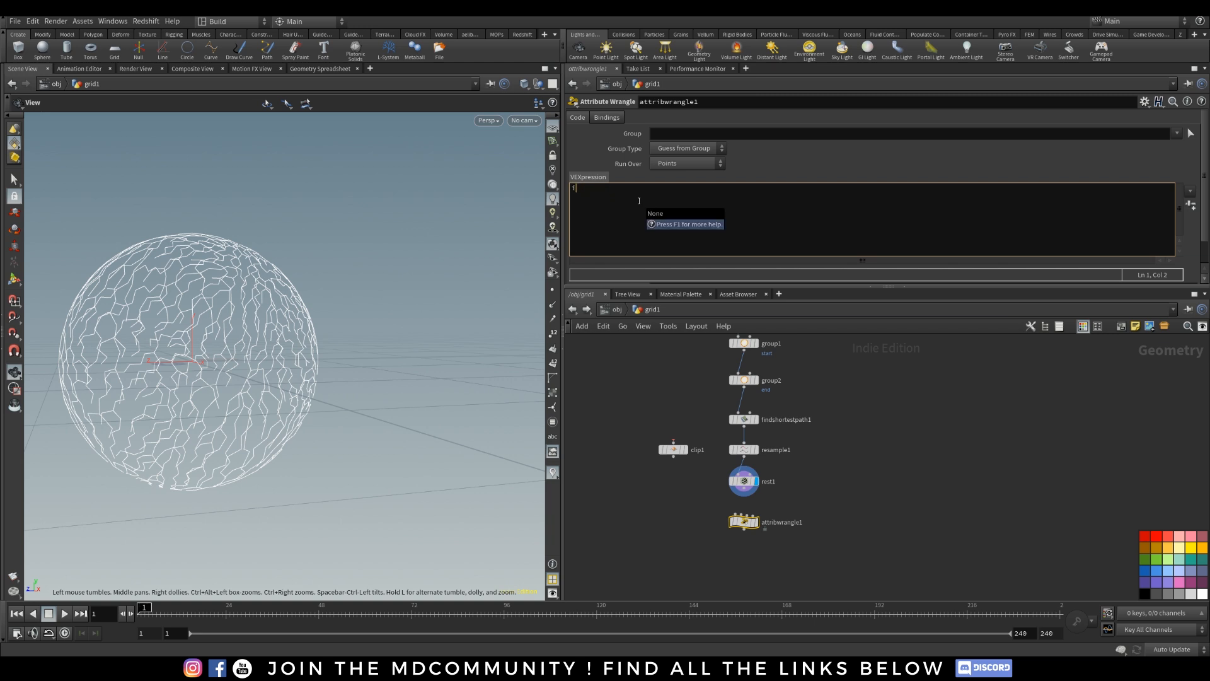
pyautogui.press('BackSpace')
pyautogui.press('BackSpace')
pyautogui.press('BackSpace')
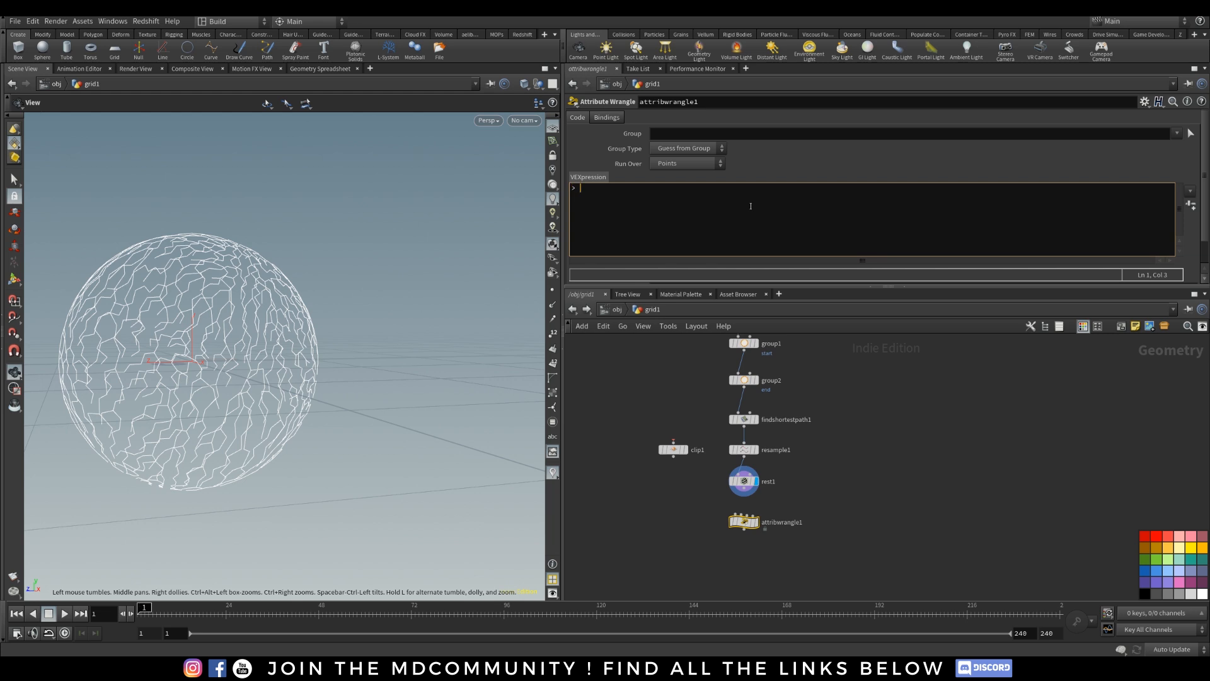
# Enter comparison and logical operator examples such as ==, !=, && and || in the VEXpression and clear them.
pyautogui.write('<')
pyautogui.write('= ')
pyautogui.write('==')
pyautogui.press('BackSpace')
pyautogui.write('= != && <')
pyautogui.moveTo(607, 205); pyautogui.dragTo(570, 206)
pyautogui.click(617, 209)
pyautogui.write('||')
pyautogui.press('BackSpace')
pyautogui.press('BackSpace')
pyautogui.press('BackSpace')
pyautogui.hotkey('ctrl', 'a')
pyautogui.press('BackSpace')
# Begin the VEXpression with @P = set(, view the help page for set and close it.
pyautogui.write('P = set')
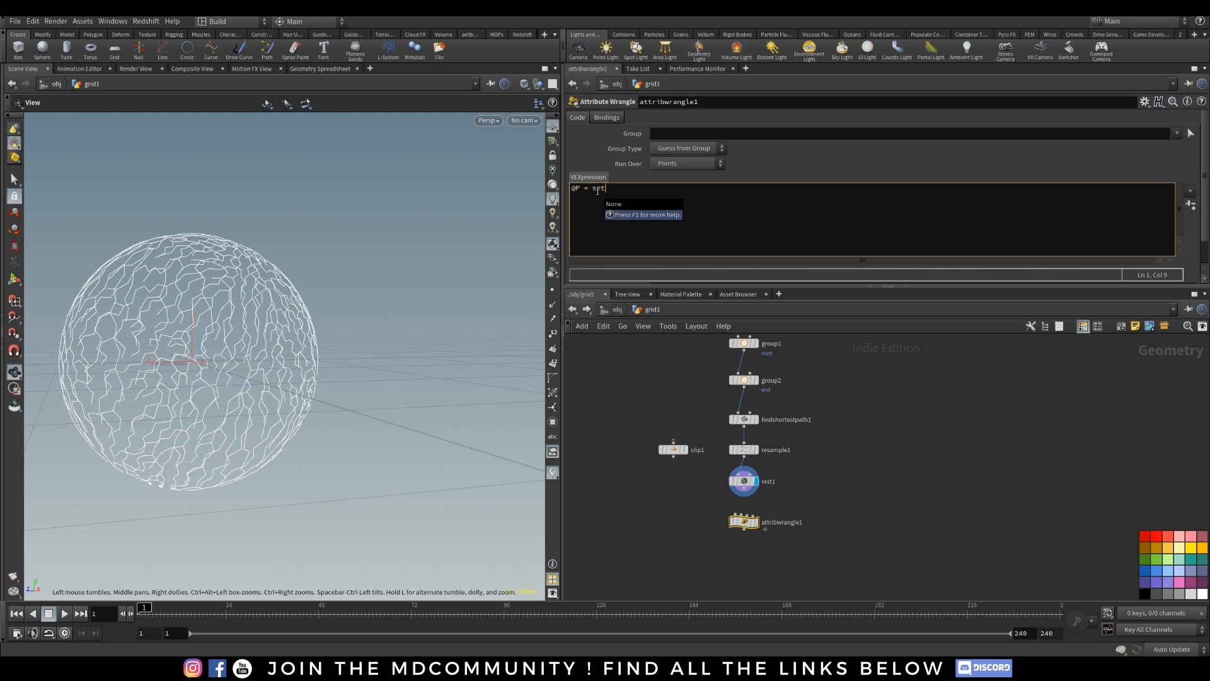
pyautogui.write('(')
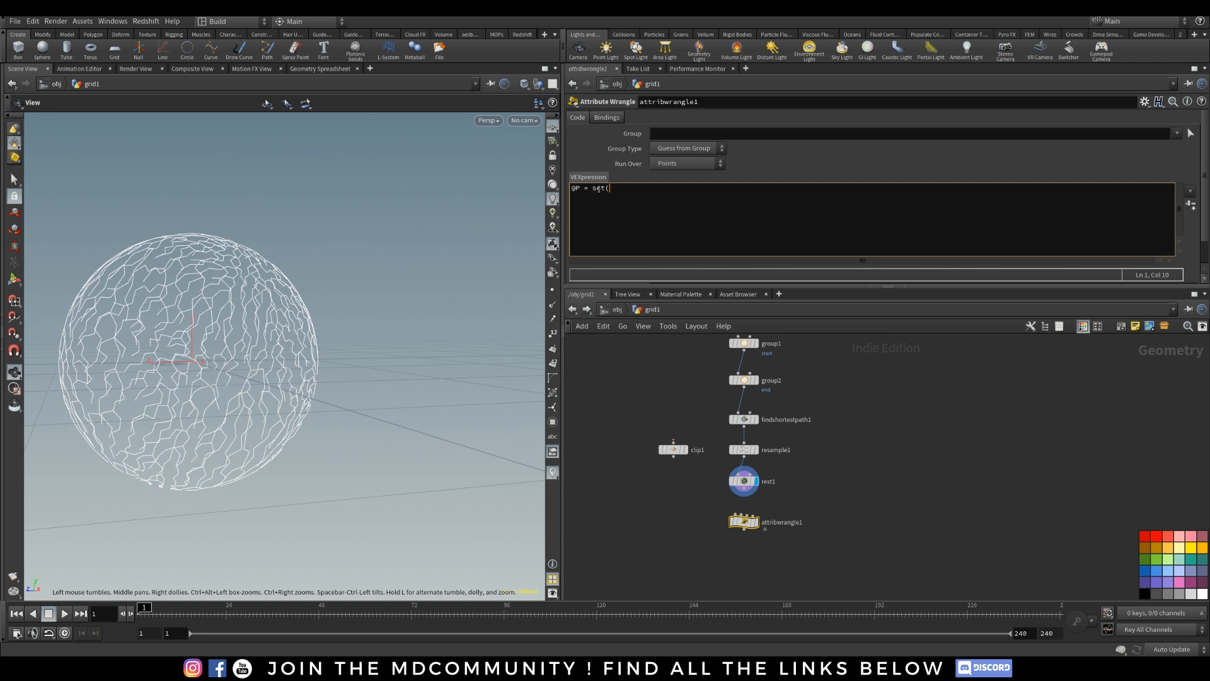
pyautogui.click(598, 188)
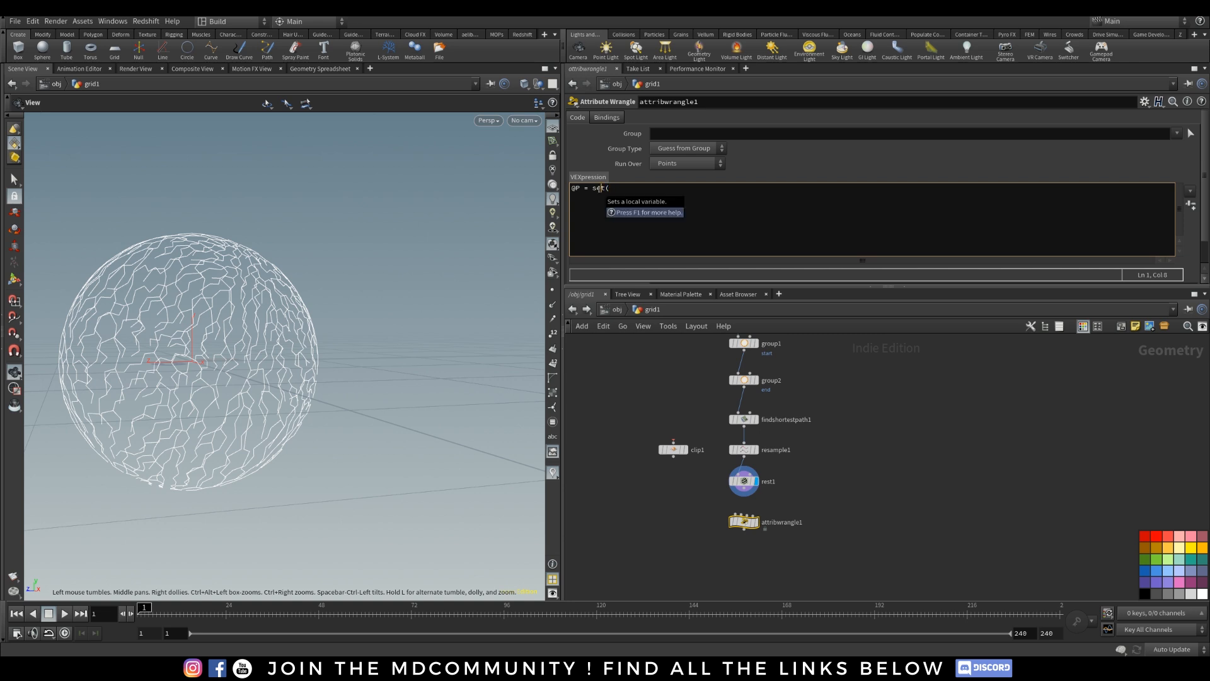
pyautogui.press('F1')
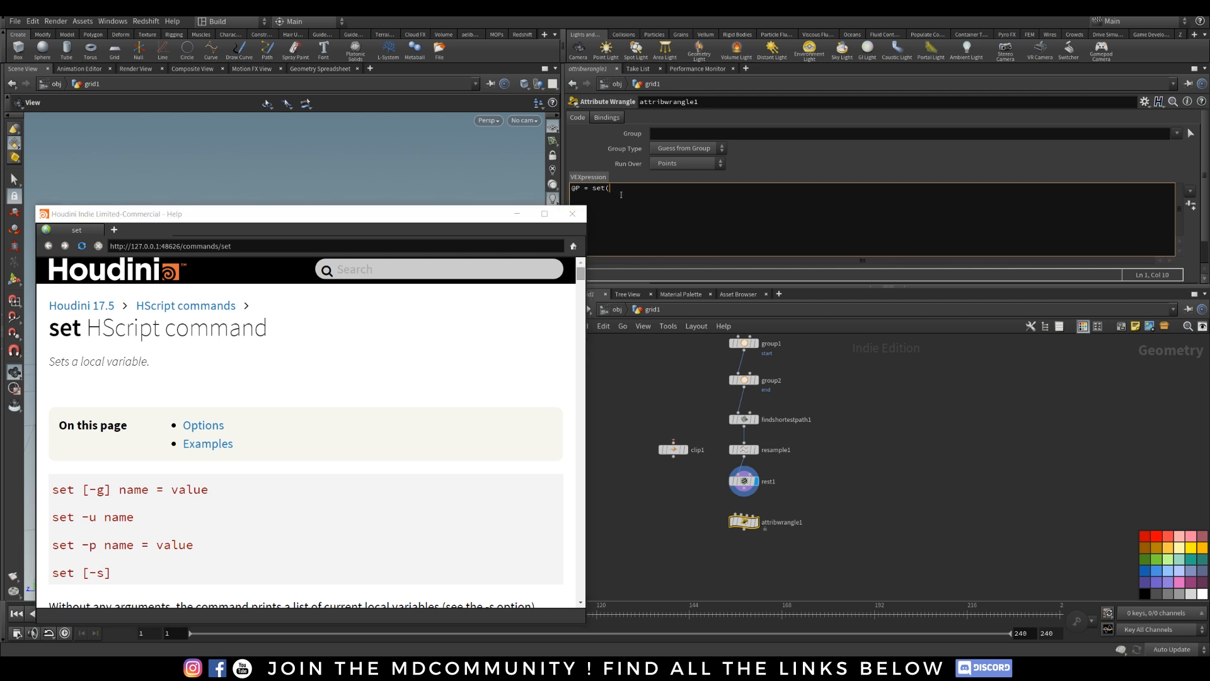
pyautogui.click(572, 215)
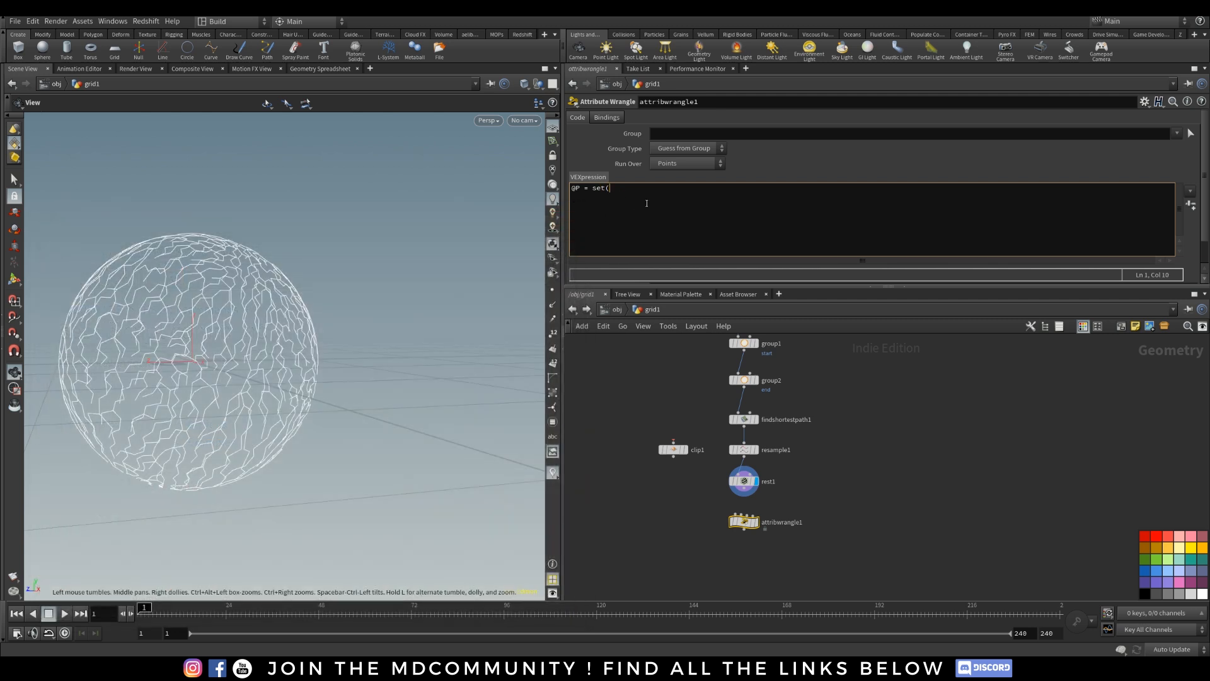
pyautogui.write('@curvei')
pyautogui.press('BackSpace')
pyautogui.write('u, 0)')
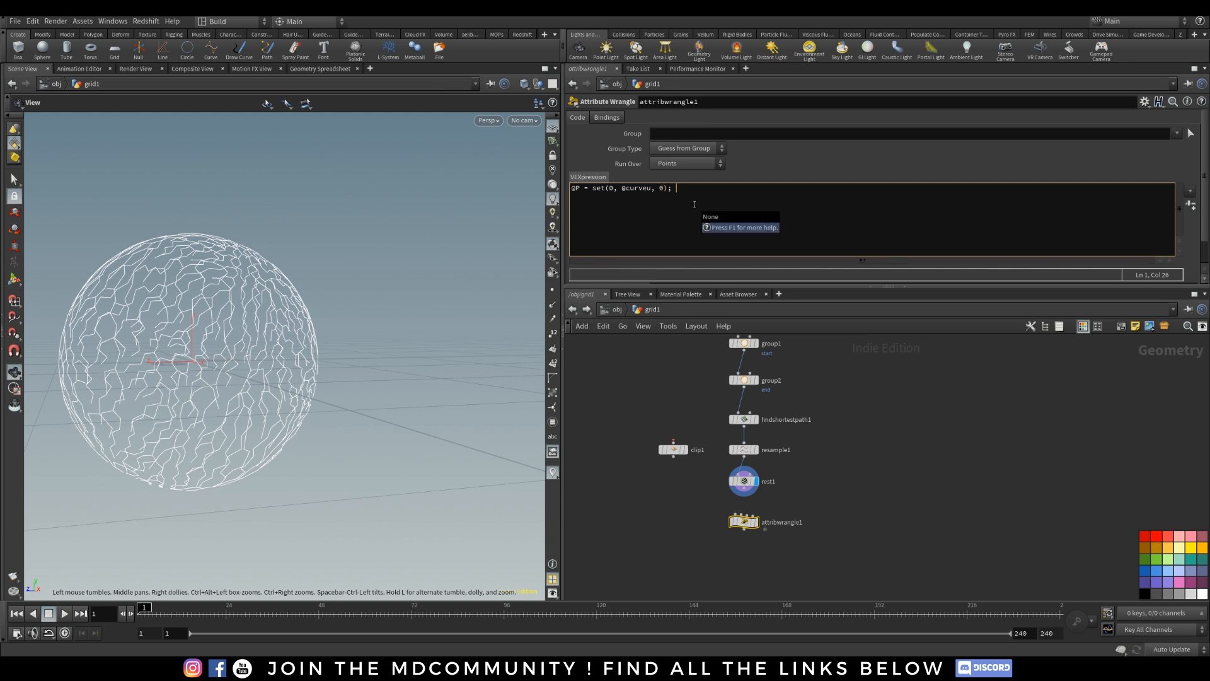
pyautogui.write(';')
pyautogui.press('Return')
pyautogui.press('Return')
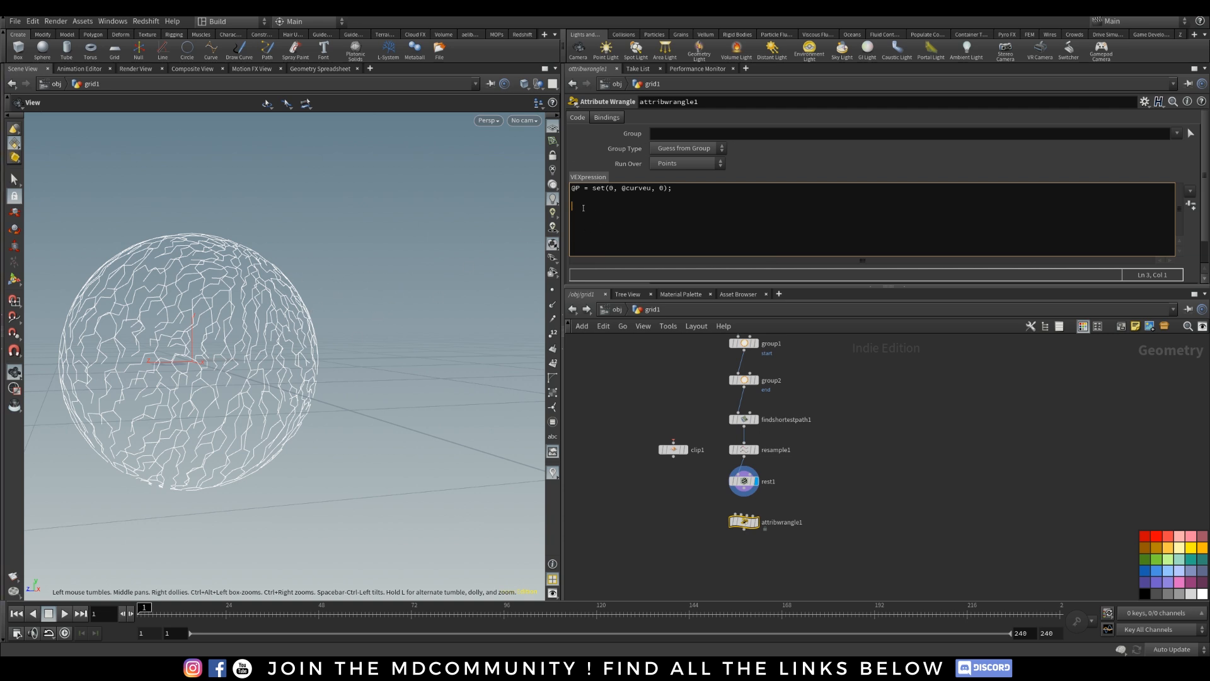
pyautogui.write('int pri')
pyautogui.write('mnum(')
pyautogui.write(')')
pyautogui.write(' = ')
pyautogui.write('point')
pyautogui.write('prims')
pyautogui.write('(0,')
pyautogui.write(' @ptnum')
# Look inside the Controls attribute VOP at its turbulent noise setup and return to the grid1 network.
pyautogui.moveTo(861, 408); pyautogui.dragTo(830, 523, button='middle')
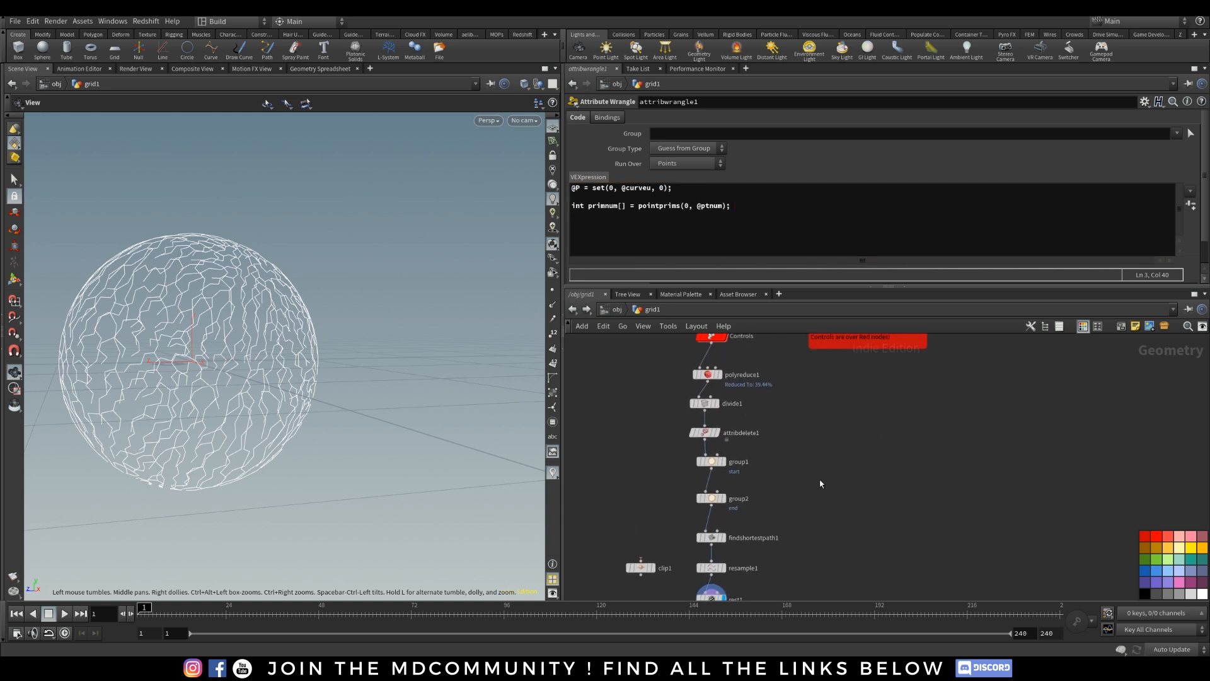
pyautogui.moveTo(765, 416); pyautogui.dragTo(781, 470, button='middle')
pyautogui.doubleClick(725, 391)
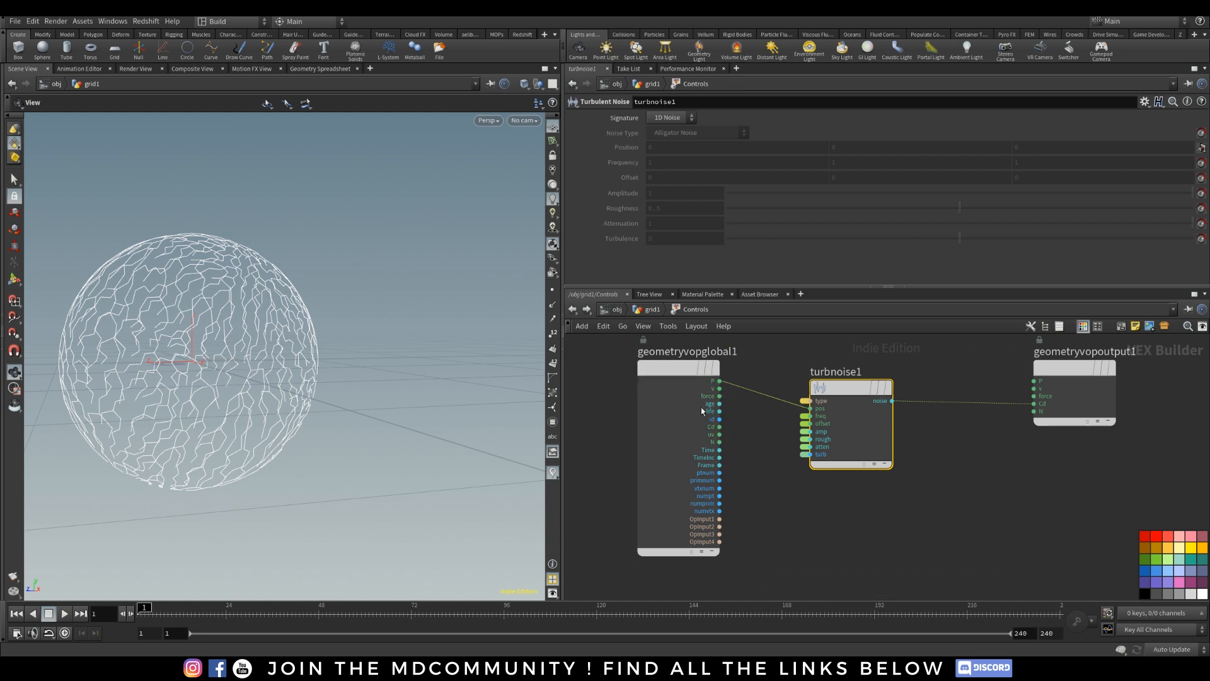
pyautogui.click(574, 309)
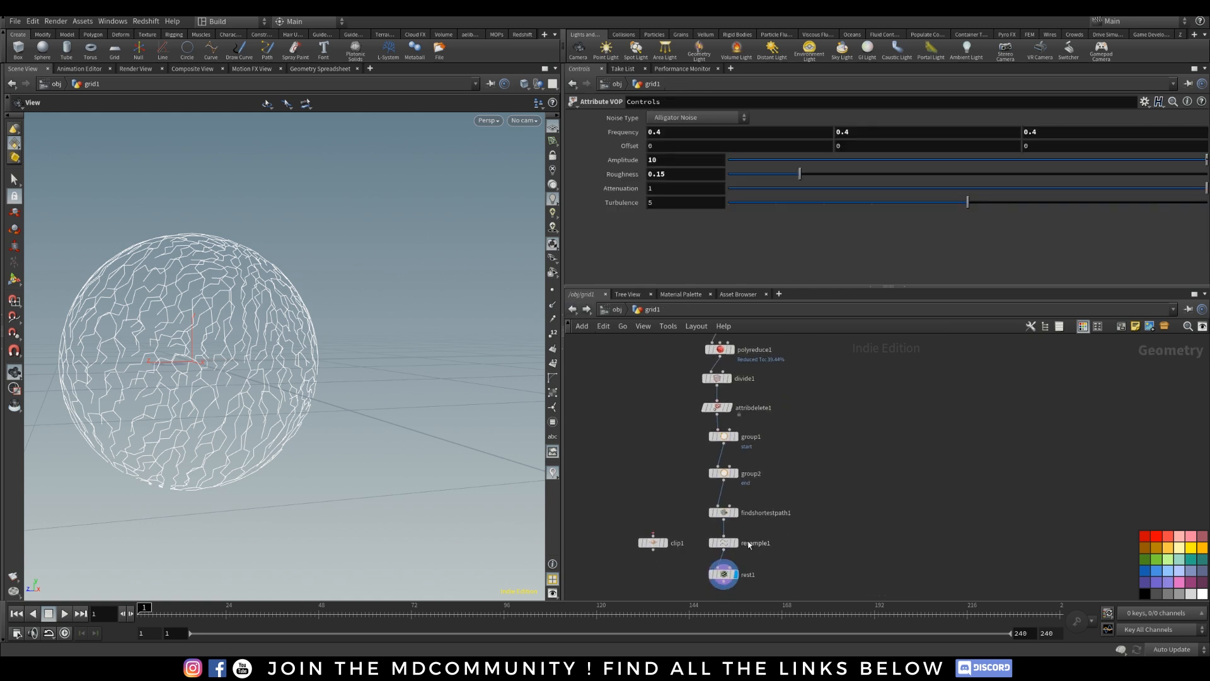
pyautogui.moveTo(725, 578); pyautogui.dragTo(733, 493, button='middle')
# Add the line i@prim_num = primnum[0]; to attribwrangle1's VEXpression.
pyautogui.click(736, 531)
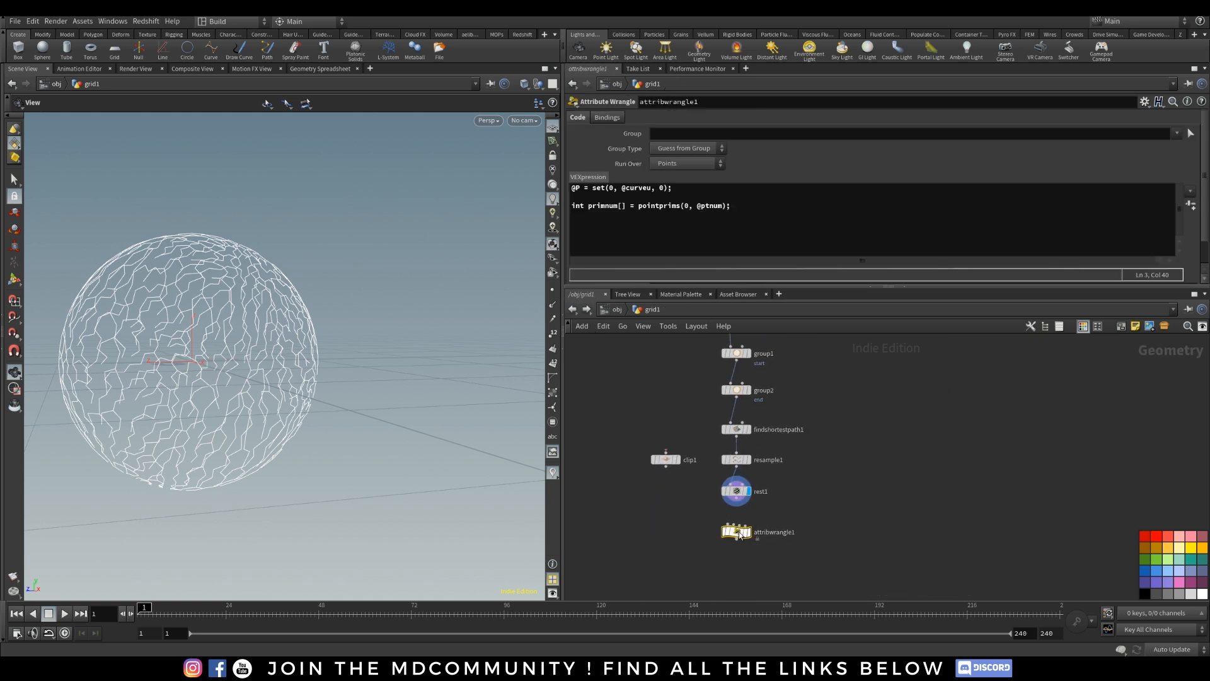
pyautogui.click(750, 212)
pyautogui.press('Return')
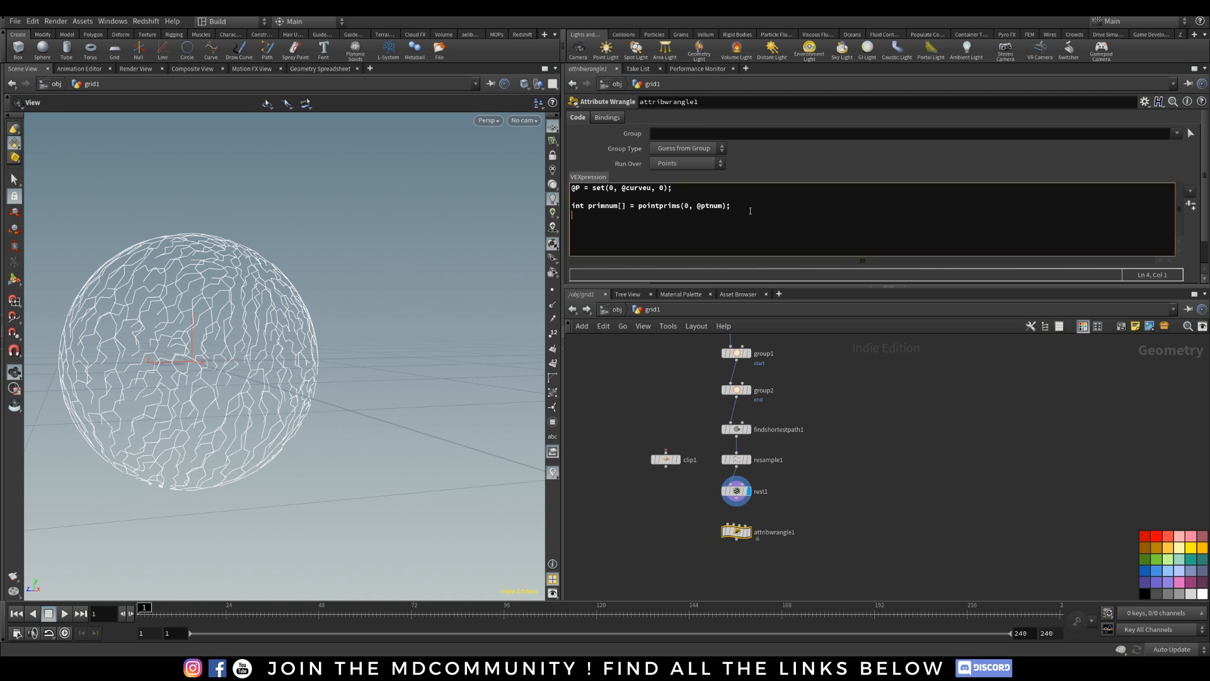
pyautogui.write('i@prim_num = primnum[0];')
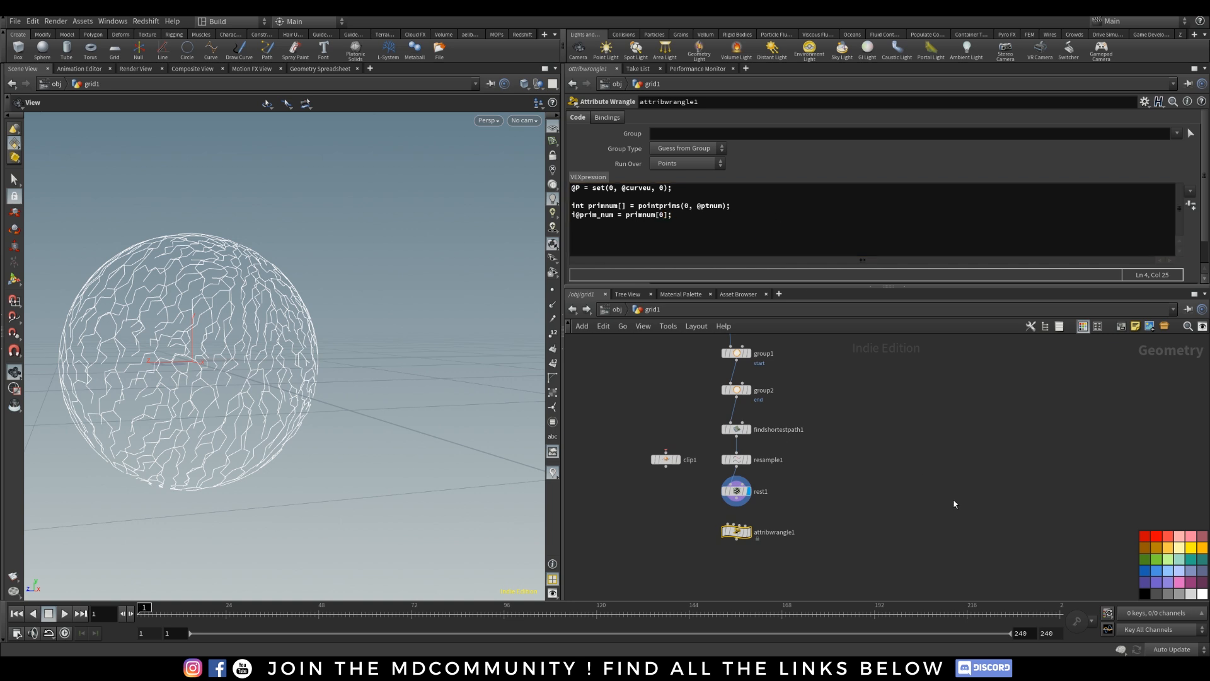
pyautogui.click(680, 214)
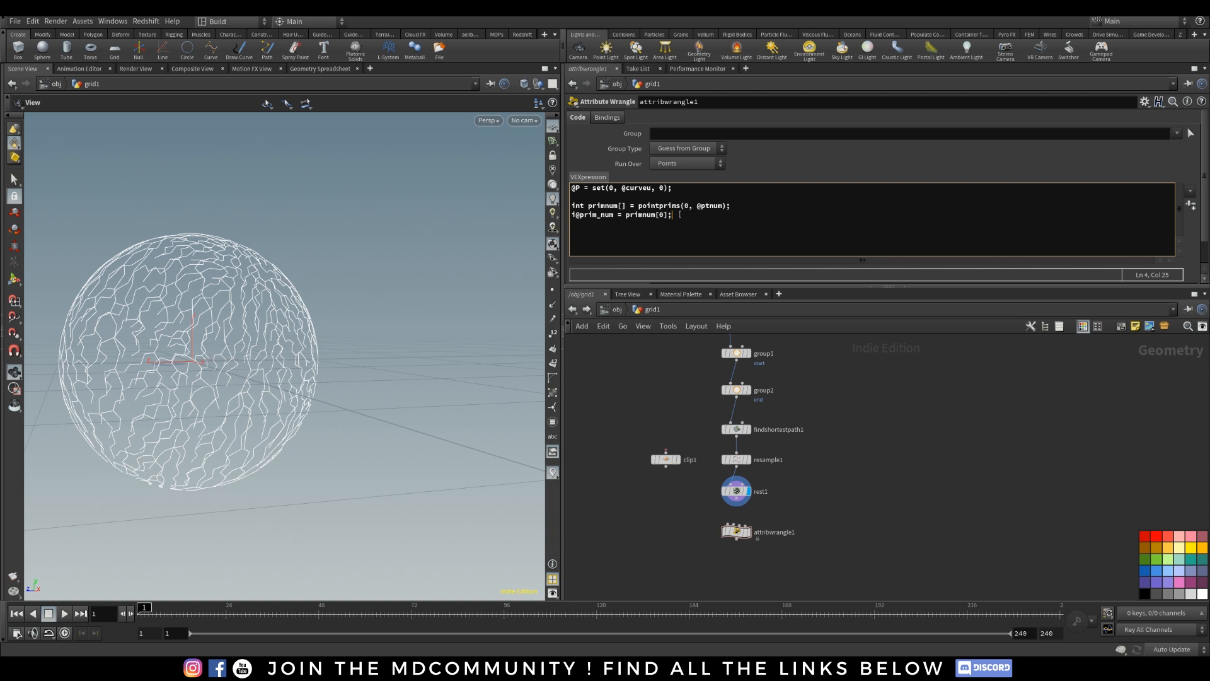
# Wire rest1 into attribwrangle1's first input and display the wrangle's result.
pyautogui.moveTo(736, 499); pyautogui.dragTo(727, 523)
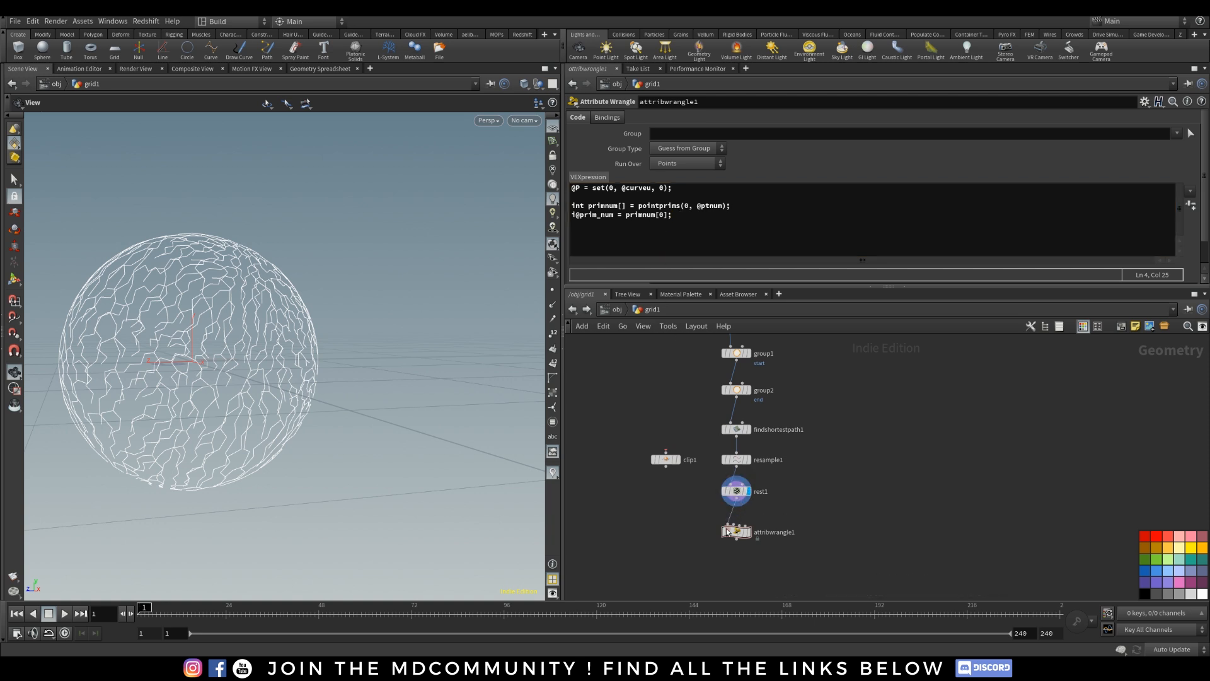
pyautogui.click(754, 520)
pyautogui.moveTo(194, 281); pyautogui.dragTo(262, 341)
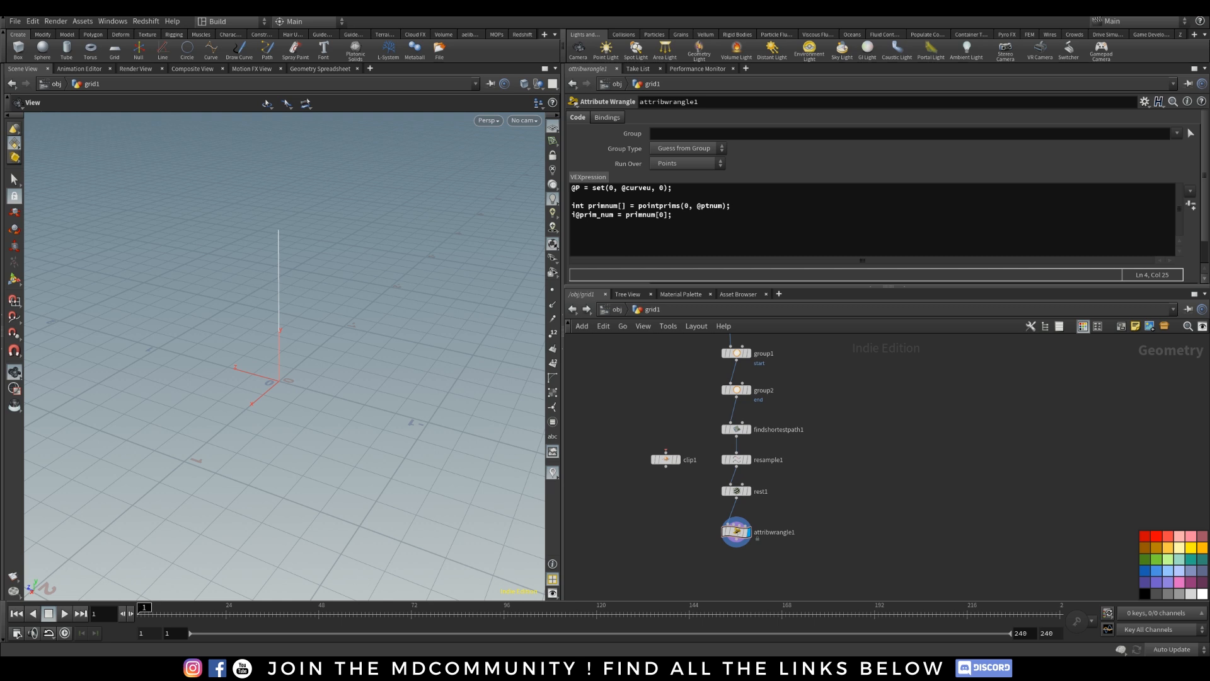
pyautogui.moveTo(246, 332); pyautogui.dragTo(338, 332)
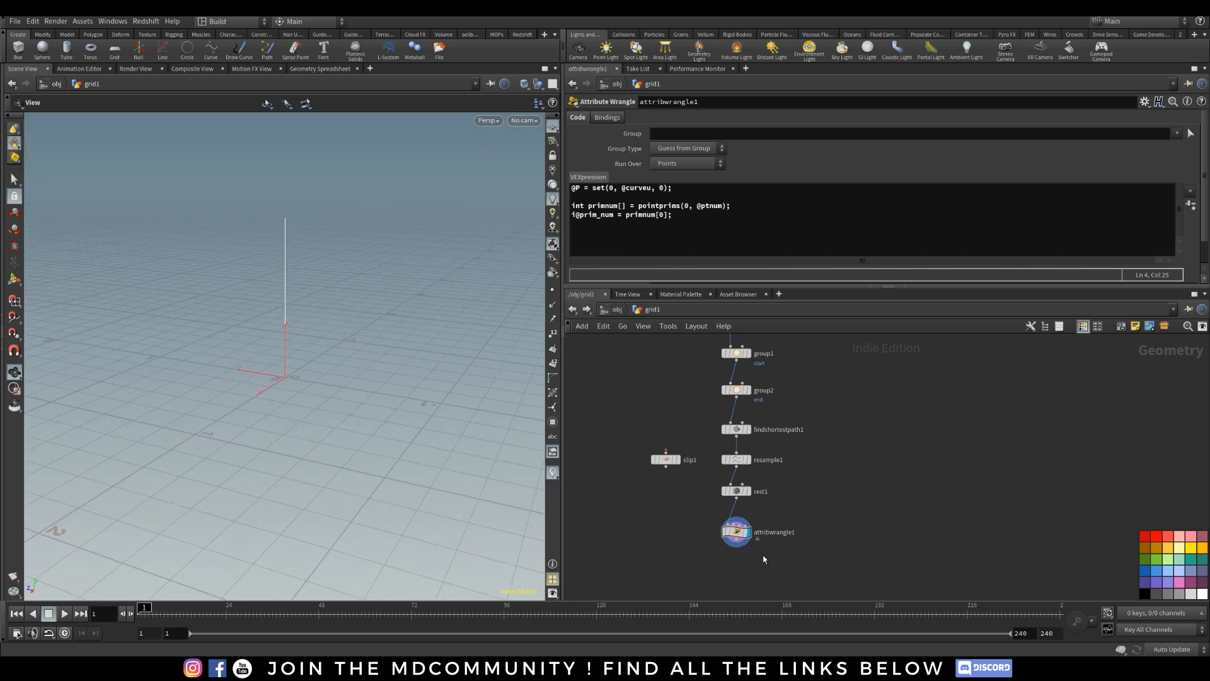
pyautogui.moveTo(756, 550)
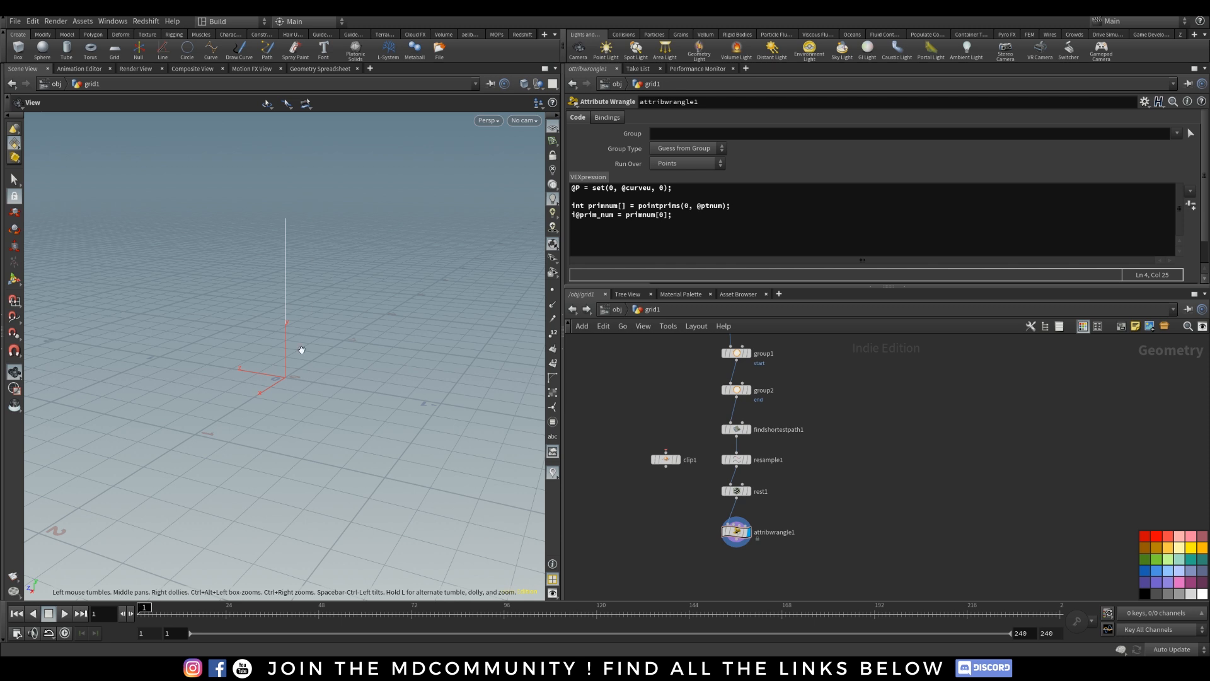
# Examine attribwrangle1's prim_num attribute in the Geometry Spreadsheet and return to the scene view.
pyautogui.click(731, 528)
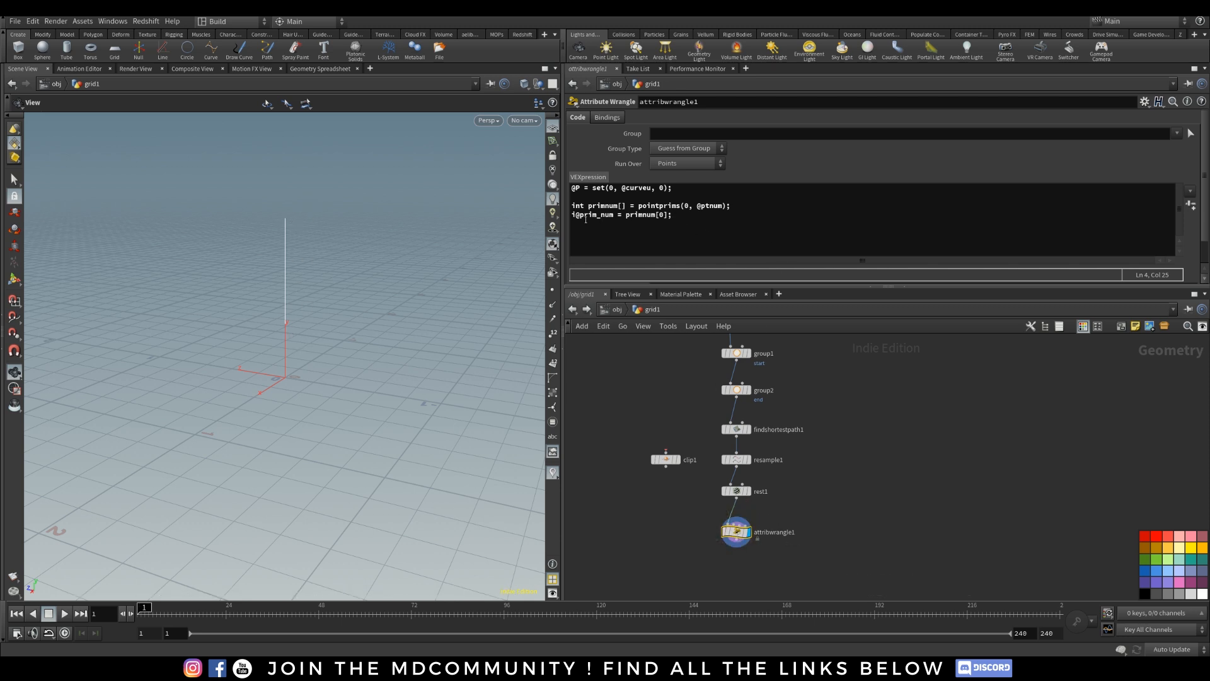
pyautogui.moveTo(573, 214); pyautogui.dragTo(614, 215)
pyautogui.click(629, 215)
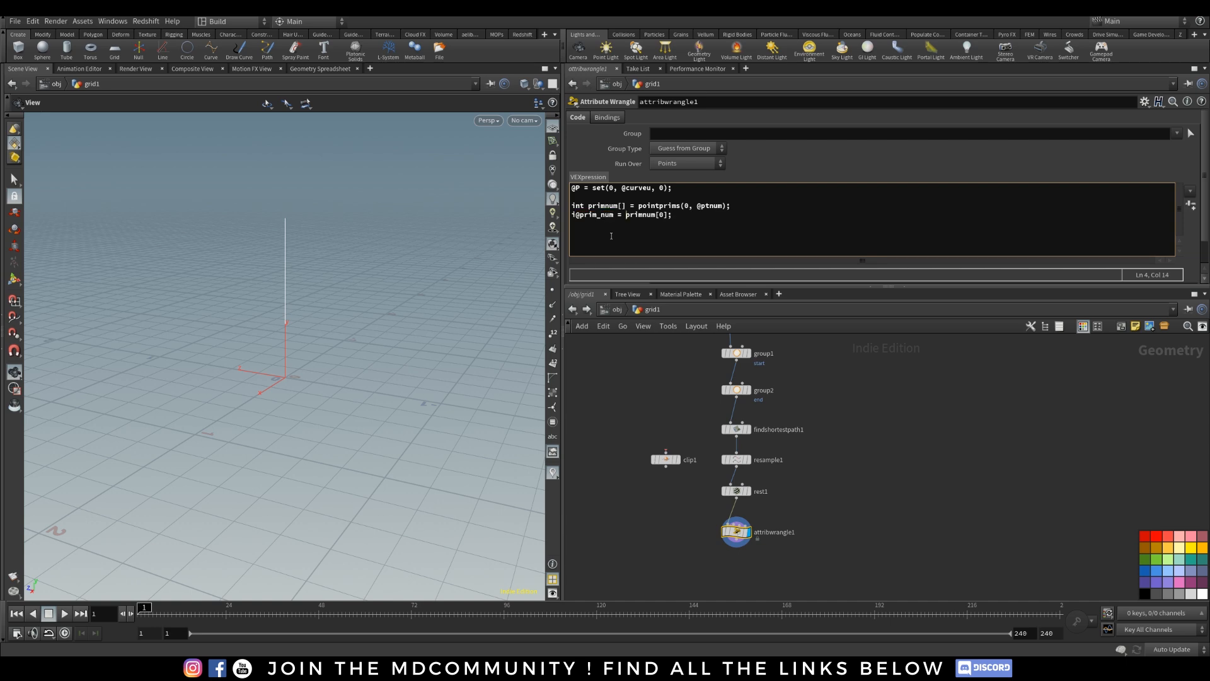
pyautogui.click(316, 68)
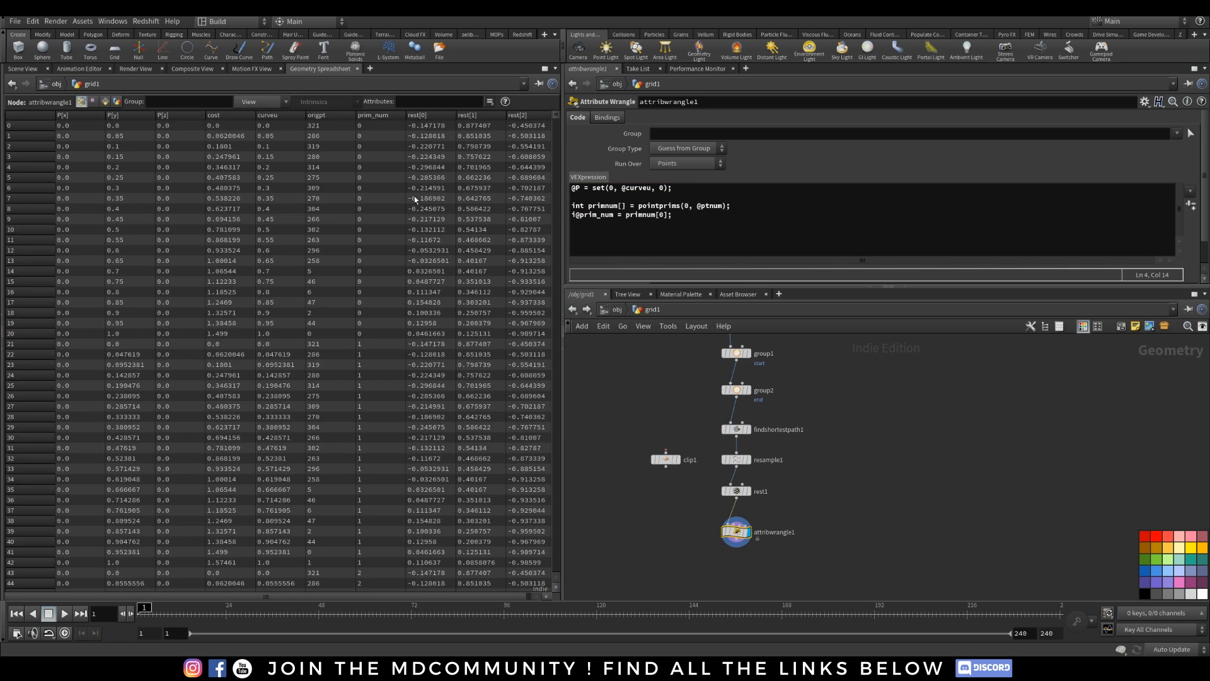
pyautogui.click(25, 68)
# Add a second Attribute Wrangle below attribwrangle1, wire attribwrangle1 into its first input and display it.
pyautogui.moveTo(868, 534); pyautogui.dragTo(891, 458, button='middle')
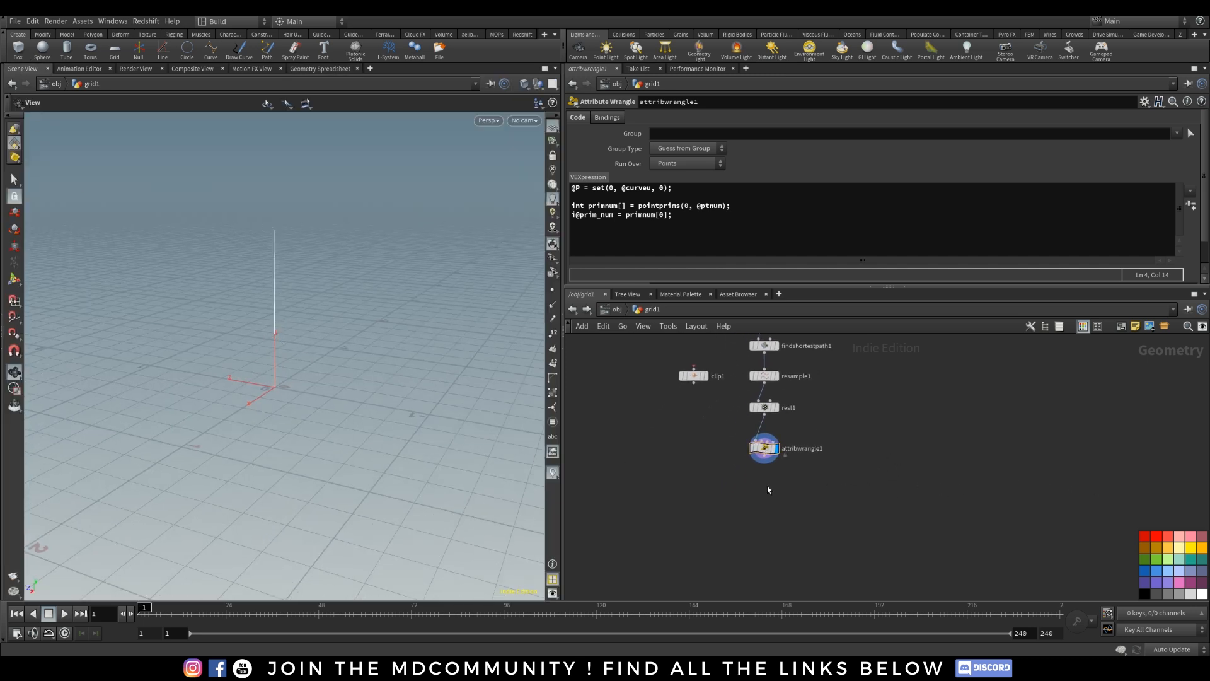
pyautogui.moveTo(273, 358)
pyautogui.mouseDown()
pyautogui.moveTo(287, 343)
pyautogui.moveTo(281, 353)
pyautogui.mouseUp()
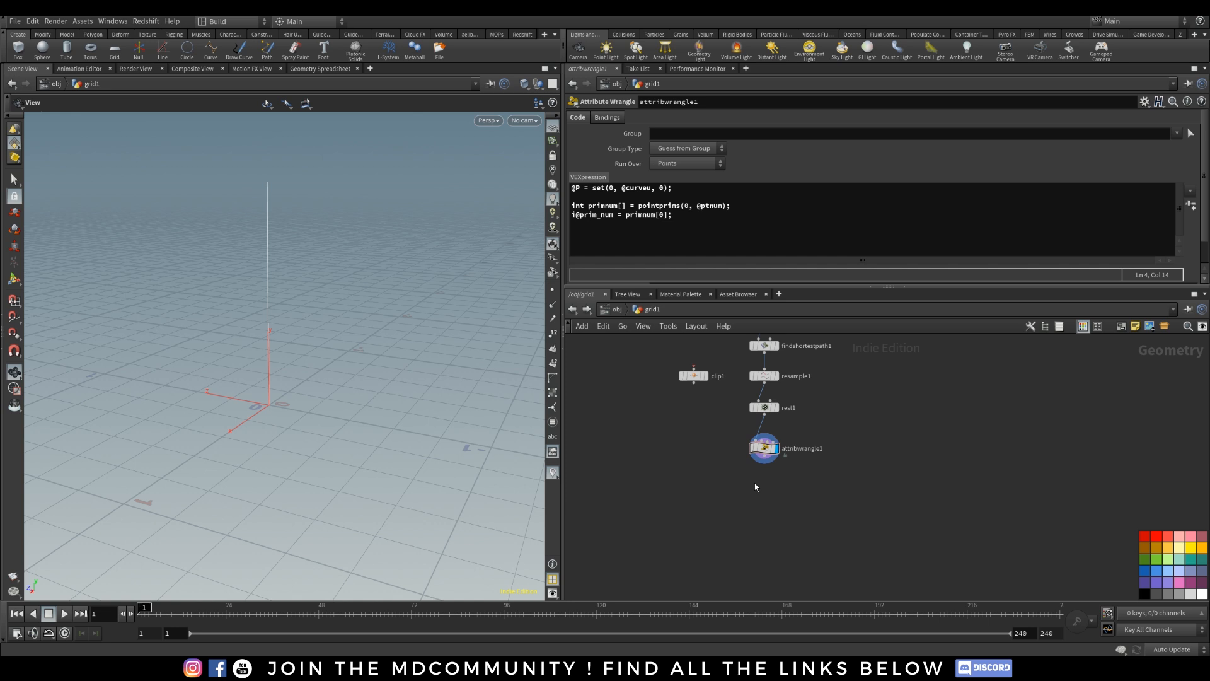
pyautogui.press('Tab')
pyautogui.write('attri')
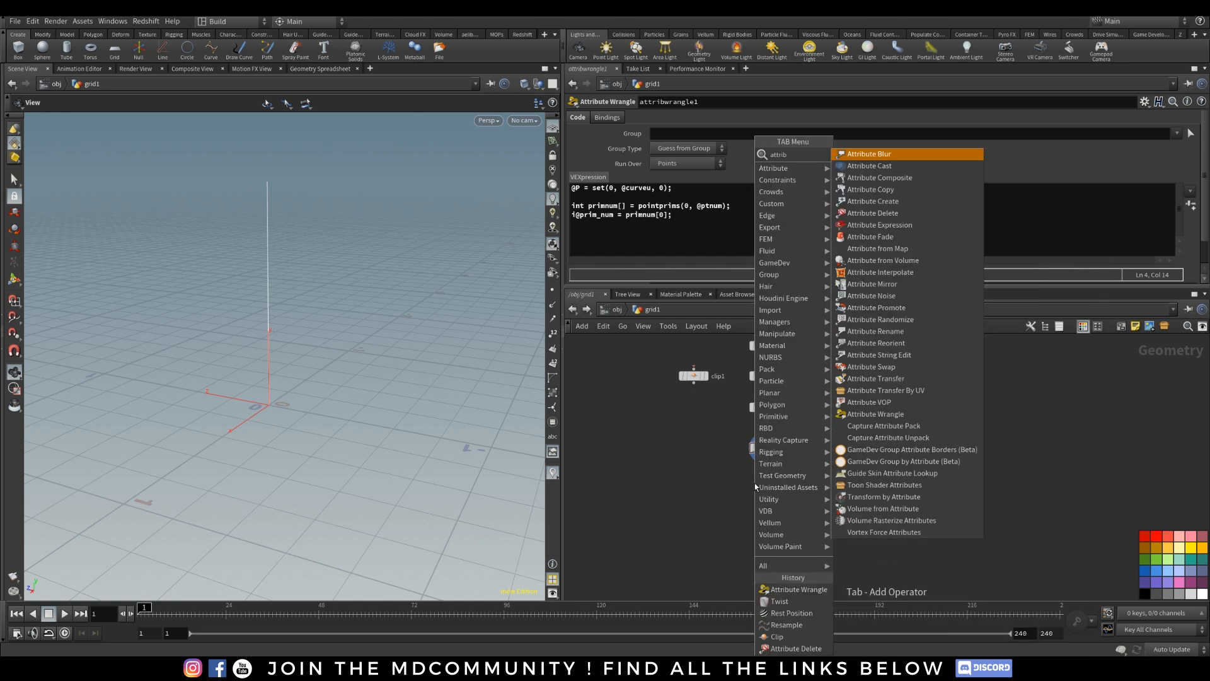
pyautogui.write('bwr')
pyautogui.click(856, 156)
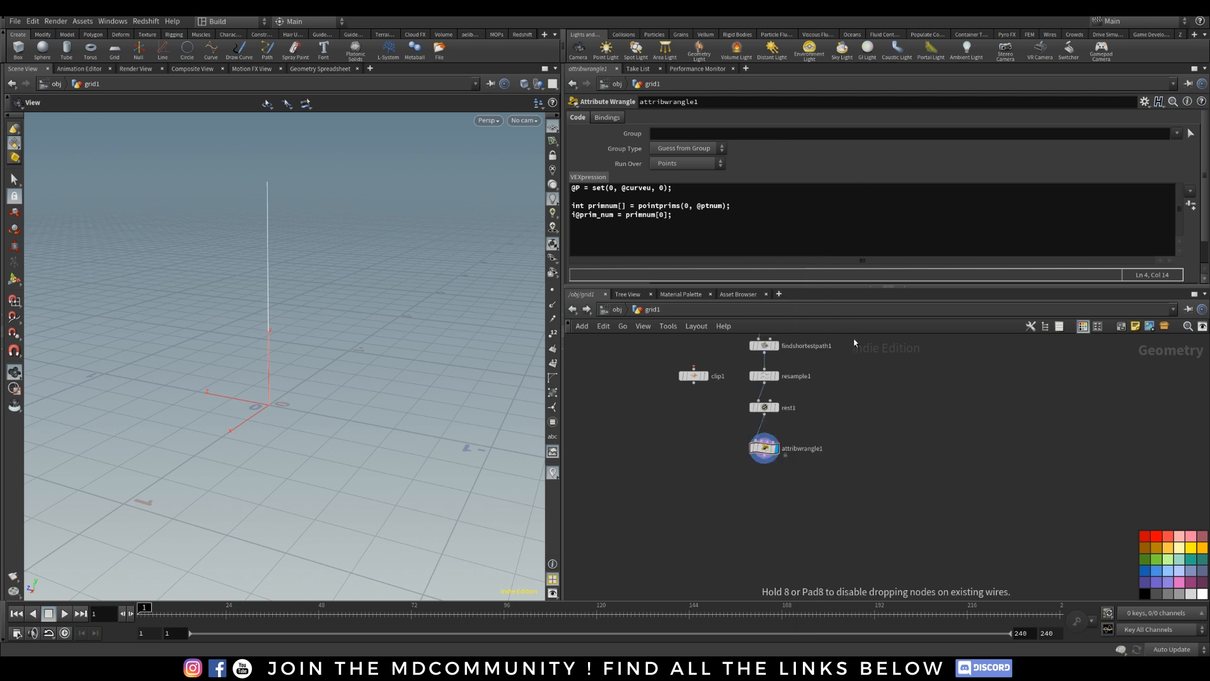
pyautogui.click(763, 482)
pyautogui.click(756, 476)
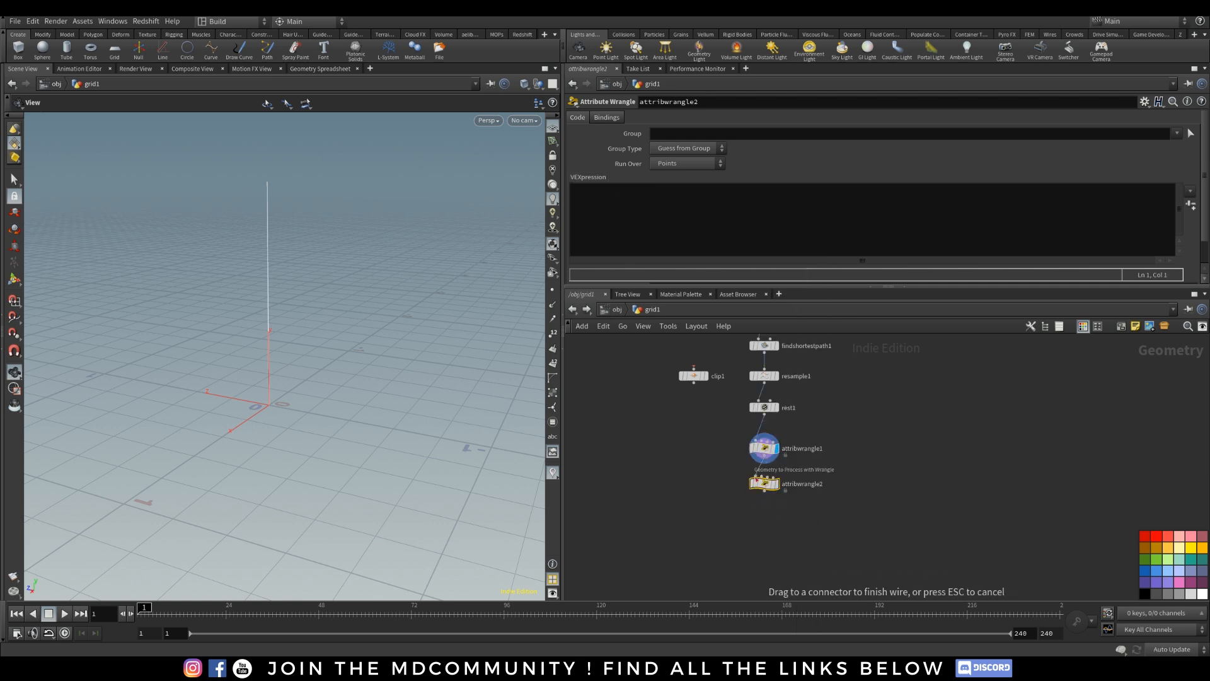
pyautogui.click(769, 461)
# Start attribwrangle2's VEXpression with the float variable declaration float jitter_amt =.
pyautogui.click(614, 196)
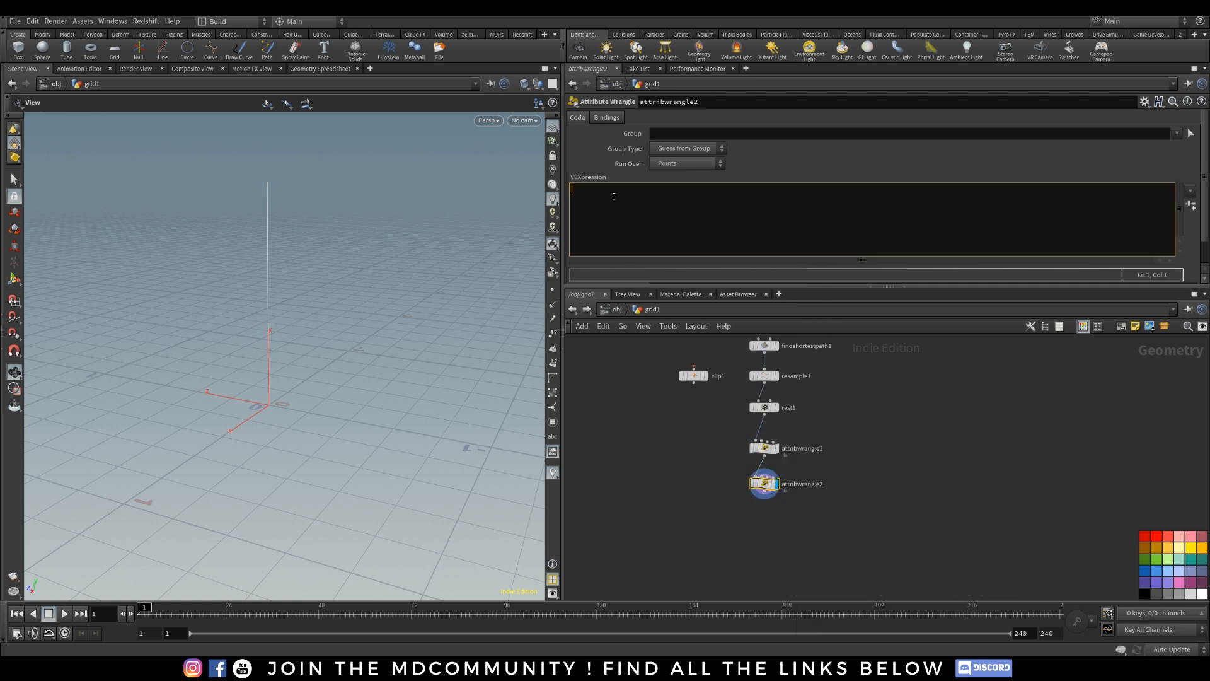
pyautogui.write('float ')
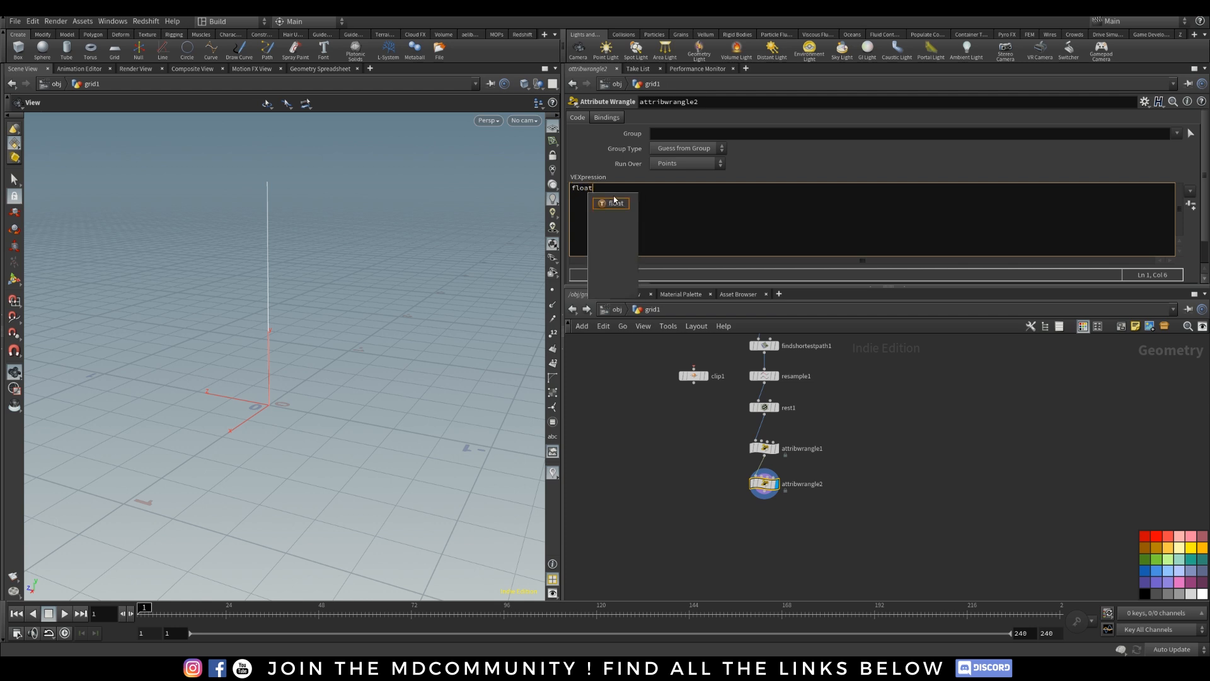
pyautogui.write('jitter')
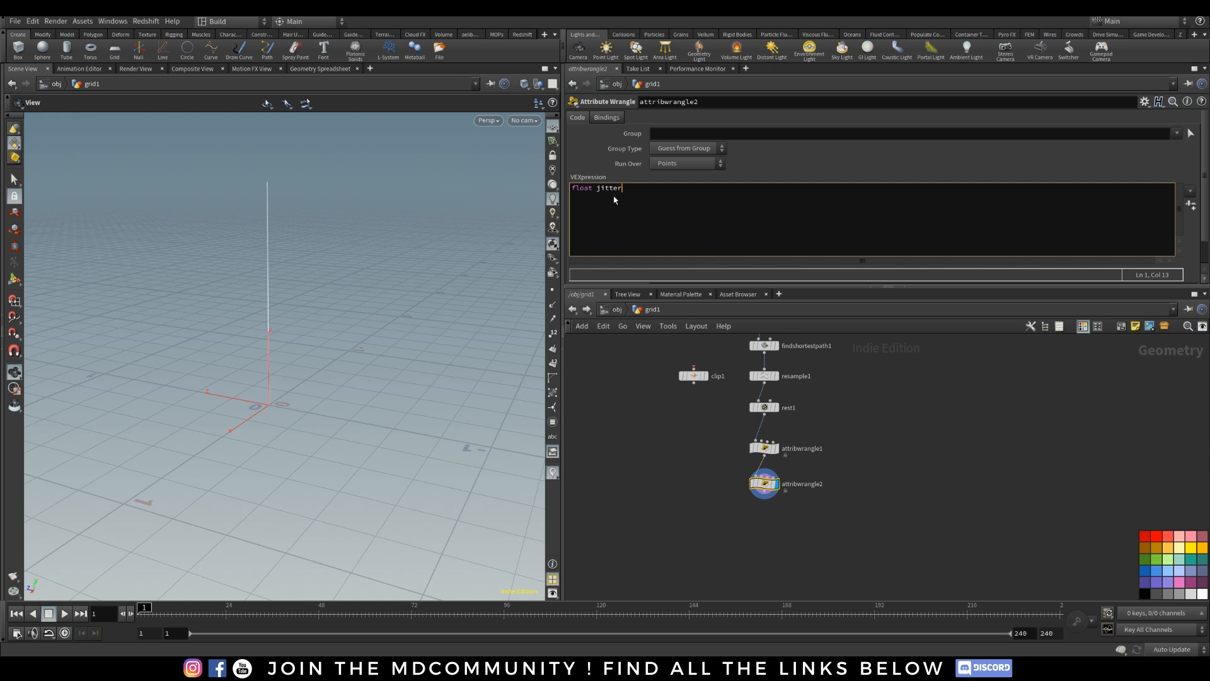
pyautogui.write('_amt =')
pyautogui.press('BackSpace')
pyautogui.click(661, 192)
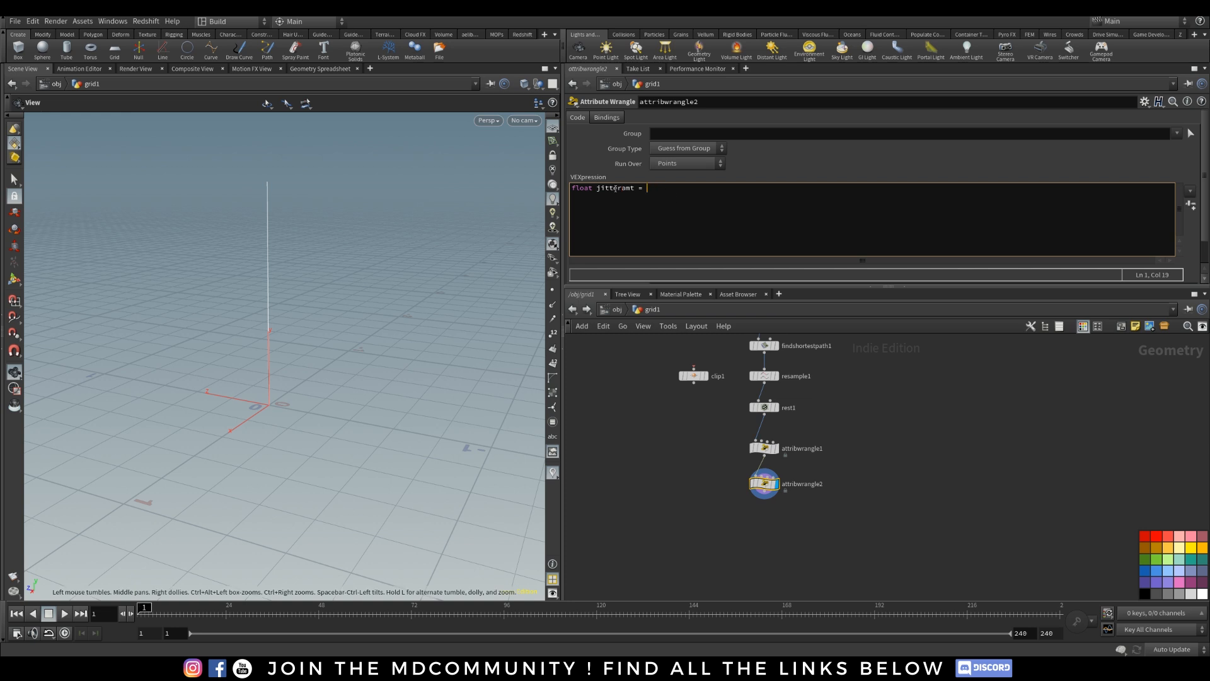
pyautogui.write('_')
# Assign ch("jitteramt"); to jitter_amt and generate the spare parameter for that channel.
pyautogui.write('ch')
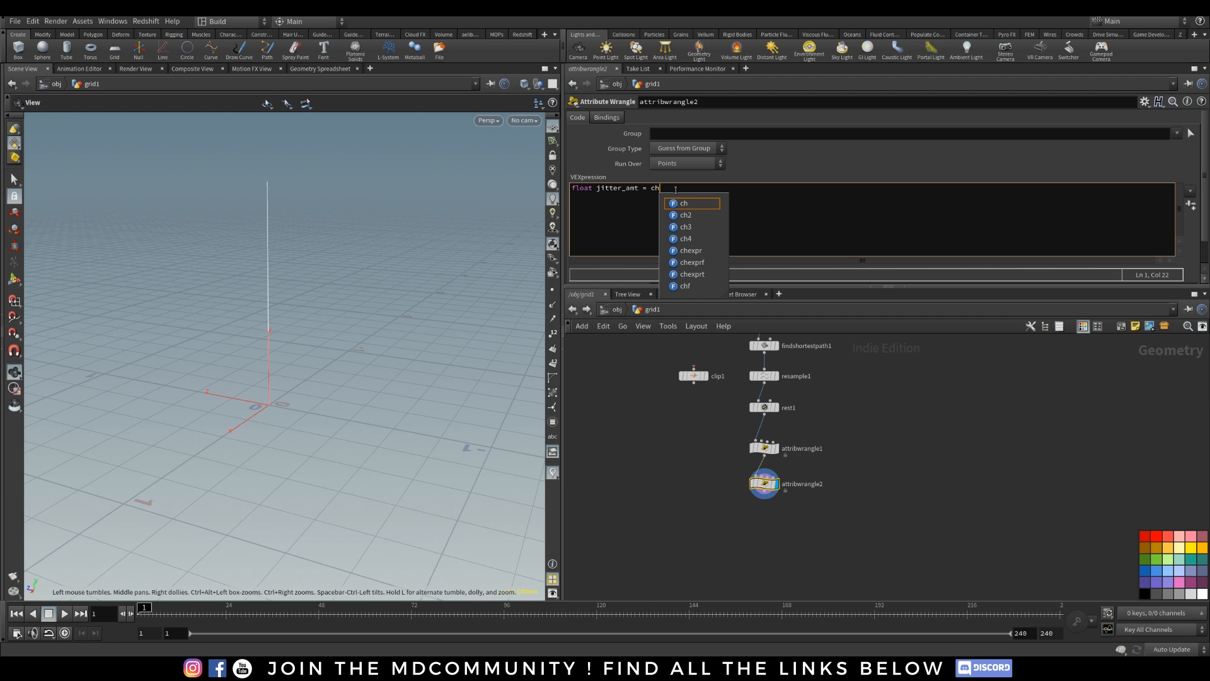
pyautogui.write('i')
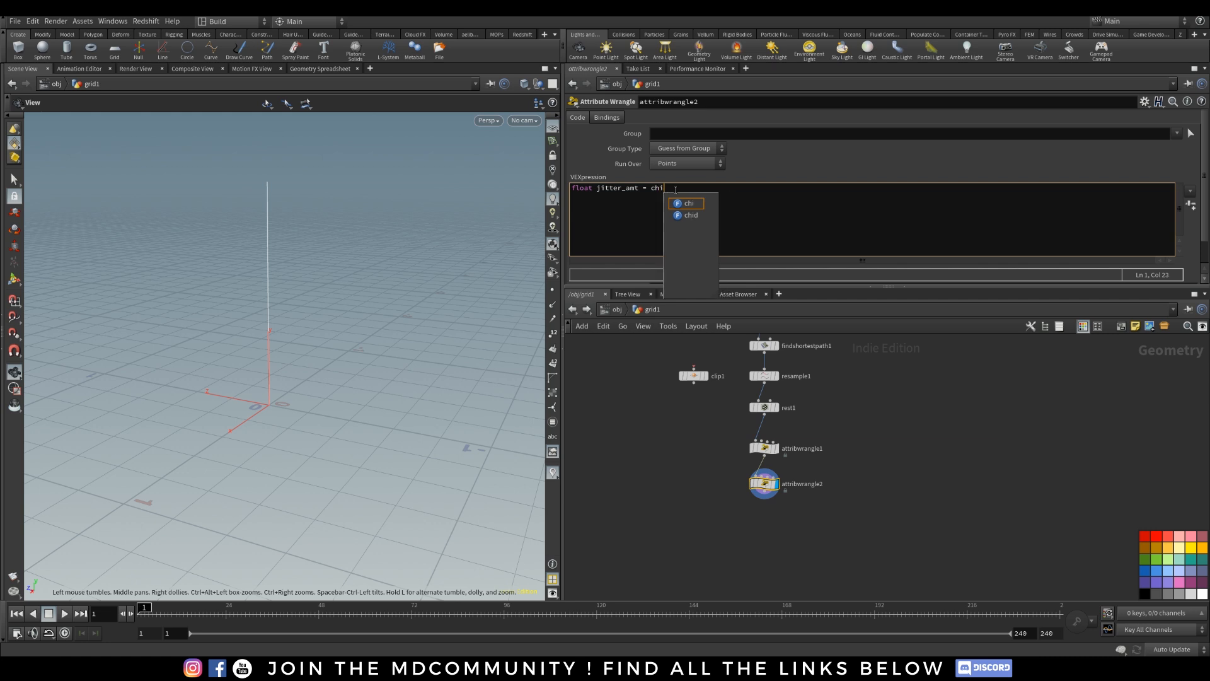
pyautogui.press('BackSpace')
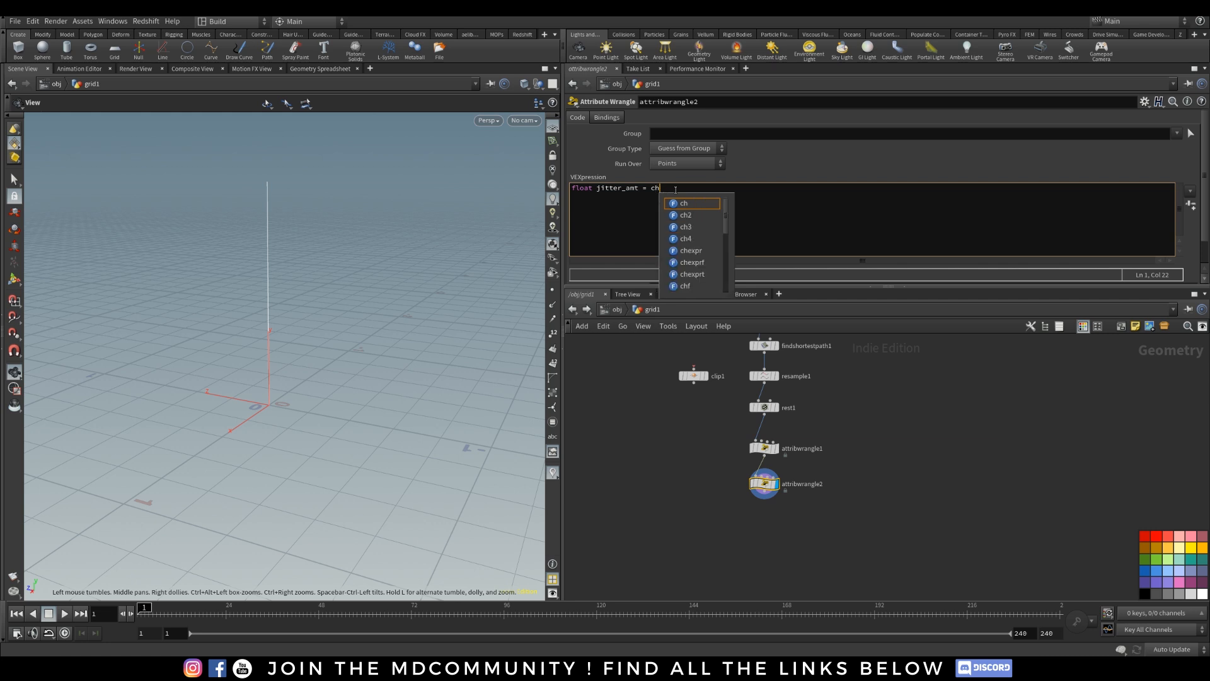
pyautogui.write('(')
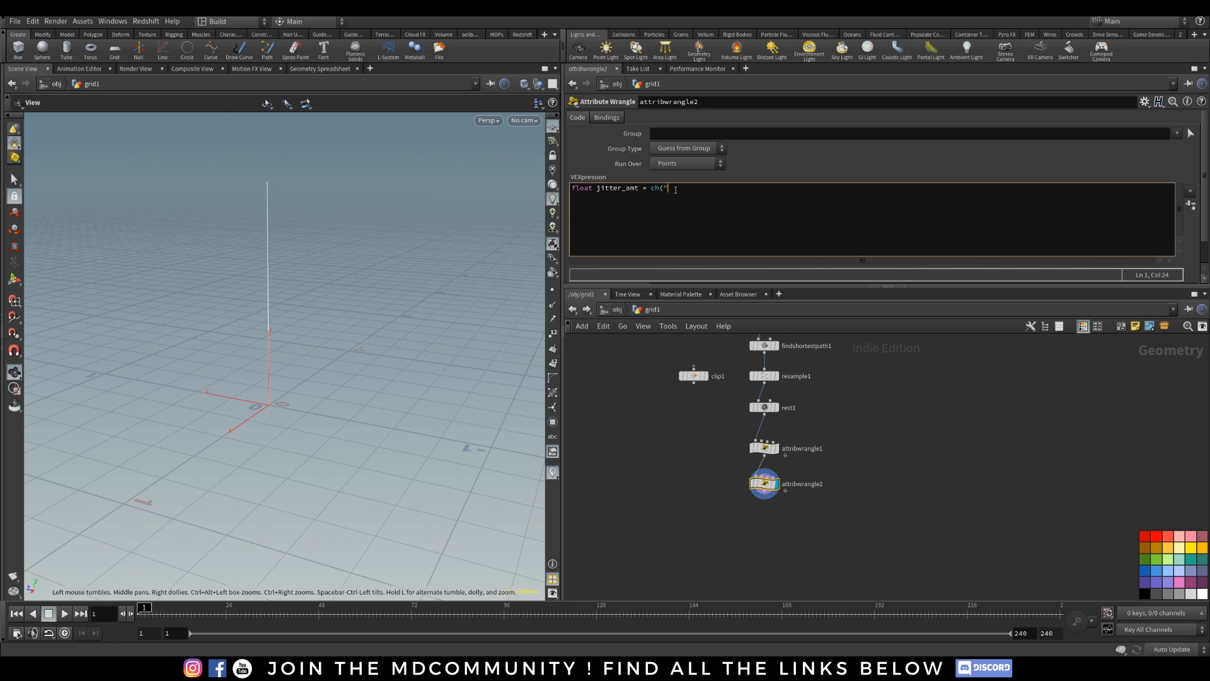
pyautogui.write('"jitteramt");')
pyautogui.click(1191, 205)
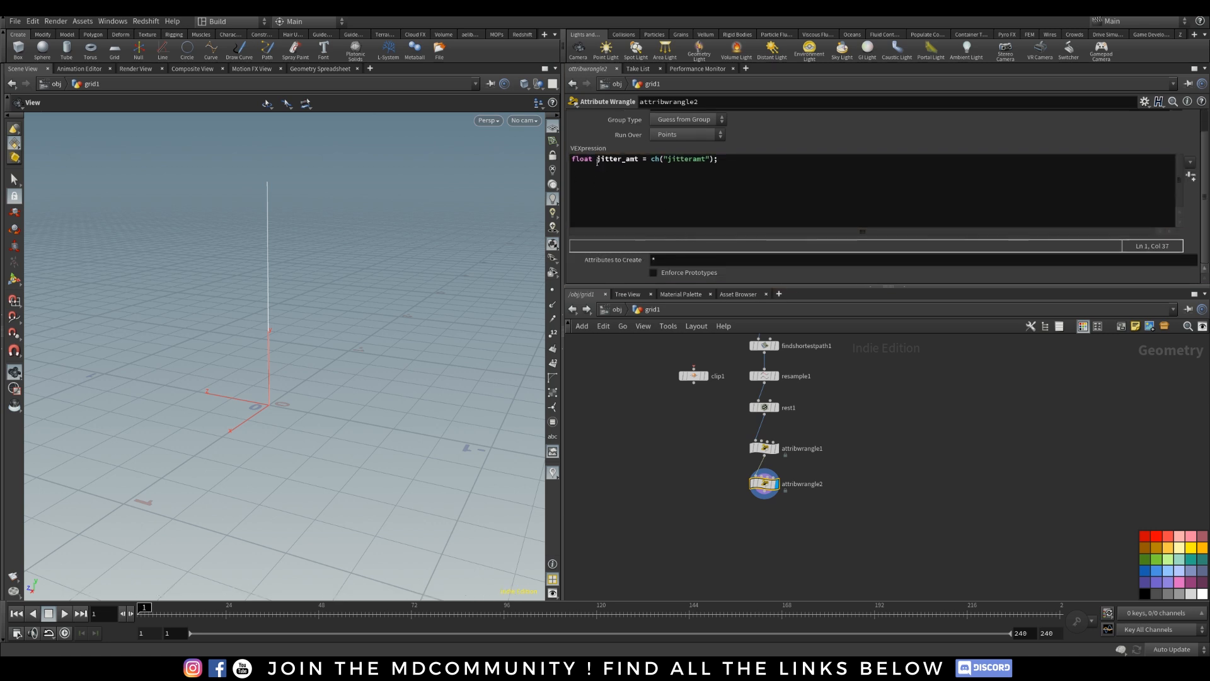
# Add float seed = ch("seed"); to attribwrangle2's VEXpression and begin a new declaration with float y = fit01.
pyautogui.click(743, 163)
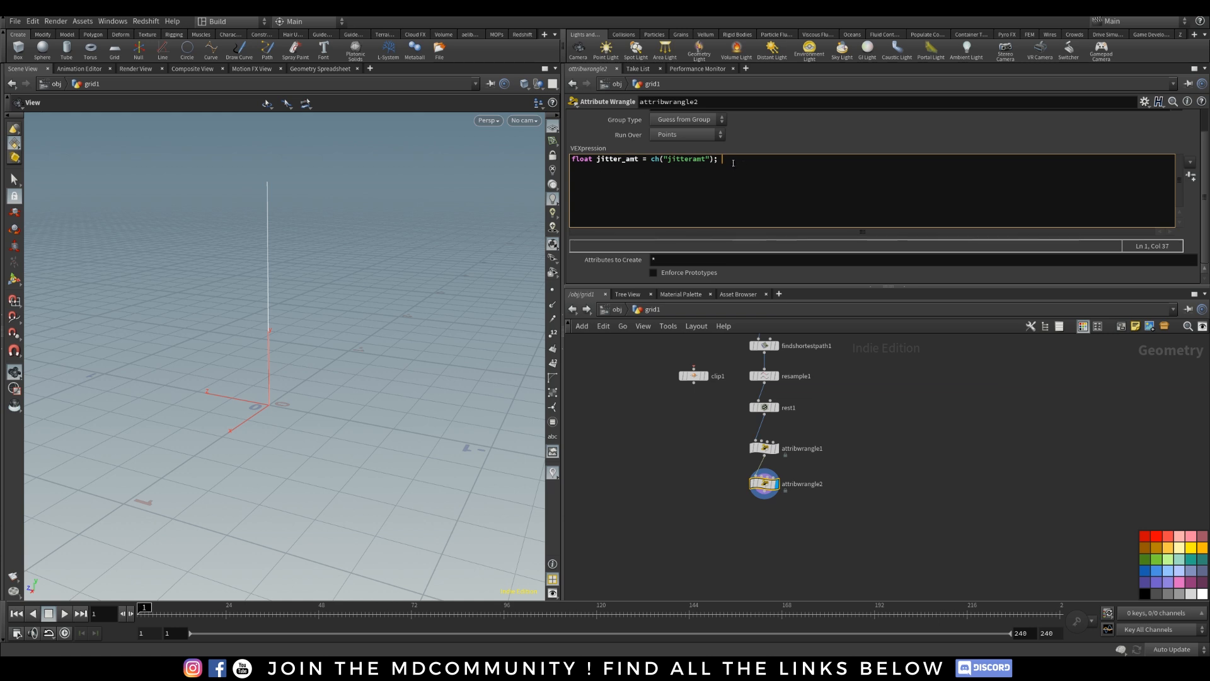
pyautogui.press('Return')
pyautogui.write('float seed = ch("seed");')
pyautogui.press('Return')
pyautogui.press('Return')
pyautogui.write('float y = fit')
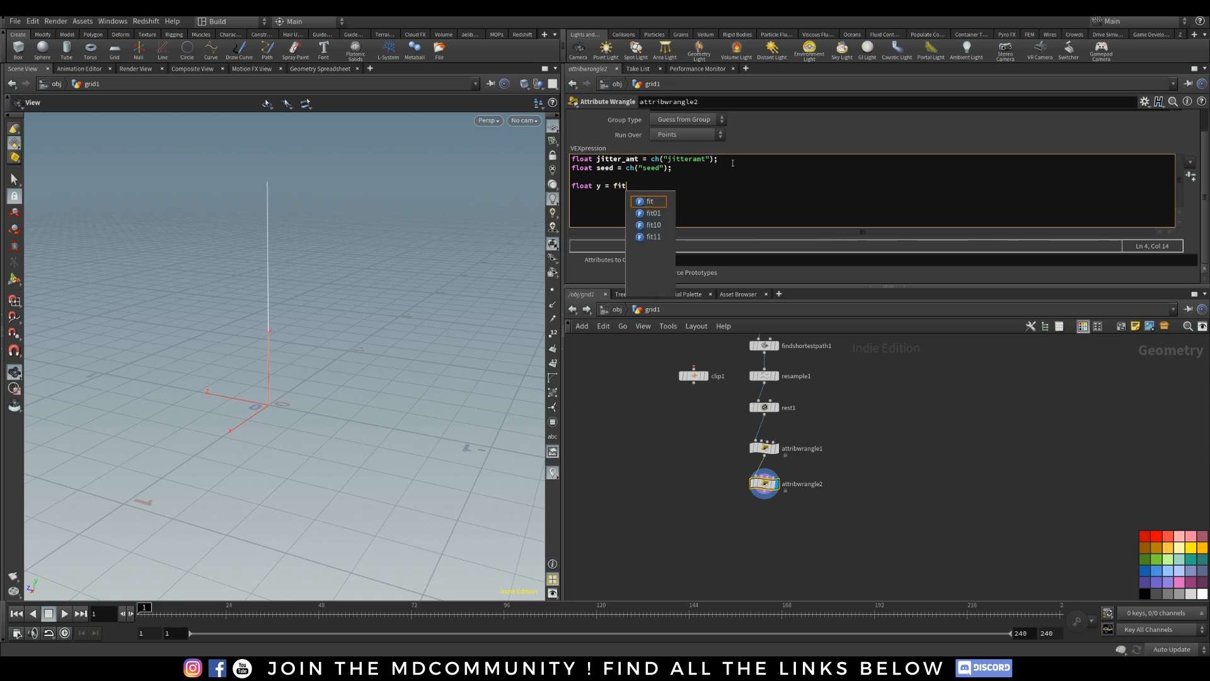
pyautogui.write('01')
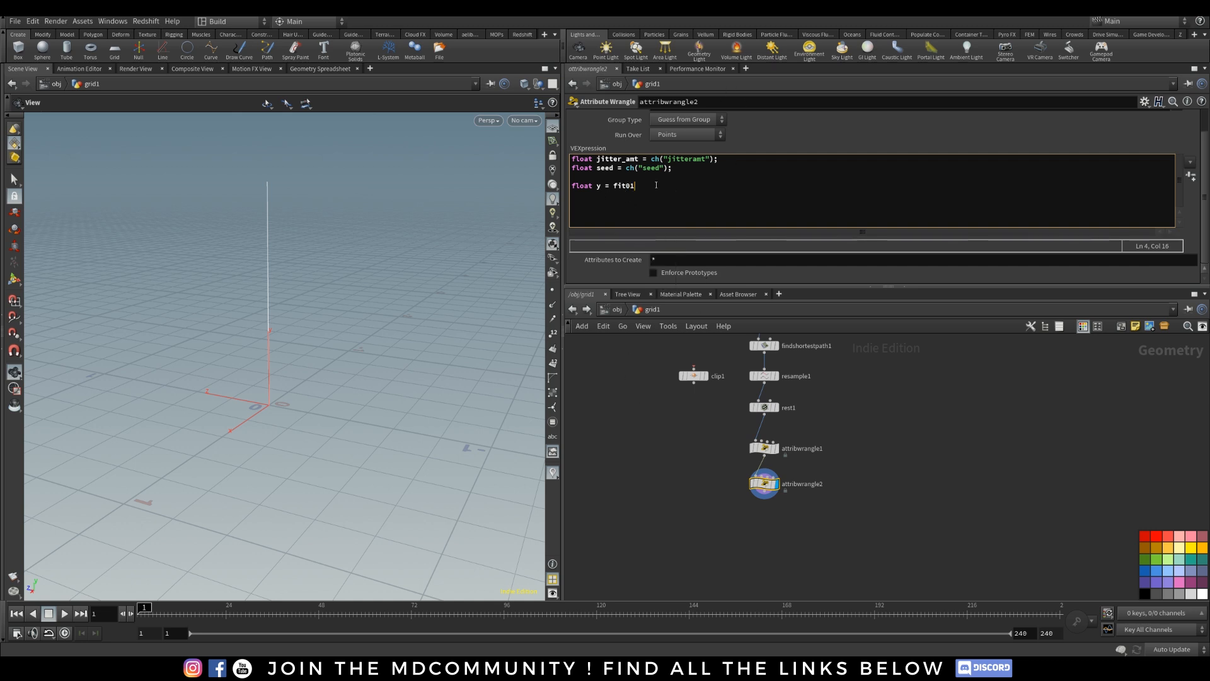
# Enter the Controls VOP network and place a Fit Range node below the Turbulent Noise node.
pyautogui.click(893, 421)
pyautogui.moveTo(875, 410); pyautogui.dragTo(912, 493, button='middle')
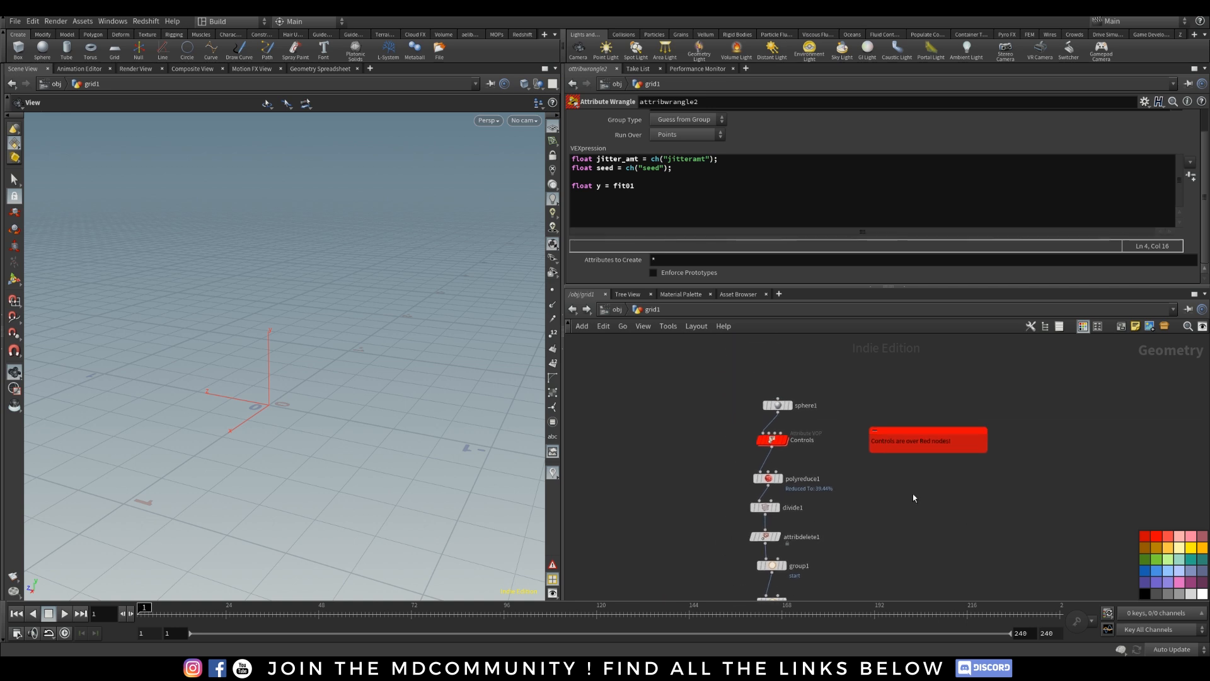
pyautogui.doubleClick(770, 437)
pyautogui.moveTo(867, 529); pyautogui.dragTo(781, 479, button='middle')
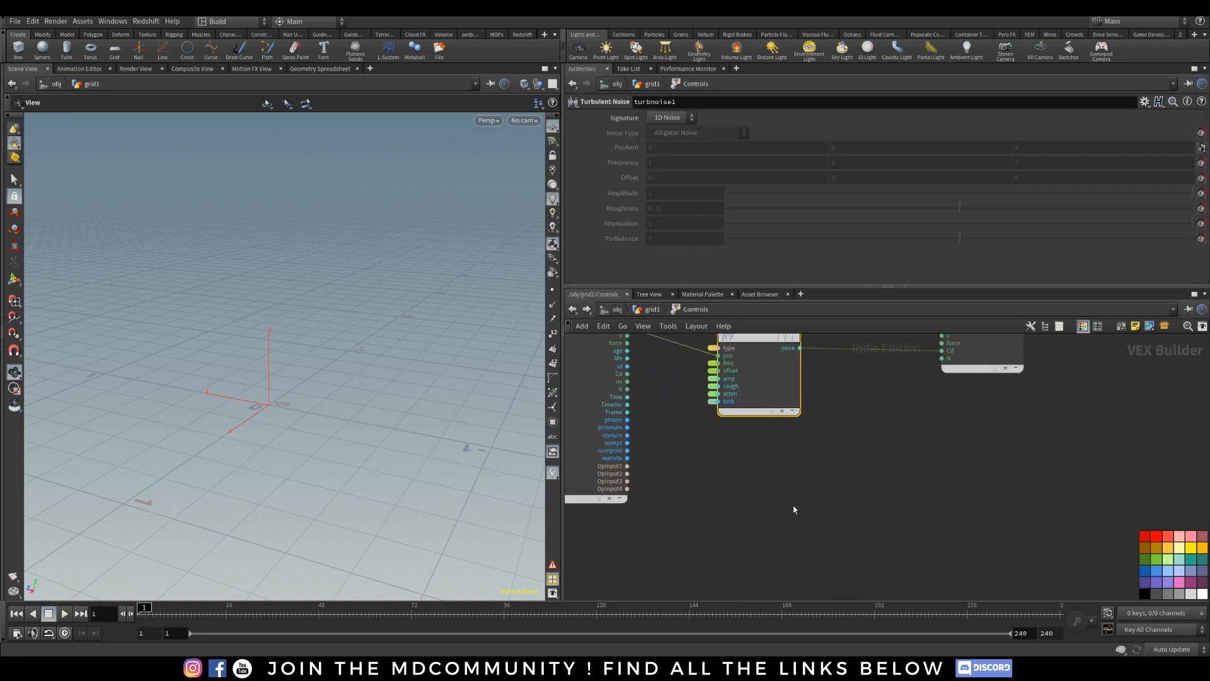
pyautogui.press('Tab')
pyautogui.write('fit')
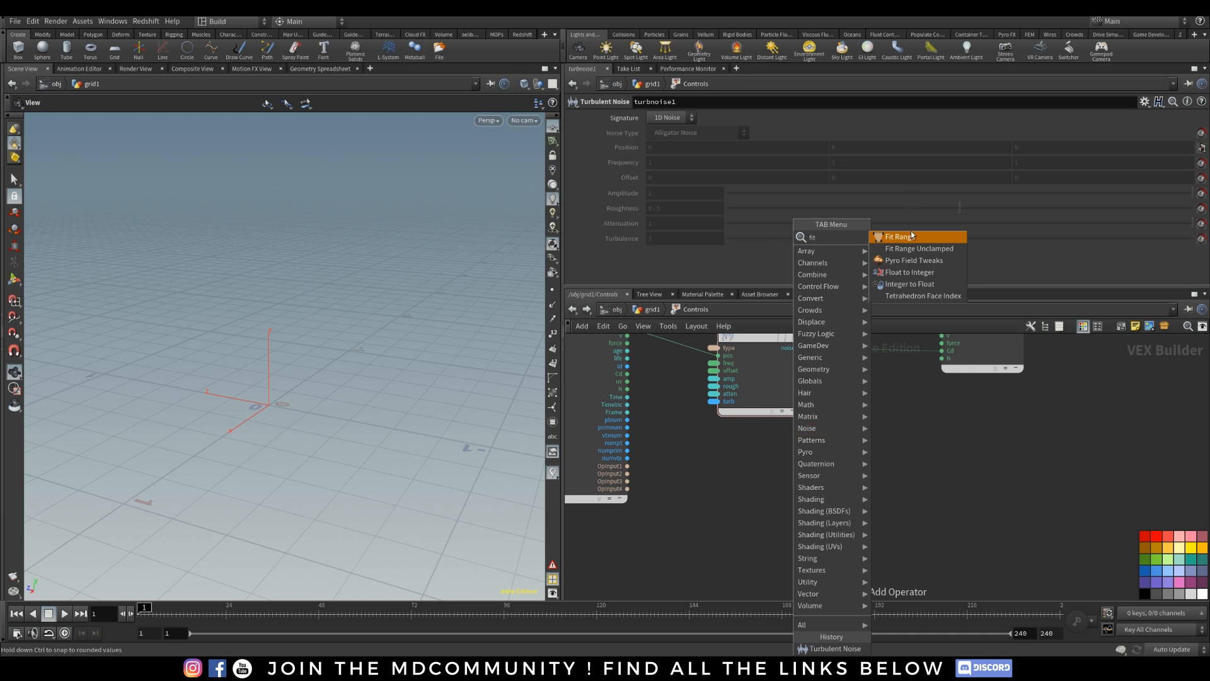
pyautogui.click(894, 240)
pyautogui.click(831, 449)
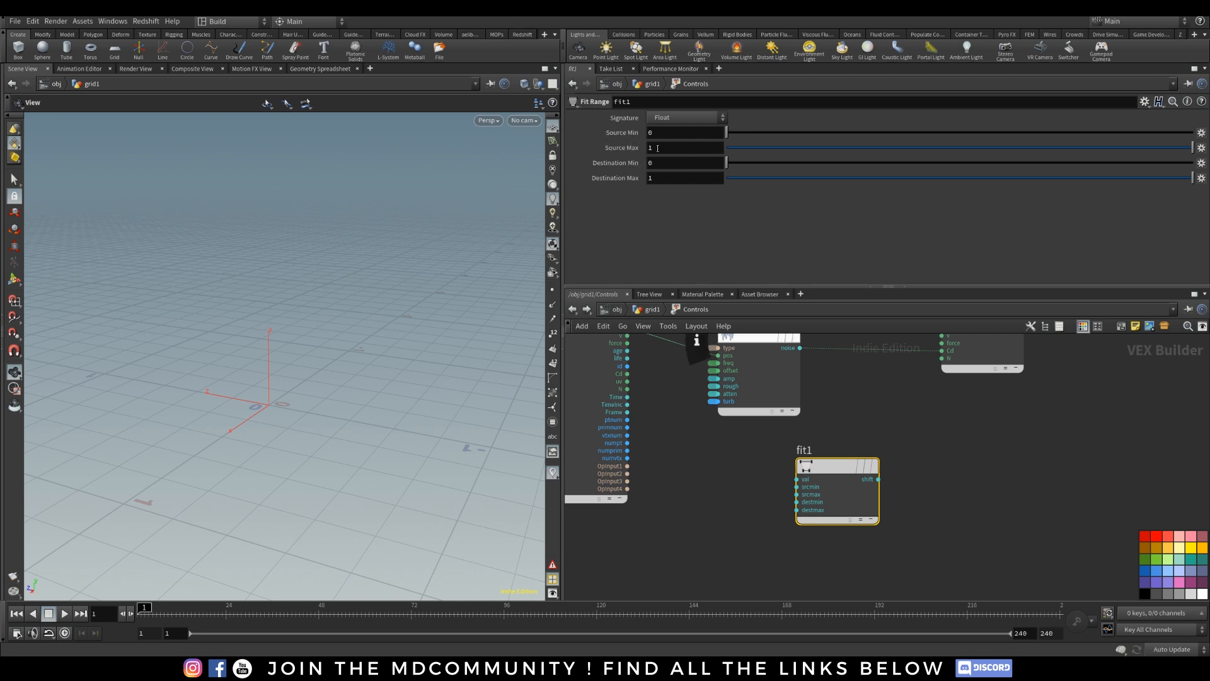
# Set the Fit Range node's Source Min to -5 and Source Max to 100.
pyautogui.click(657, 132)
pyautogui.press('Tab')
pyautogui.write('100')
pyautogui.click(646, 130)
pyautogui.write('-5')
pyautogui.press('Return')
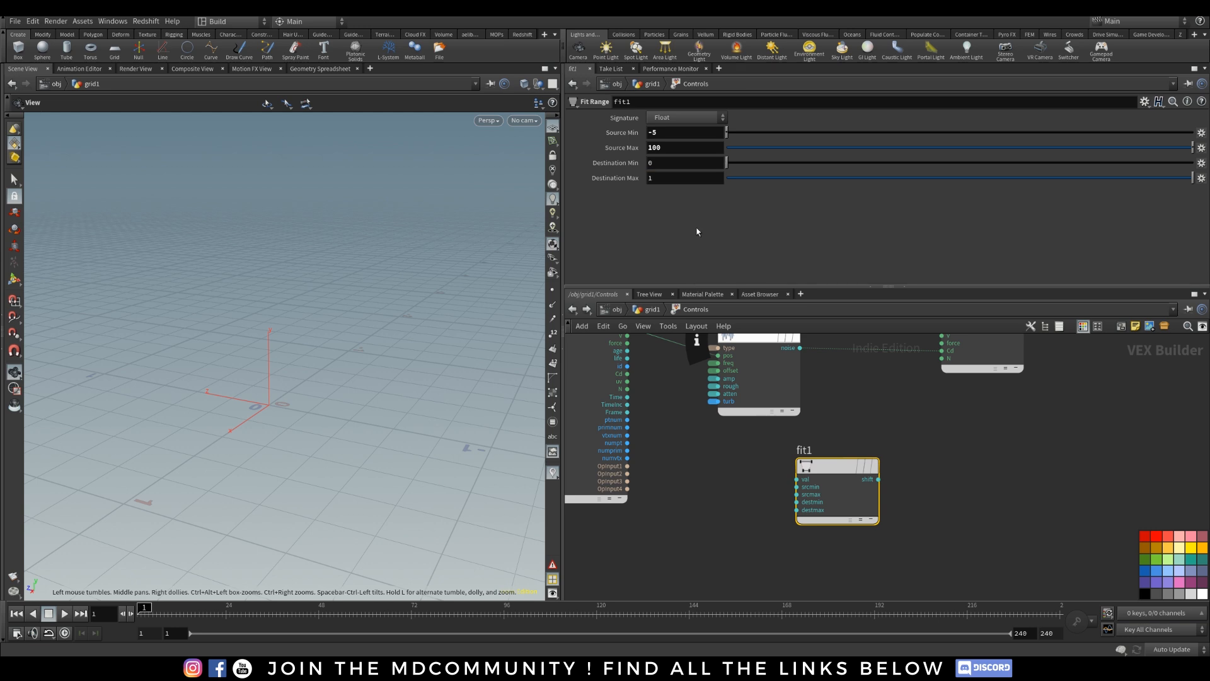
# Delete the Fit Range node and return to the wrangle nodes in the grid1 network.
pyautogui.press('Delete')
pyautogui.click(573, 310)
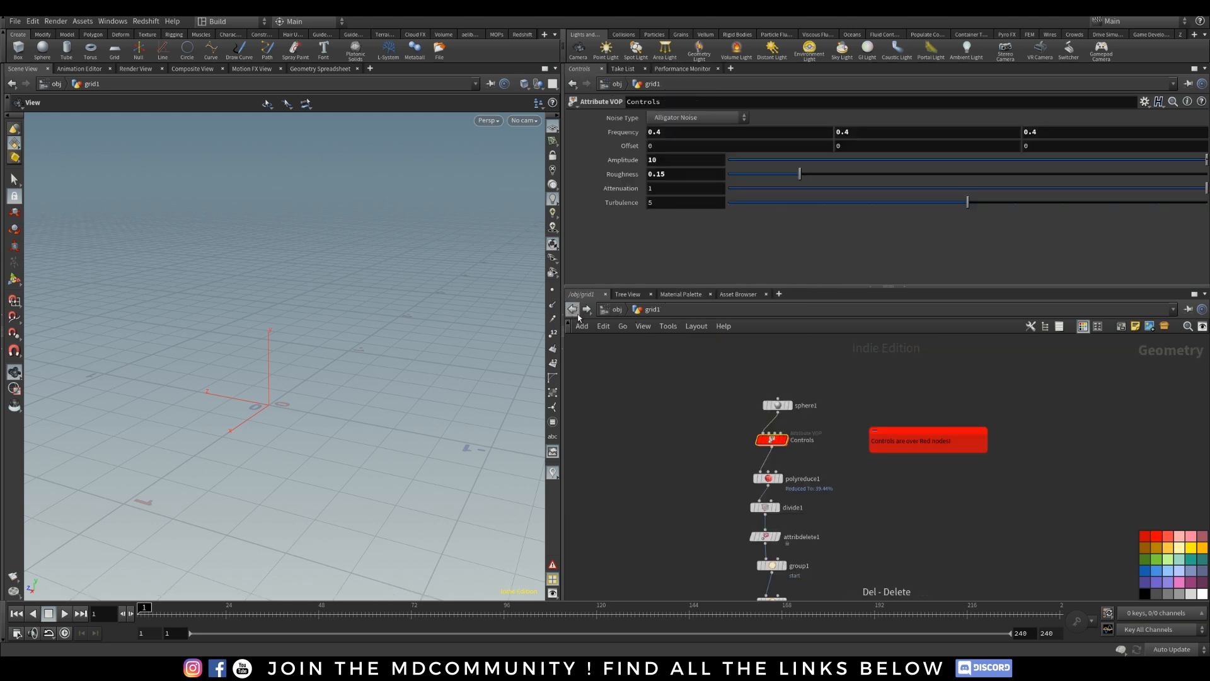
pyautogui.moveTo(914, 525); pyautogui.dragTo(896, 409, button='middle')
pyautogui.moveTo(880, 534); pyautogui.dragTo(911, 413, button='middle')
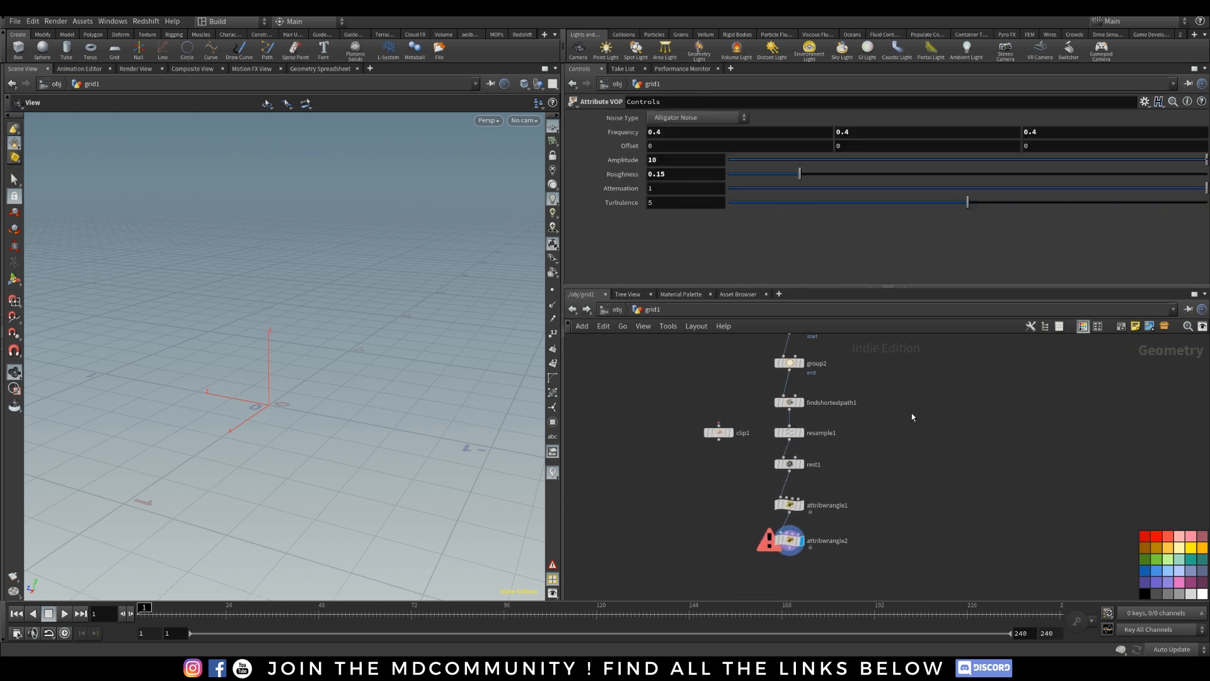
# Complete attribwrangle2's y declaration as float y = fit01(rand(i@prim_num+seed), 0 , jitter_amt);.
pyautogui.click(792, 543)
pyautogui.click(654, 185)
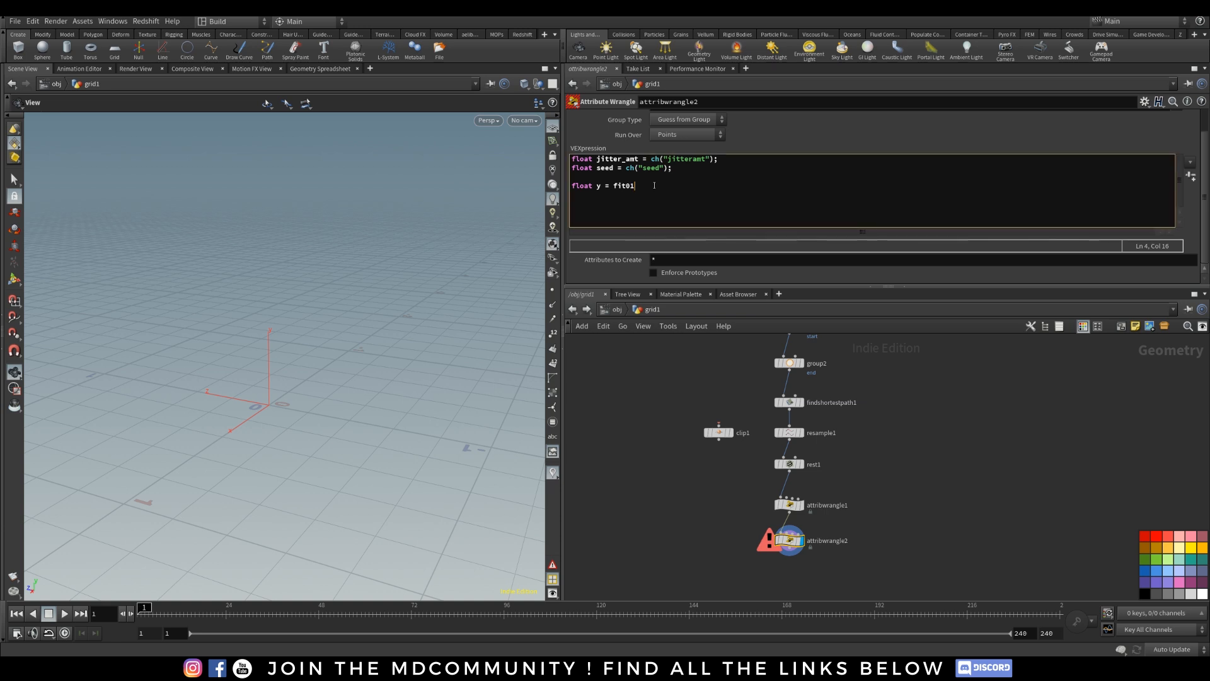
pyautogui.write('(rand')
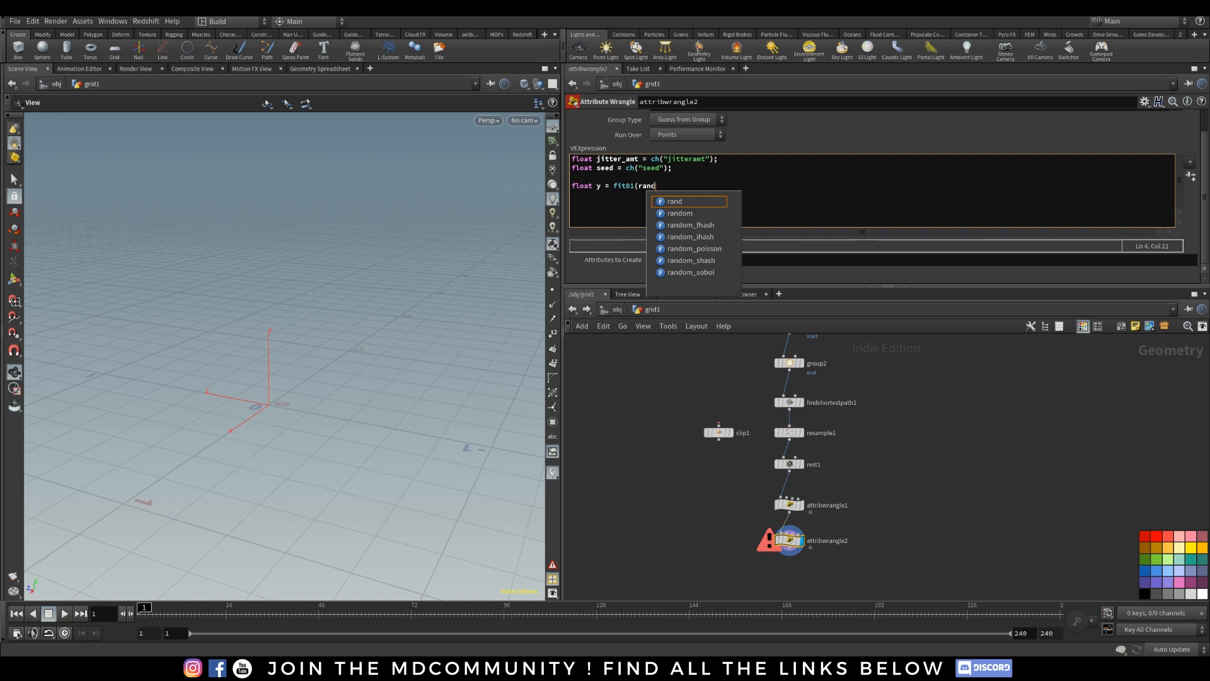
pyautogui.write('(i@')
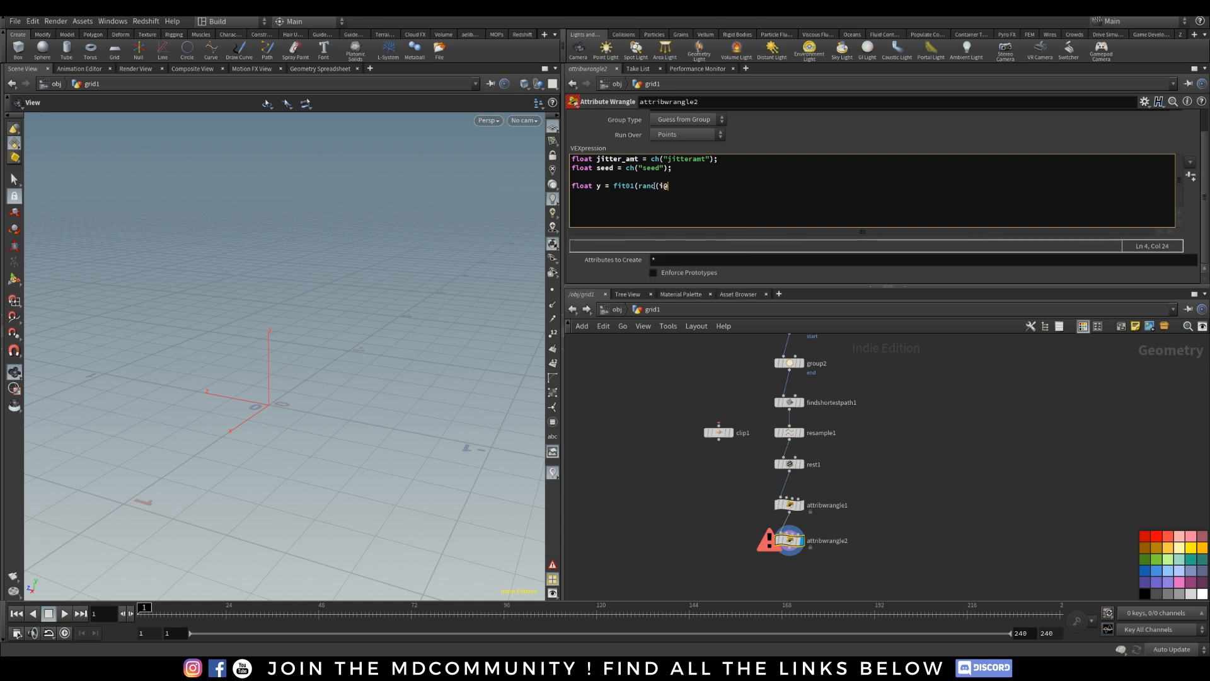
pyautogui.write('prim')
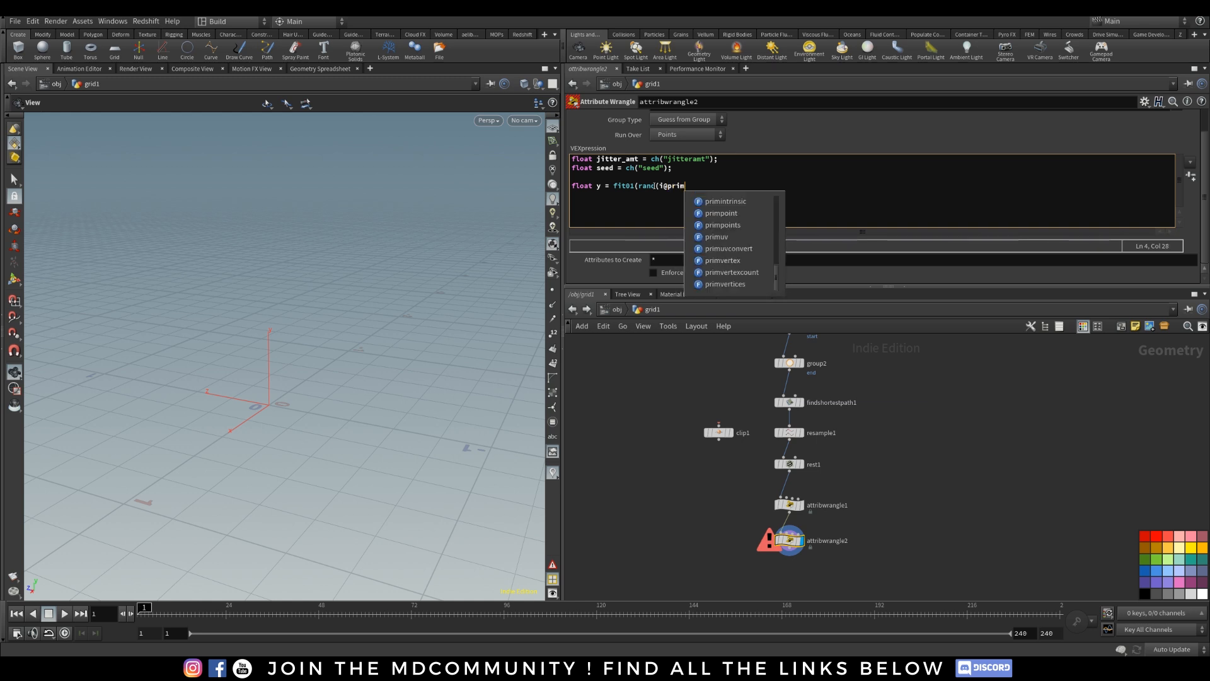
pyautogui.write('_num')
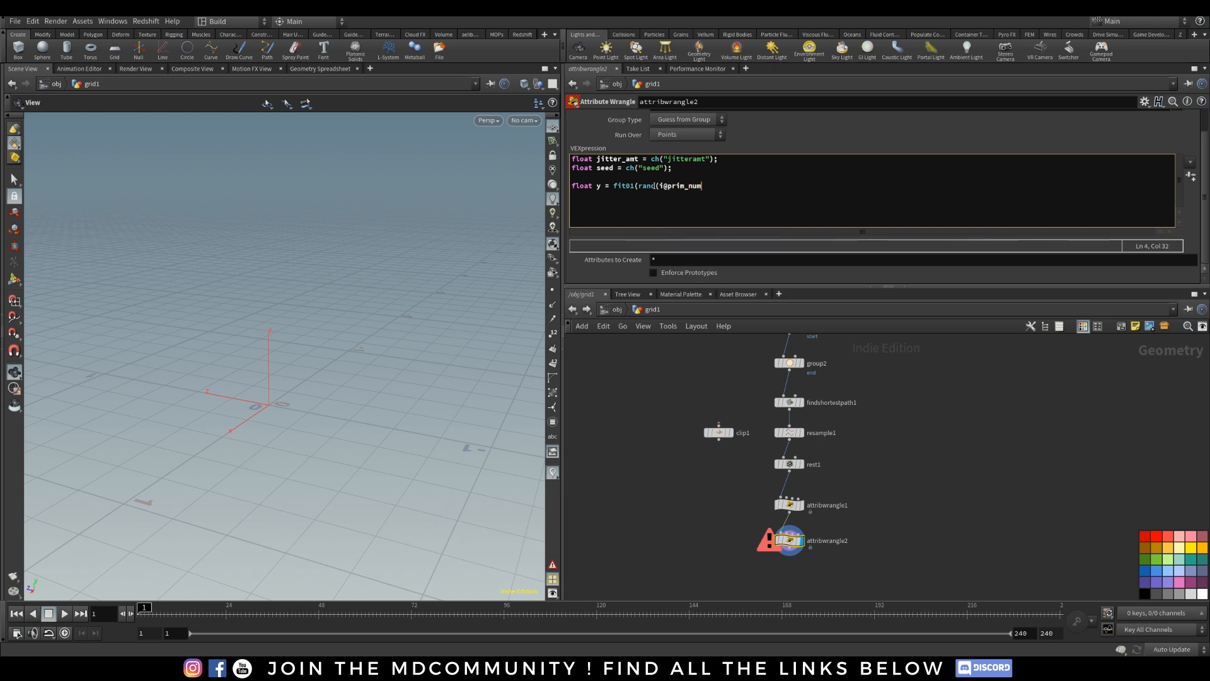
pyautogui.write('+seed), 0 , jitter_amt);')
pyautogui.click(710, 186)
pyautogui.doubleClick(708, 186)
pyautogui.moveTo(614, 168); pyautogui.dragTo(598, 167)
pyautogui.moveTo(751, 186); pyautogui.dragTo(794, 191)
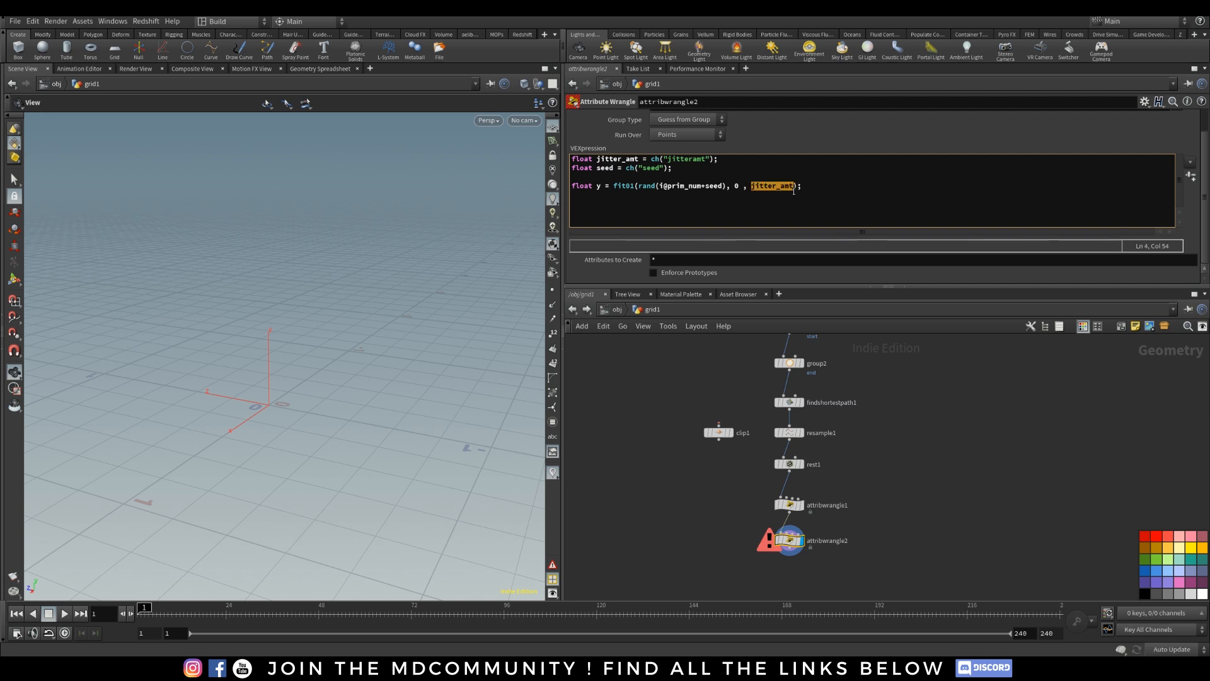
pyautogui.moveTo(598, 159); pyautogui.dragTo(631, 160)
pyautogui.click(608, 159)
pyautogui.press('Left')
pyautogui.press('Left')
pyautogui.write('j')
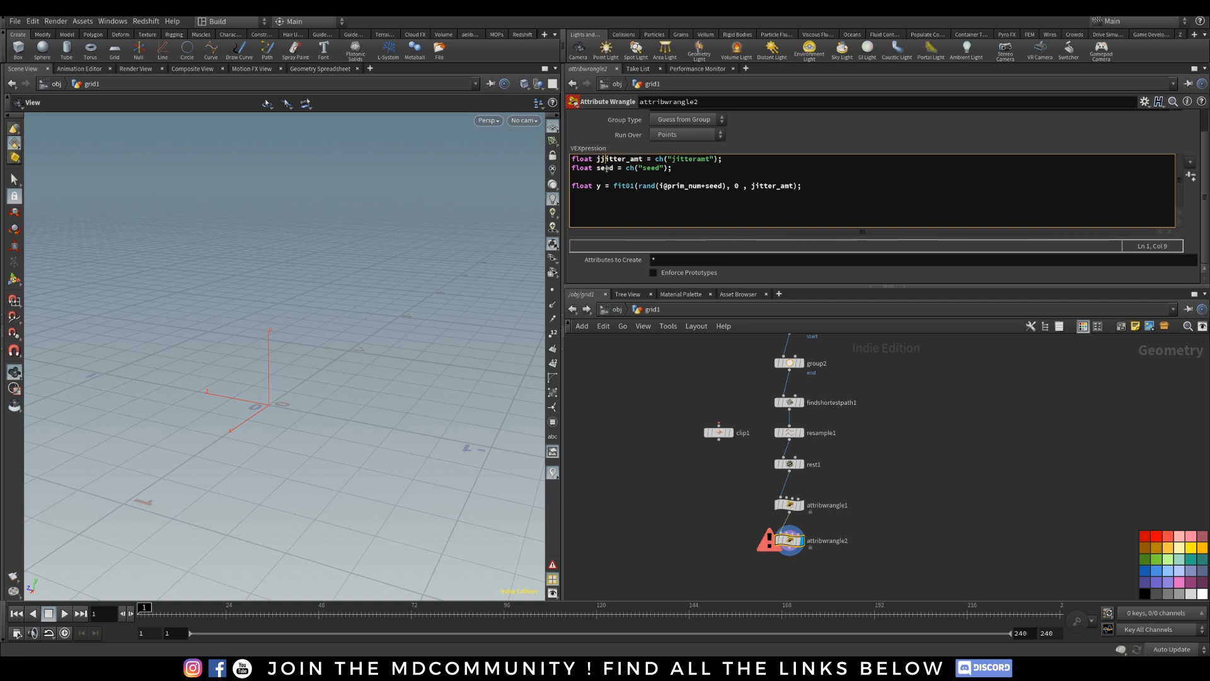
pyautogui.click(755, 186)
pyautogui.write('j')
pyautogui.press('BackSpace')
pyautogui.click(601, 159)
pyautogui.press('Delete')
# Add @P = set(0, @P.y + y, 0); below the y declaration and generate the spare parameters for the channels.
pyautogui.click(800, 187)
pyautogui.press('Return')
pyautogui.write('@P = set(0, @P.y')
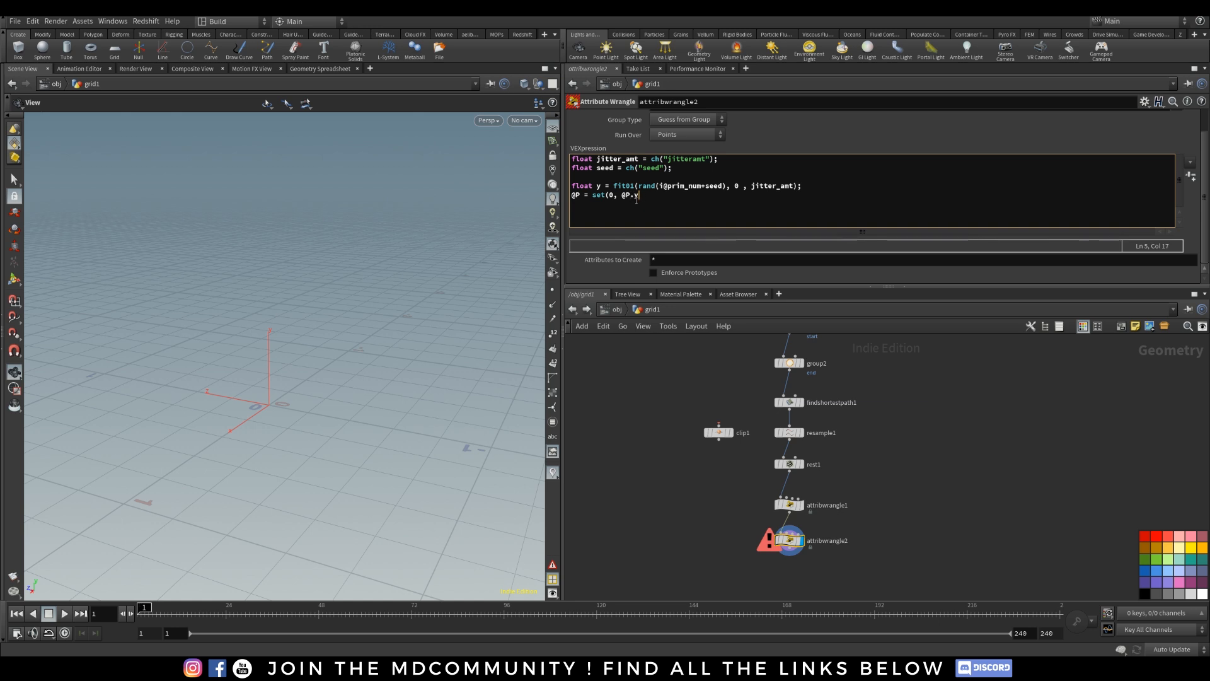
pyautogui.hotkey('shift', 'Left')
pyautogui.press('Right')
pyautogui.write('+ y,')
pyautogui.click(1190, 175)
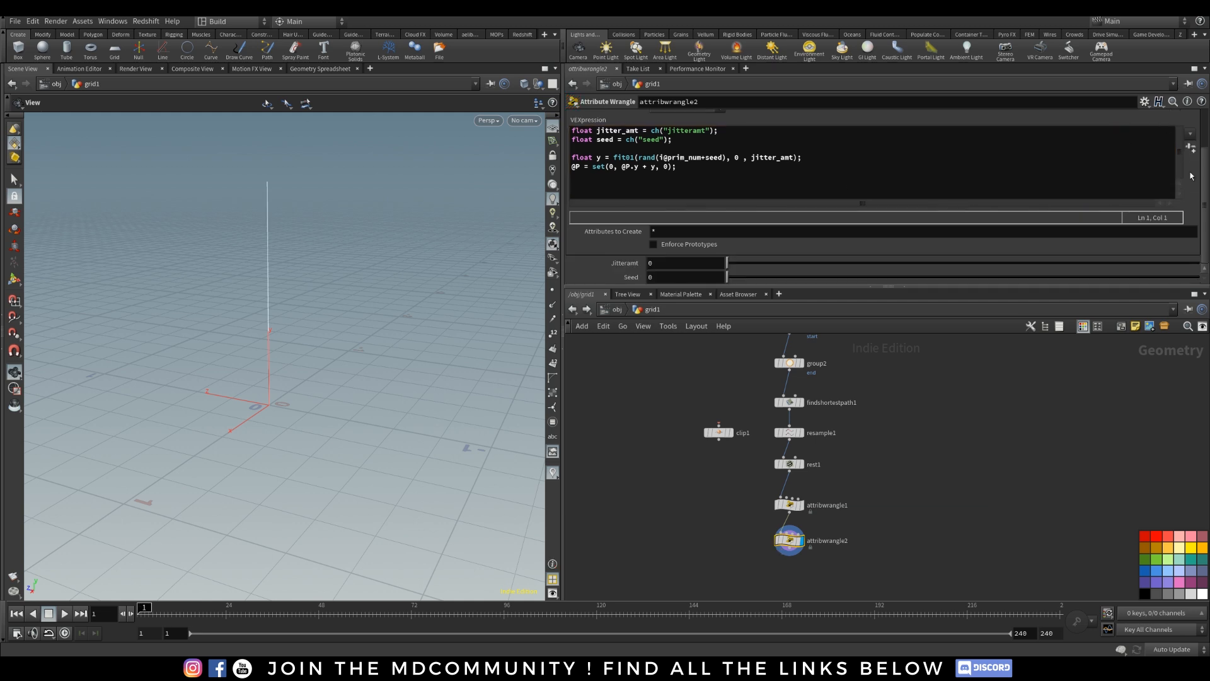
# Set attribwrangle2's Jitteramt to 0.333 and inspect how the curves spread along the vertical axis.
pyautogui.moveTo(731, 262)
pyautogui.mouseDown()
pyautogui.moveTo(972, 263)
pyautogui.moveTo(718, 270)
pyautogui.mouseUp()
pyautogui.moveTo(207, 378); pyautogui.dragTo(454, 262)
pyautogui.moveTo(728, 263); pyautogui.dragTo(883, 273)
pyautogui.moveTo(334, 262); pyautogui.dragTo(294, 254)
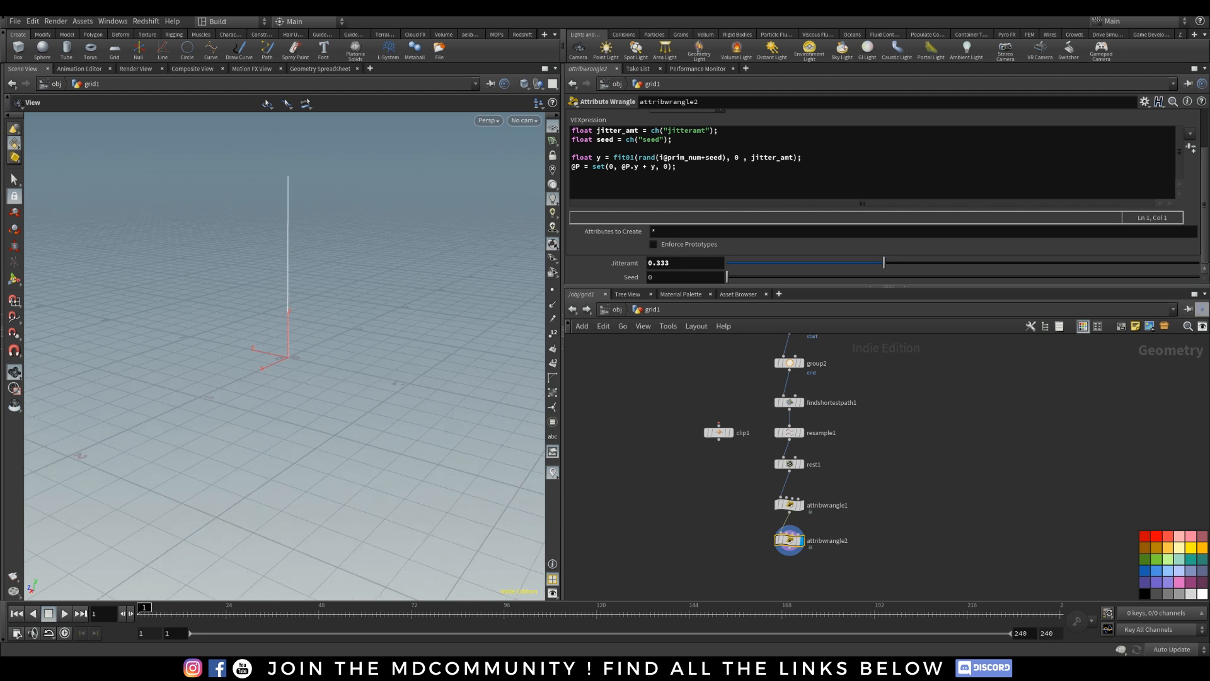
# Place clip1 below attribwrangle2, wire it in, display it, and keep its Distance at 0 after a brief trial.
pyautogui.moveTo(950, 515); pyautogui.dragTo(948, 479, button='middle')
pyautogui.moveTo(717, 395); pyautogui.dragTo(787, 509)
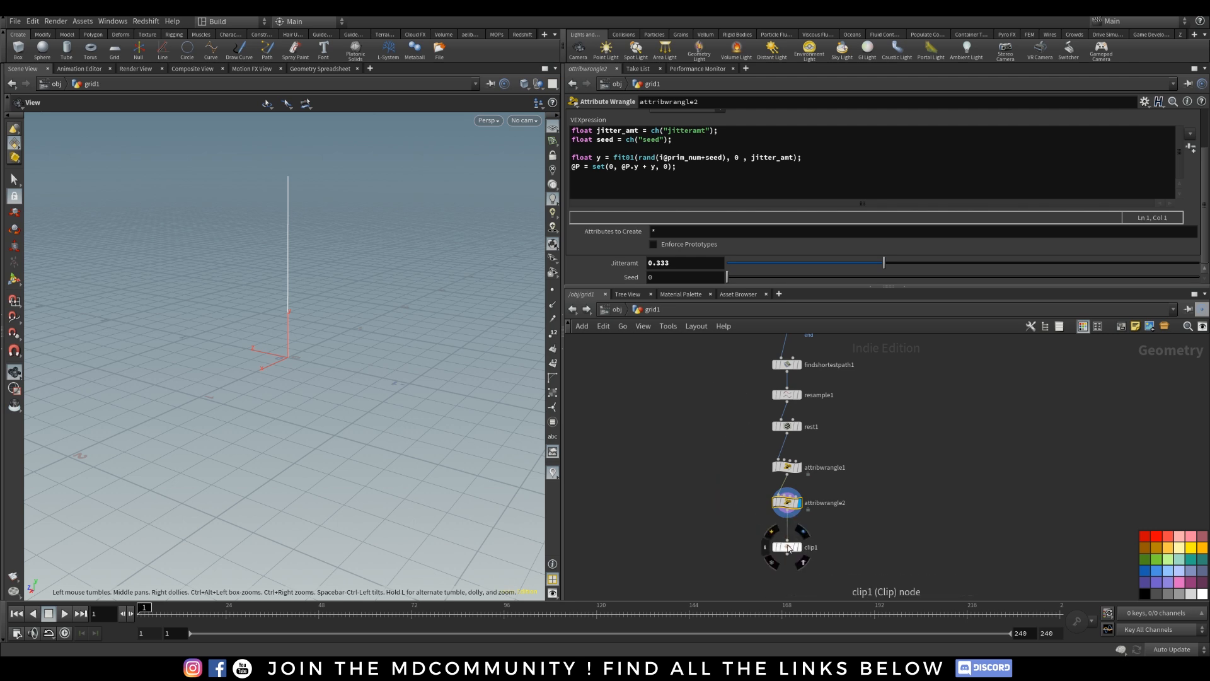
pyautogui.click(800, 547)
pyautogui.click(787, 547)
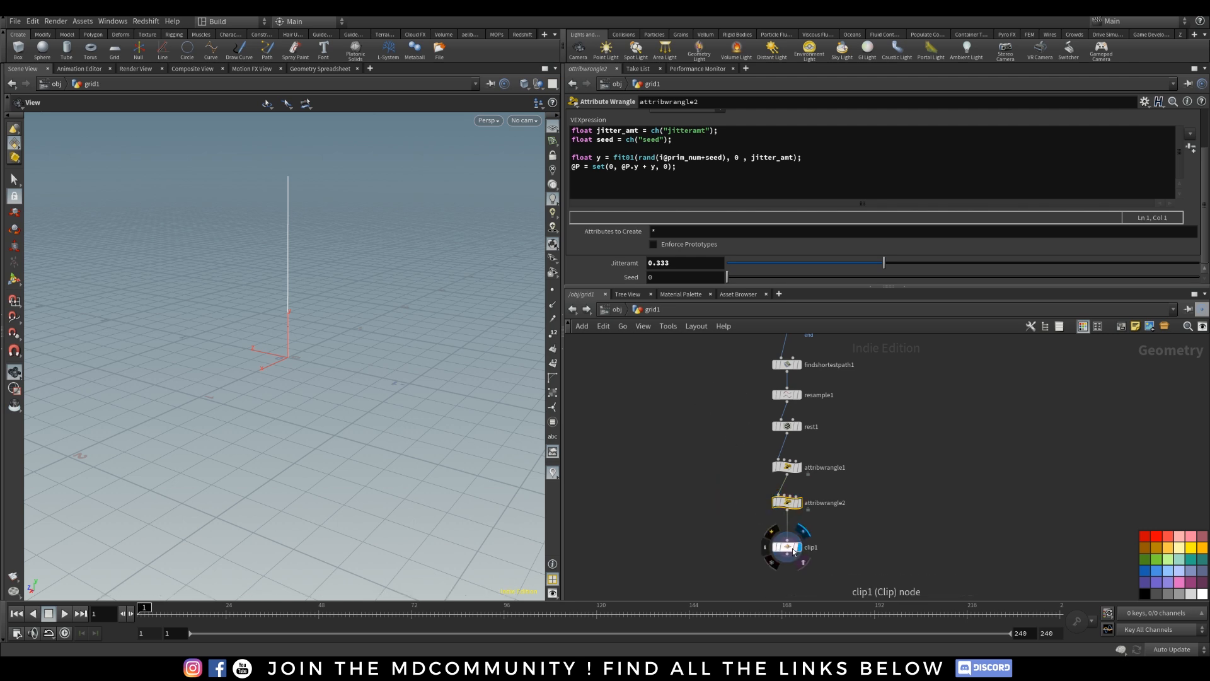
pyautogui.moveTo(971, 161)
pyautogui.mouseDown()
pyautogui.moveTo(1027, 162)
pyautogui.moveTo(750, 164)
pyautogui.moveTo(1043, 165)
pyautogui.moveTo(967, 165)
pyautogui.mouseUp()
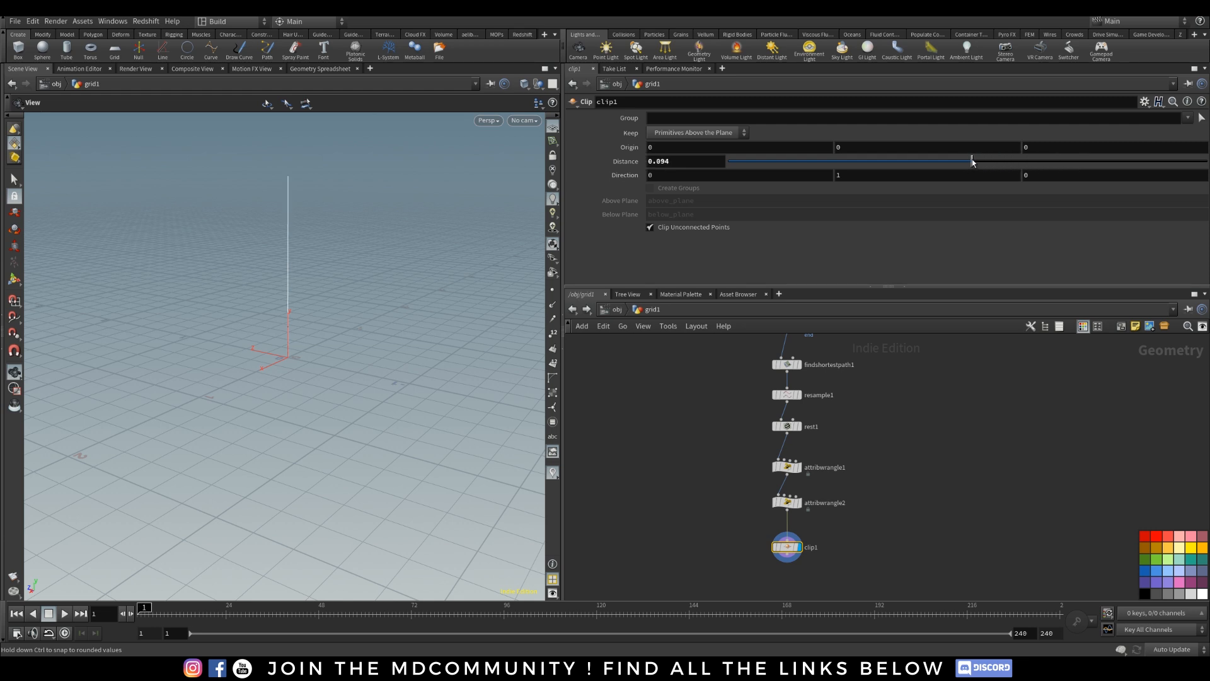
pyautogui.hotkey('ctrl', 'z')
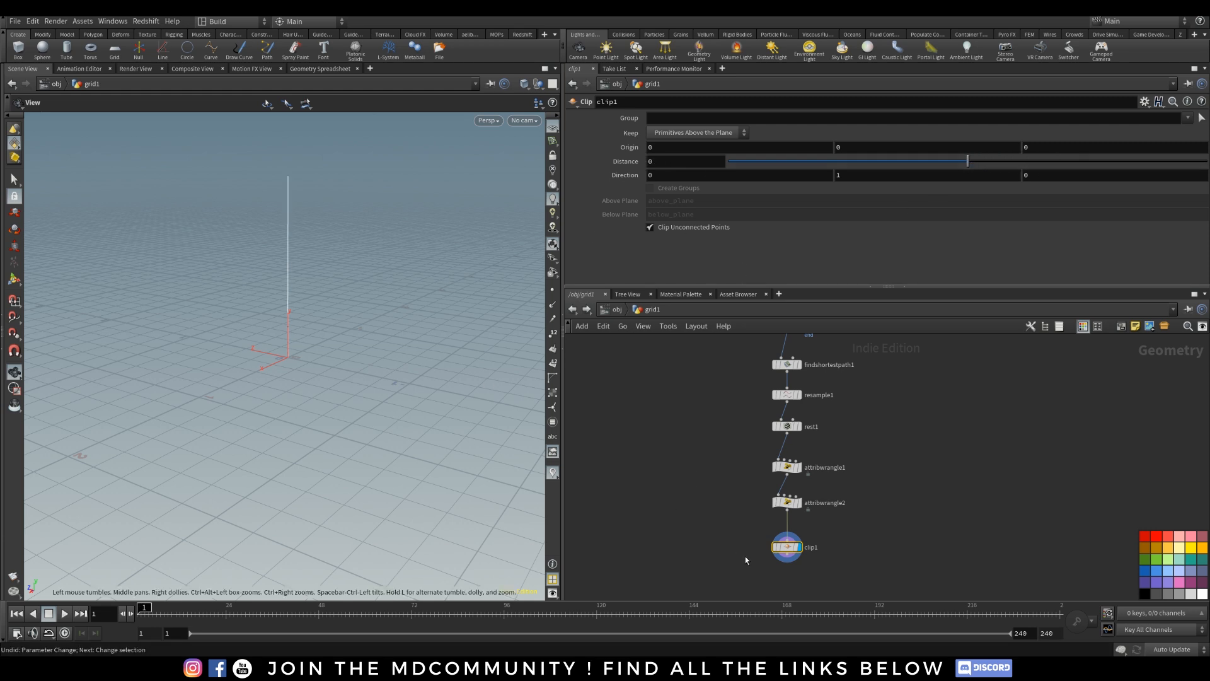
pyautogui.moveTo(745, 560); pyautogui.dragTo(745, 466, button='middle')
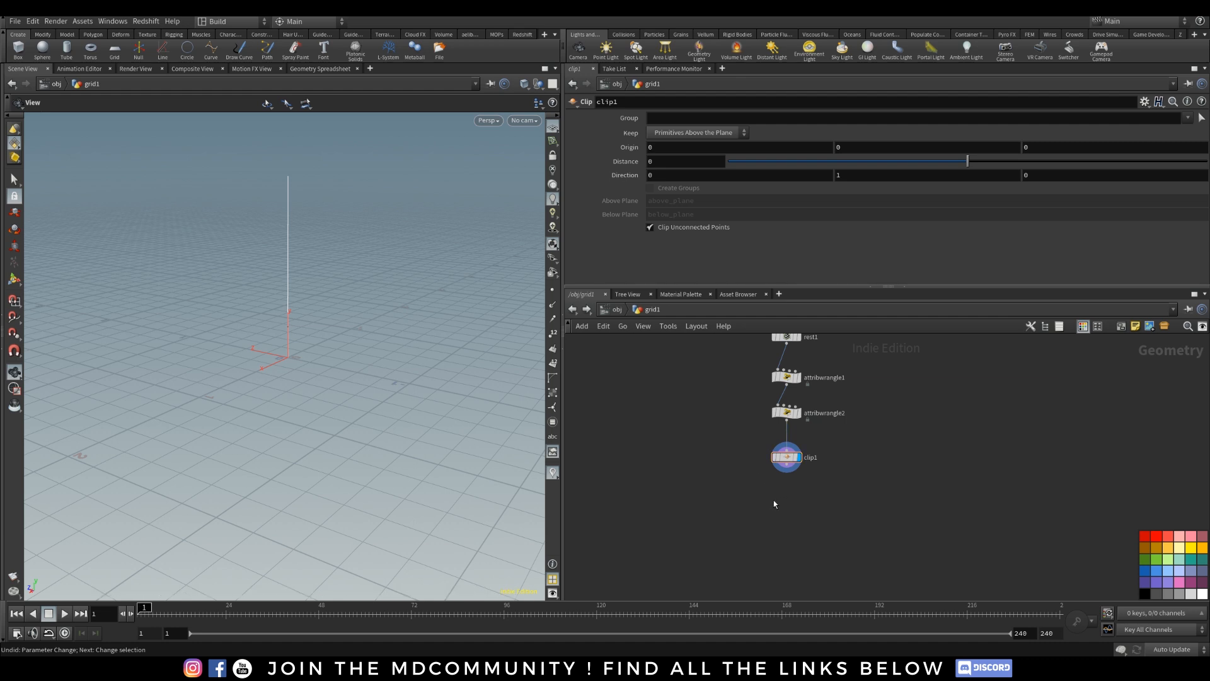
pyautogui.press('Tab')
pyautogui.write('attri')
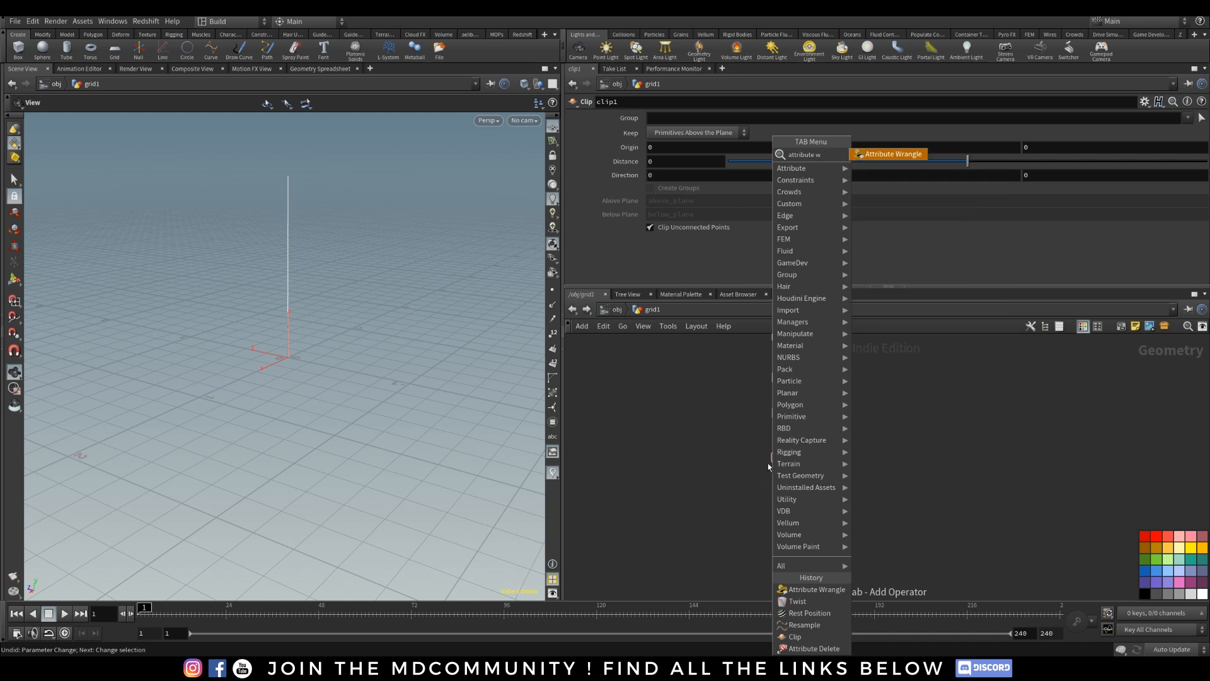
pyautogui.press('Escape')
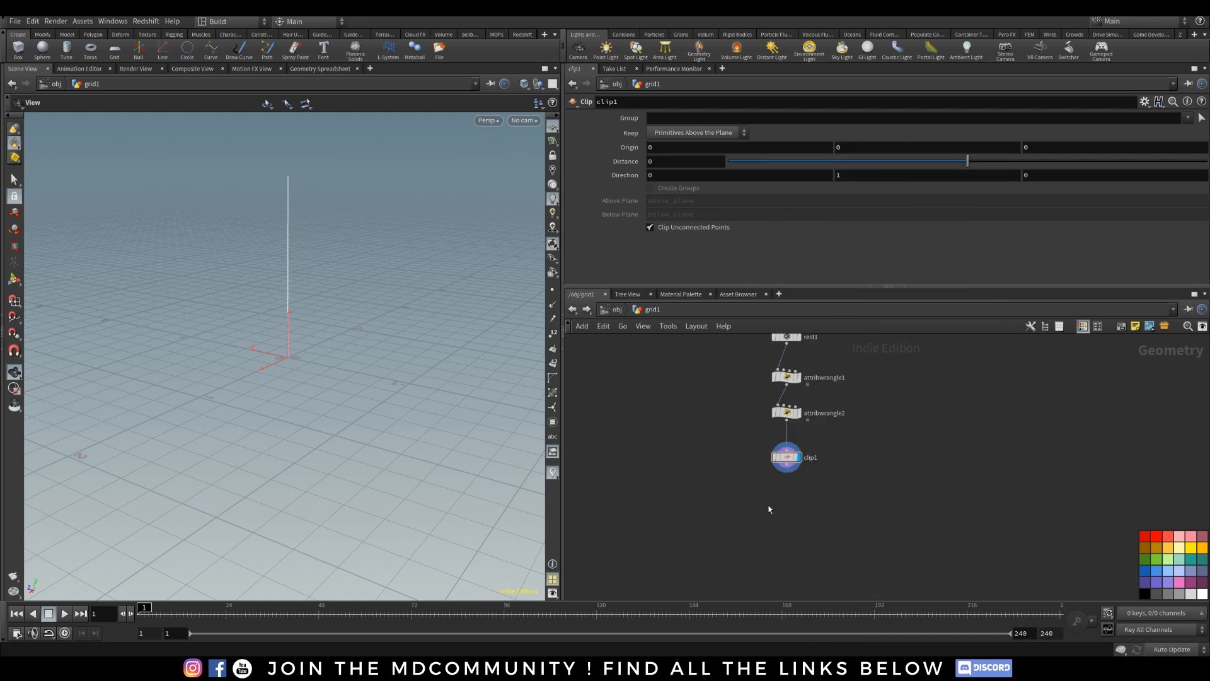
# Add a third Attribute Wrangle below clip1, wire clip1 into its first input and display it.
pyautogui.press('Tab')
pyautogui.write('attribute w')
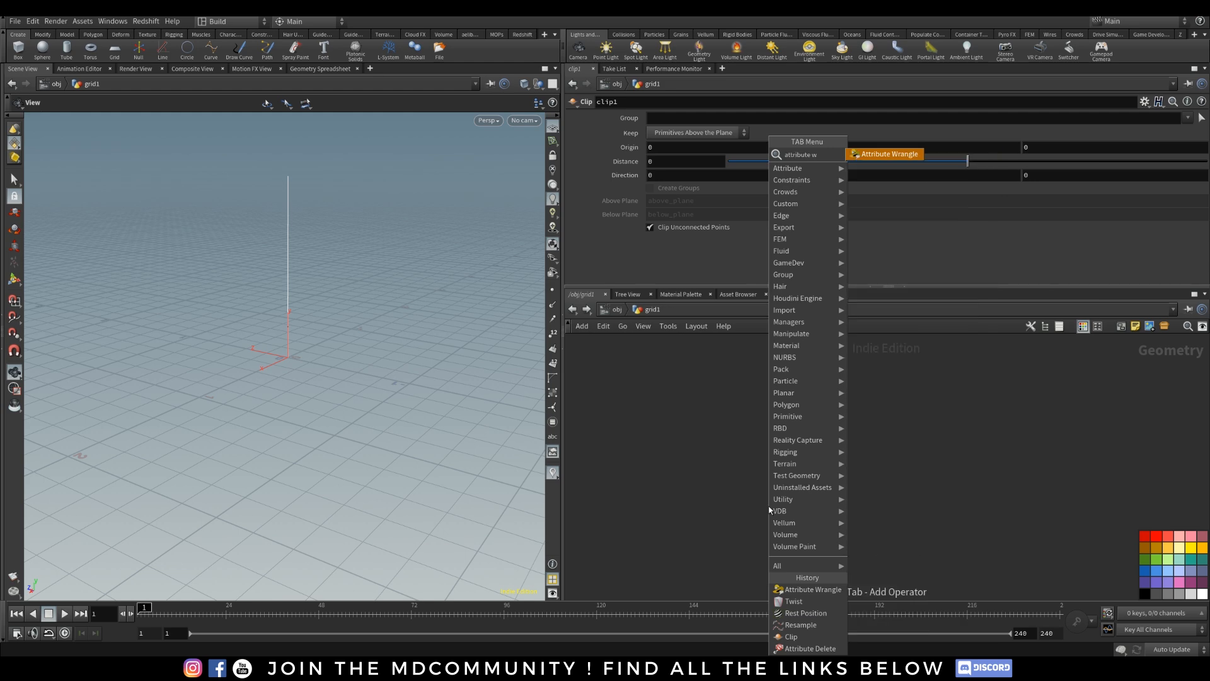
pyautogui.click(894, 155)
pyautogui.click(790, 499)
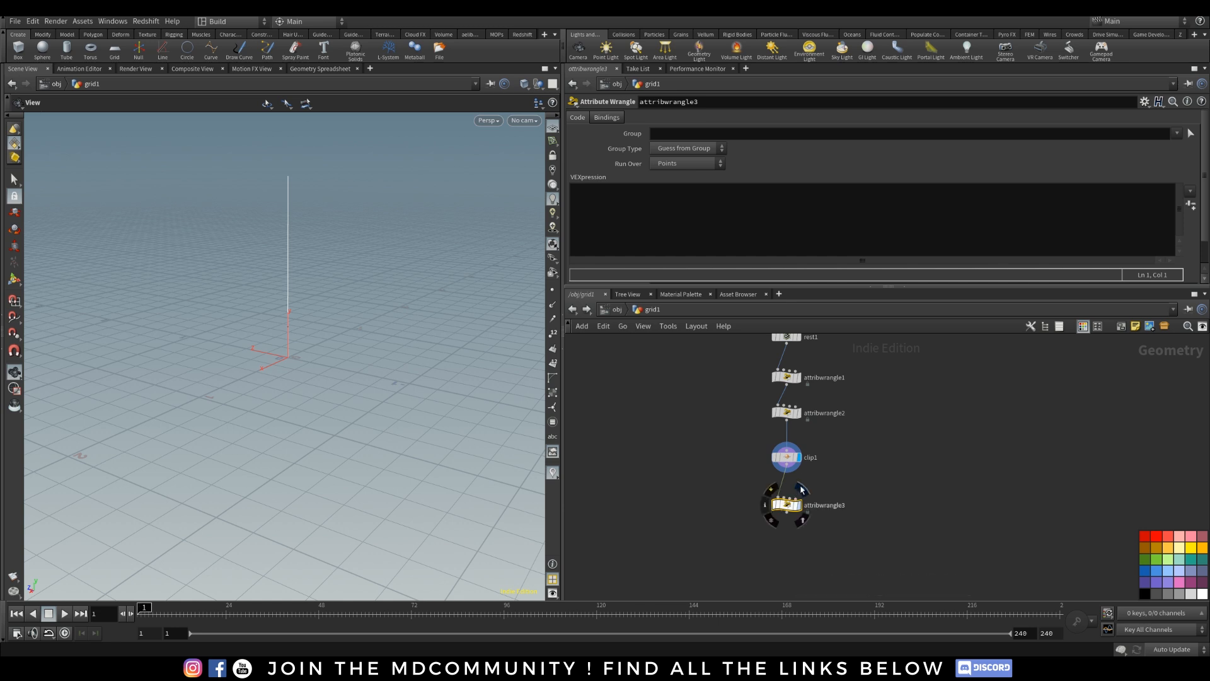
pyautogui.click(797, 504)
pyautogui.click(598, 201)
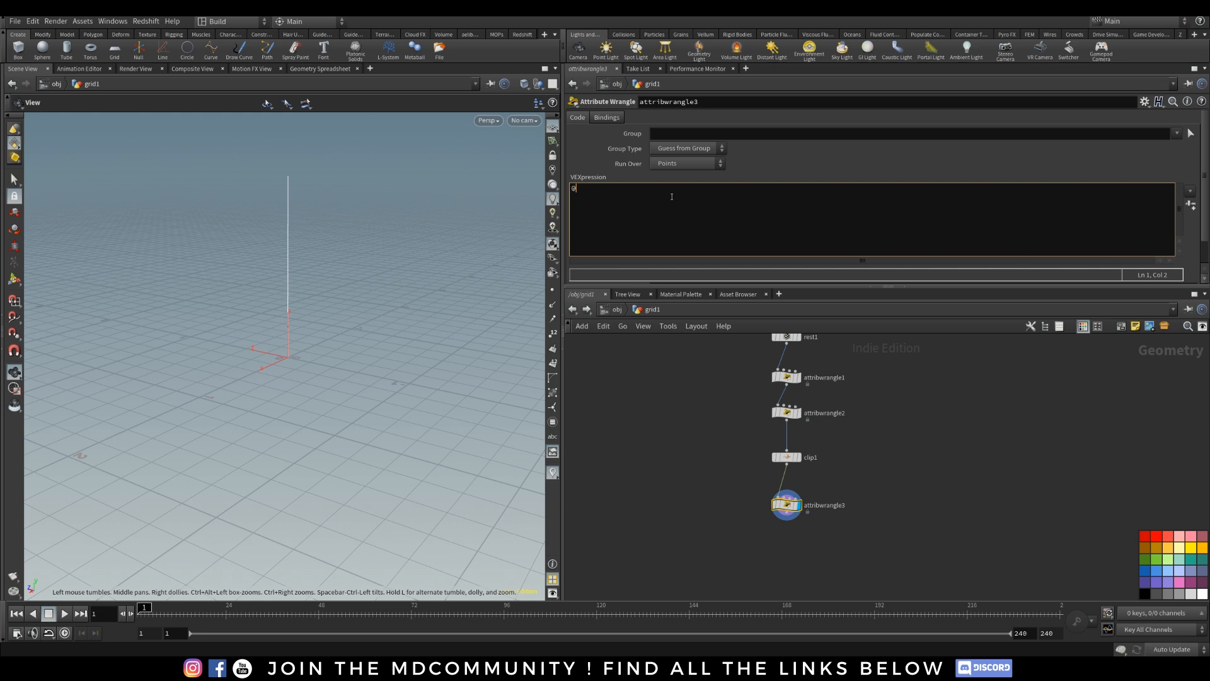
pyautogui.write('P = @rest;')
pyautogui.click(683, 480)
pyautogui.moveTo(343, 325); pyautogui.dragTo(274, 322)
pyautogui.moveTo(274, 322)
pyautogui.mouseDown(button='right')
pyautogui.moveTo(227, 378)
pyautogui.moveTo(277, 318)
pyautogui.mouseUp(button='right')
pyautogui.moveTo(277, 319); pyautogui.dragTo(541, 329)
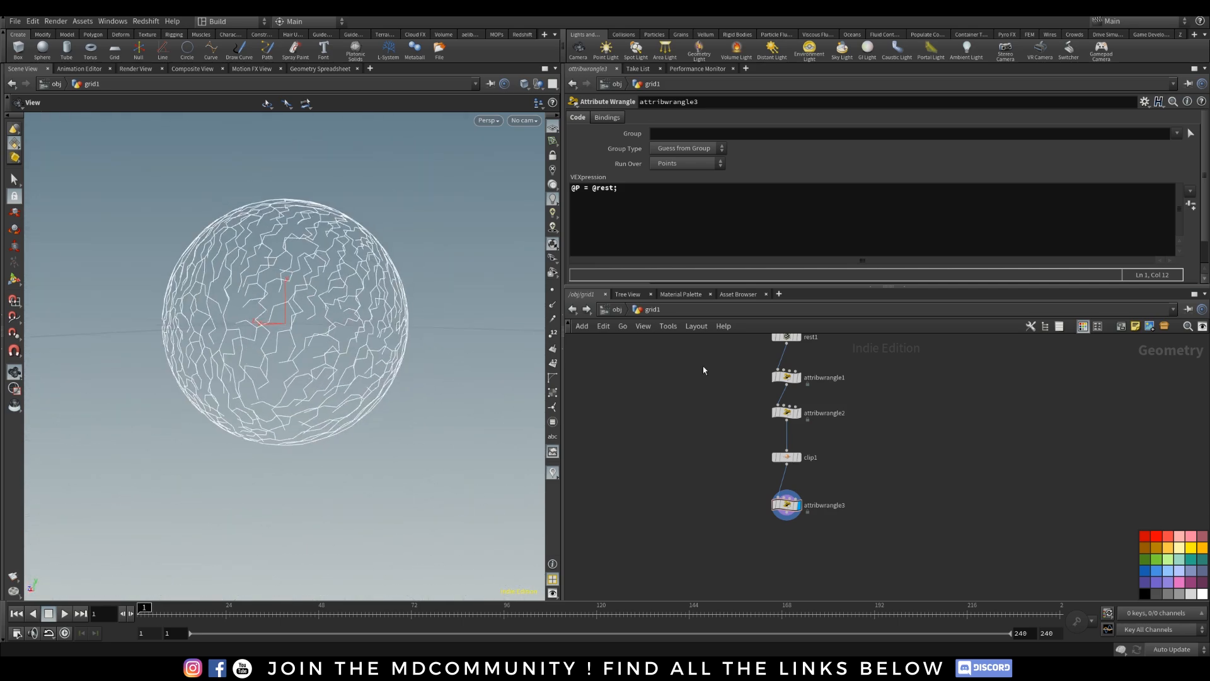
# Set clip1 to keep Primitives Below the Plane and vary its Distance around 1 to test the reveal of the curve sphere.
pyautogui.click(787, 457)
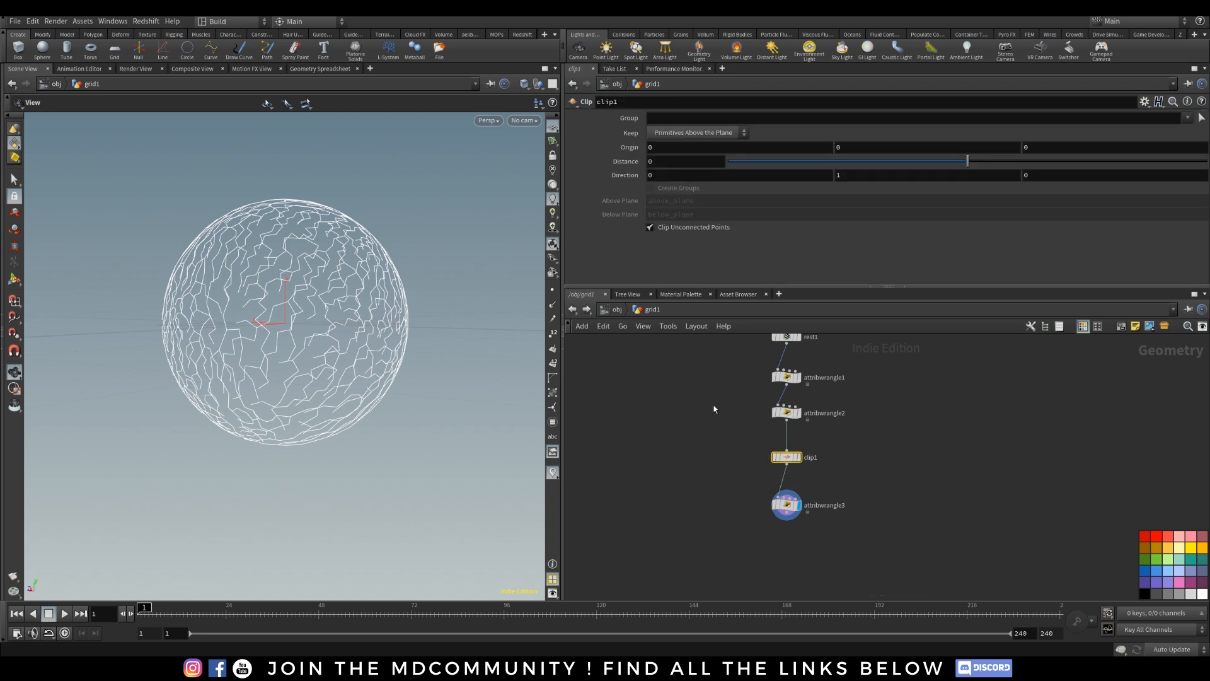
pyautogui.moveTo(972, 160); pyautogui.dragTo(1053, 162)
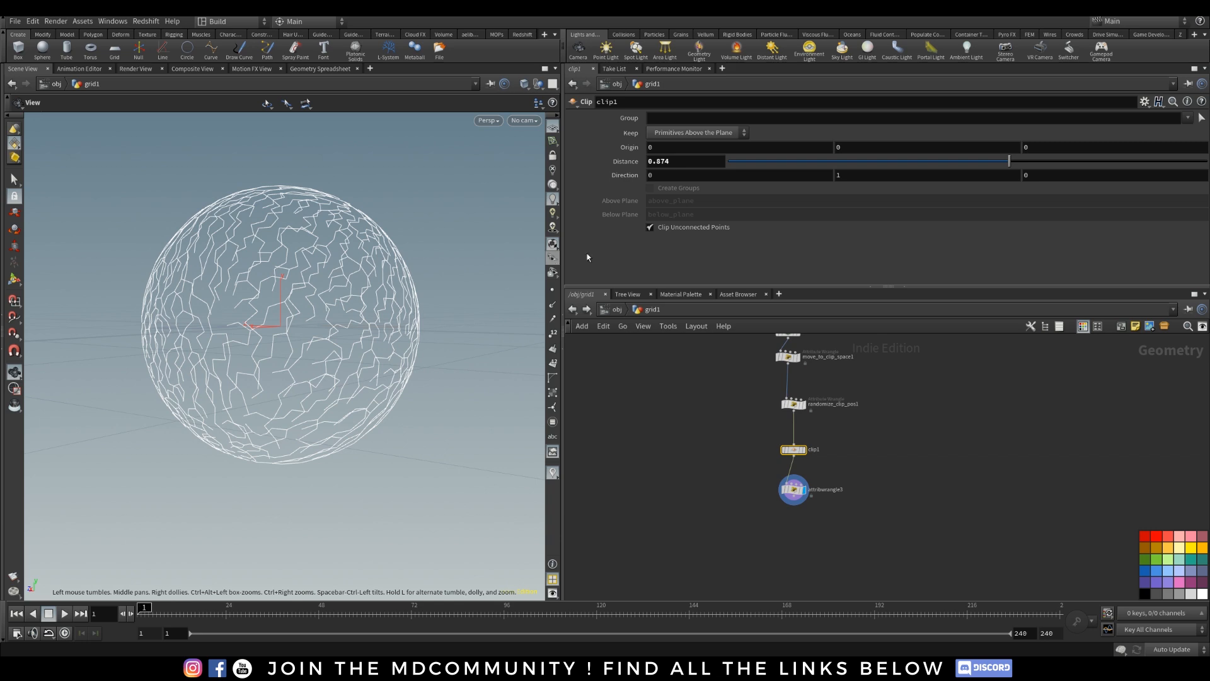
pyautogui.moveTo(1015, 163)
pyautogui.mouseDown()
pyautogui.moveTo(1056, 162)
pyautogui.moveTo(1016, 165)
pyautogui.mouseUp()
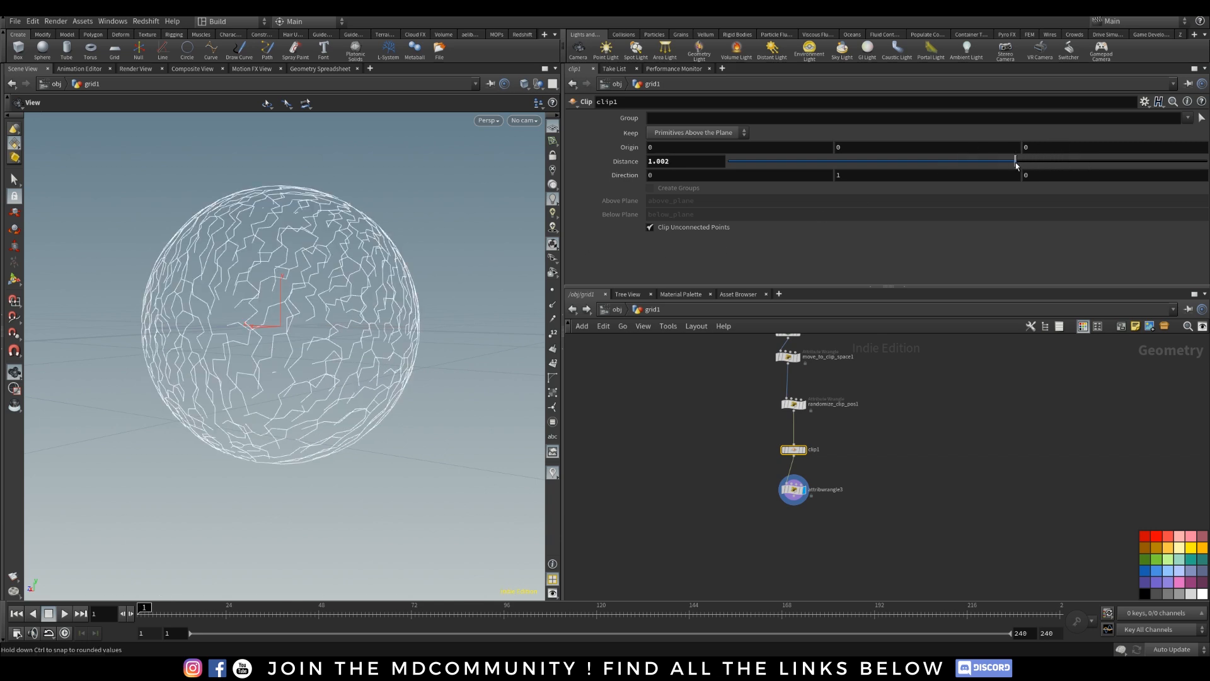
pyautogui.click(675, 134)
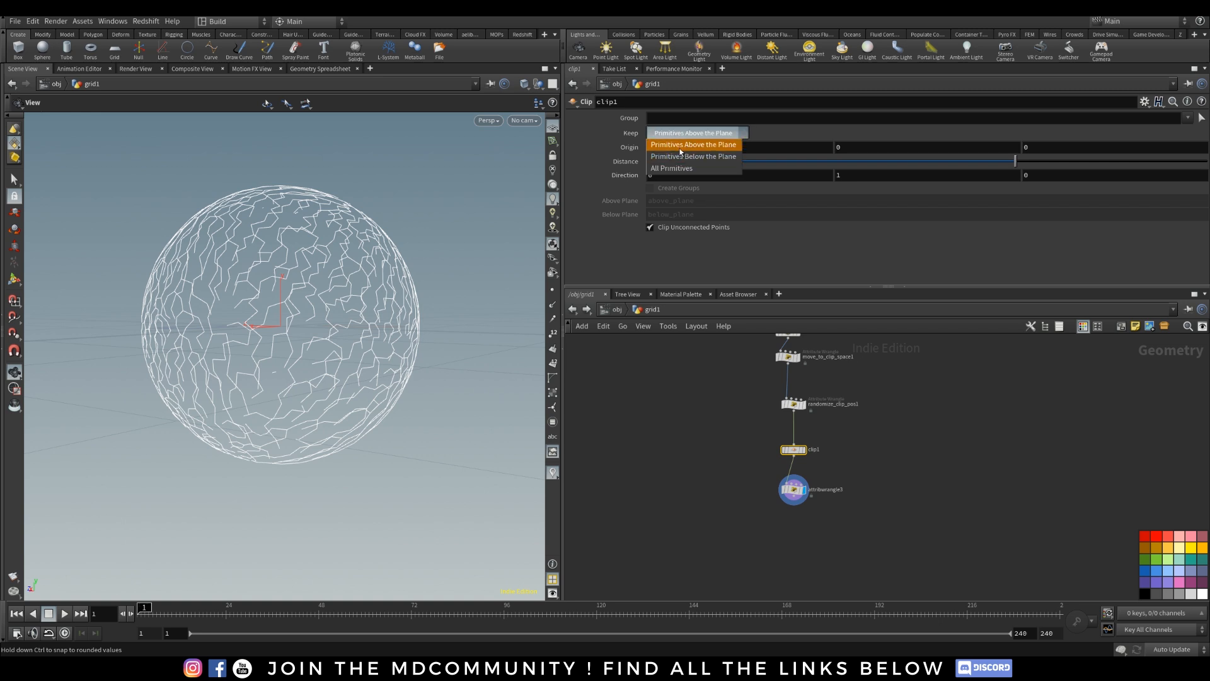
pyautogui.click(683, 157)
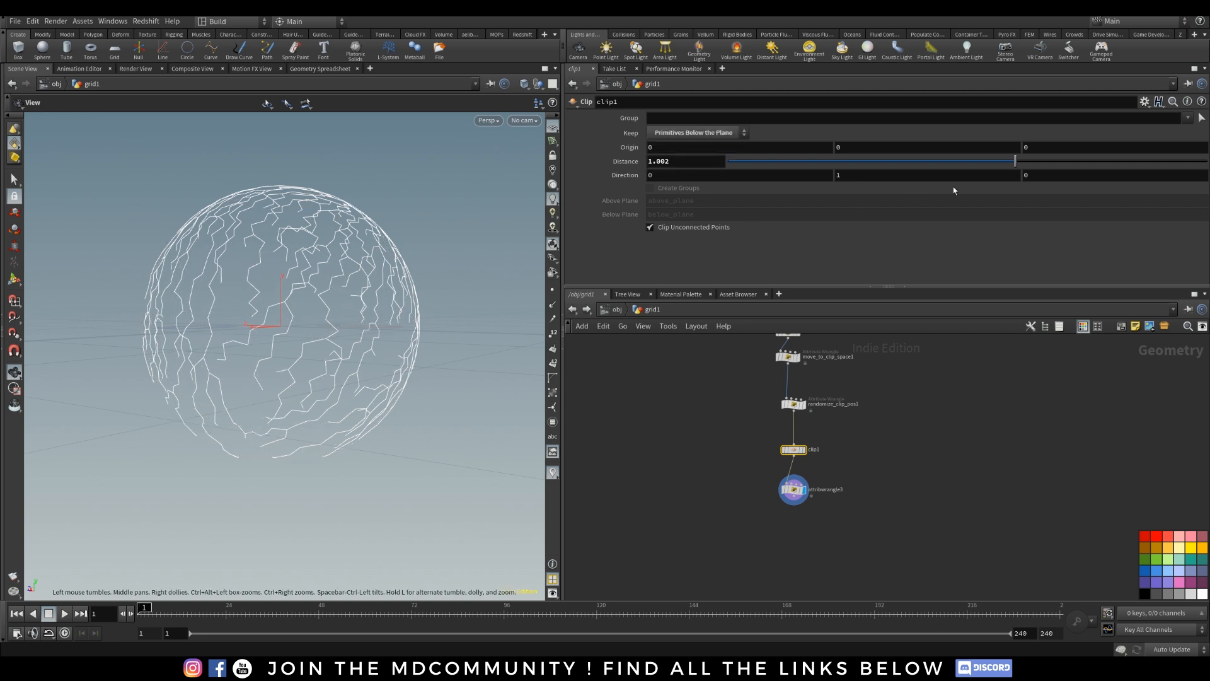
pyautogui.moveTo(1016, 162)
pyautogui.mouseDown()
pyautogui.moveTo(960, 163)
pyautogui.moveTo(1024, 163)
pyautogui.moveTo(1003, 163)
pyautogui.mouseUp()
pyautogui.moveTo(346, 278); pyautogui.dragTo(405, 316)
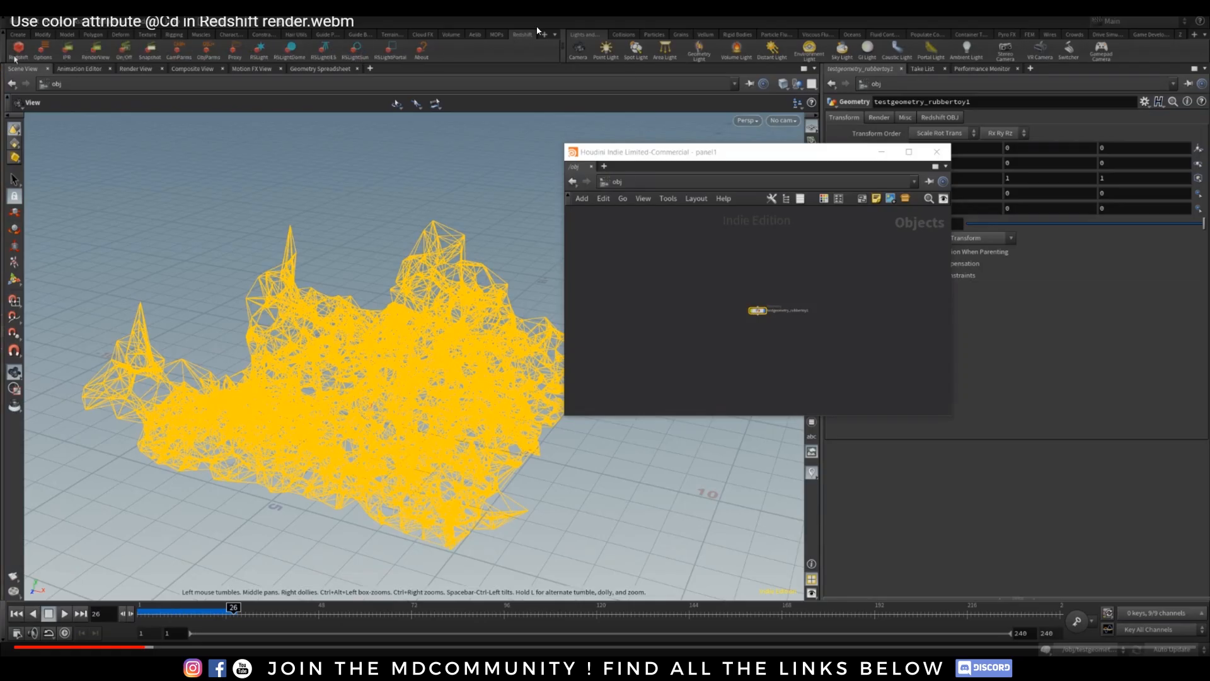
# Create the Redshift render output nodes for the rubber toy scene and select the ROP node in the out network.
pyautogui.click(20, 56)
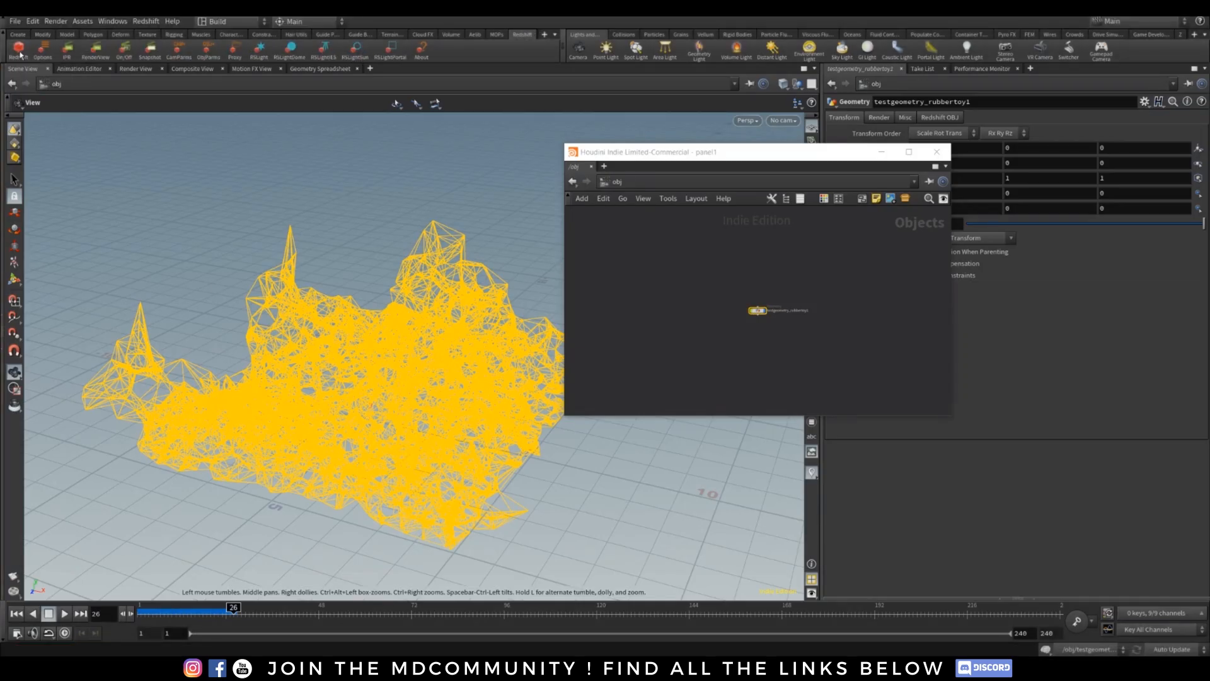
pyautogui.scroll(5, 810, 334)
pyautogui.moveTo(845, 337); pyautogui.dragTo(780, 256, button='middle')
pyautogui.click(644, 294)
pyautogui.moveTo(753, 155); pyautogui.dragTo(424, 150)
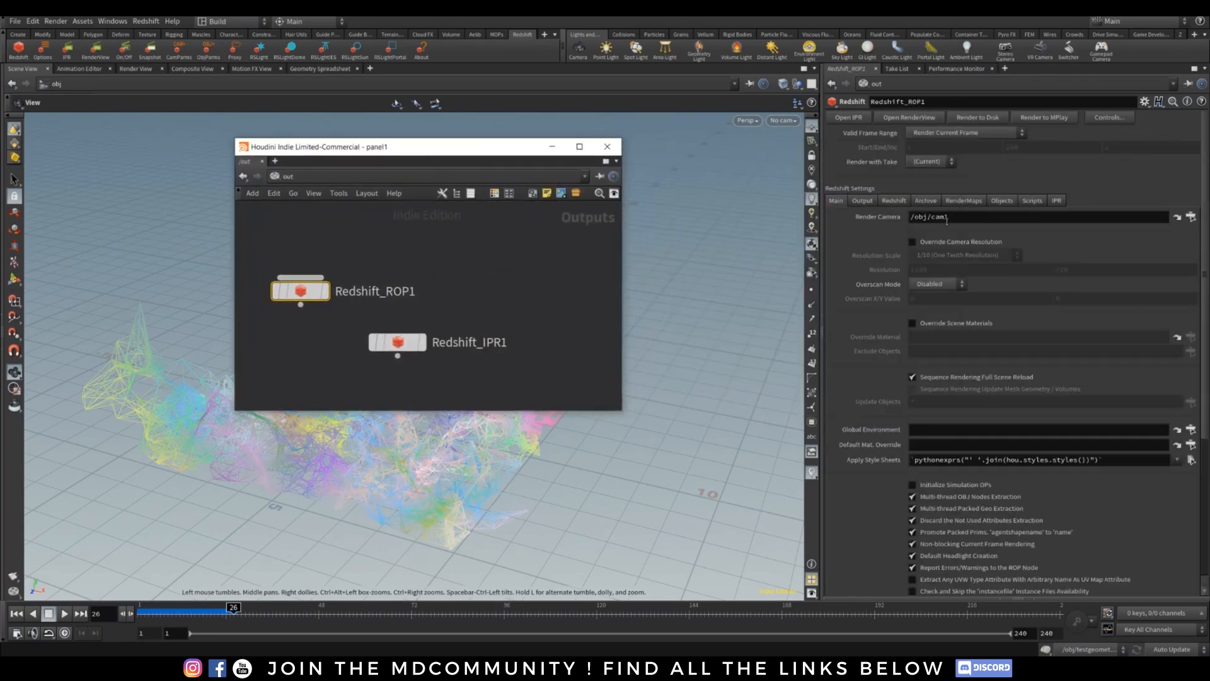
# Set the Redshift ROP's Primary GI Engine to Brute Force and its Secondary GI Engine to Irradiance Point Cloud.
pyautogui.click(894, 200)
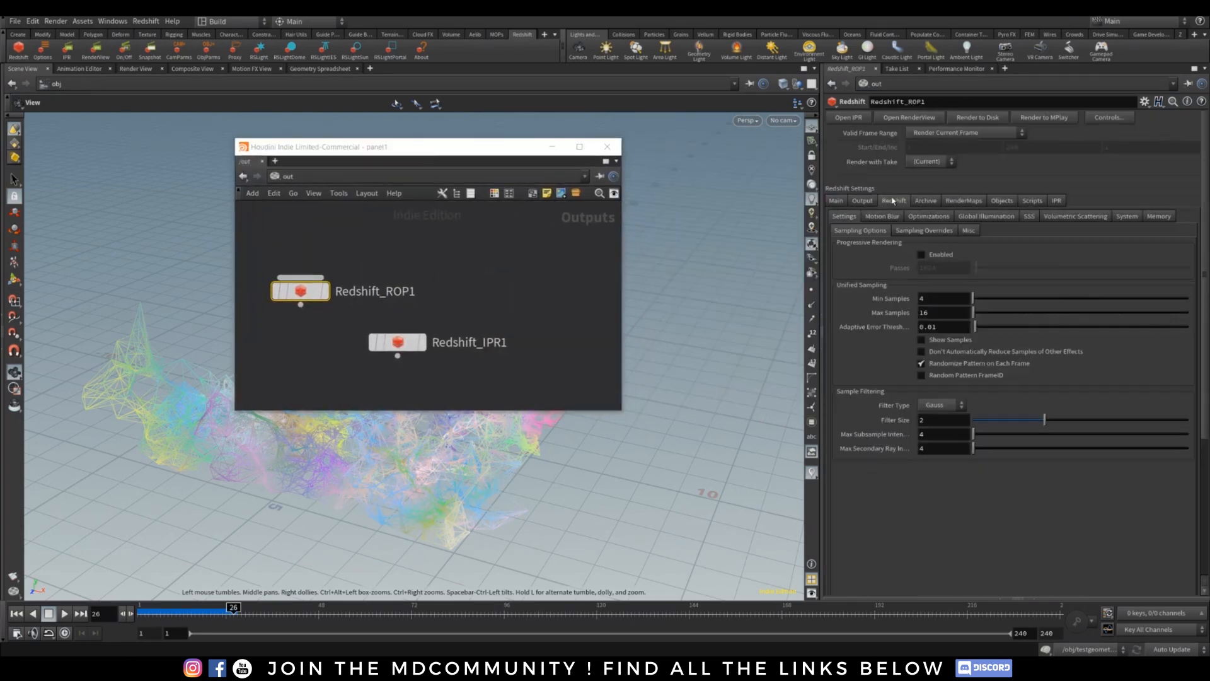
pyautogui.click(961, 216)
pyautogui.click(948, 245)
pyautogui.click(943, 297)
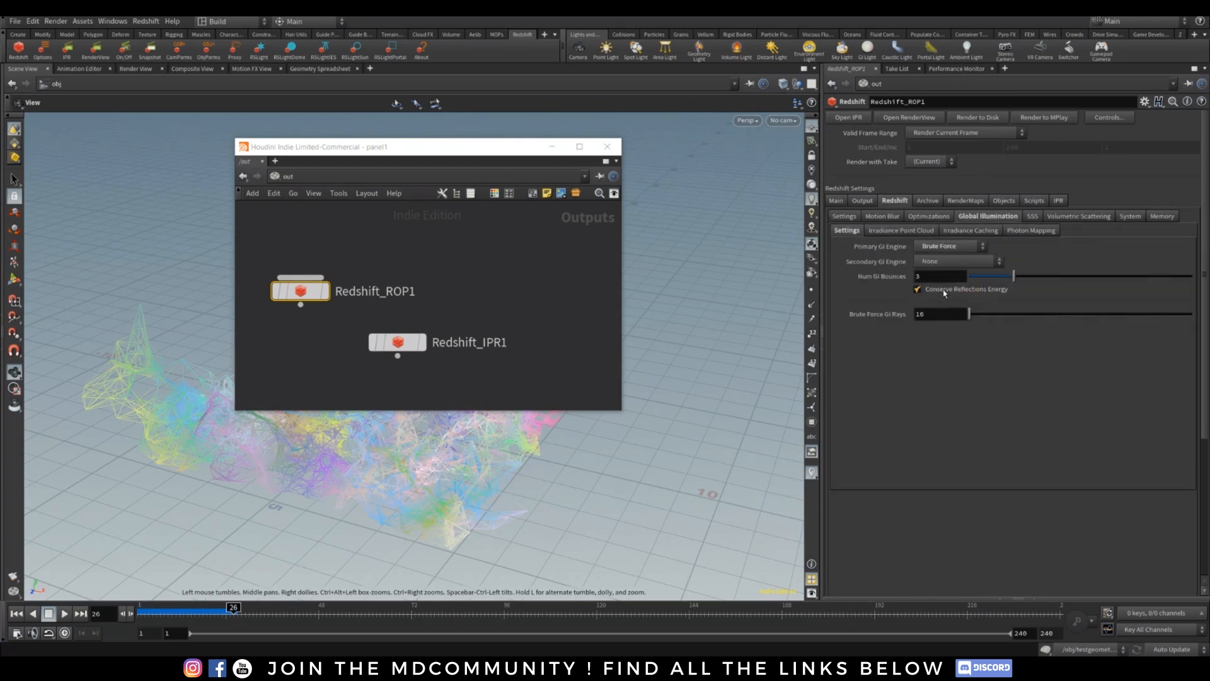
pyautogui.click(957, 261)
pyautogui.click(955, 276)
# Add a Redshift dome light at object level and load a Pro Studios Metal HDRI as its Dome Map.
pyautogui.click(281, 178)
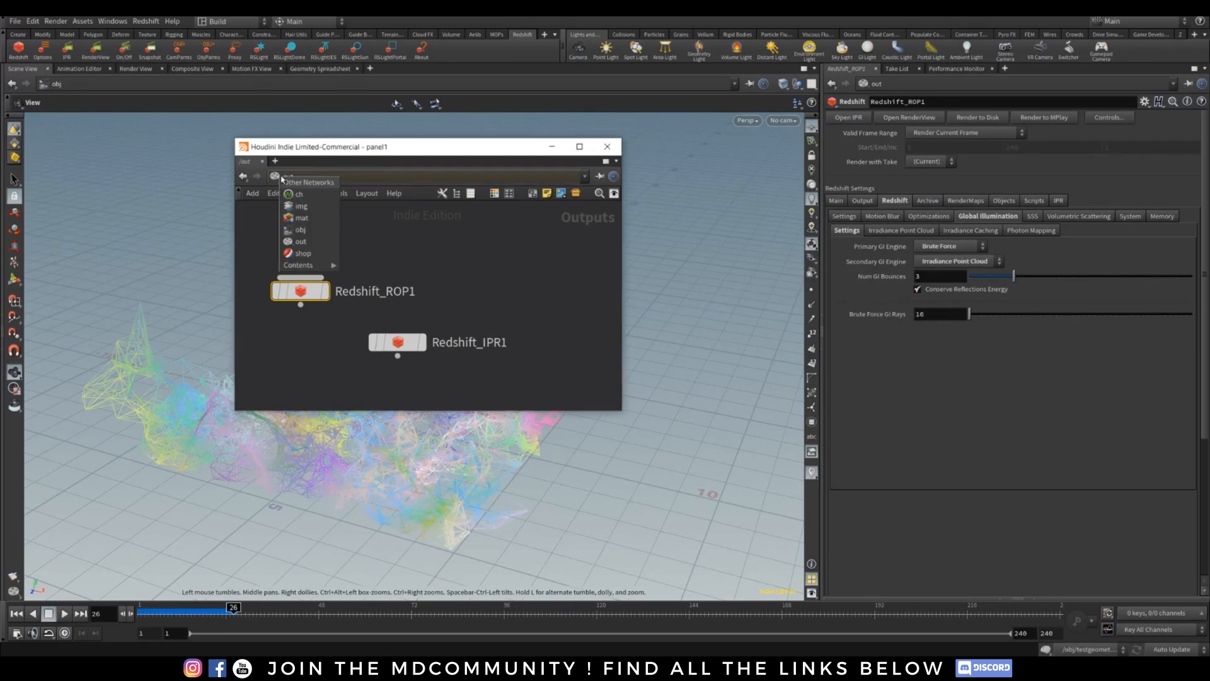
pyautogui.click(298, 229)
pyautogui.scroll(3, 431, 317)
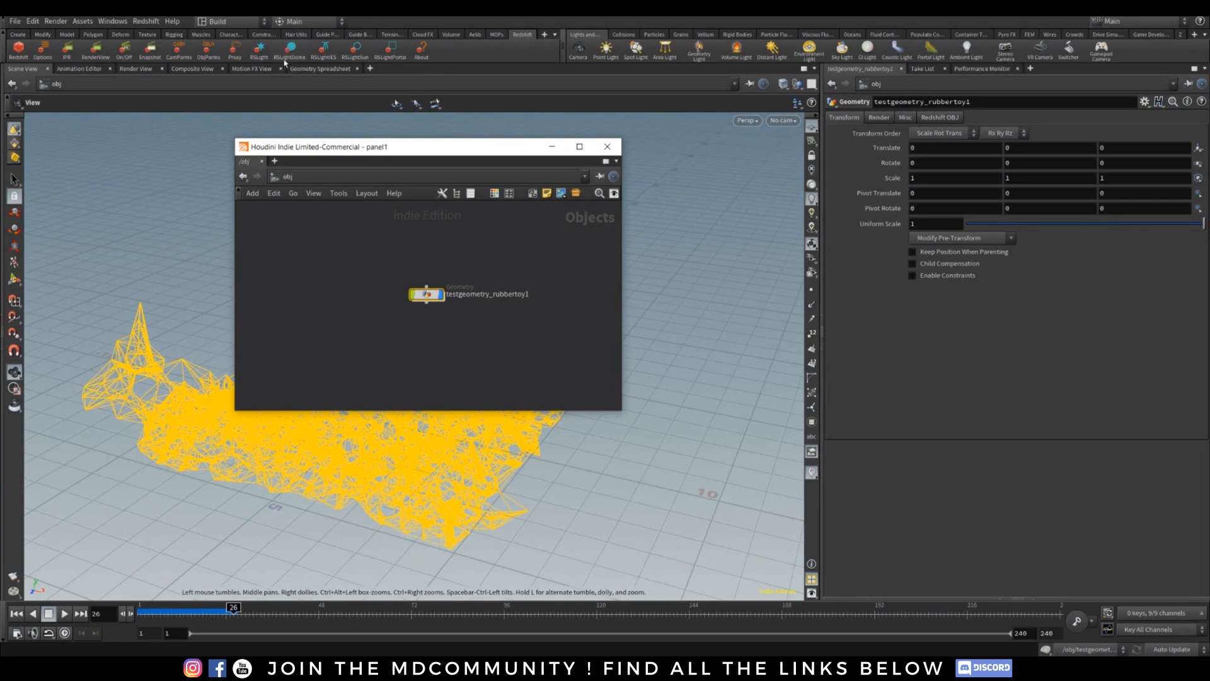
pyautogui.click(289, 49)
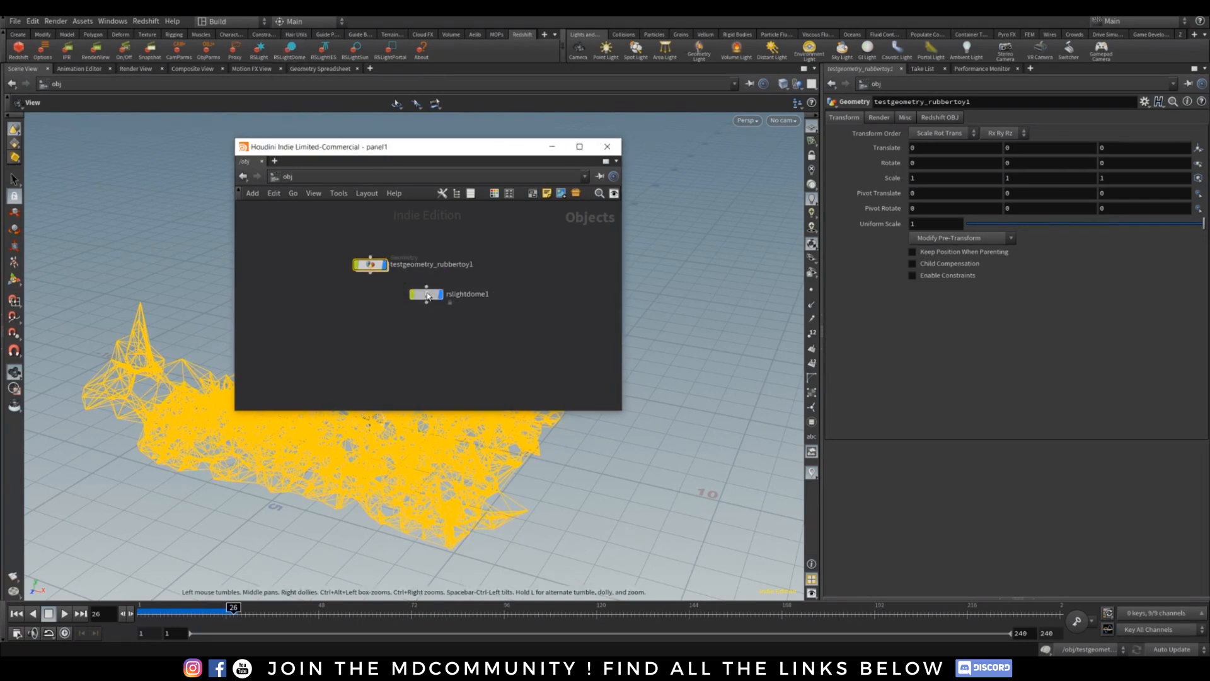
pyautogui.click(901, 118)
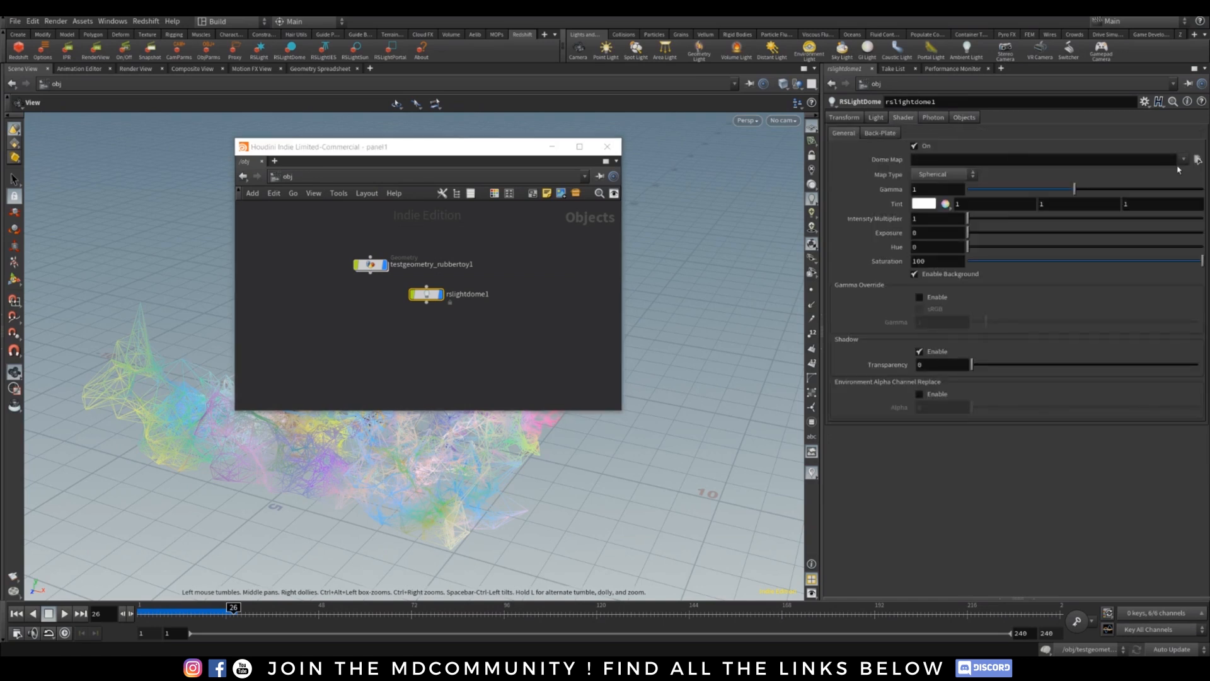
pyautogui.click(1184, 160)
pyautogui.click(1113, 184)
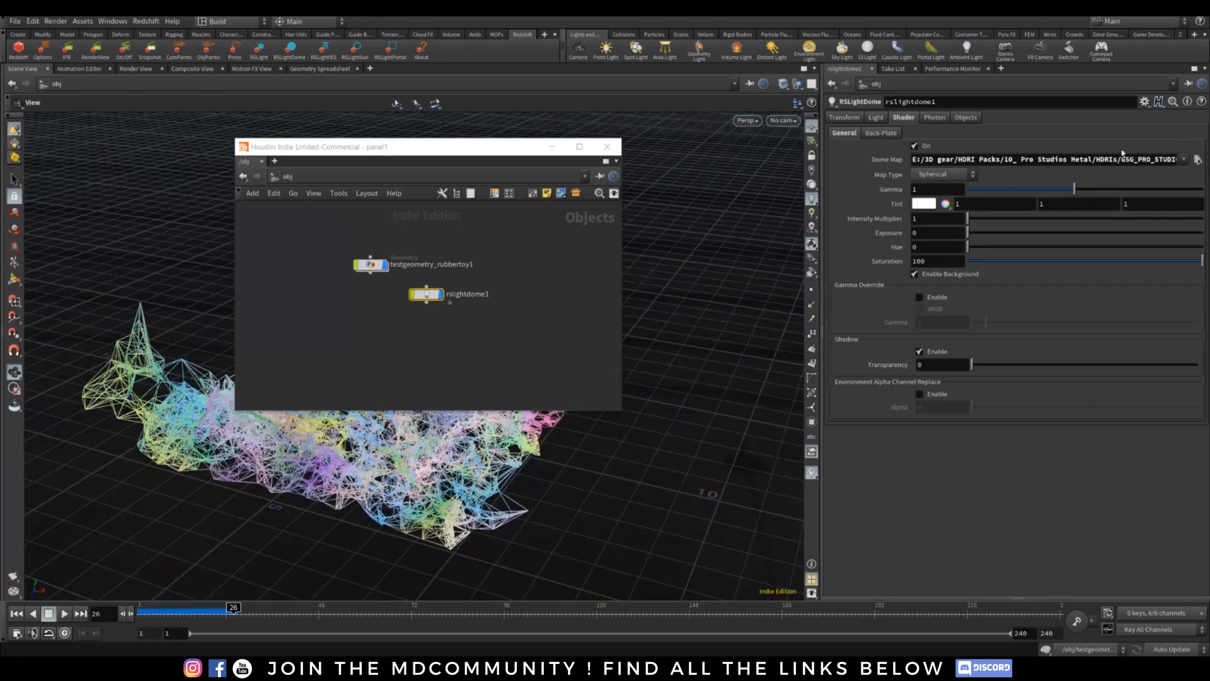
# Enable the Back-Plate in the dome light's shader settings.
pyautogui.click(880, 133)
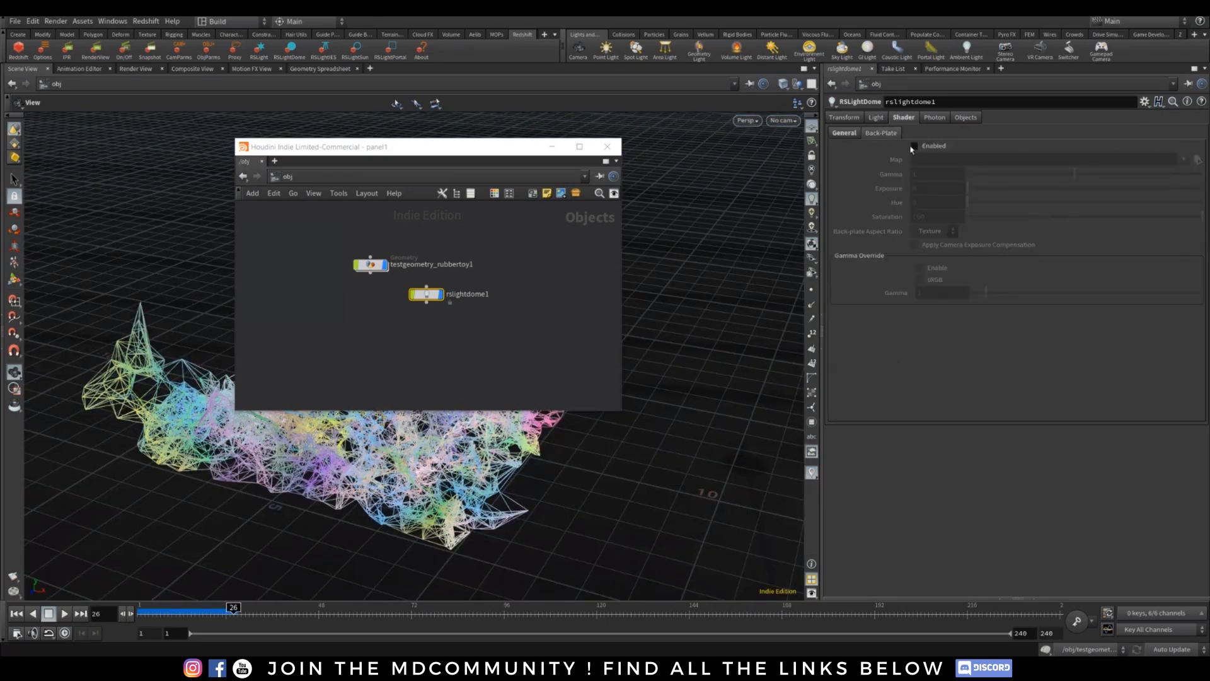
pyautogui.click(913, 146)
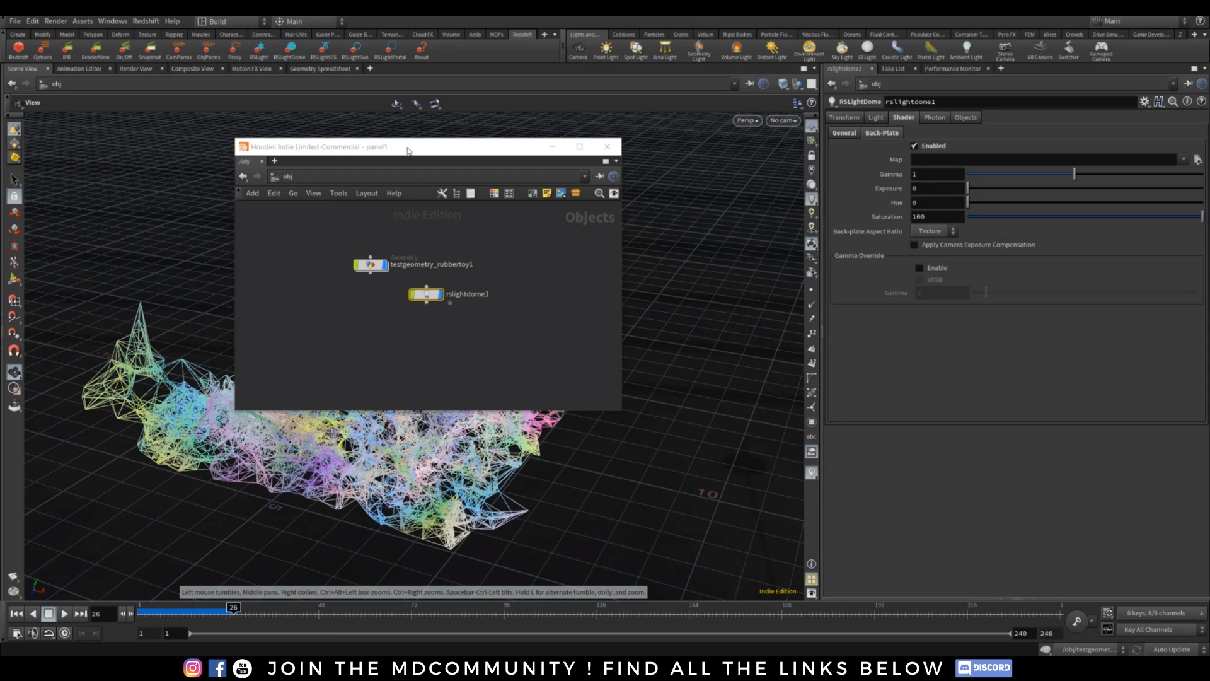
pyautogui.moveTo(432, 156)
pyautogui.mouseDown()
pyautogui.moveTo(543, 160)
pyautogui.moveTo(417, 162)
pyautogui.mouseUp()
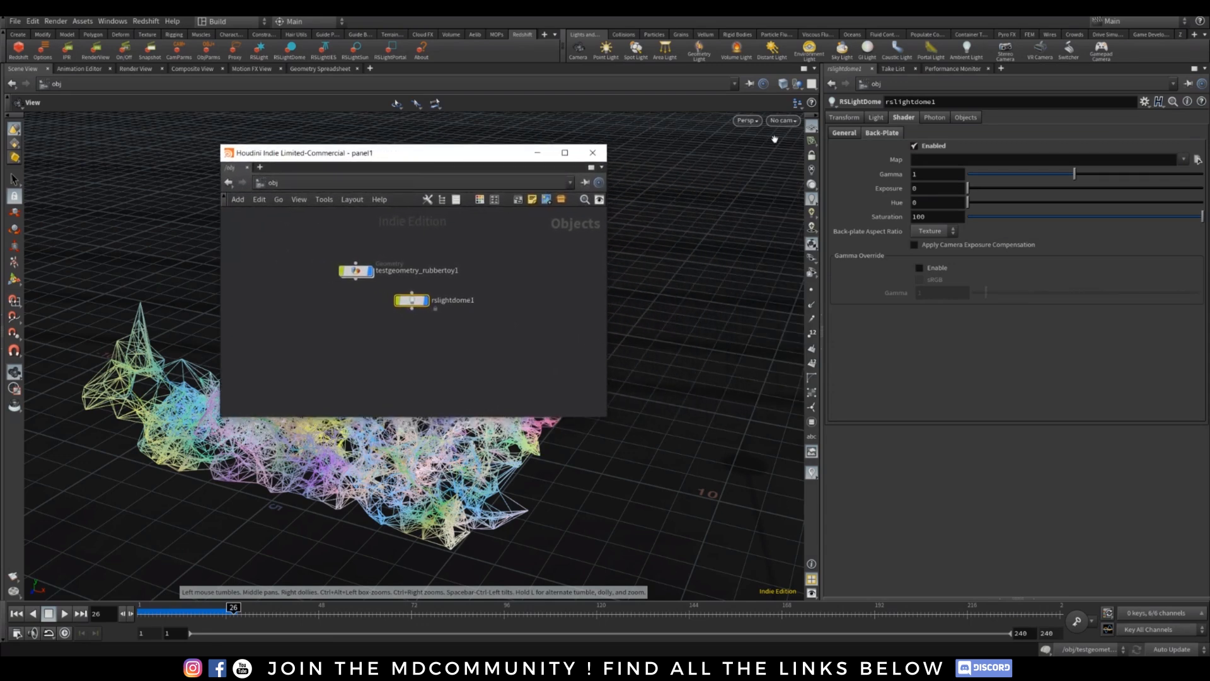
pyautogui.click(791, 122)
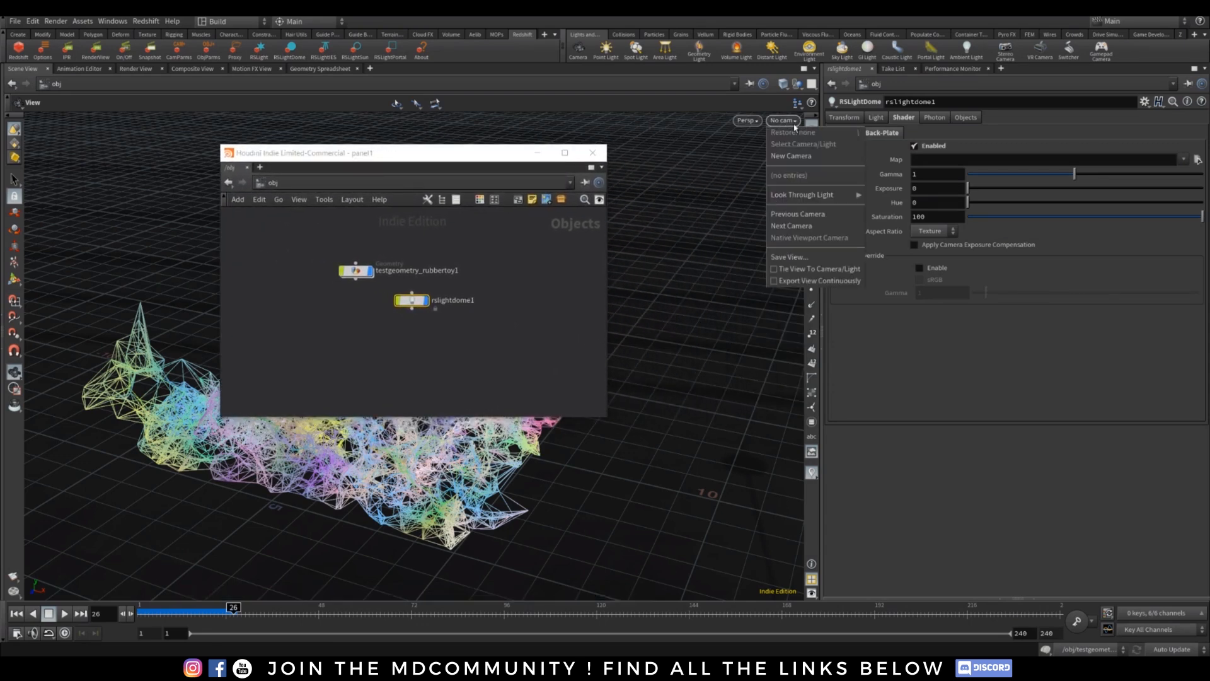
pyautogui.click(465, 339)
pyautogui.scroll(-4, 465, 317)
pyautogui.scroll(3, 474, 324)
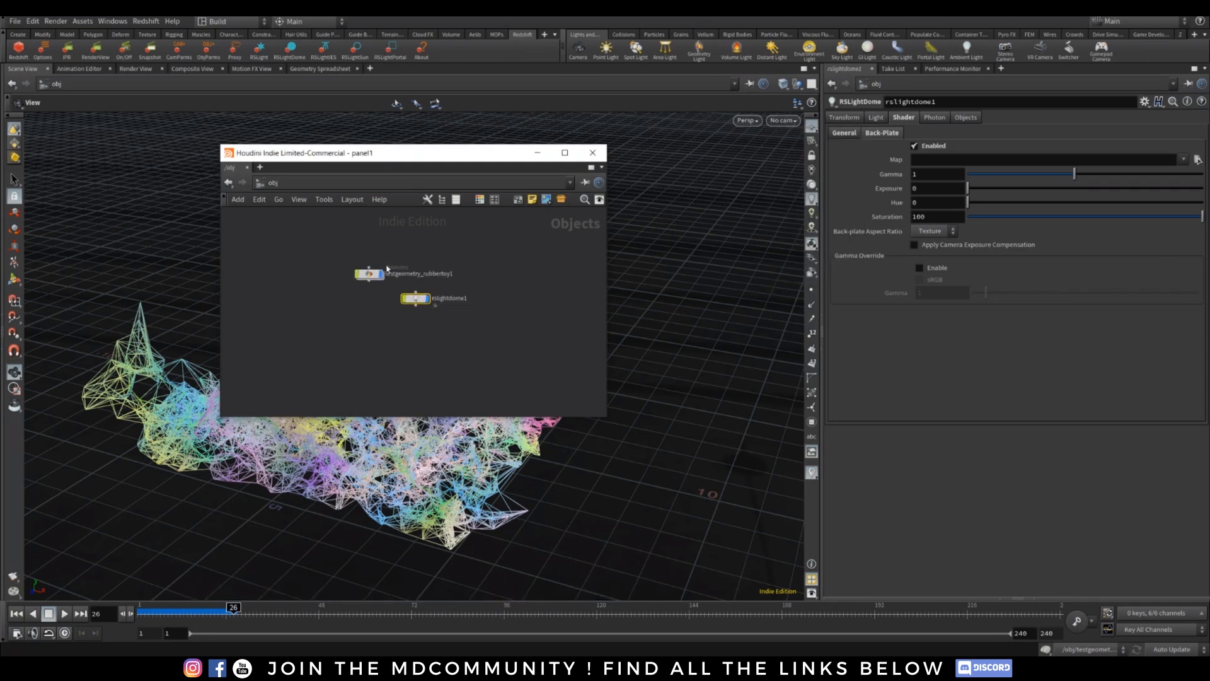
pyautogui.click(271, 183)
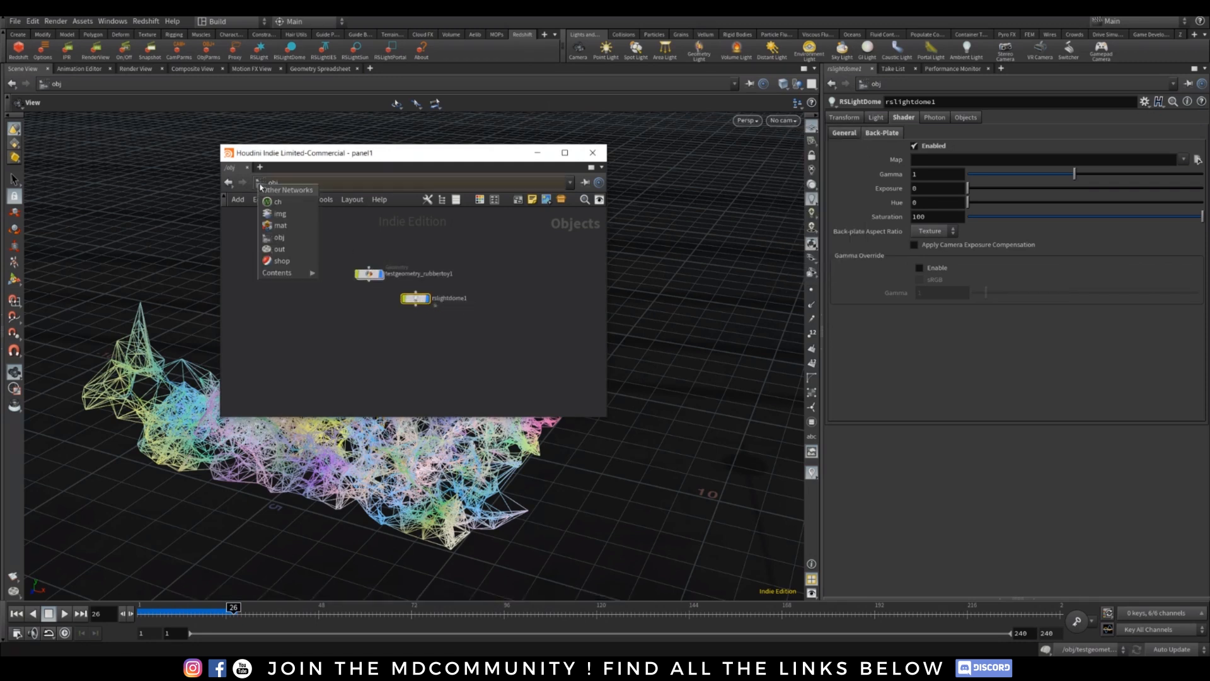
pyautogui.click(527, 282)
# Place a new camera in the scene, look through it and tie the view to the camera.
pyautogui.click(578, 58)
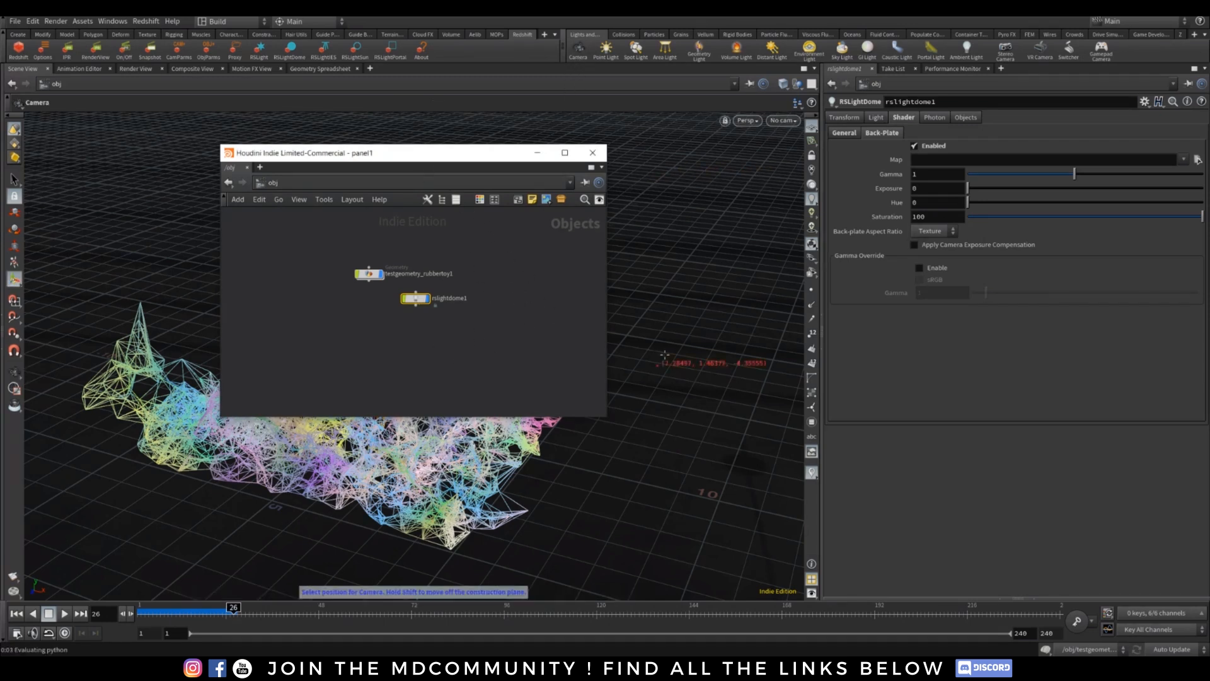
pyautogui.click(673, 389)
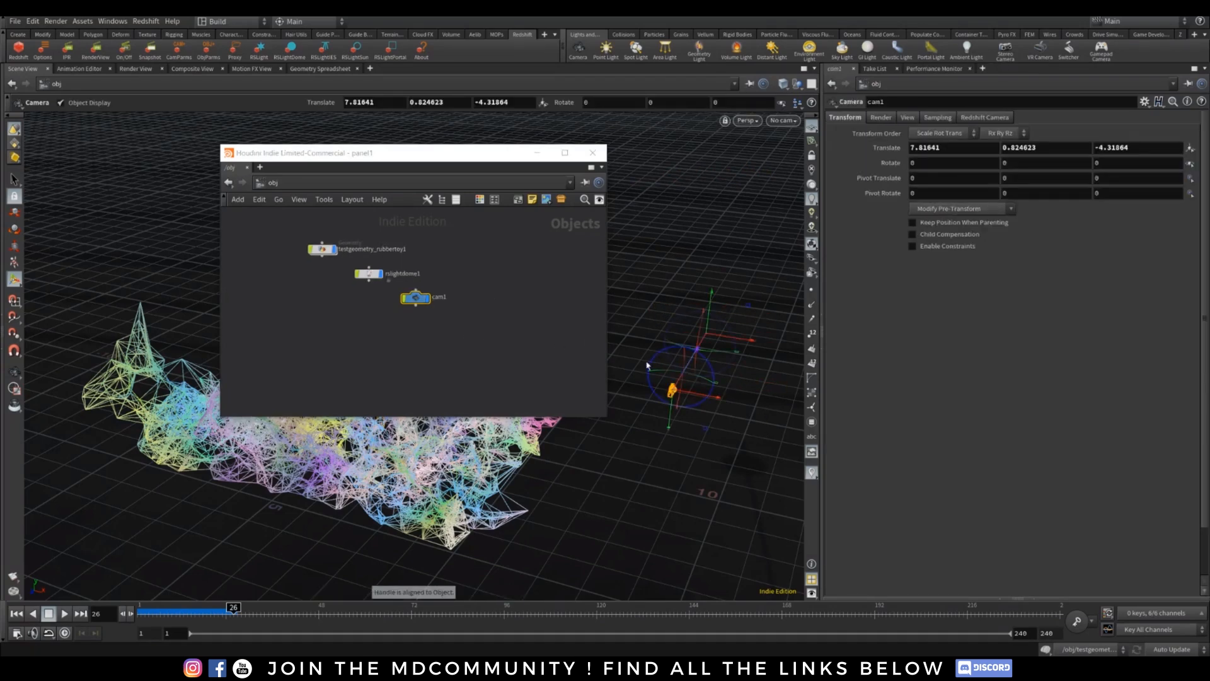
pyautogui.click(782, 119)
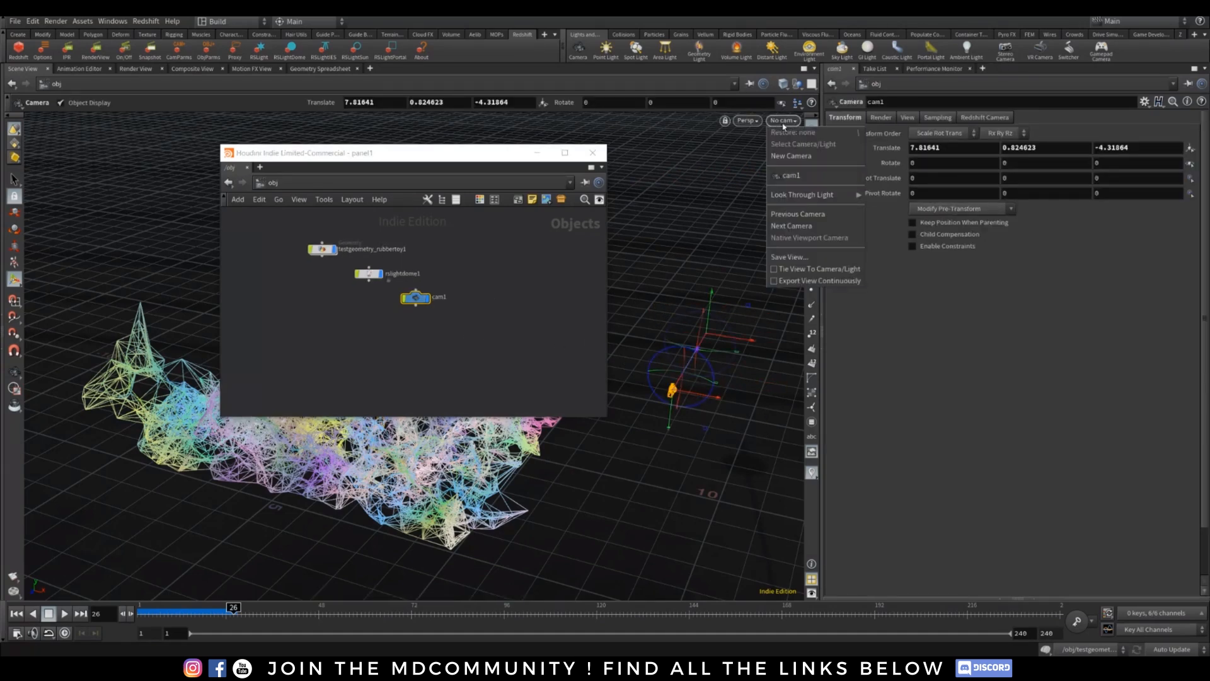
pyautogui.click(796, 175)
pyautogui.click(785, 119)
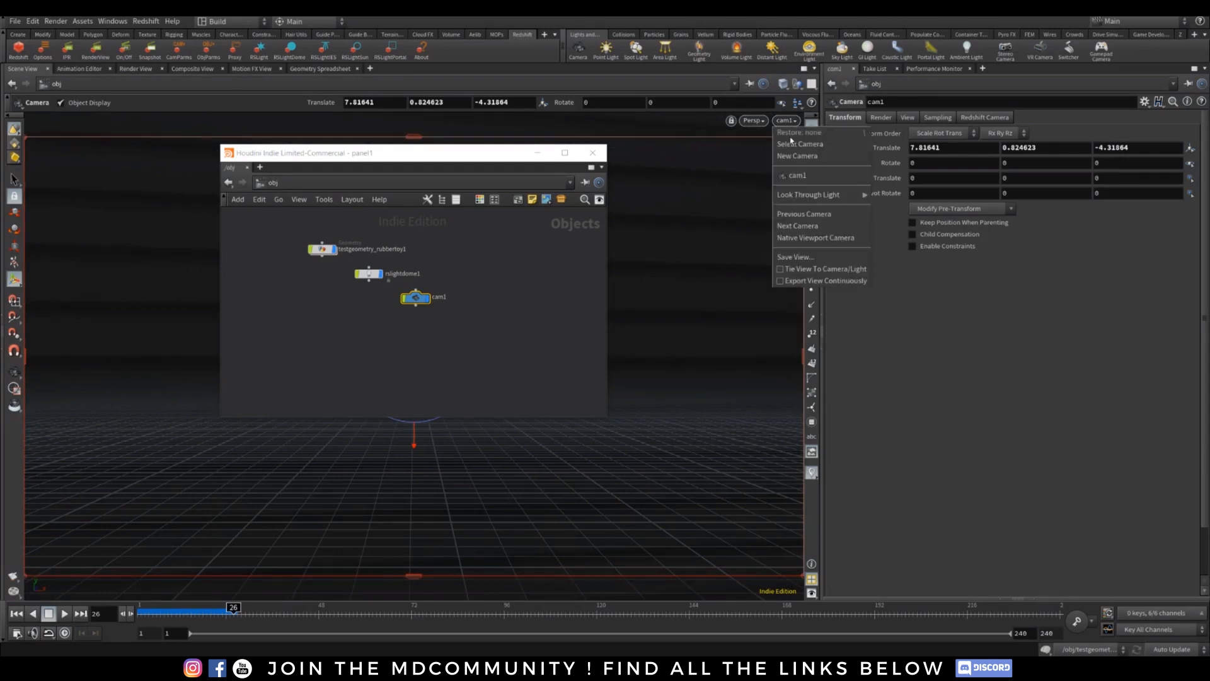
pyautogui.click(780, 272)
# Frame the rubber toy wire network through cam1 from an angled, slightly raised viewpoint.
pyautogui.moveTo(378, 153); pyautogui.dragTo(866, 197)
pyautogui.moveTo(337, 401); pyautogui.dragTo(263, 441)
pyautogui.moveTo(263, 441); pyautogui.dragTo(243, 465, button='right')
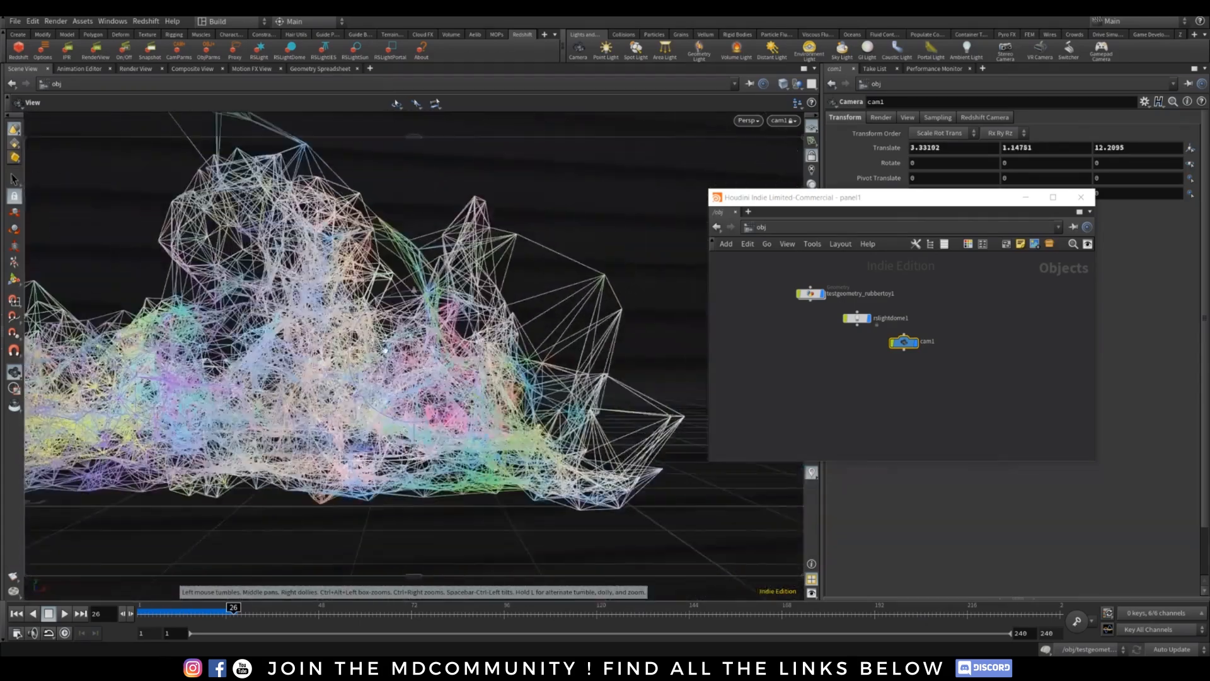
pyautogui.moveTo(271, 404); pyautogui.dragTo(429, 441)
pyautogui.moveTo(454, 378); pyautogui.dragTo(422, 416, button='right')
pyautogui.moveTo(492, 378); pyautogui.dragTo(481, 367)
pyautogui.moveTo(481, 368); pyautogui.dragTo(448, 407, button='right')
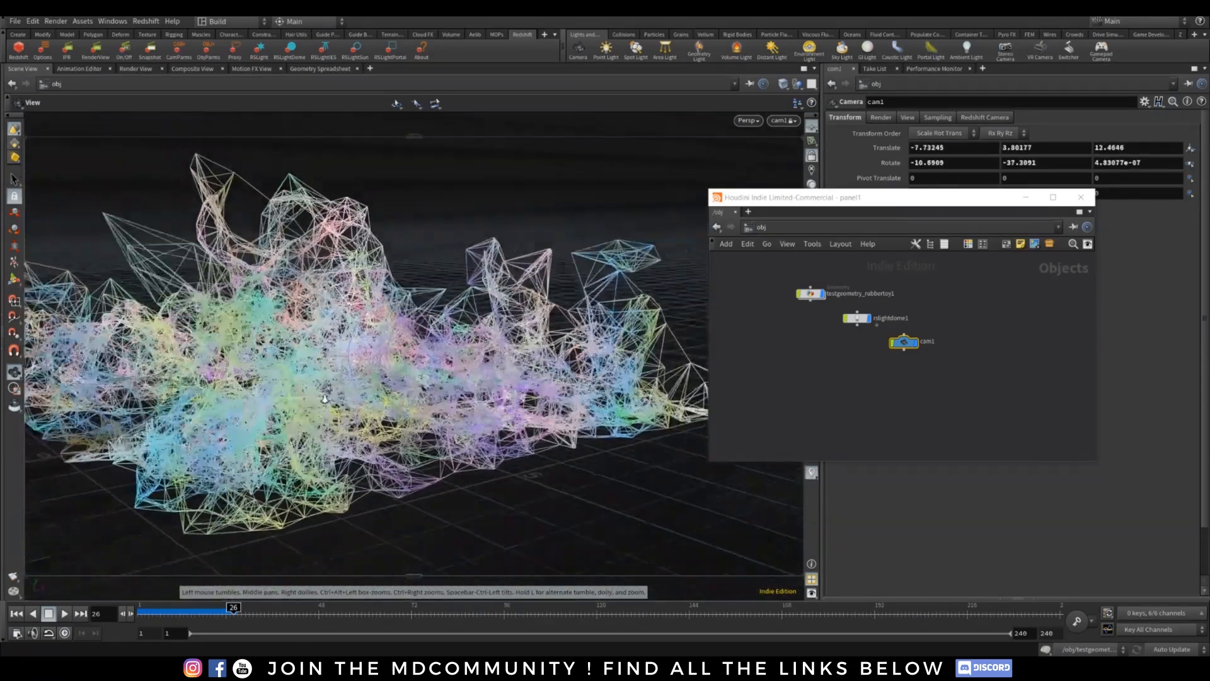
pyautogui.moveTo(449, 406); pyautogui.dragTo(498, 412, button='middle')
pyautogui.moveTo(498, 413); pyautogui.dragTo(510, 461)
# Return to the Redshift ROP in the out network and open its RenderView to render the current frame.
pyautogui.moveTo(855, 199); pyautogui.dragTo(484, 168)
pyautogui.click(473, 205)
pyautogui.click(480, 271)
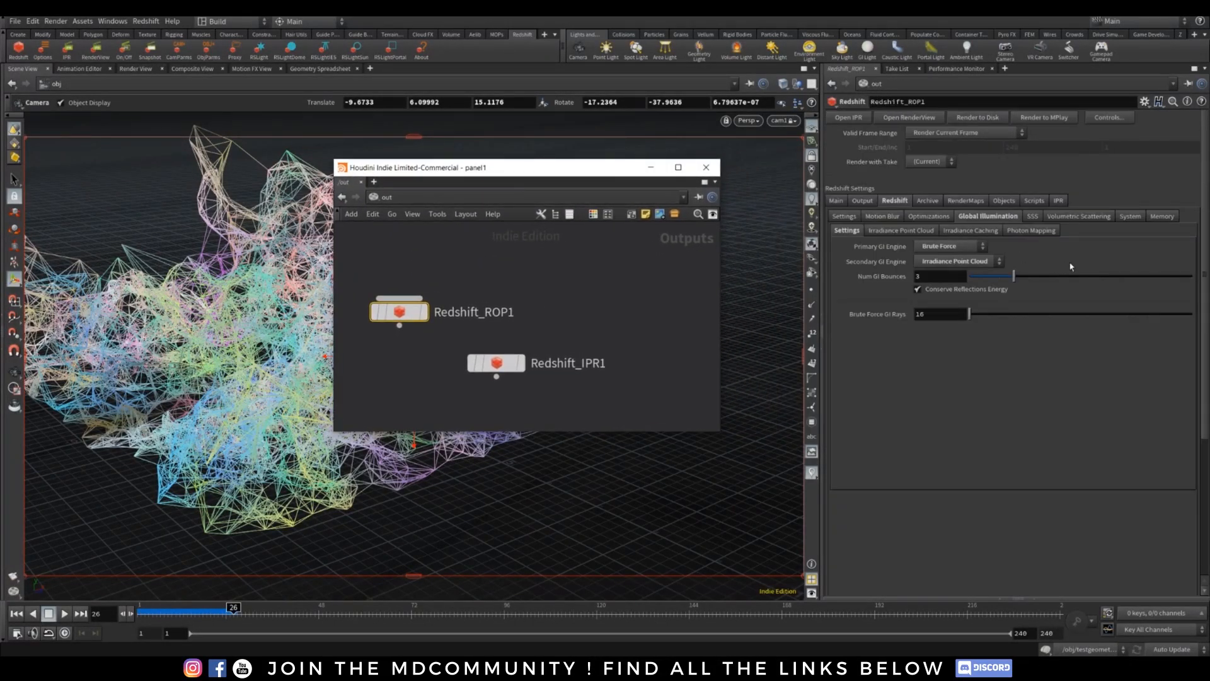
pyautogui.click(917, 119)
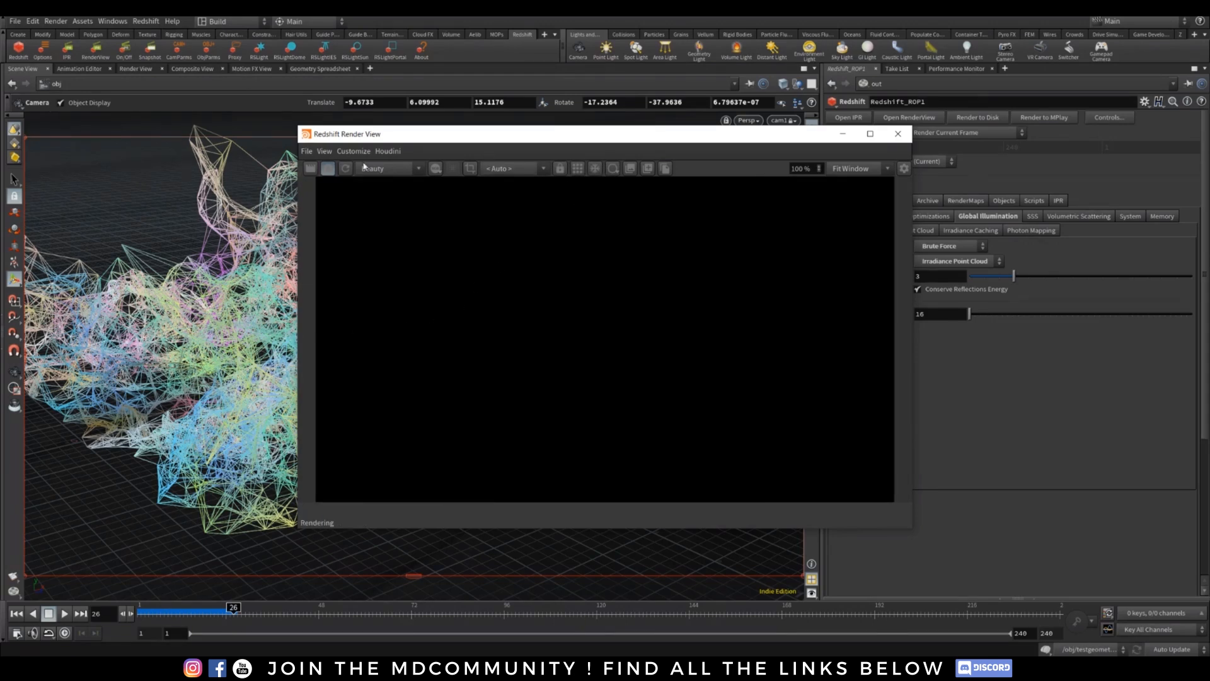
pyautogui.moveTo(480, 134); pyautogui.dragTo(756, 187)
# In the obj network, set testgeometry_rubbertoy1 to render as strands in its Redshift settings, using the Strip strand type.
pyautogui.click(373, 197)
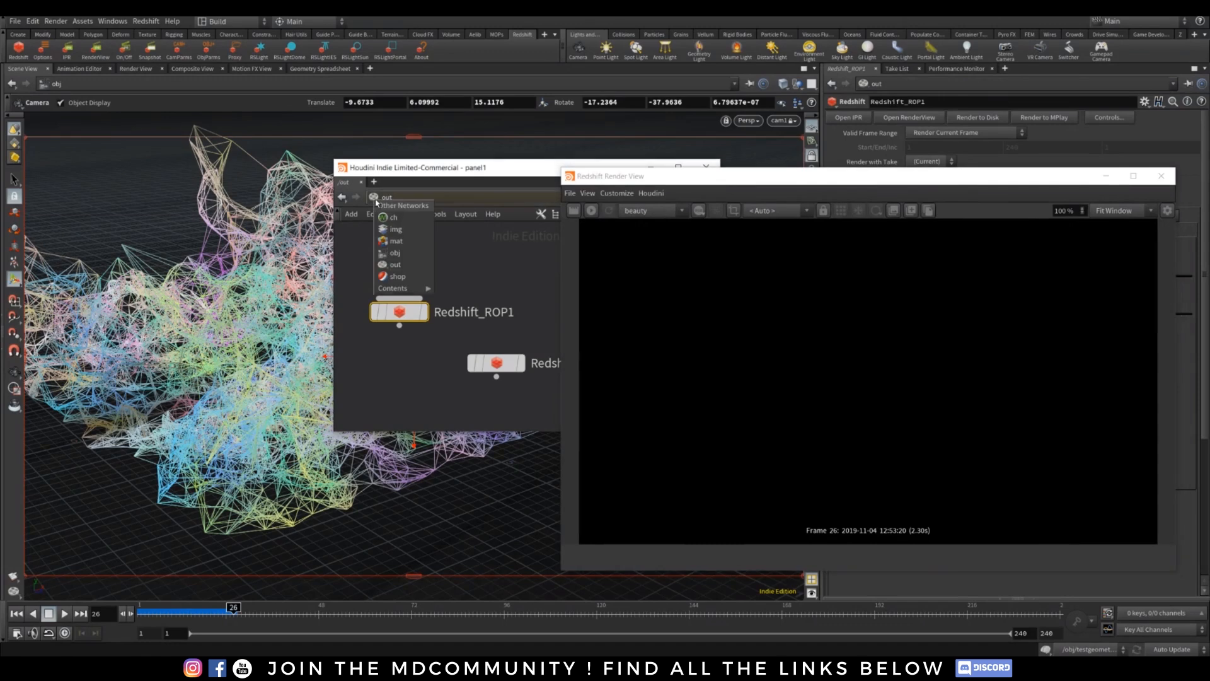
pyautogui.click(394, 256)
pyautogui.click(438, 265)
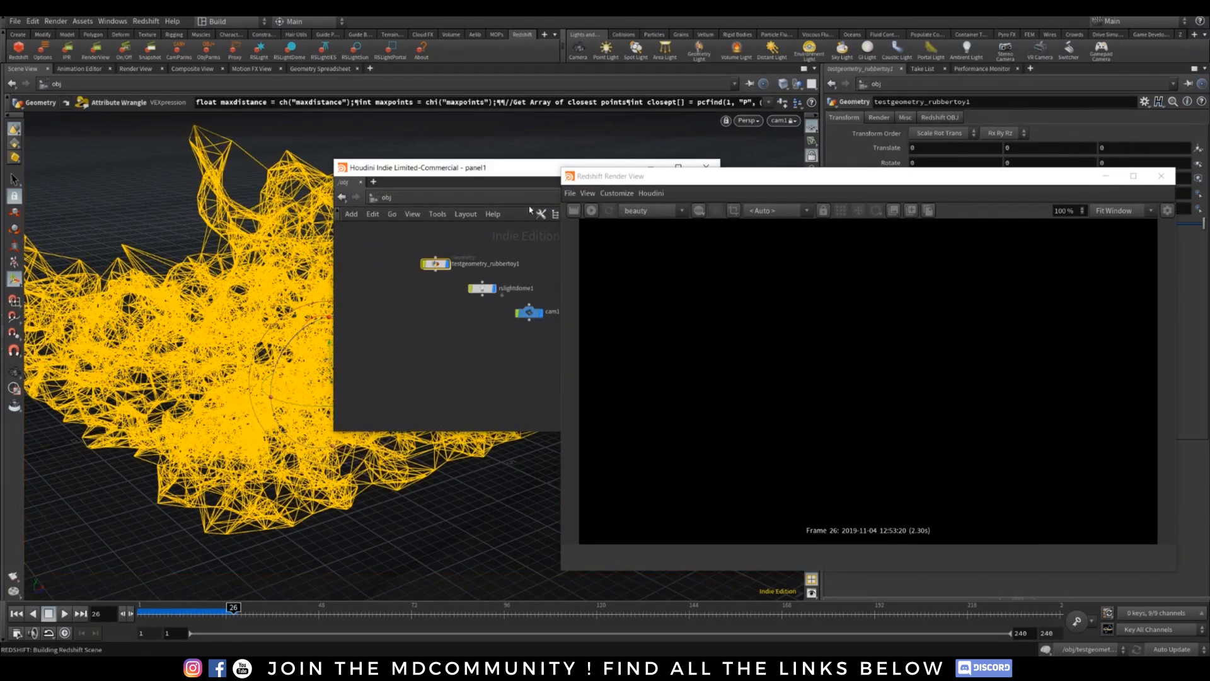
pyautogui.moveTo(533, 179); pyautogui.dragTo(332, 166)
pyautogui.moveTo(758, 179); pyautogui.dragTo(358, 174)
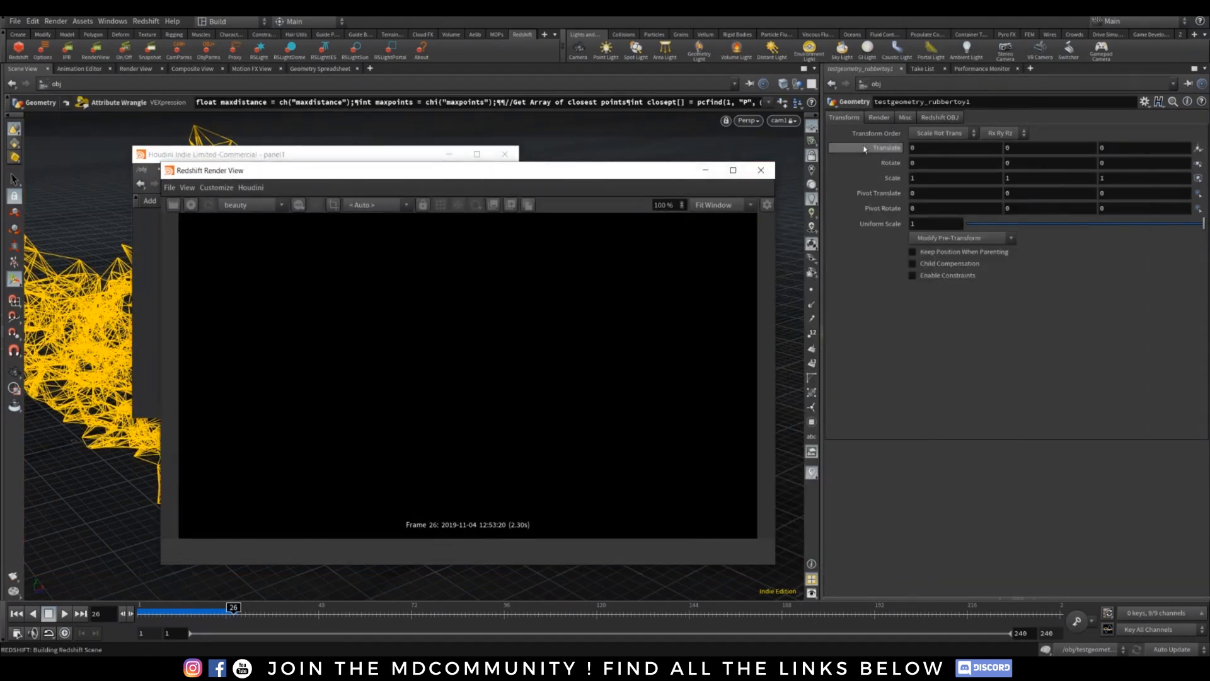
pyautogui.click(952, 119)
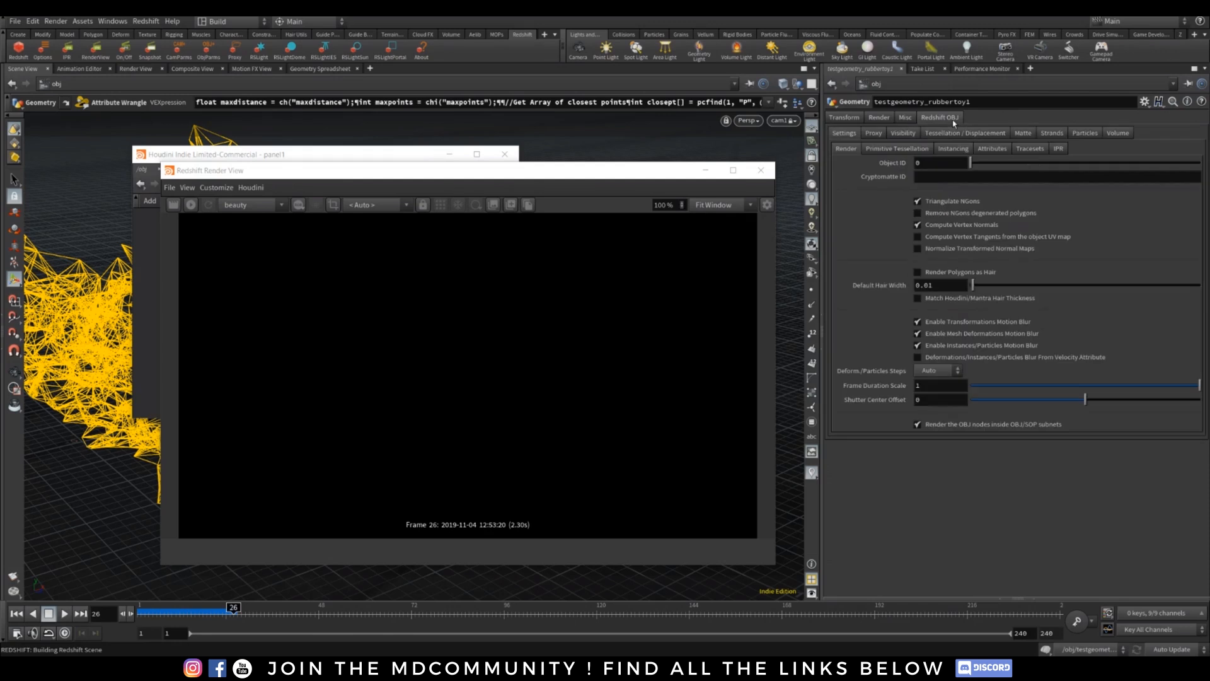
pyautogui.click(1051, 133)
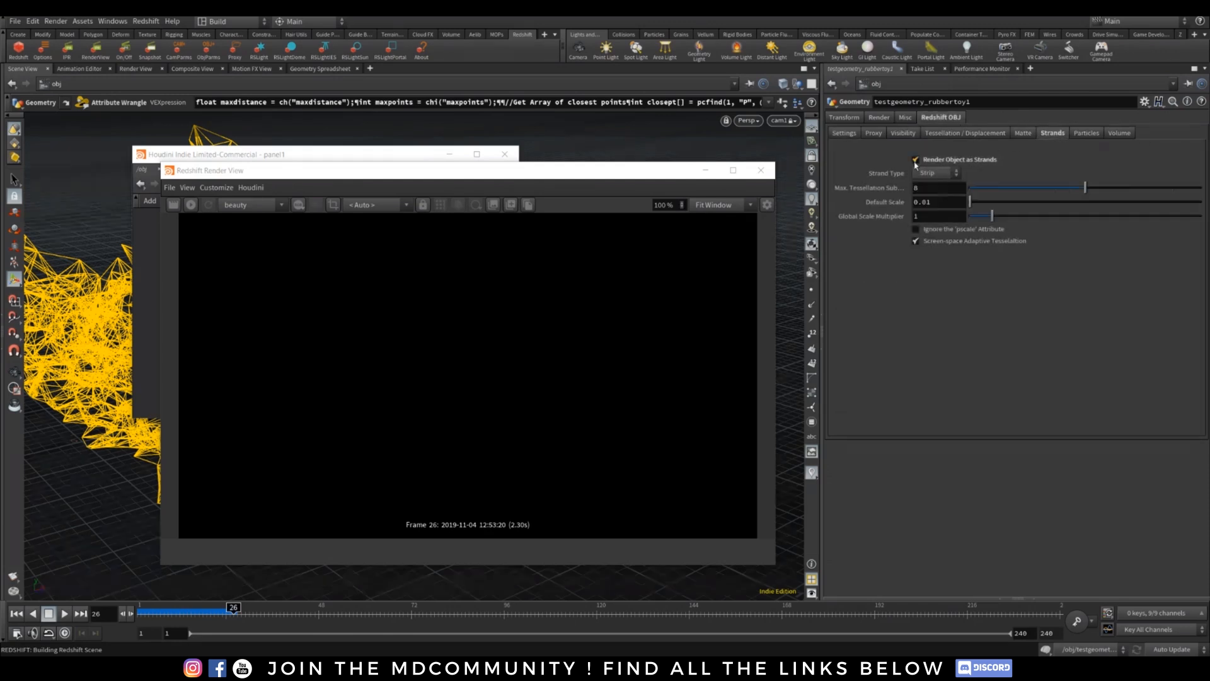
pyautogui.click(954, 174)
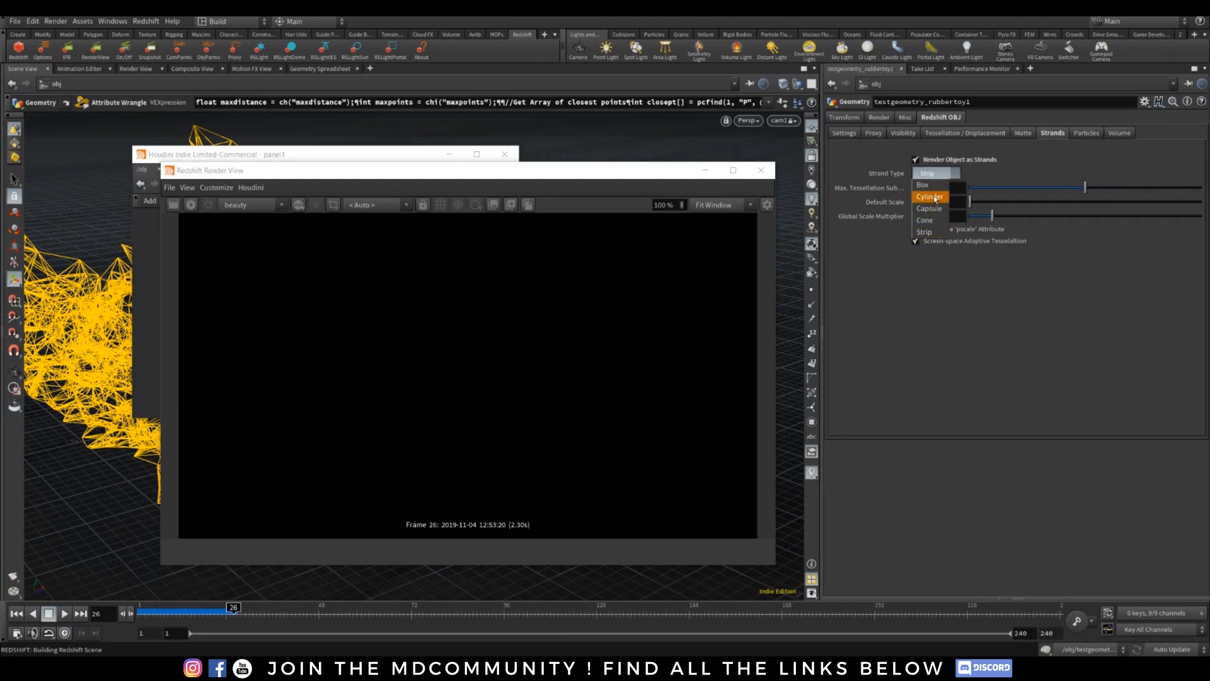
pyautogui.click(923, 233)
# Start the interactive render and reframe the wire network through cam1 from a different, lower angle.
pyautogui.click(191, 208)
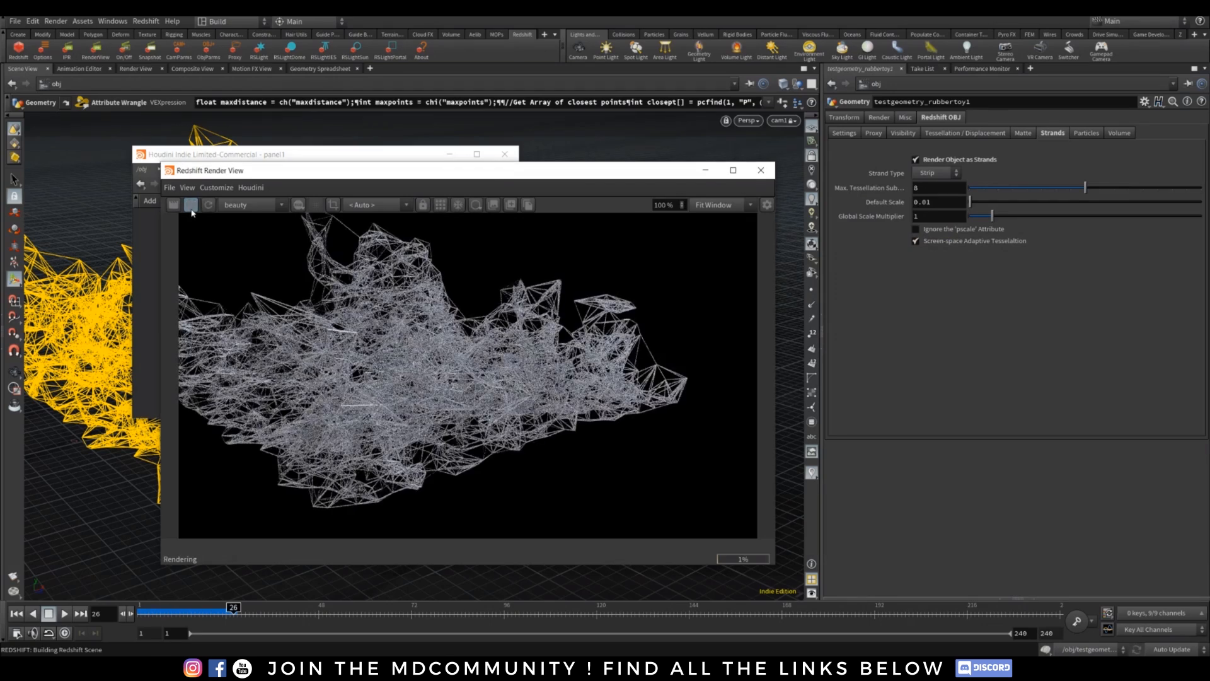
pyautogui.moveTo(357, 179); pyautogui.dragTo(593, 203)
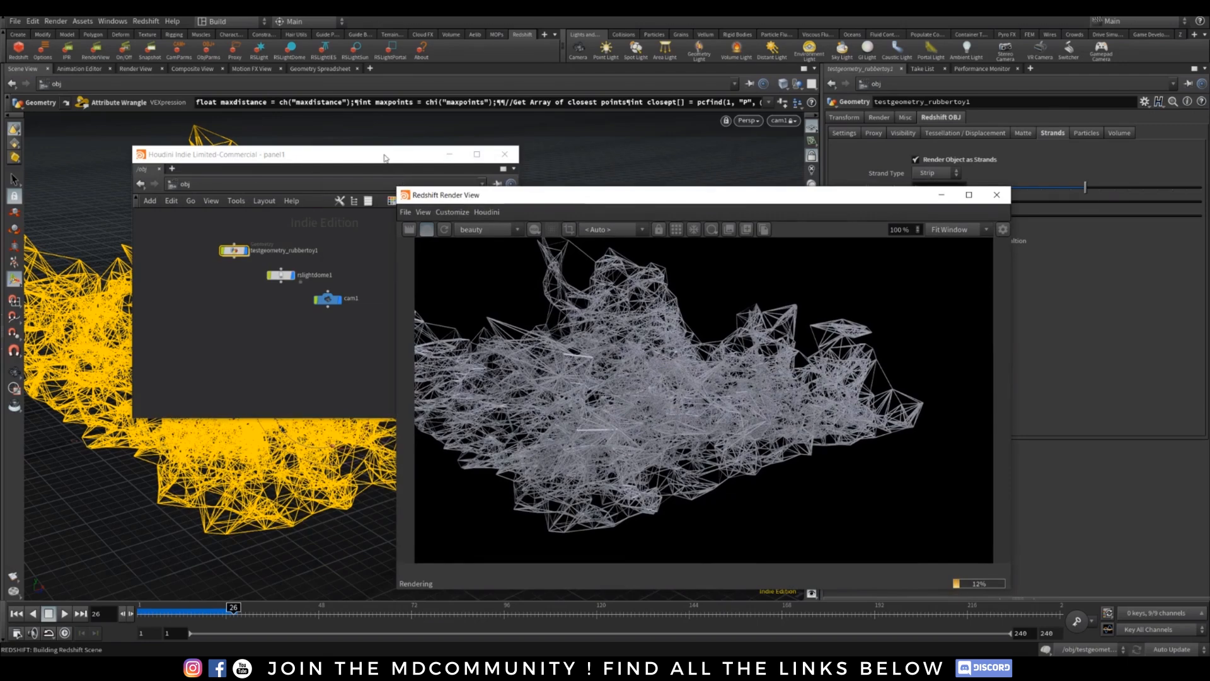
pyautogui.moveTo(344, 320)
pyautogui.mouseDown(button='middle')
pyautogui.moveTo(345, 303)
pyautogui.moveTo(344, 320)
pyautogui.mouseUp(button='middle')
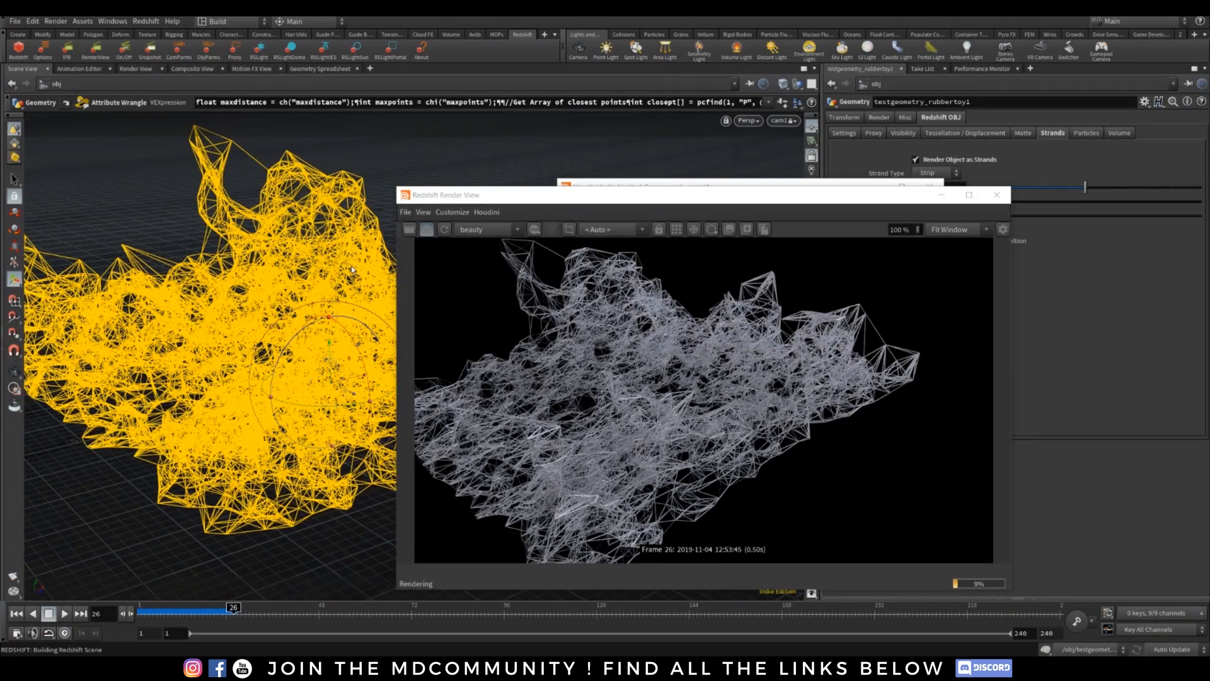
pyautogui.press('Escape')
pyautogui.moveTo(208, 346); pyautogui.dragTo(305, 306)
pyautogui.keyDown('alt'); pyautogui.moveTo(304, 306); pyautogui.dragTo(305, 337, button='right'); pyautogui.keyUp('alt')
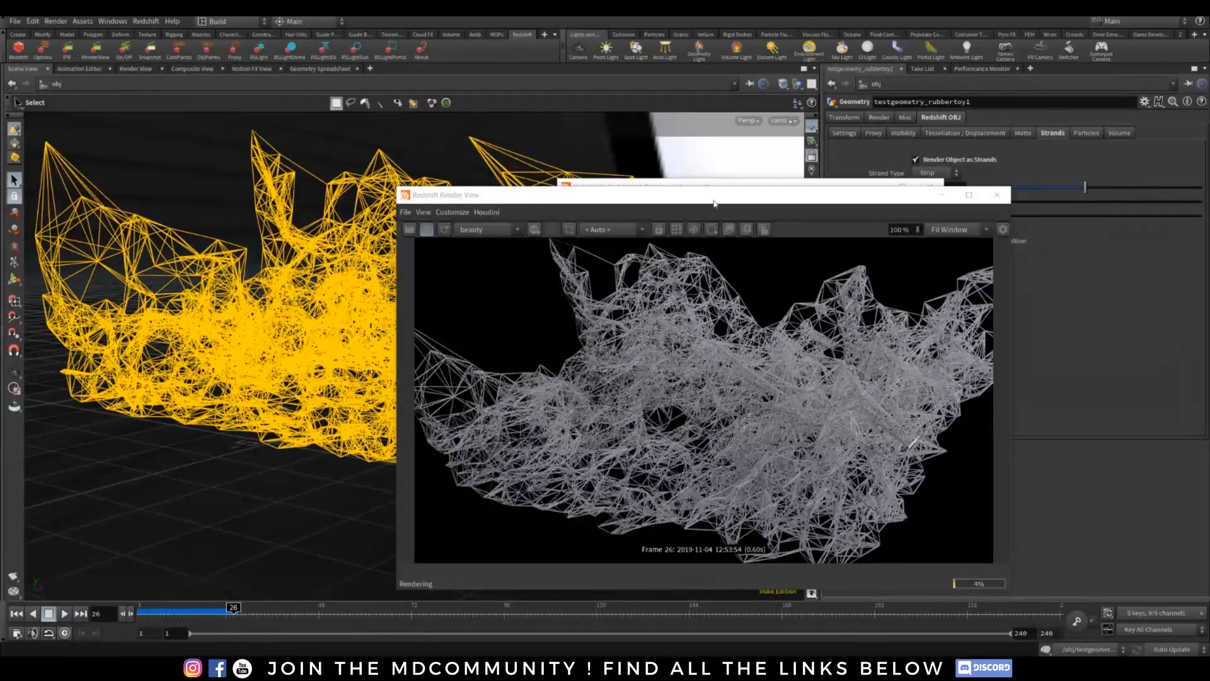
# Arrange the floating windows side by side, create an RS Material Builder in the mat network and go inside it.
pyautogui.moveTo(714, 203); pyautogui.dragTo(484, 138)
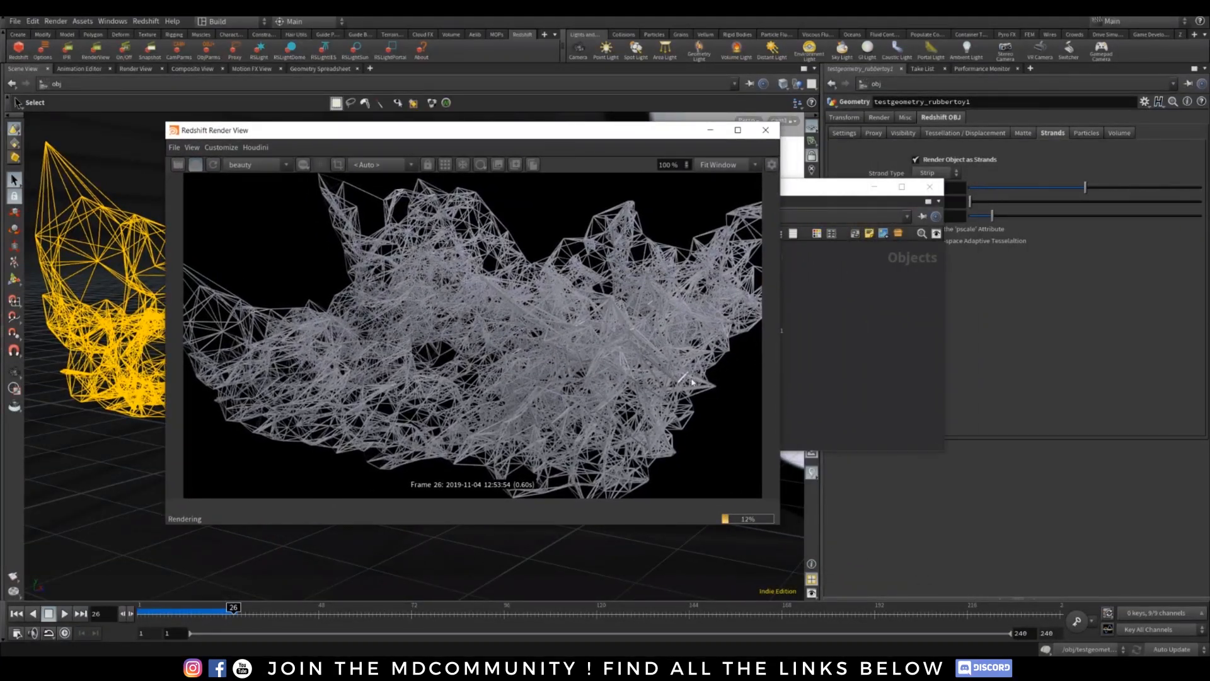
pyautogui.moveTo(819, 194); pyautogui.dragTo(1047, 186)
pyautogui.click(830, 208)
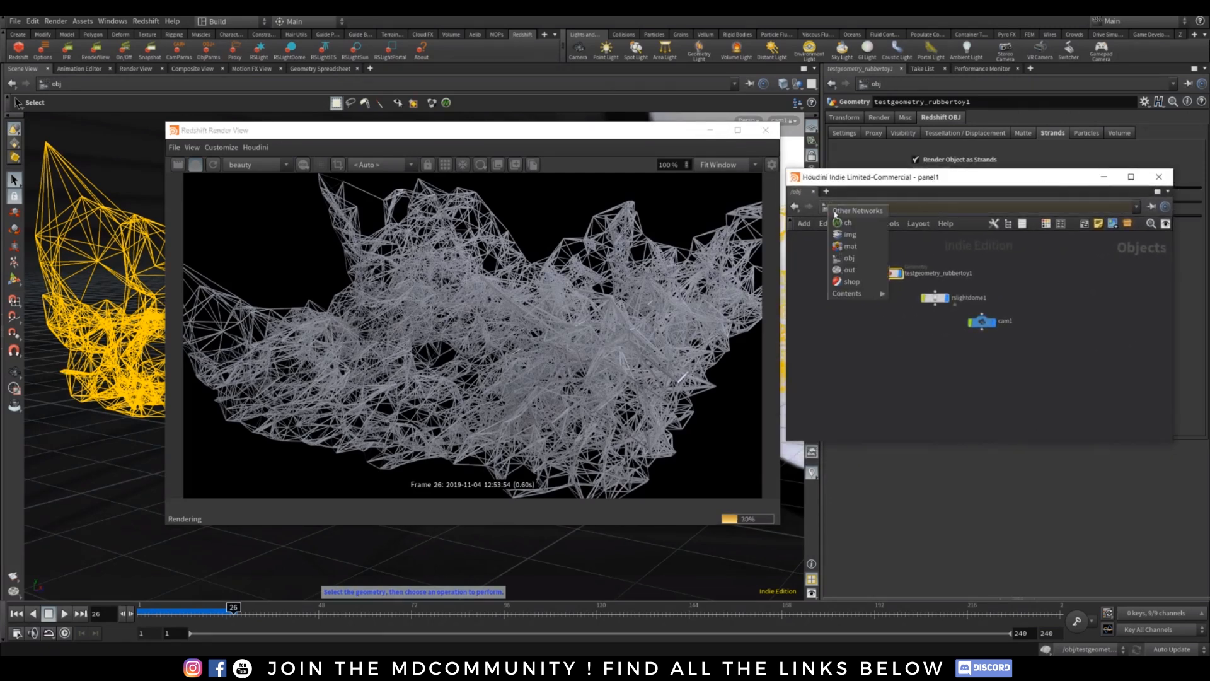
pyautogui.click(850, 246)
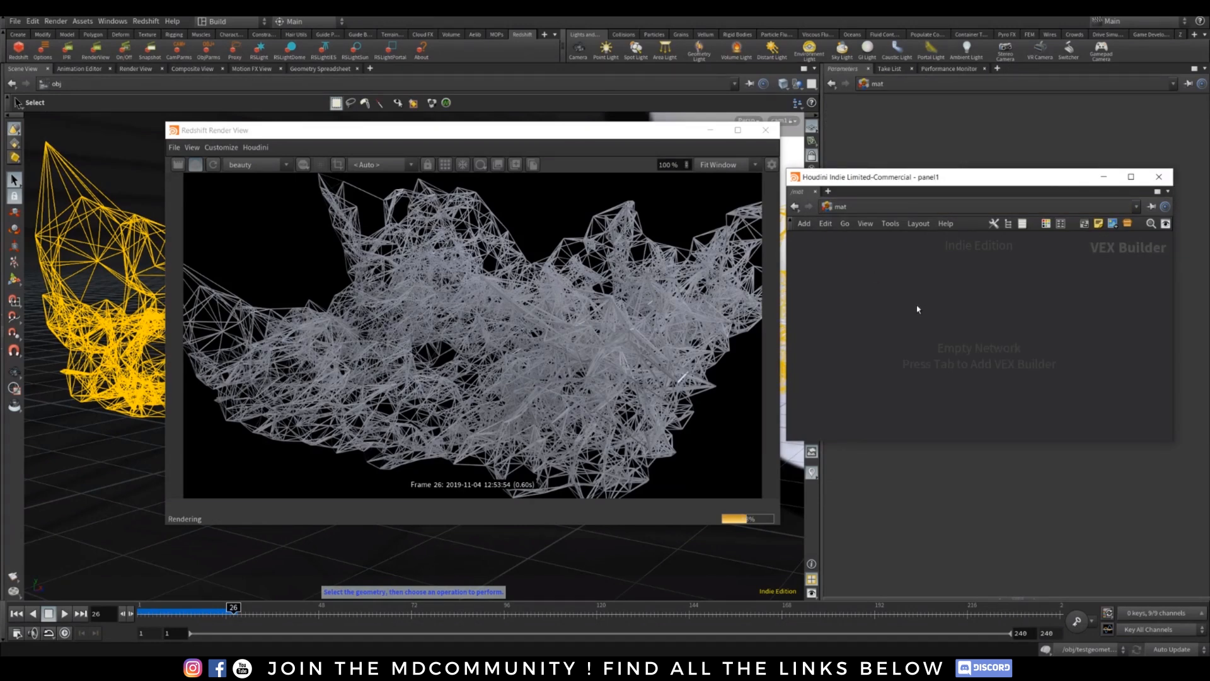
pyautogui.press('Tab')
pyautogui.write('rs m')
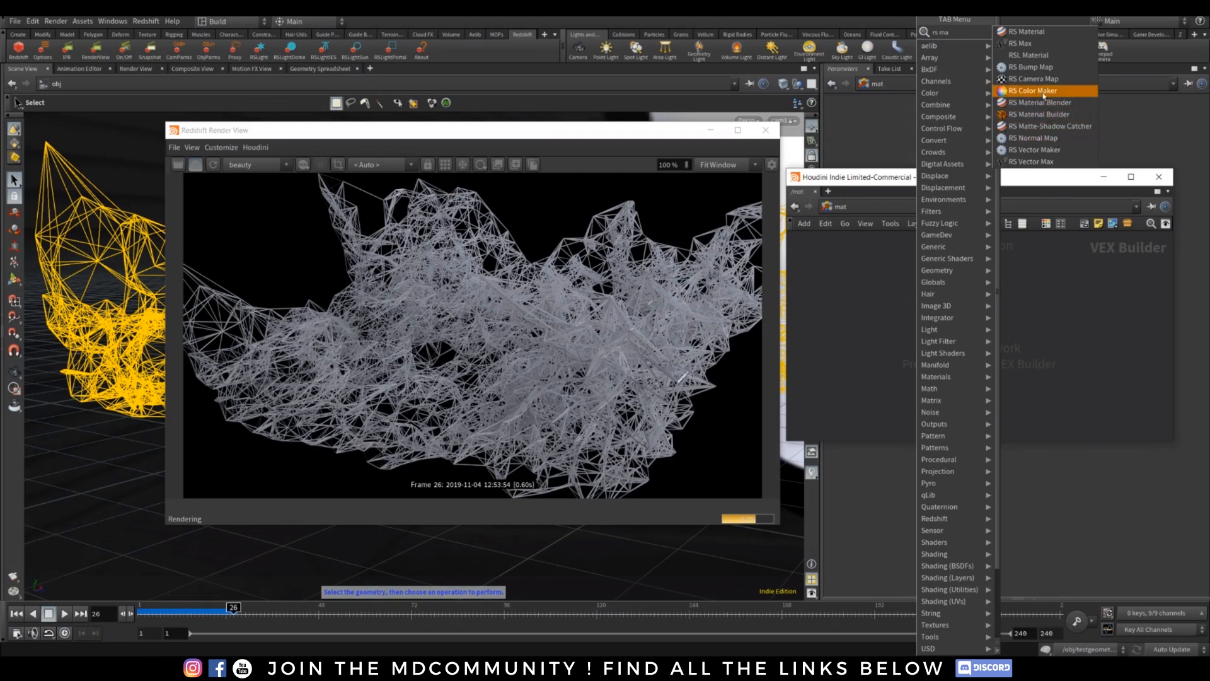
pyautogui.click(1039, 114)
pyautogui.click(956, 310)
pyautogui.scroll(3, 980, 324)
pyautogui.doubleClick(937, 292)
pyautogui.moveTo(969, 313); pyautogui.dragTo(1004, 282)
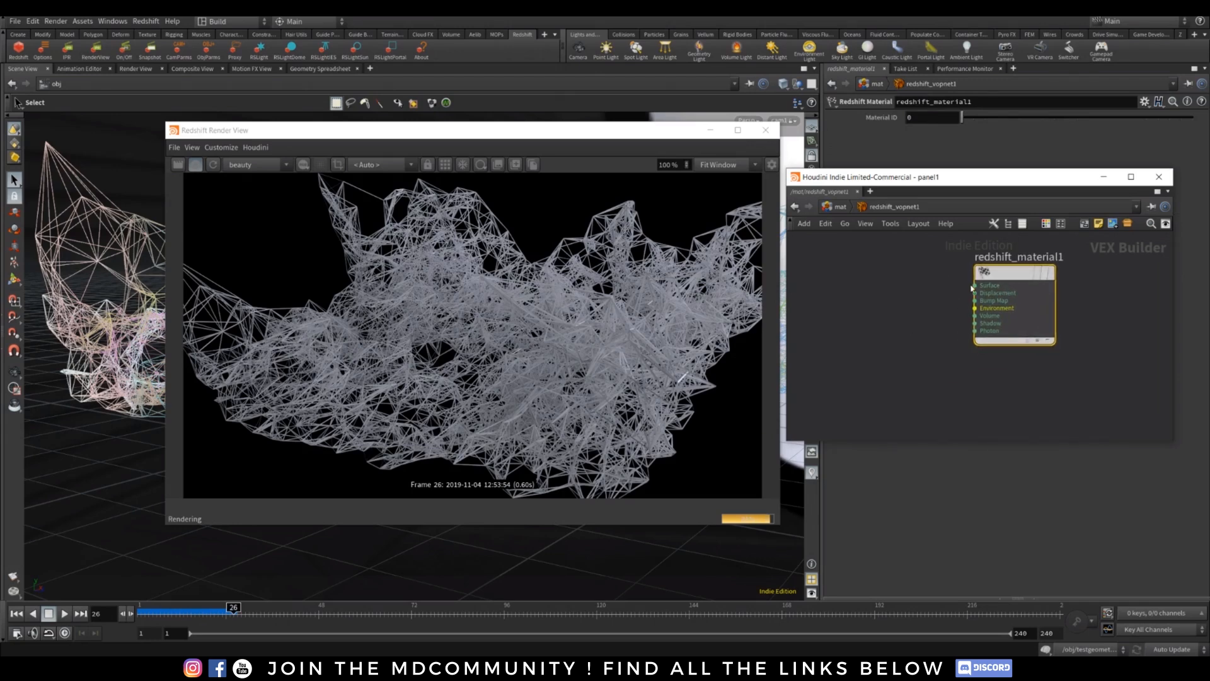
# Add an RS Material node and connect its outColor to the Surface input of redshift_material1.
pyautogui.press('Tab')
pyautogui.write('rs ma')
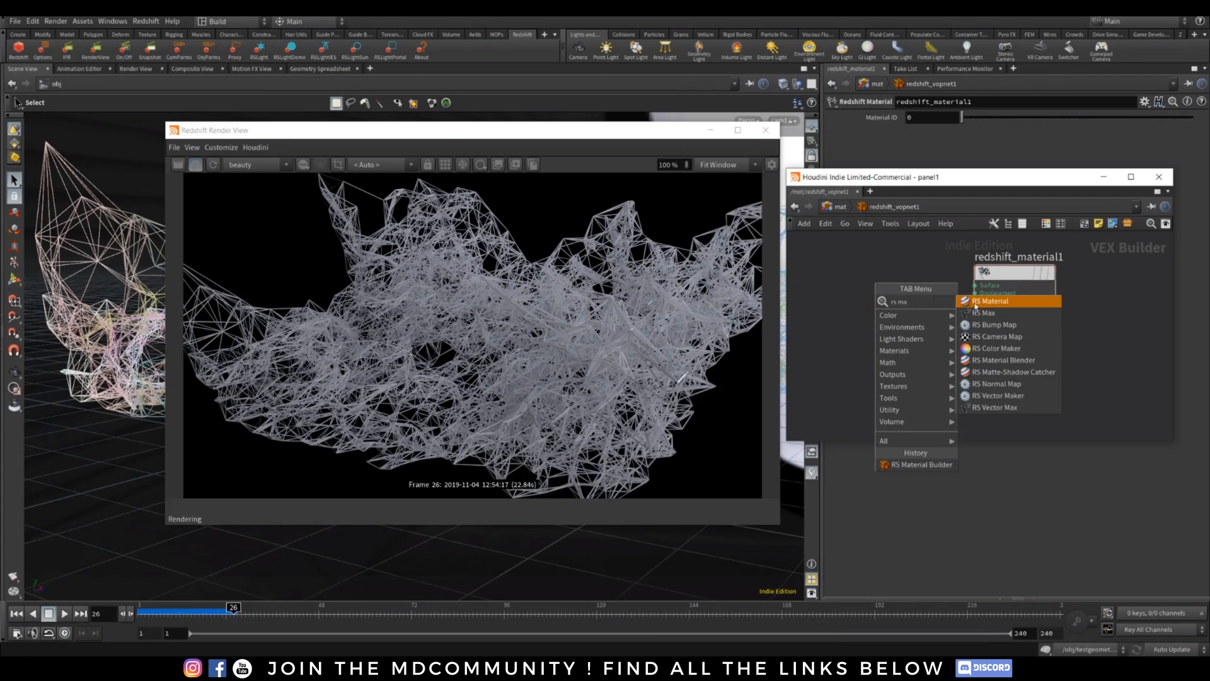
pyautogui.click(988, 302)
pyautogui.click(890, 297)
pyautogui.moveTo(929, 295); pyautogui.dragTo(976, 285)
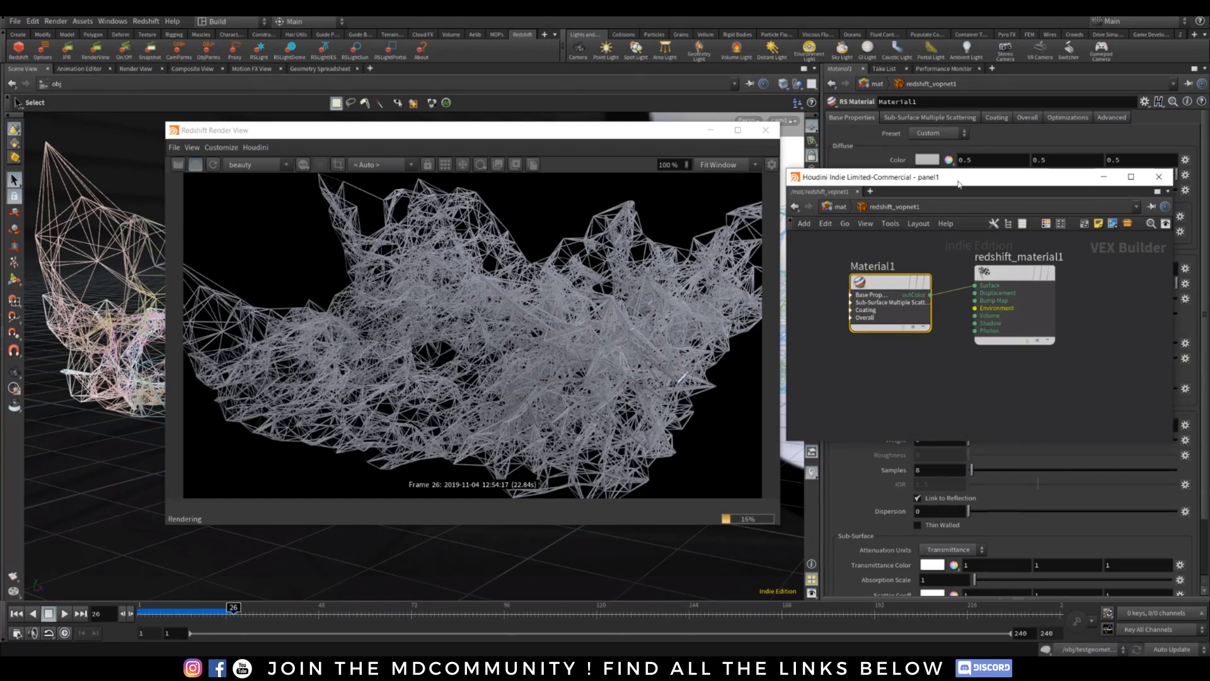
# Assign /mat/redshift_vopnet1 as the render material of testgeometry_rubbertoy1 in the obj network.
pyautogui.click(830, 207)
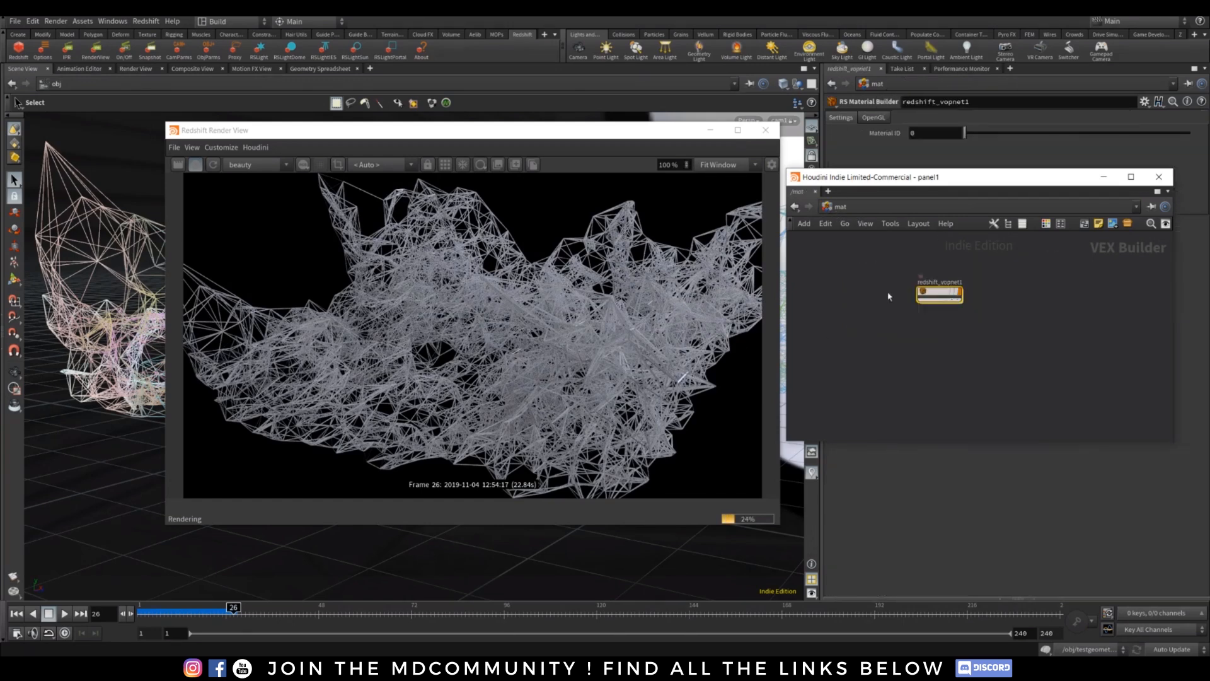
pyautogui.click(843, 223)
pyautogui.click(851, 262)
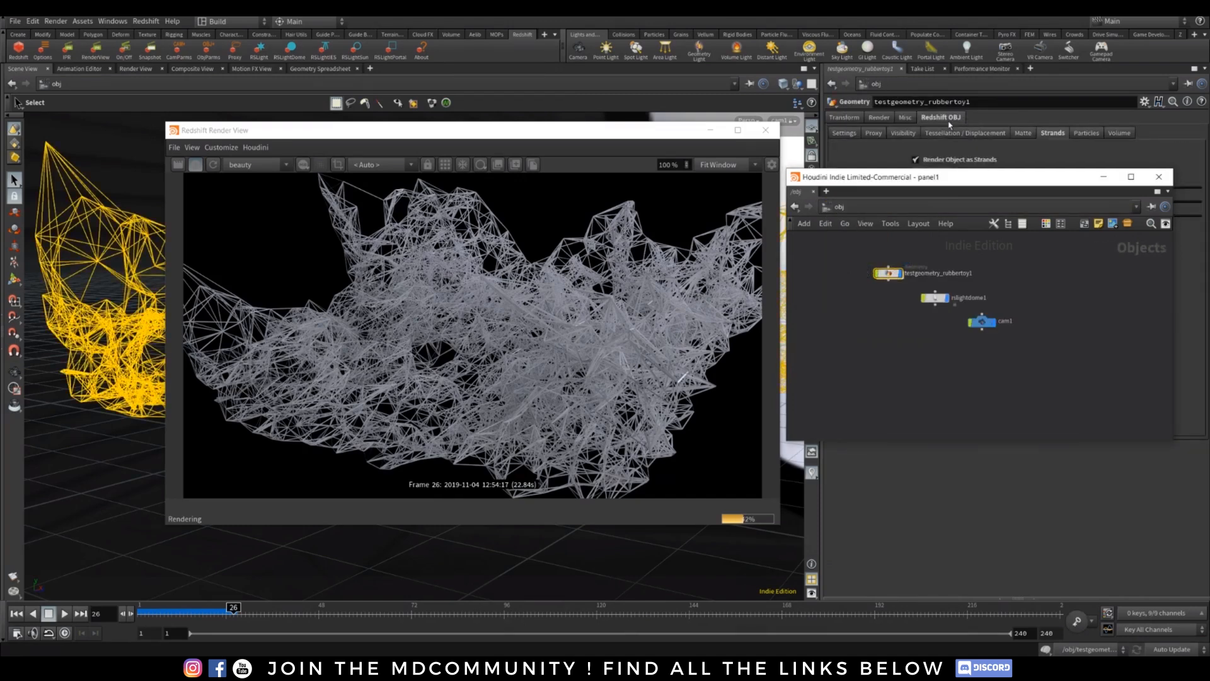
pyautogui.click(879, 118)
pyautogui.moveTo(946, 177); pyautogui.dragTo(943, 211)
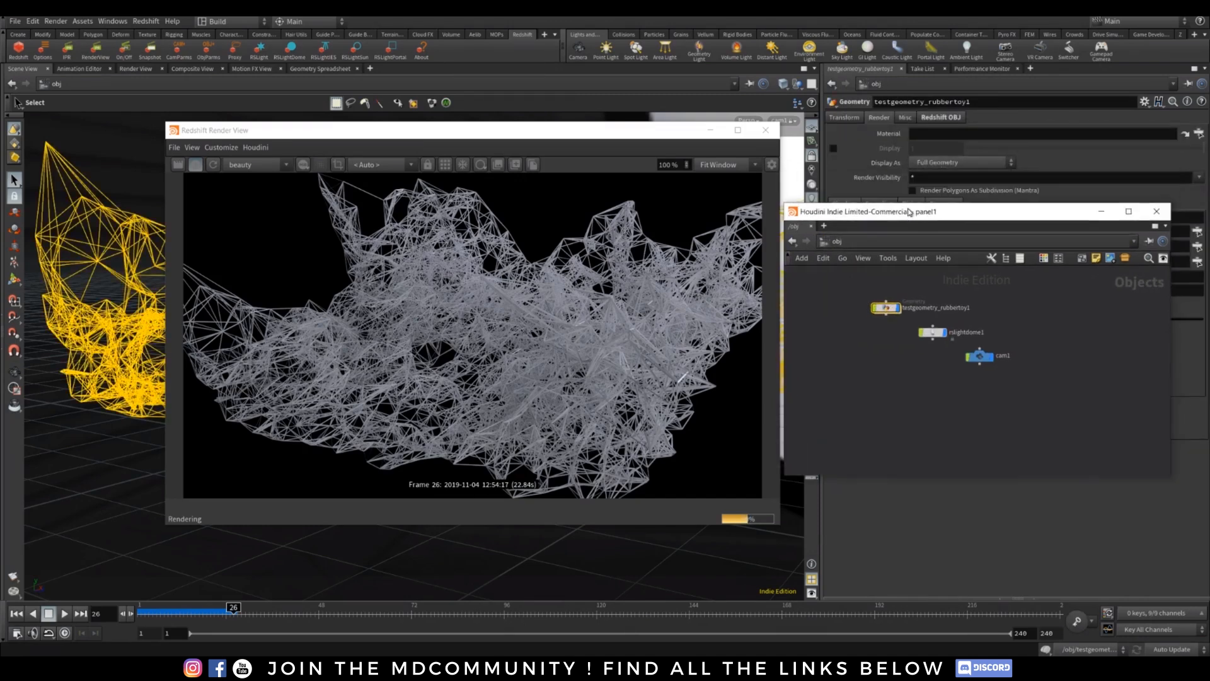
pyautogui.click(1198, 134)
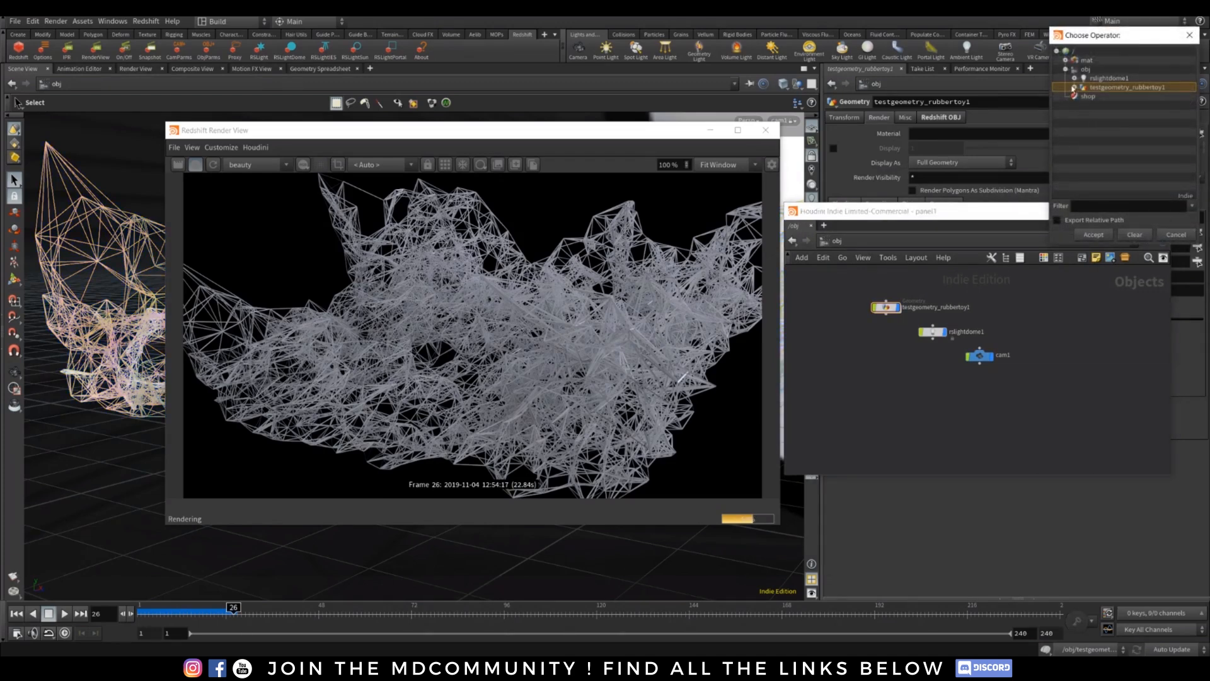
pyautogui.click(1066, 61)
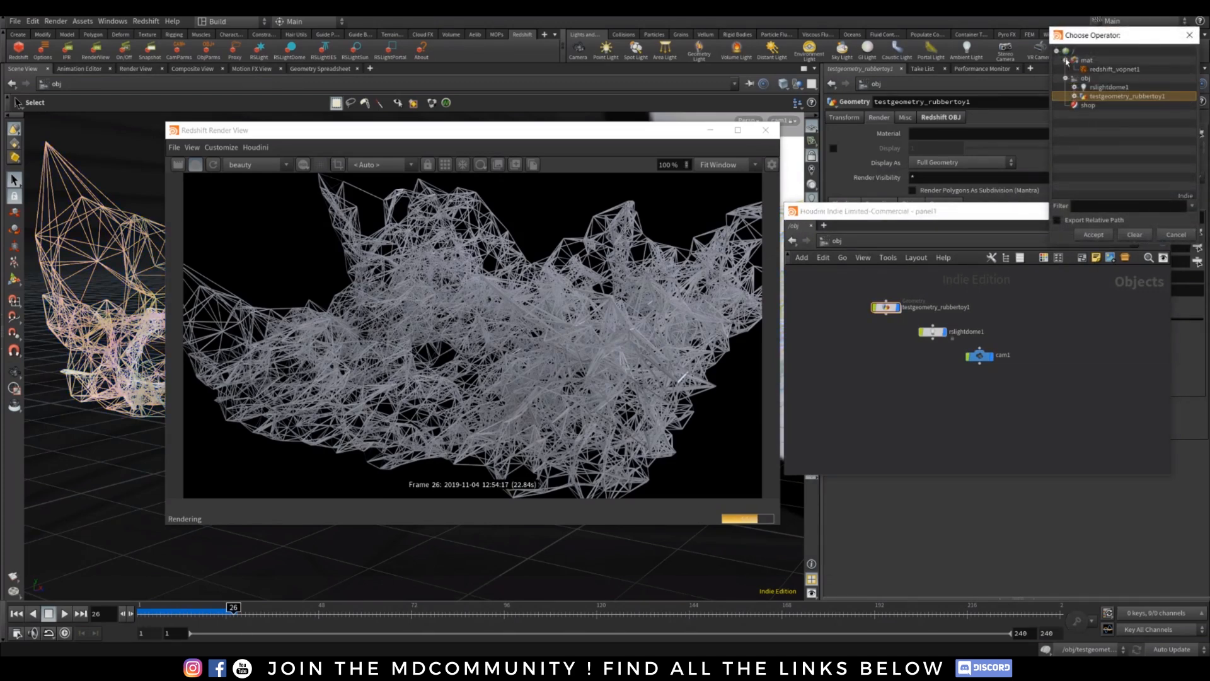
pyautogui.click(1116, 69)
pyautogui.moveTo(1101, 39); pyautogui.dragTo(823, 28)
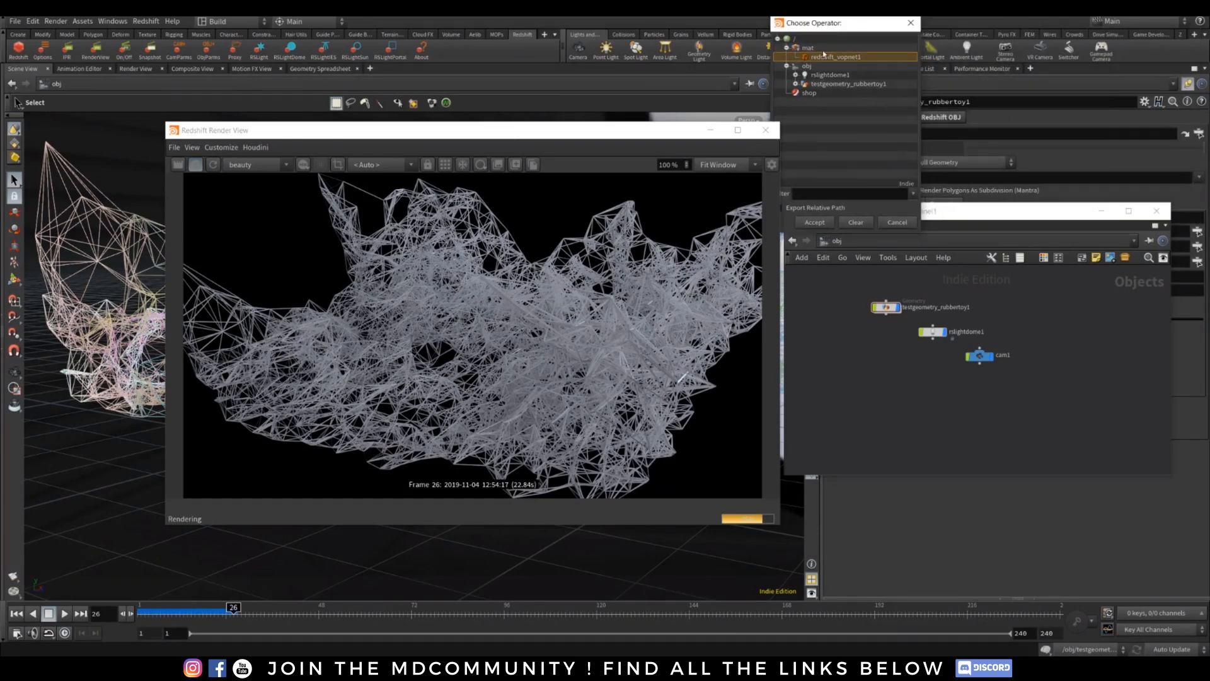
pyautogui.click(814, 221)
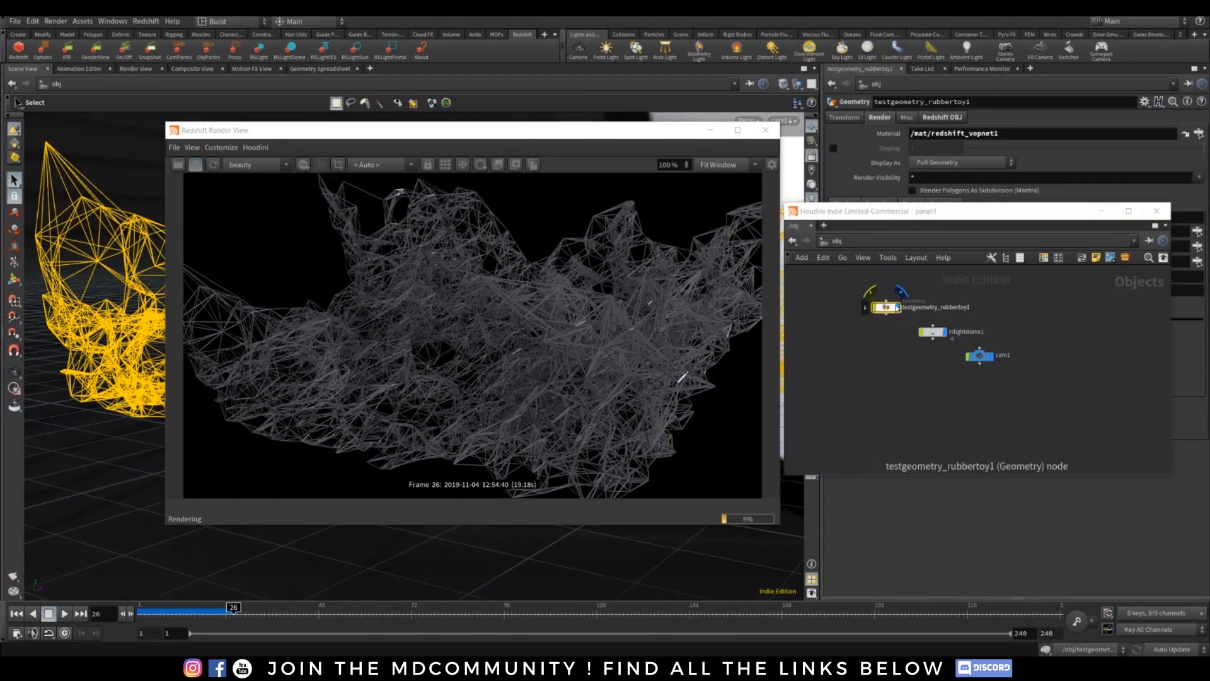
# Return to the mat network and go inside redshift_vopnet1.
pyautogui.doubleClick(886, 307)
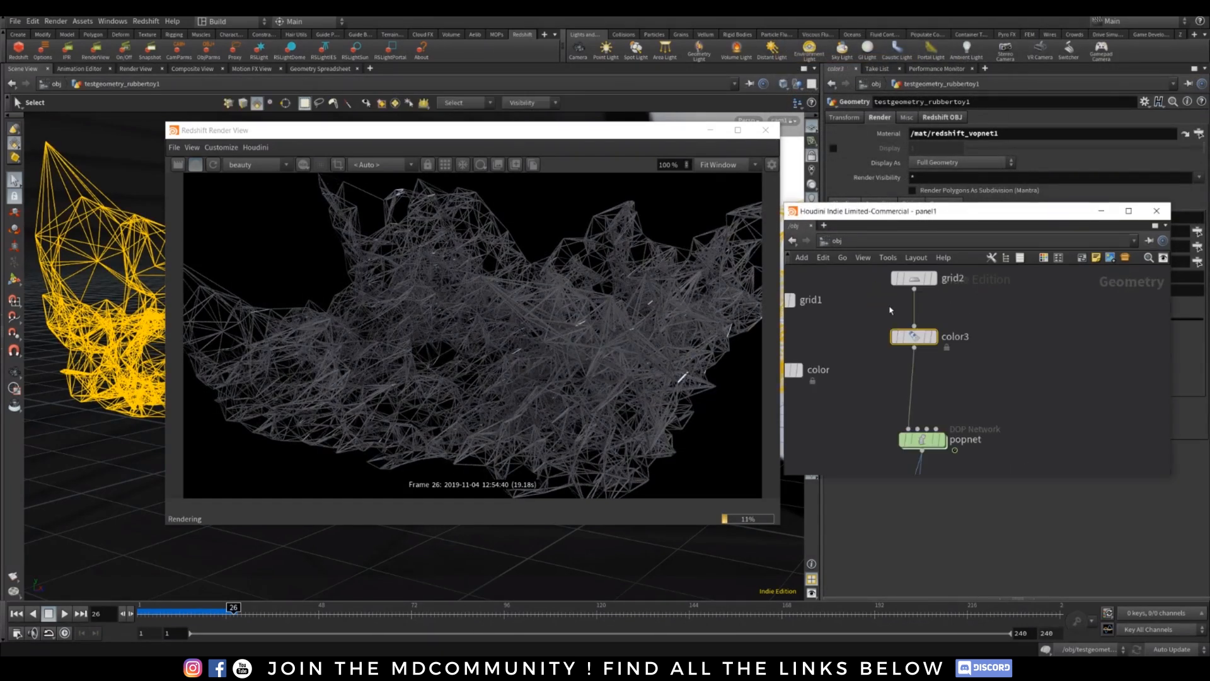
pyautogui.click(828, 245)
pyautogui.click(829, 243)
pyautogui.click(843, 280)
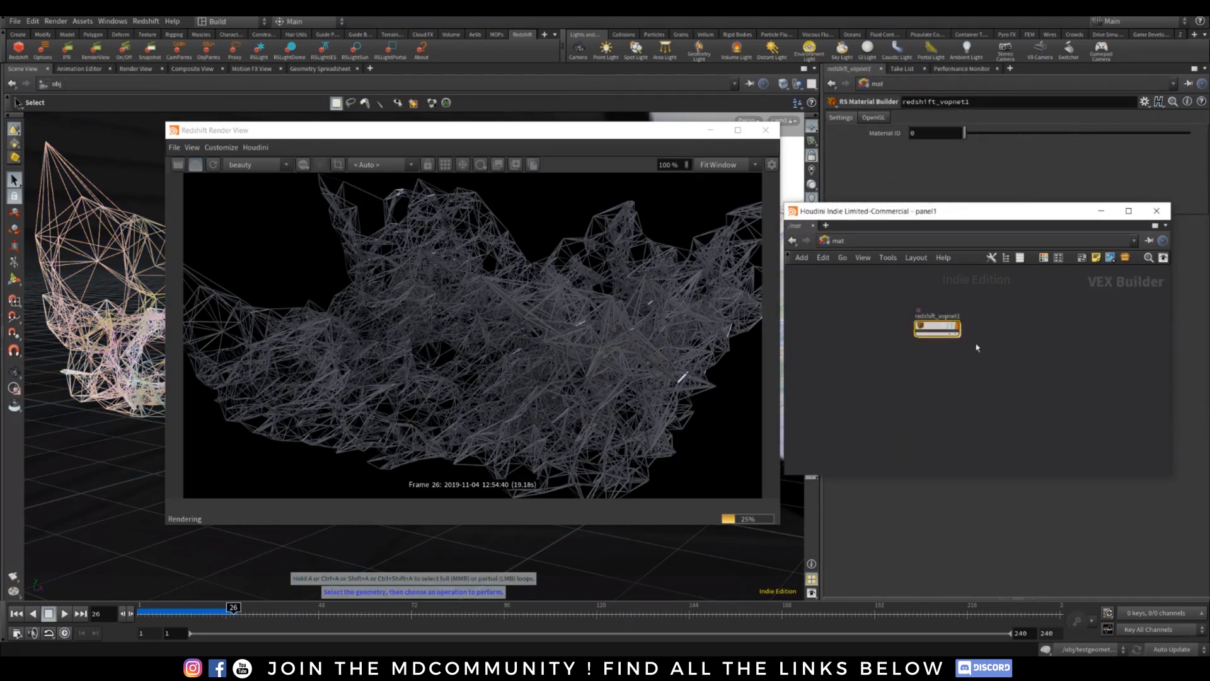
pyautogui.doubleClick(933, 330)
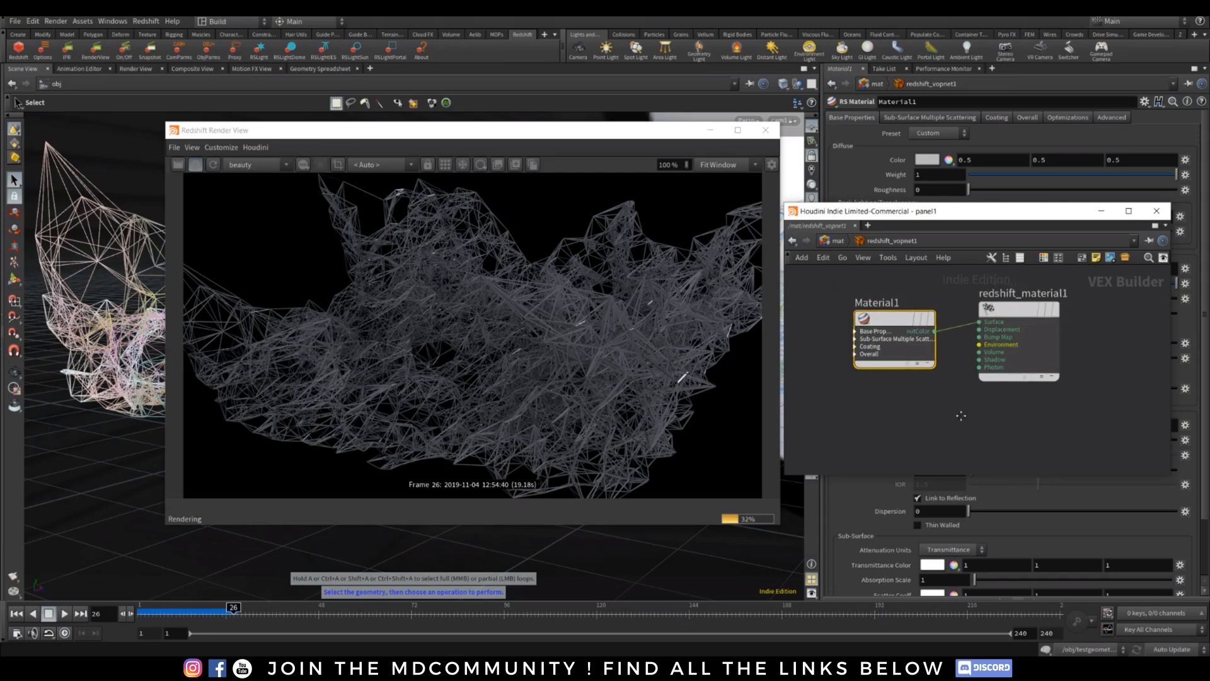
# Add an RS Point Attribute node beside Material1 in the shader network.
pyautogui.press('Tab')
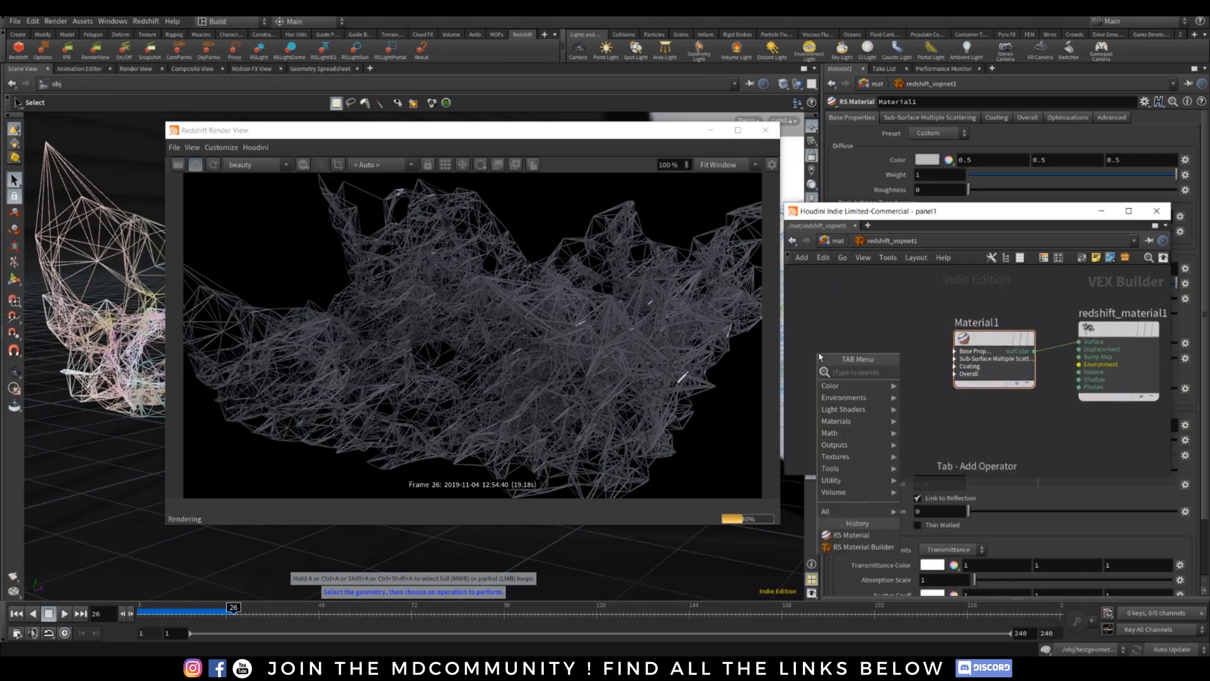
pyautogui.write('rs p')
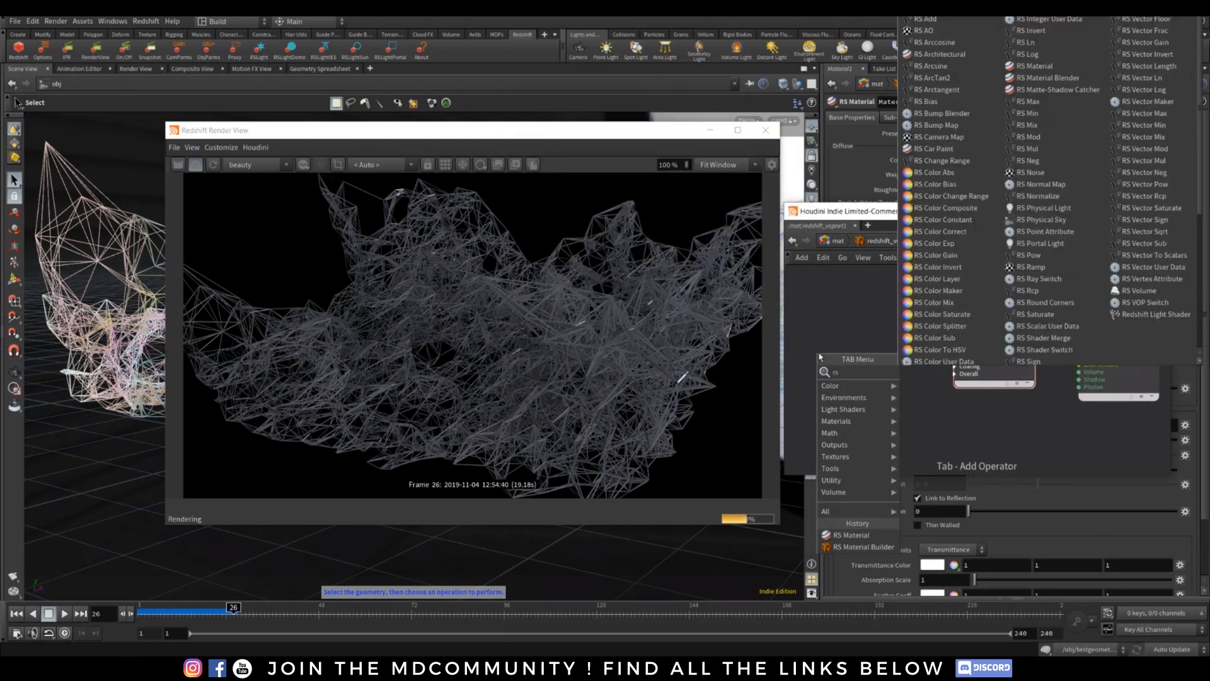
pyautogui.press('Down')
pyautogui.press('Down')
pyautogui.press('Down')
pyautogui.press('Down')
pyautogui.press('Down')
pyautogui.press('Down')
pyautogui.press('Down')
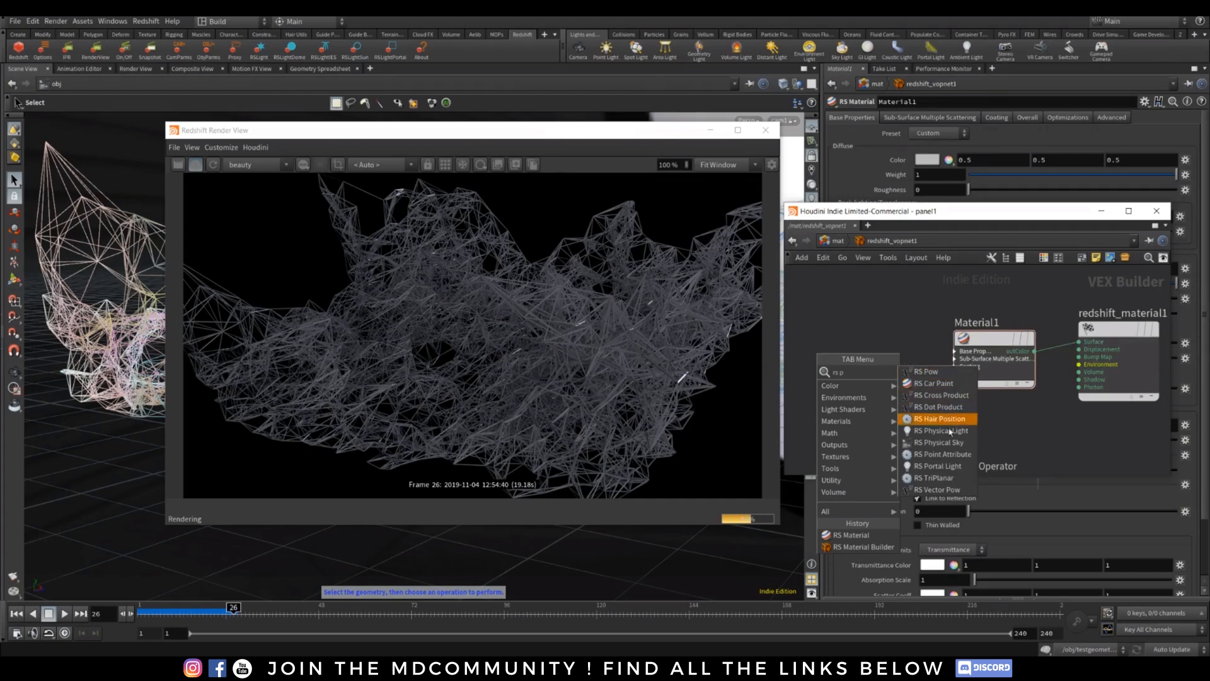
pyautogui.press('Return')
# Set the point attribute node's attribute name to Cd.
pyautogui.click(860, 357)
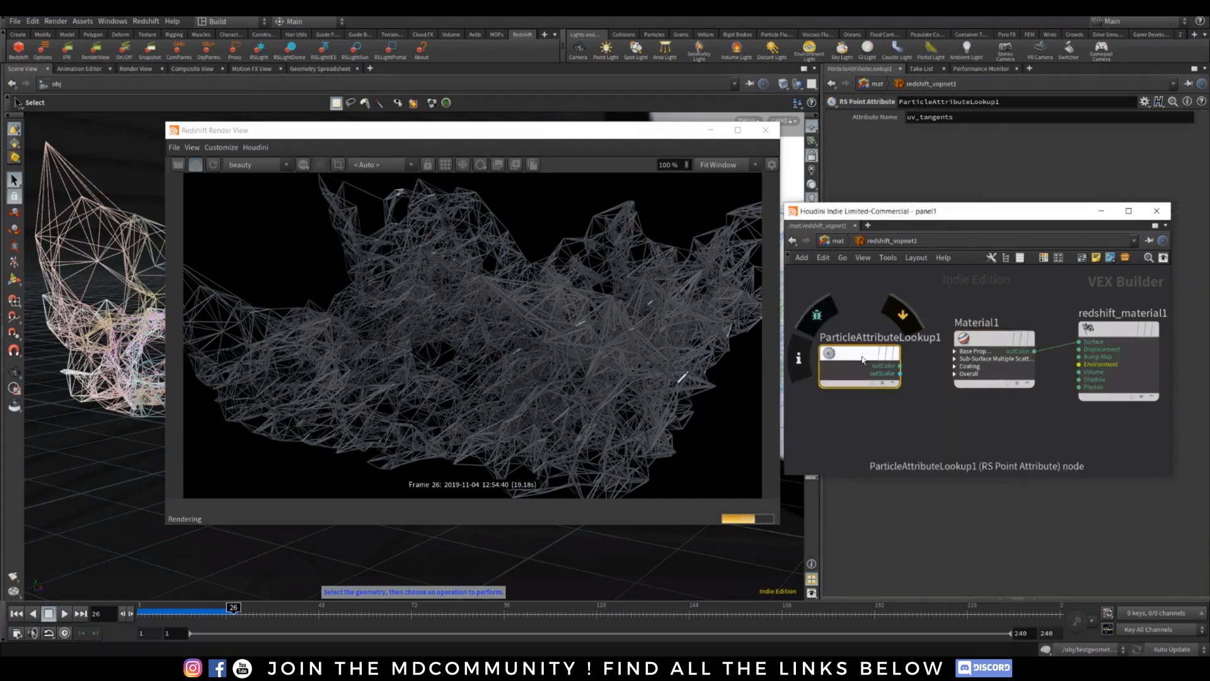
pyautogui.click(971, 117)
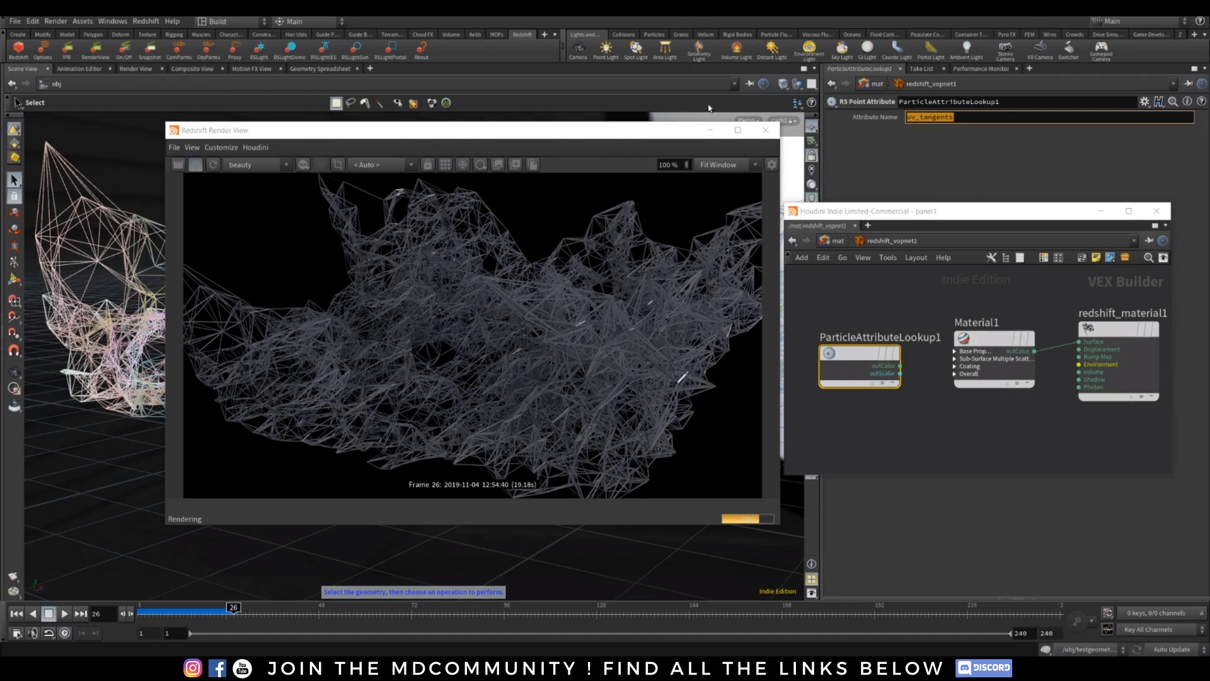
pyautogui.write('Cd')
pyautogui.press('Return')
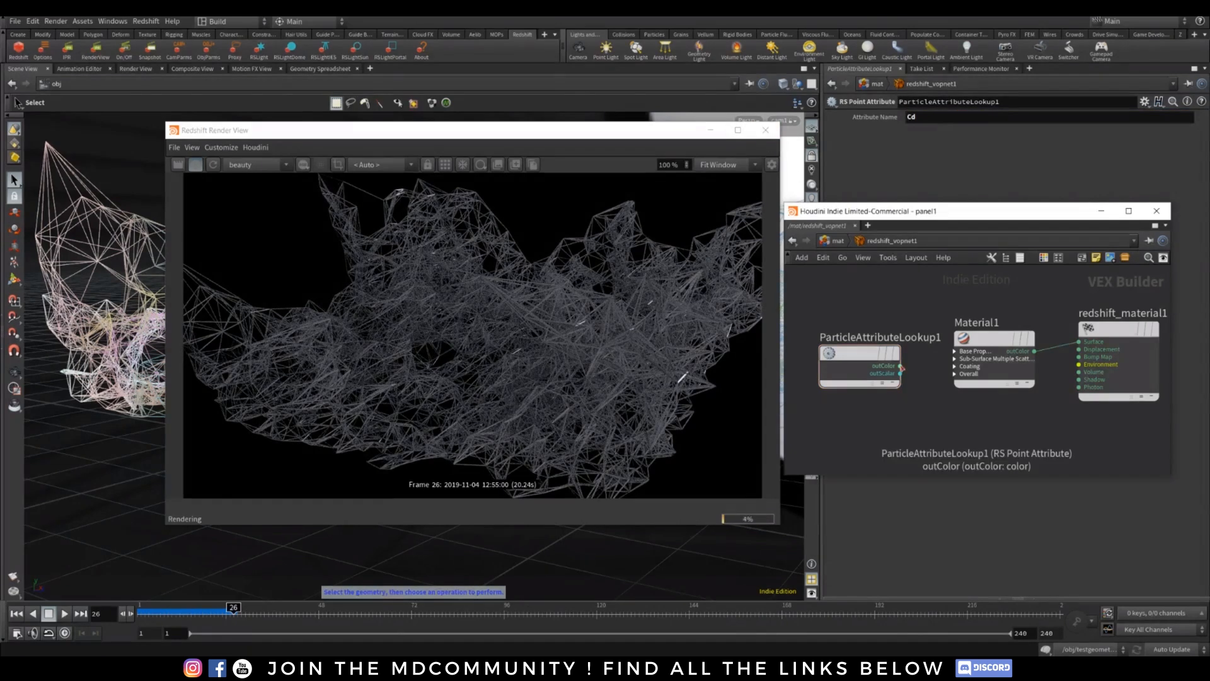
# Expand Material1's base property inputs and connect the point attribute node's outColor to diffuse_color.
pyautogui.click(955, 355)
pyautogui.click(954, 353)
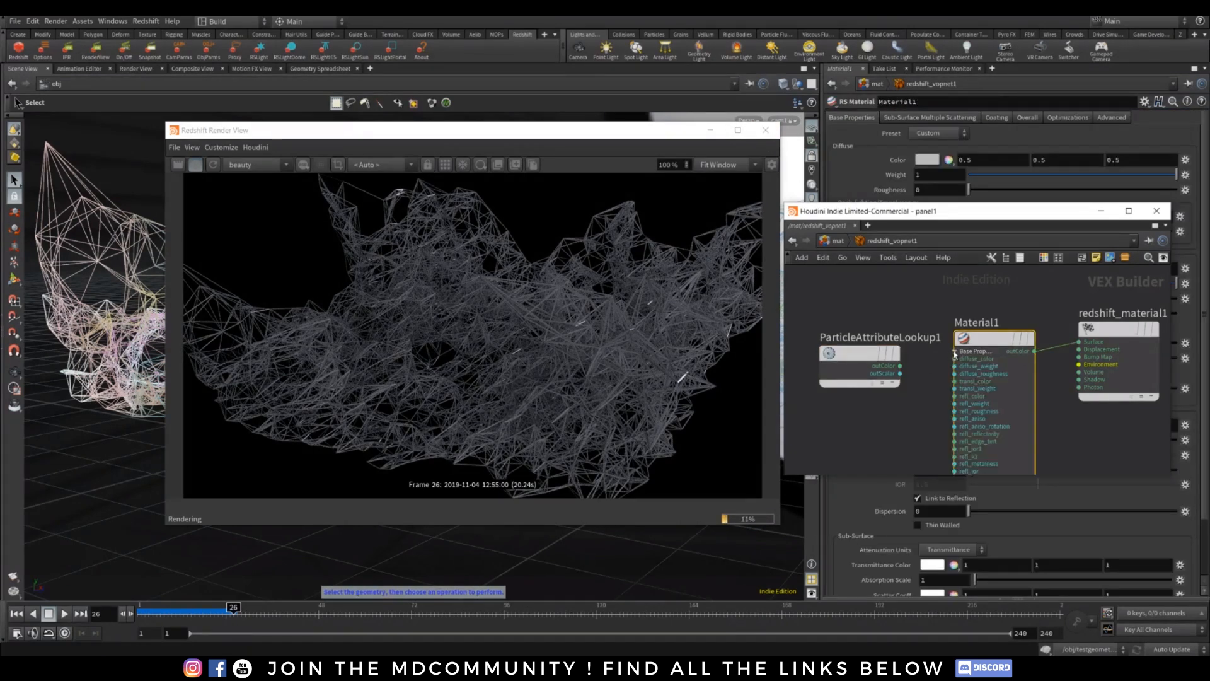
pyautogui.click(900, 365)
pyautogui.click(955, 359)
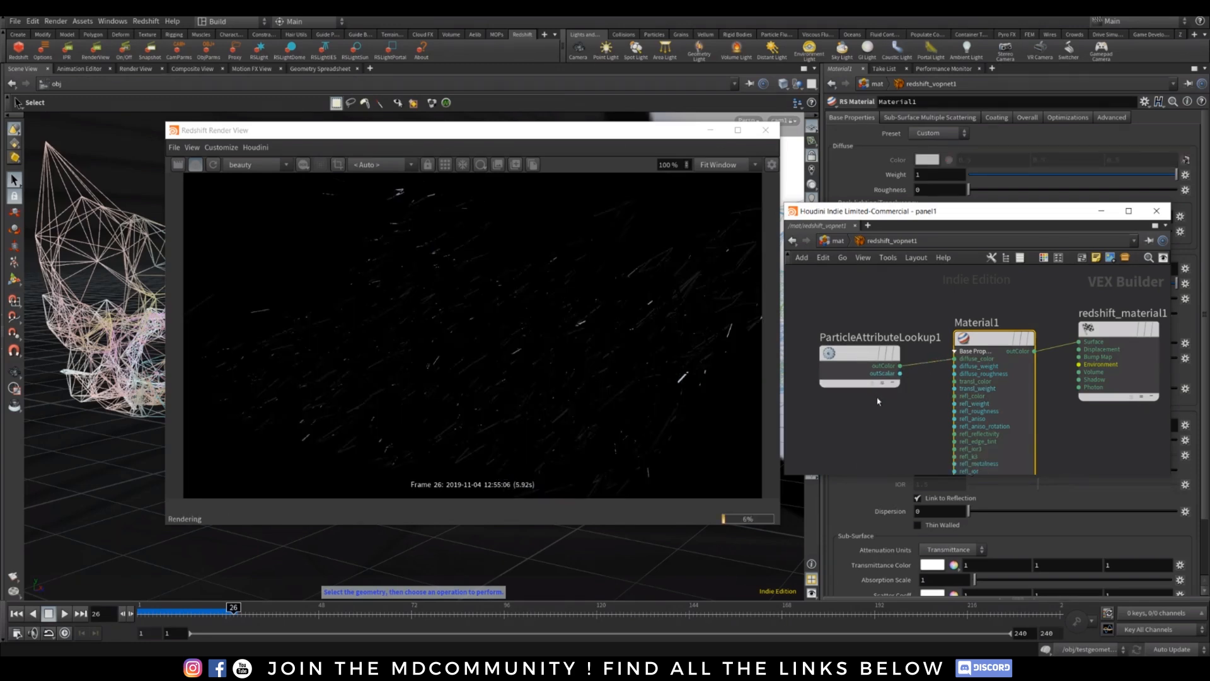
# Select the point attribute node, refresh the Redshift render with the Cd-driven material, and move the render window clear of the viewport.
pyautogui.click(853, 356)
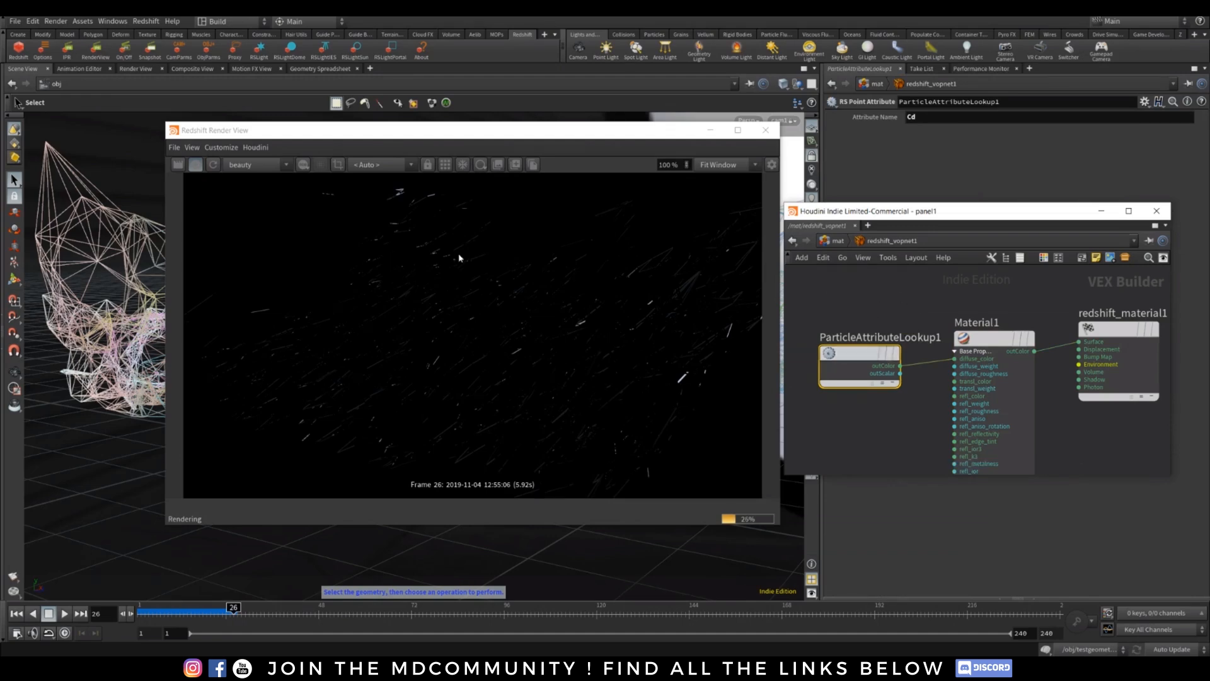
pyautogui.click(214, 166)
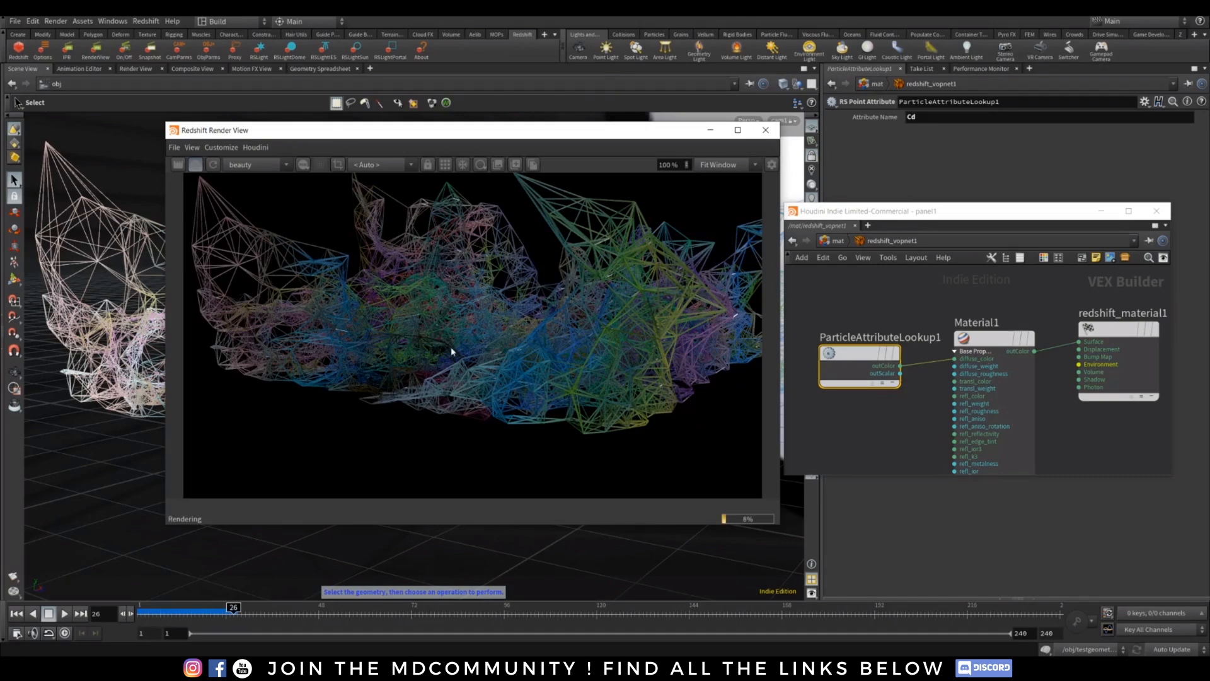
pyautogui.moveTo(486, 137); pyautogui.dragTo(766, 153)
# Examine the colored wire network from several angles and distances in the live Redshift render.
pyautogui.keyDown('alt'); pyautogui.moveTo(286, 284); pyautogui.dragTo(378, 297); pyautogui.keyUp('alt')
pyautogui.keyDown('alt'); pyautogui.moveTo(378, 296); pyautogui.dragTo(353, 337, button='right'); pyautogui.keyUp('alt')
pyautogui.keyDown('alt'); pyautogui.moveTo(353, 337); pyautogui.dragTo(189, 319); pyautogui.keyUp('alt')
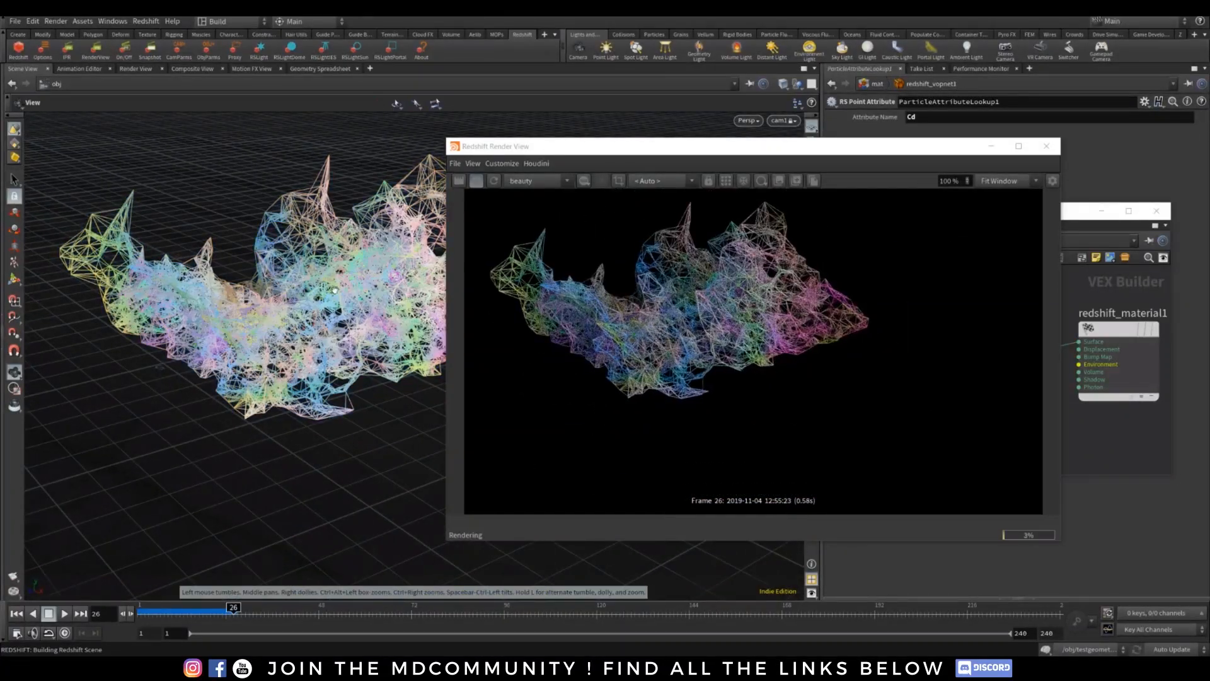
pyautogui.keyDown('alt'); pyautogui.moveTo(323, 293); pyautogui.dragTo(394, 302, button='right'); pyautogui.keyUp('alt')
pyautogui.keyDown('alt'); pyautogui.moveTo(394, 302); pyautogui.dragTo(331, 260); pyautogui.keyUp('alt')
pyautogui.keyDown('alt'); pyautogui.moveTo(330, 259); pyautogui.dragTo(350, 302, button='right'); pyautogui.keyUp('alt')
pyautogui.keyDown('alt'); pyautogui.moveTo(350, 303); pyautogui.dragTo(324, 346); pyautogui.keyUp('alt')
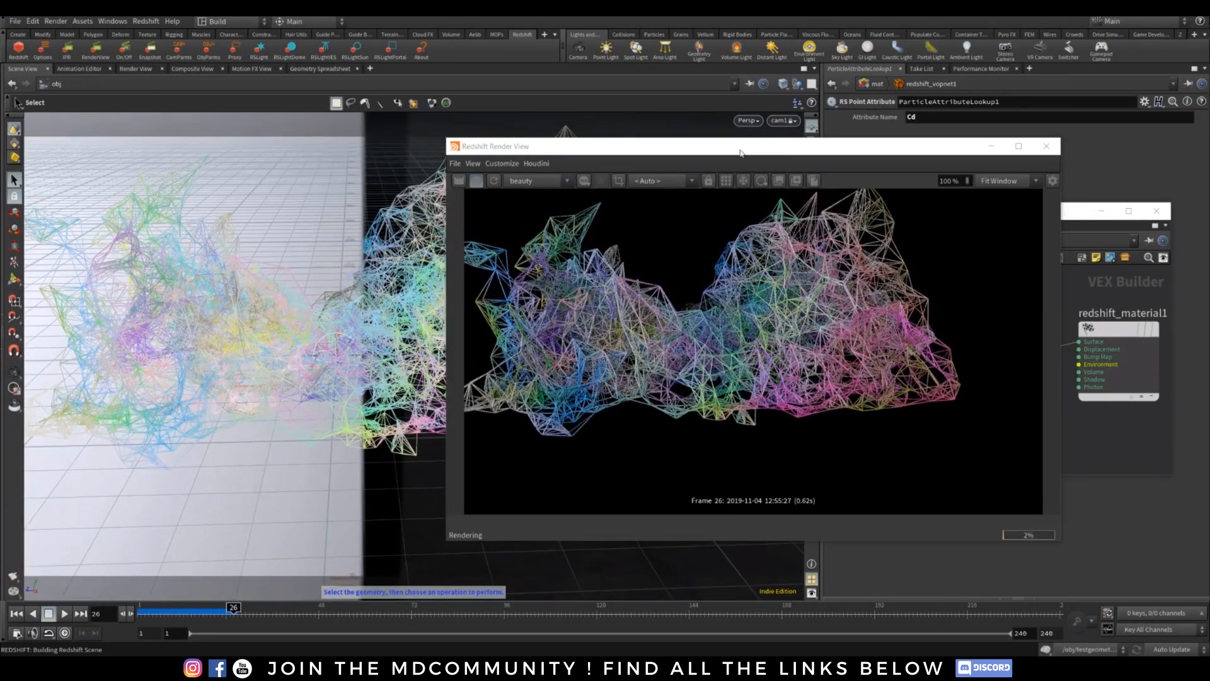
pyautogui.moveTo(741, 152); pyautogui.dragTo(588, 122)
pyautogui.keyDown('alt'); pyautogui.moveTo(323, 262); pyautogui.dragTo(264, 357); pyautogui.keyUp('alt')
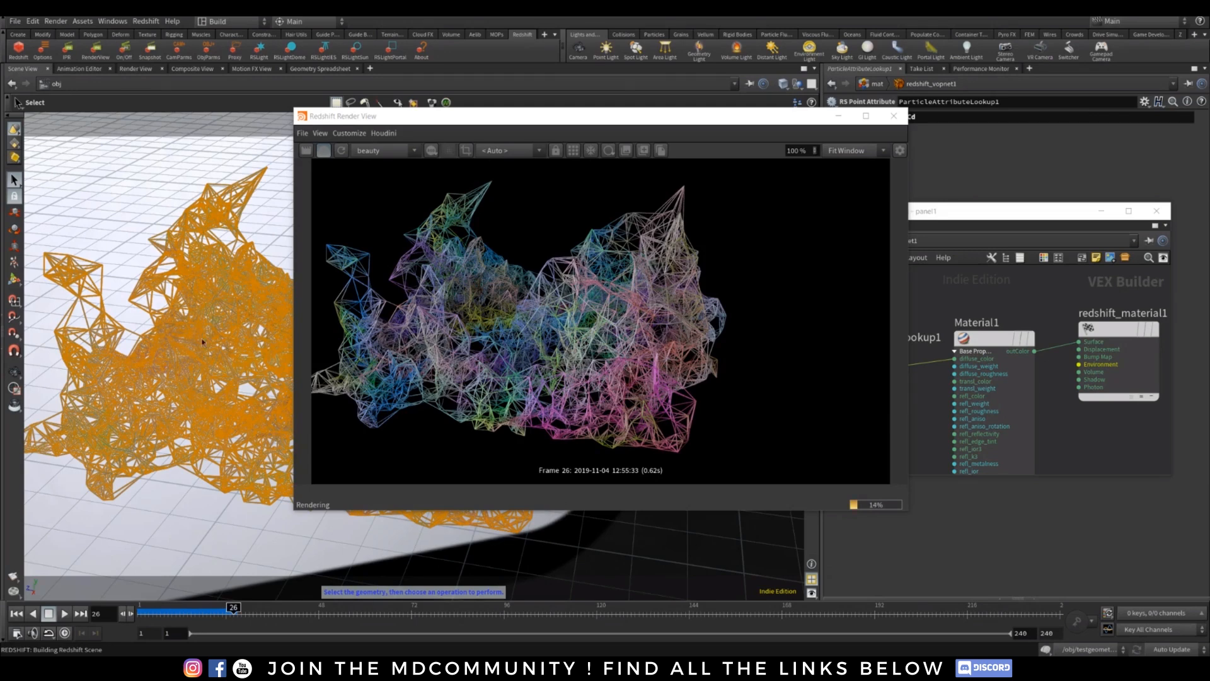
pyautogui.moveTo(679, 121); pyautogui.dragTo(525, 112)
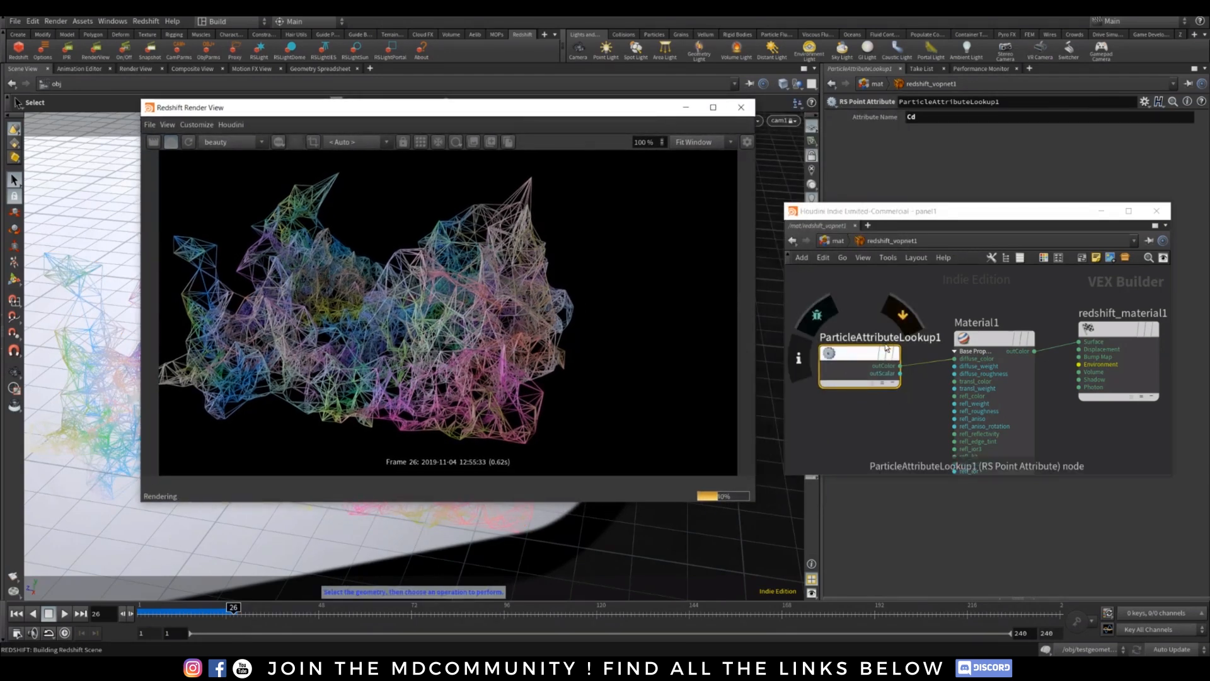
# Move the Material1 and point attribute nodes up in the shader network and check the Cd attribute name.
pyautogui.moveTo(989, 339); pyautogui.dragTo(978, 308)
pyautogui.moveTo(854, 357); pyautogui.dragTo(836, 325)
pyautogui.moveTo(931, 118); pyautogui.dragTo(804, 133)
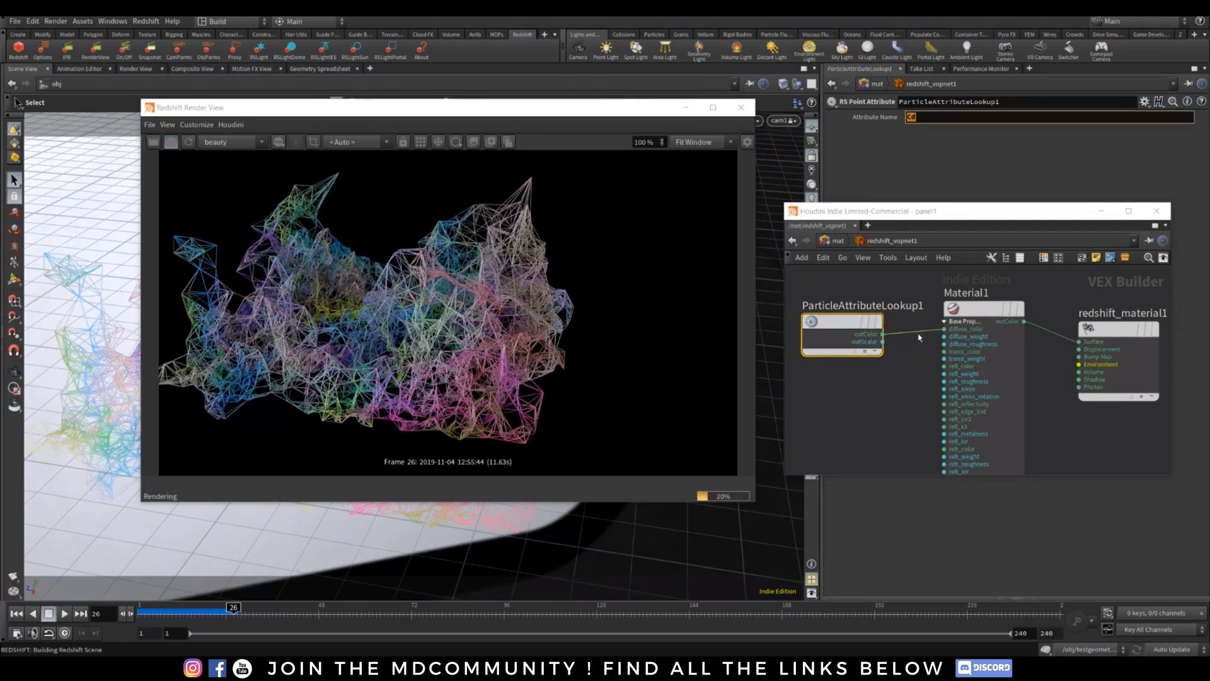
pyautogui.click(922, 117)
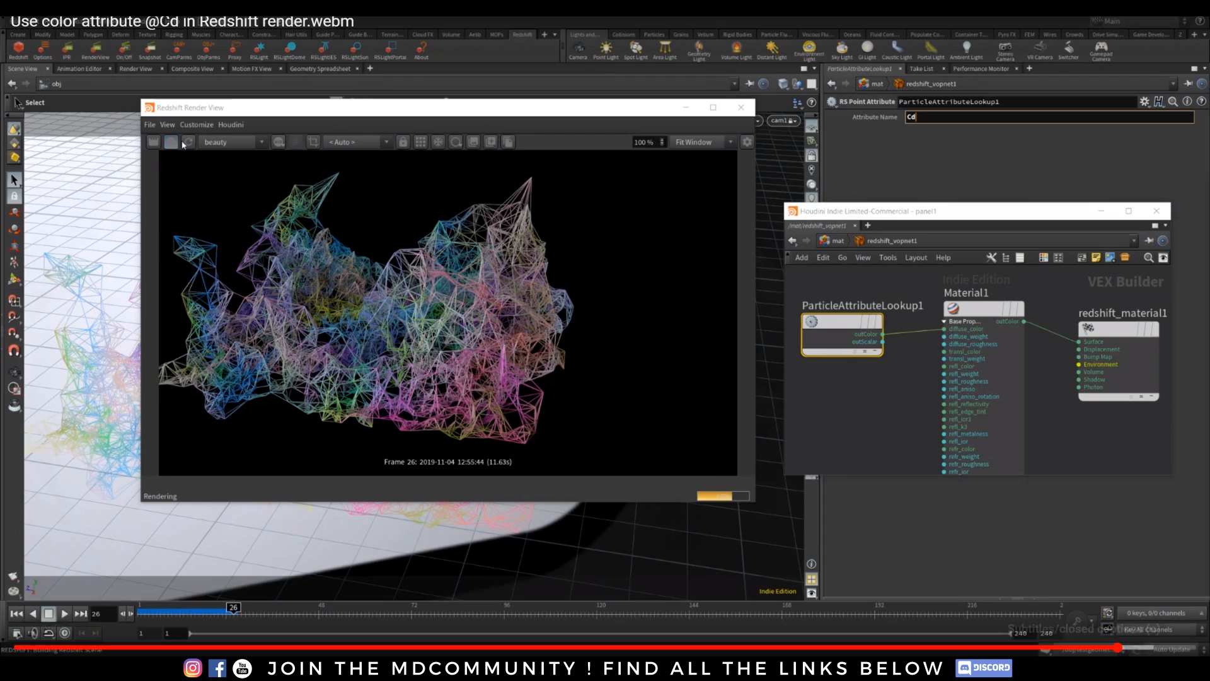
# Switch to the browser, open the Motion Designers Community Patreon page and browse its Houdini tutorial posts down to Tutorial #1.
pyautogui.click(1178, 663)
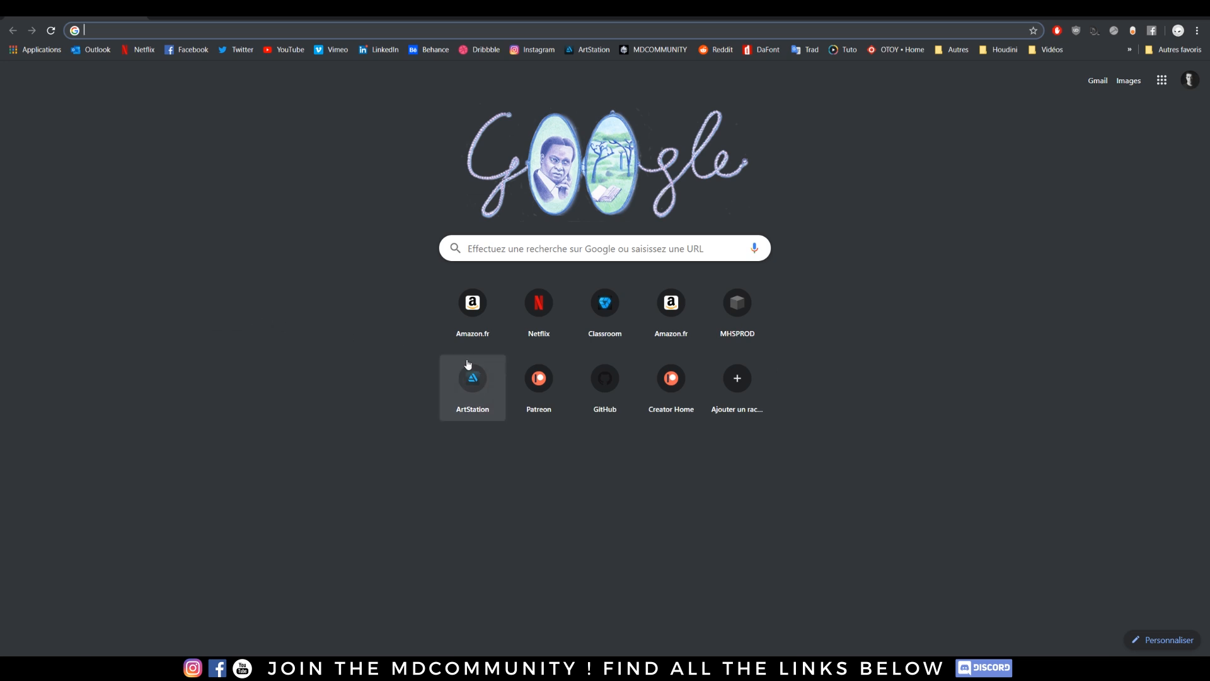
pyautogui.click(539, 382)
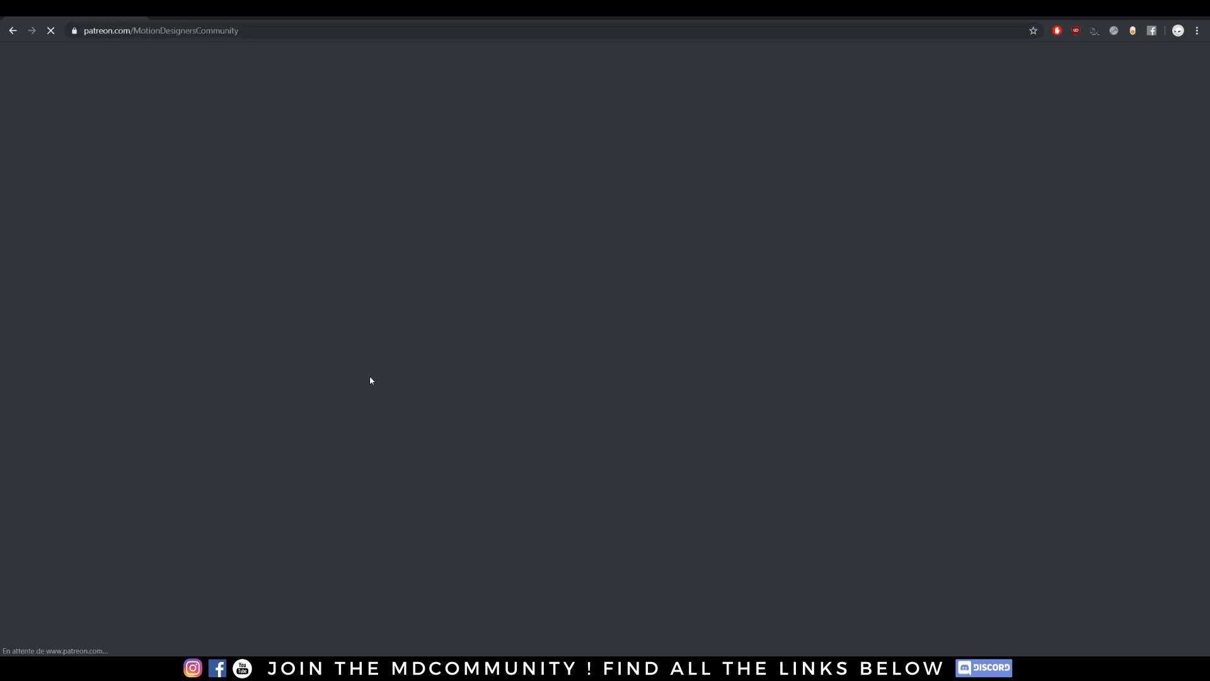
pyautogui.scroll(-8, 329, 382)
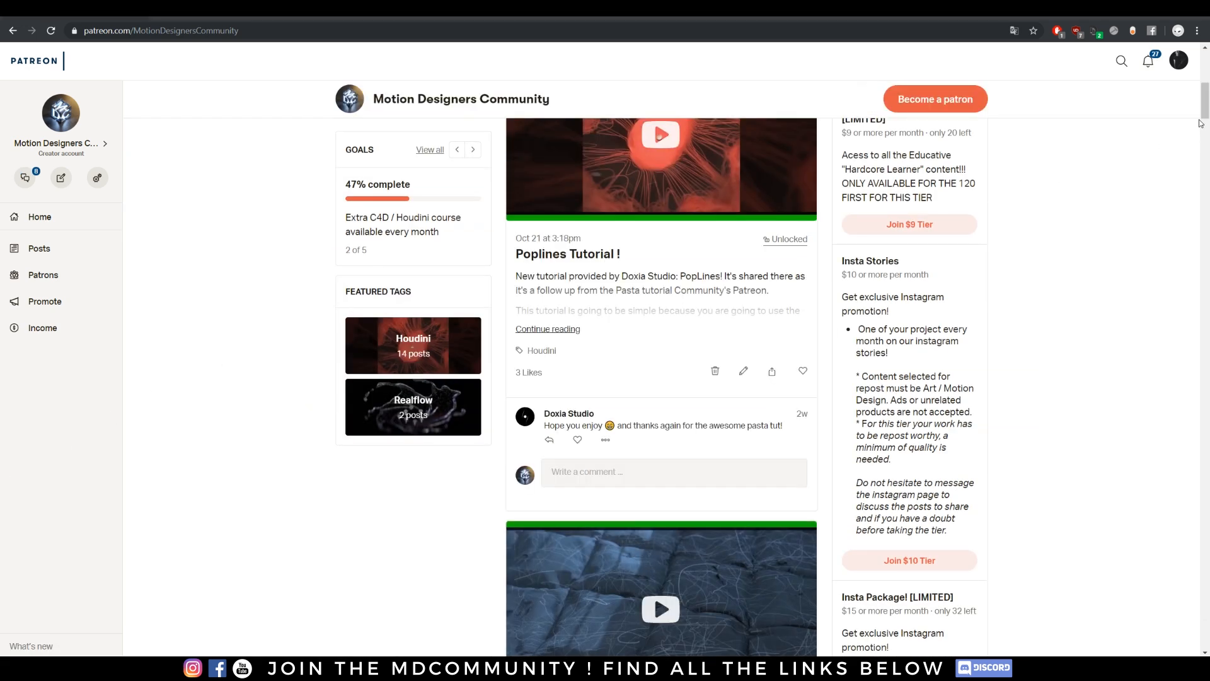
pyautogui.moveTo(1206, 105); pyautogui.dragTo(1161, 461)
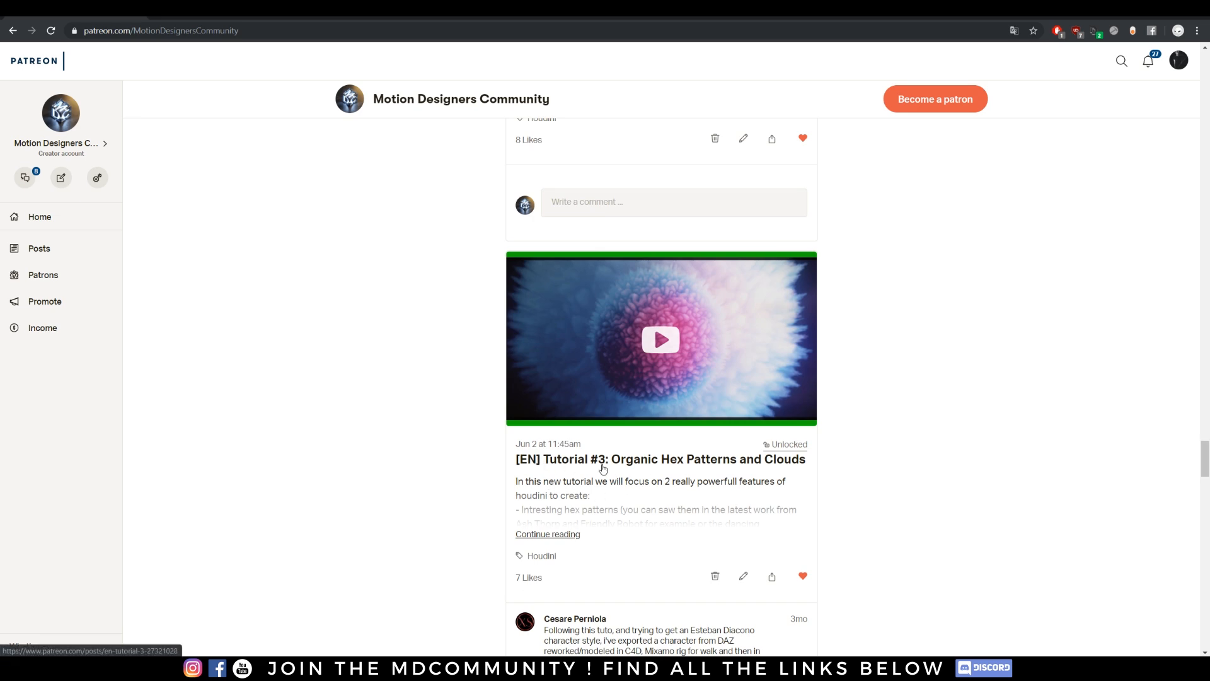
pyautogui.moveTo(1204, 463); pyautogui.dragTo(1194, 608)
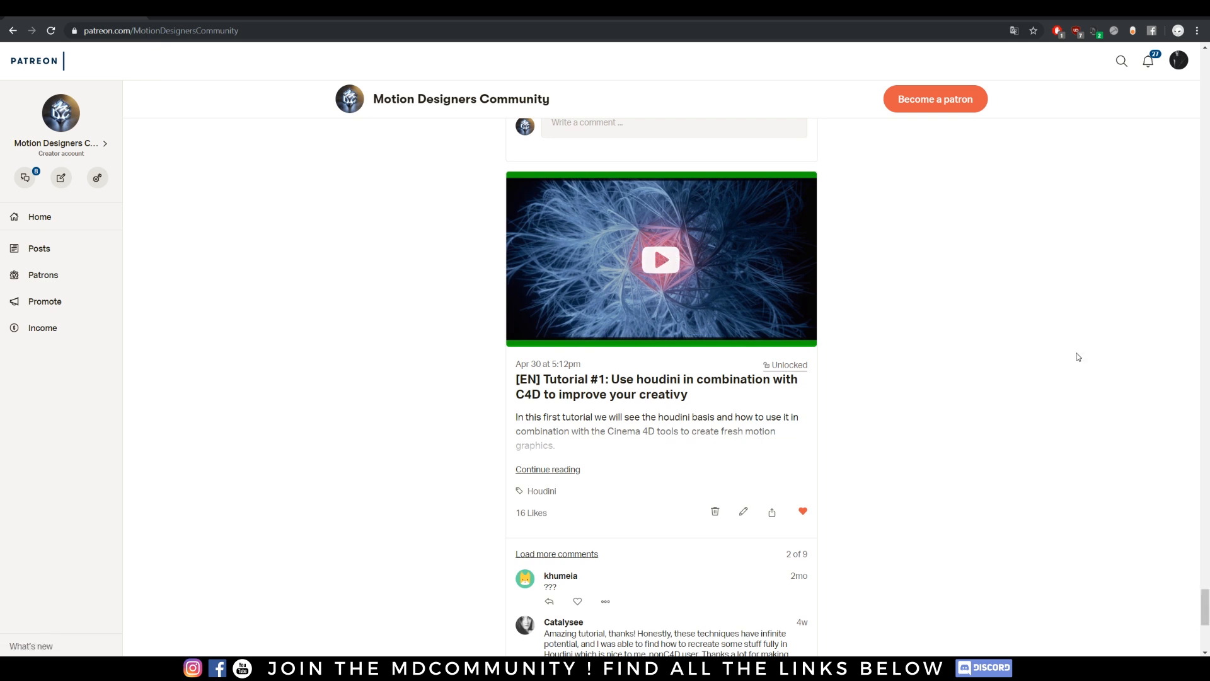
pyautogui.scroll(2, 865, 367)
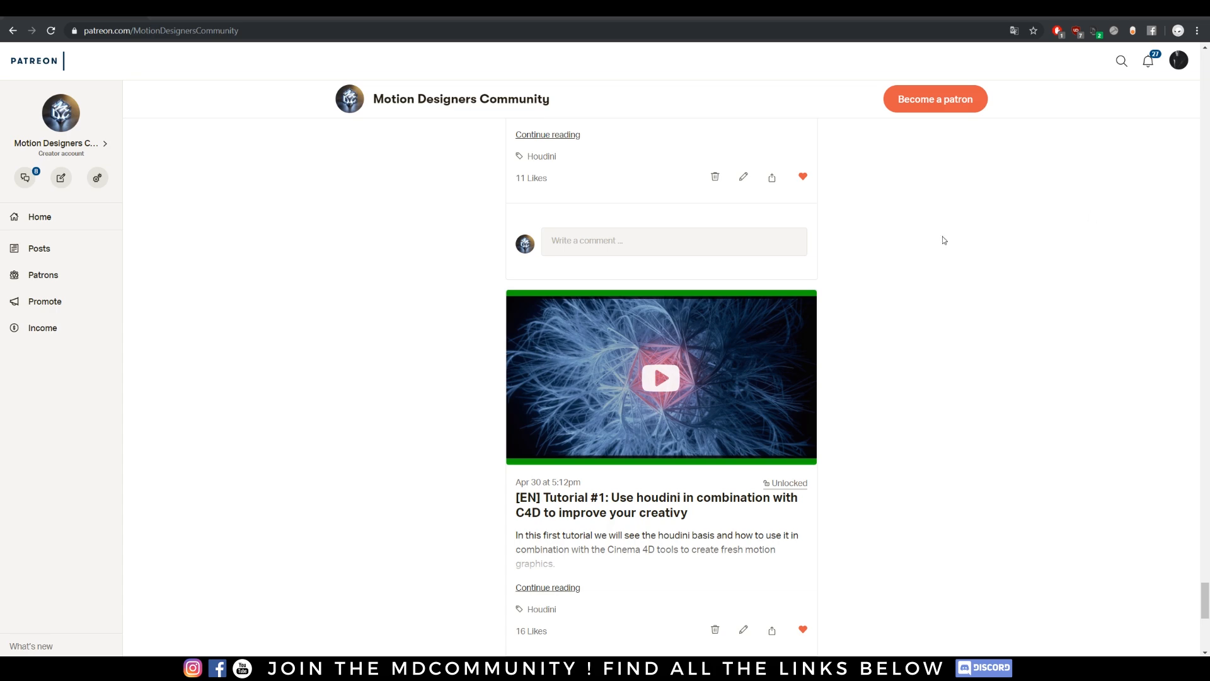
# Switch to the Photos viewer over the Patreon page and browse the tutorial renders from 1.png to 12.png.
pyautogui.hotkey('alt', 'Tab')
pyautogui.moveTo(818, 23); pyautogui.dragTo(487, 116)
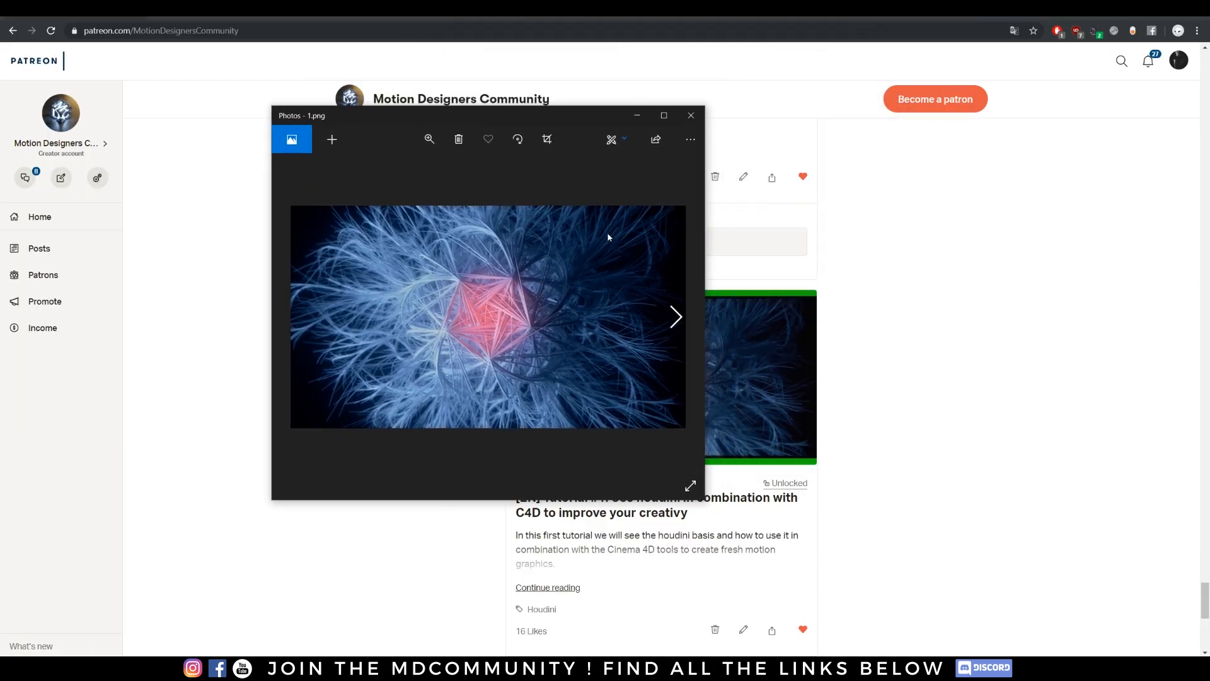
pyautogui.click(676, 317)
pyautogui.click(676, 318)
pyautogui.click(676, 317)
pyautogui.click(677, 318)
pyautogui.click(676, 317)
pyautogui.click(676, 317)
pyautogui.click(677, 317)
pyautogui.click(677, 318)
pyautogui.click(677, 317)
pyautogui.click(677, 318)
pyautogui.click(677, 317)
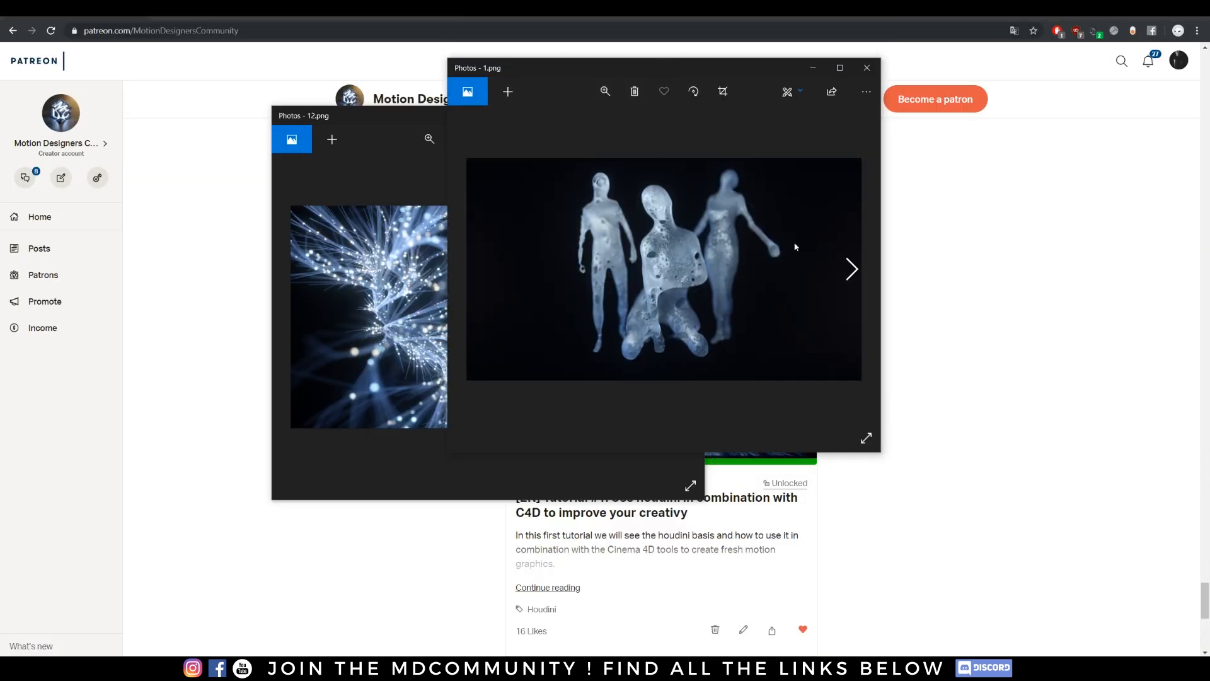
# Browse the remaining tutorial renders in the other Photos windows, starting with the image of three figures.
pyautogui.click(852, 269)
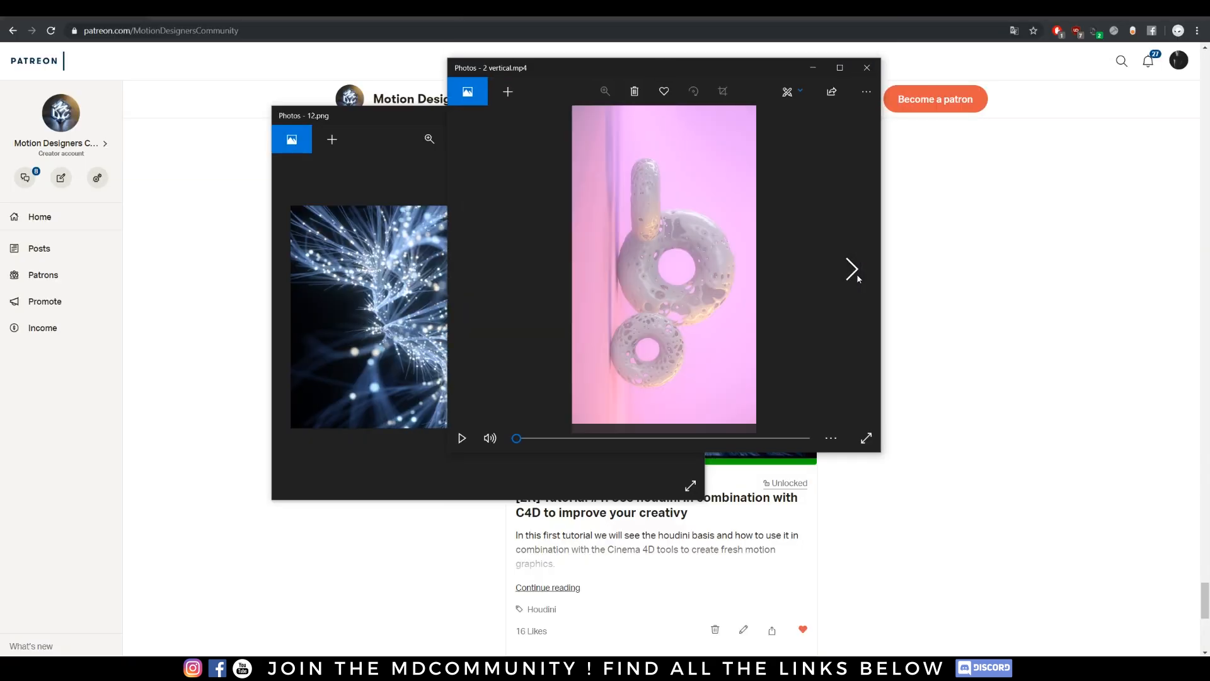
pyautogui.click(852, 269)
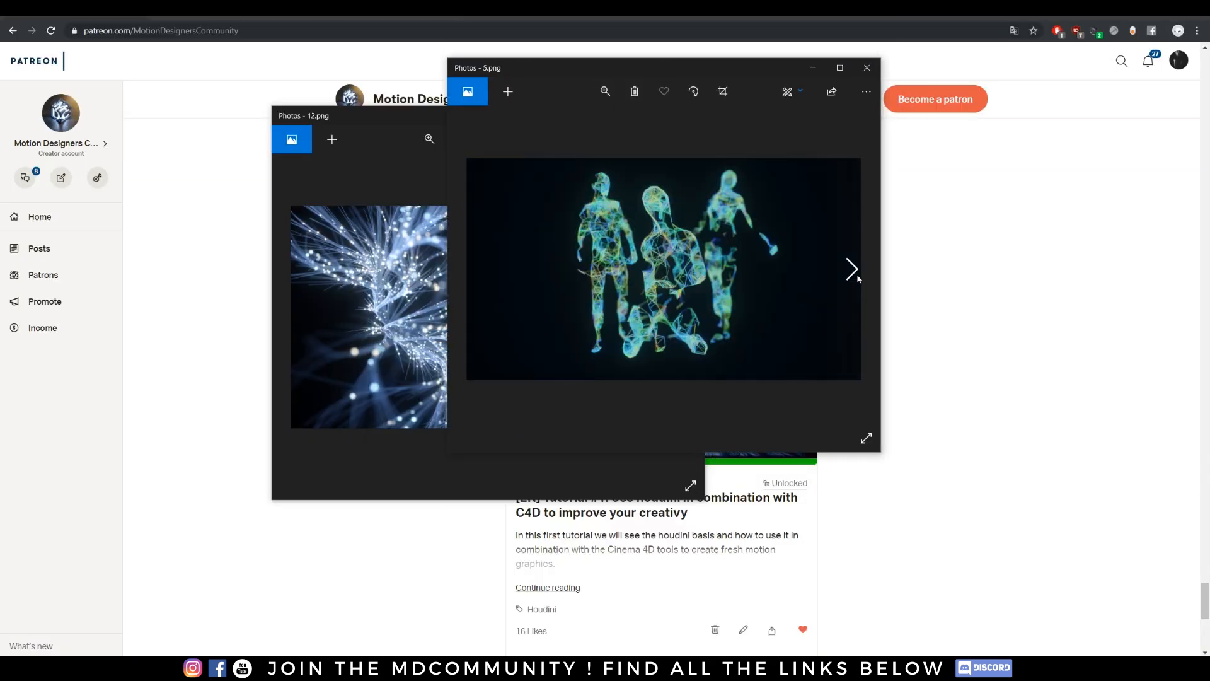
pyautogui.click(857, 277)
pyautogui.click(857, 277)
pyautogui.click(856, 277)
pyautogui.click(855, 277)
pyautogui.click(857, 278)
pyautogui.click(857, 278)
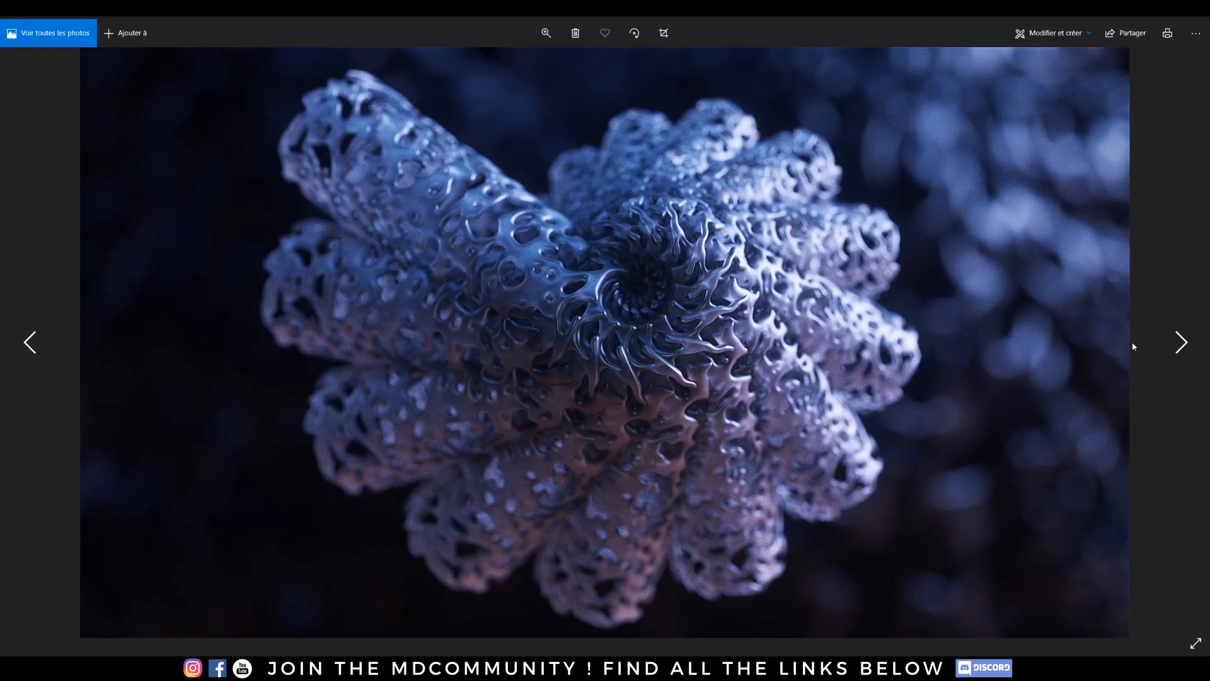
pyautogui.click(1181, 342)
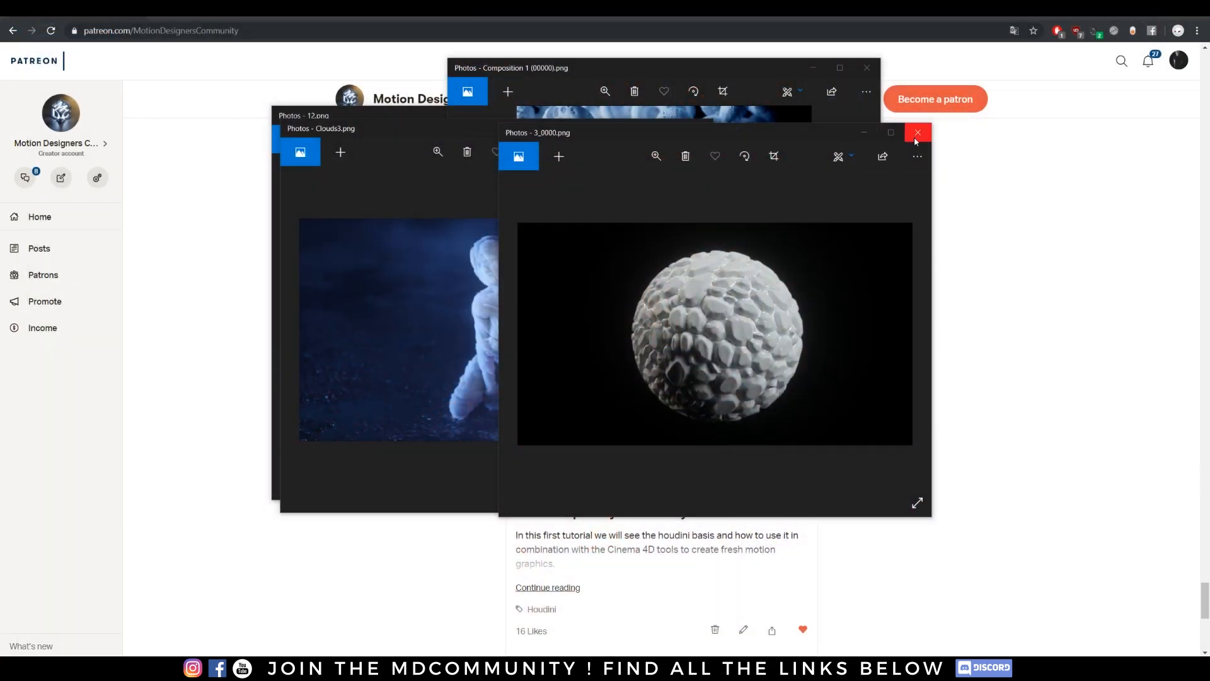
# Close all the open Photos windows to return to the Patreon page.
pyautogui.click(917, 133)
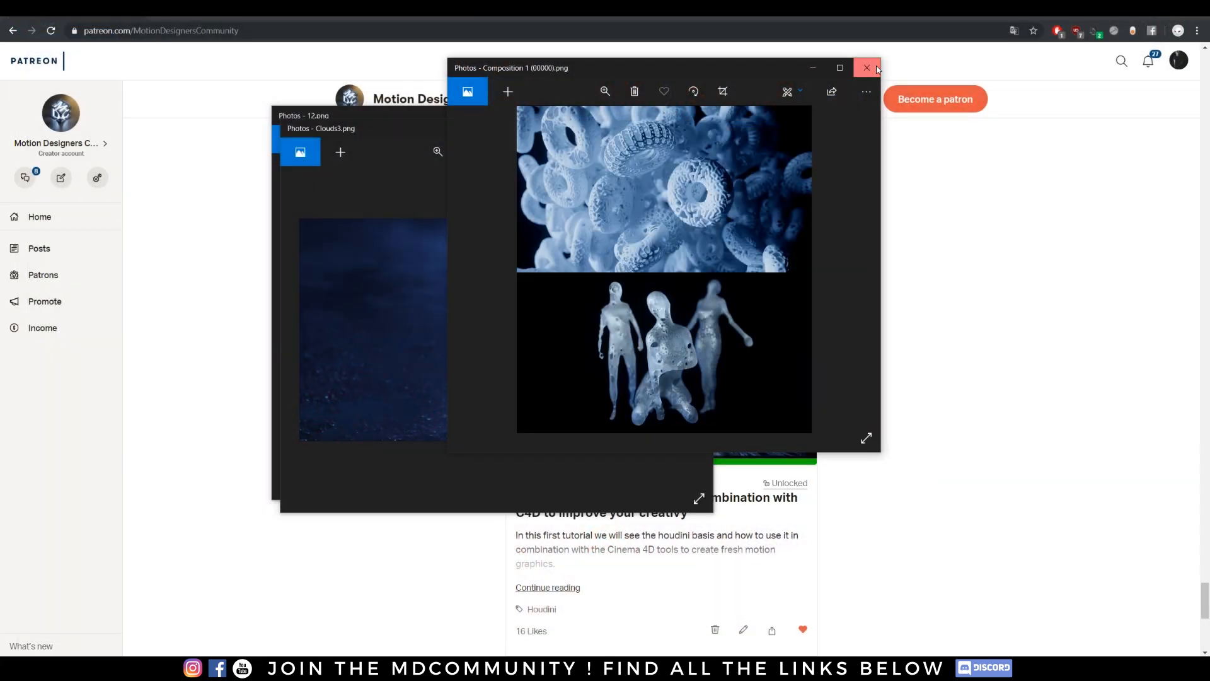
pyautogui.click(864, 66)
pyautogui.click(695, 121)
pyautogui.click(688, 119)
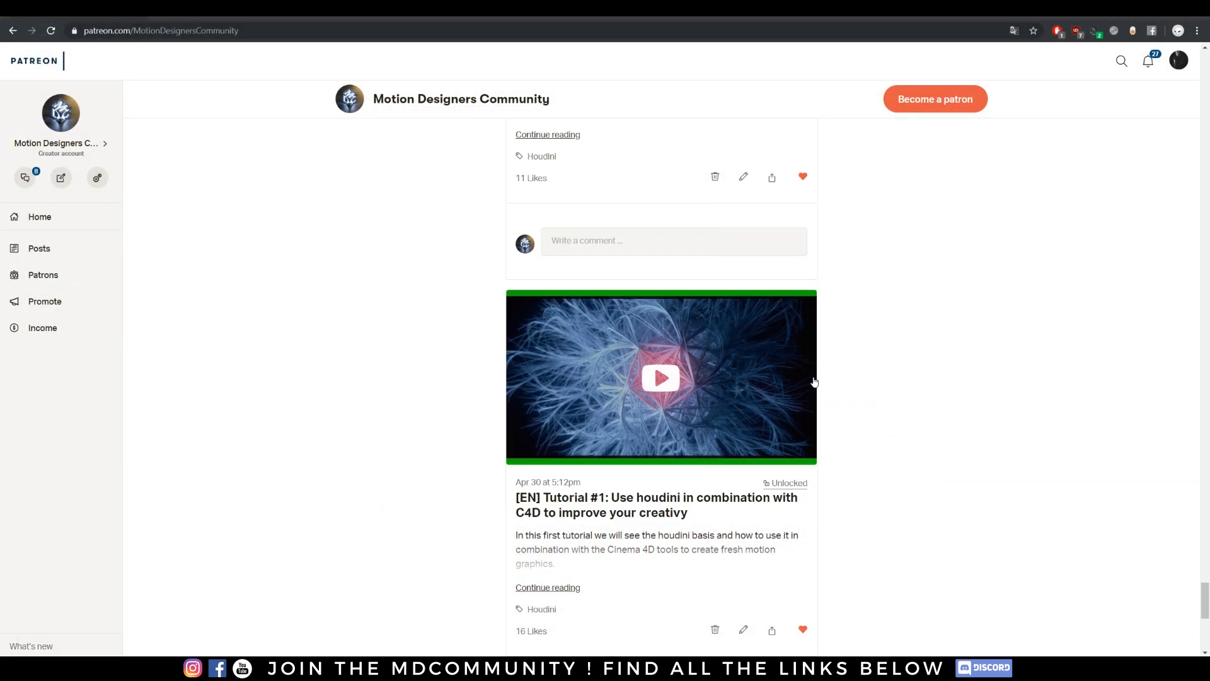